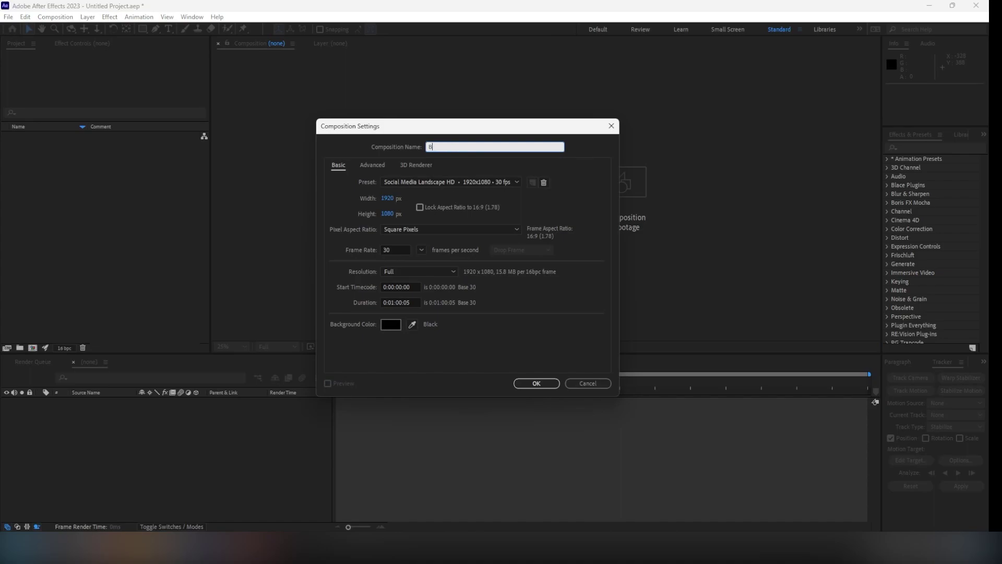
- Create the 1920 x 1080 composition Brain and add a full-size white solid named Element 01
key("Return")
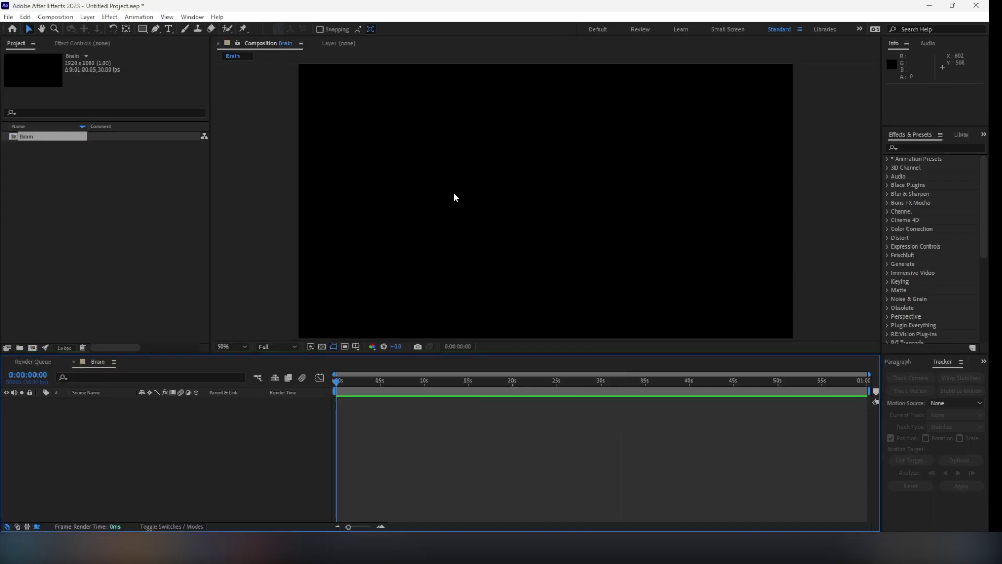
key("ctrl+y")
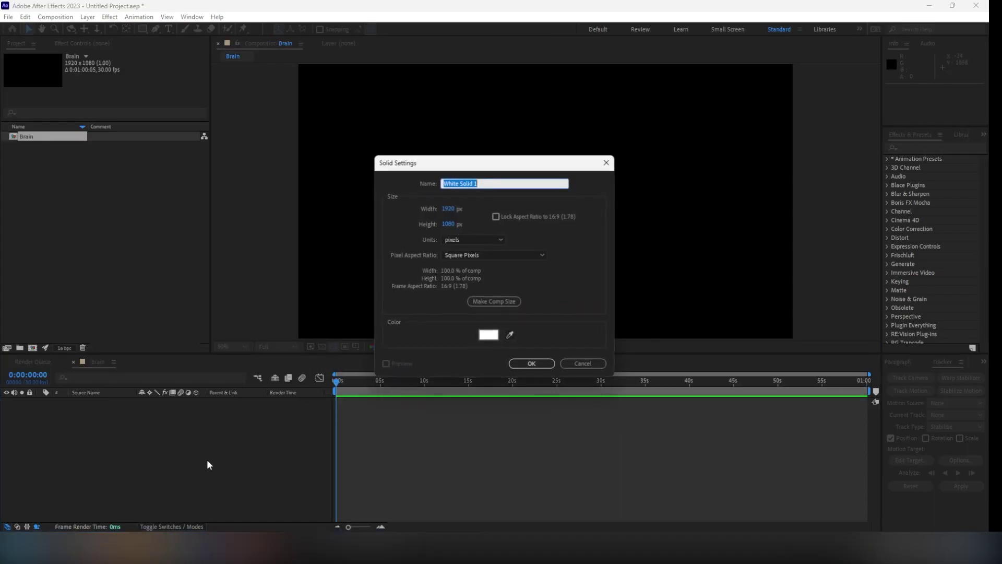
type("Element 01")
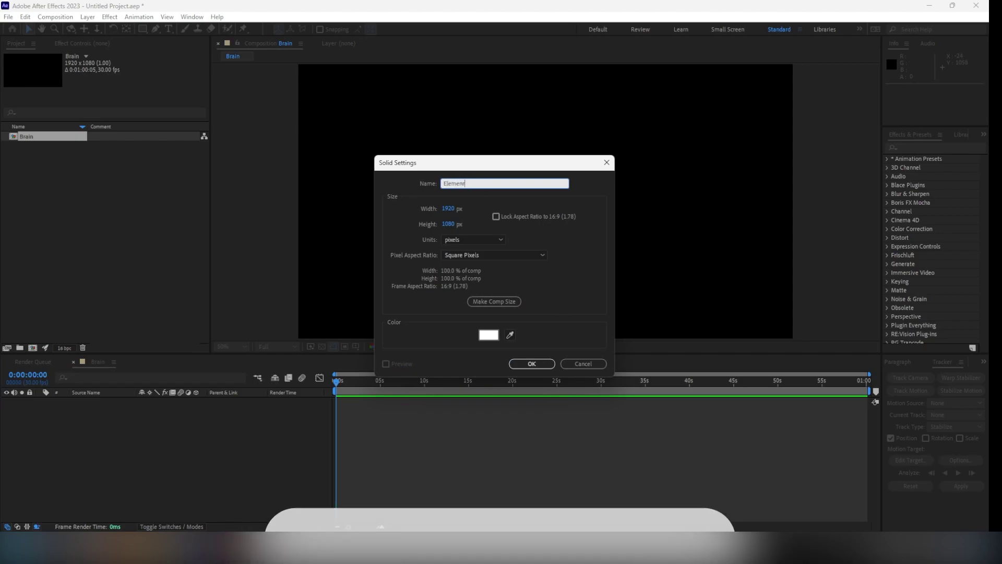
key("Return")
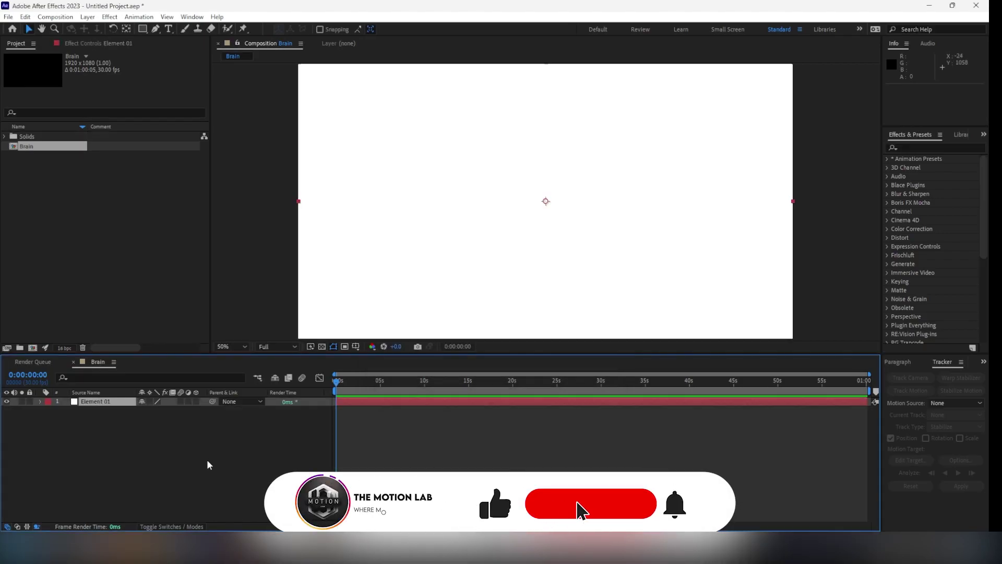
- Apply the Element effect to the Element 01 layer and save the project as 01.aep
key("ctrl+space")
type("ele")
key("Up")
key("Up")
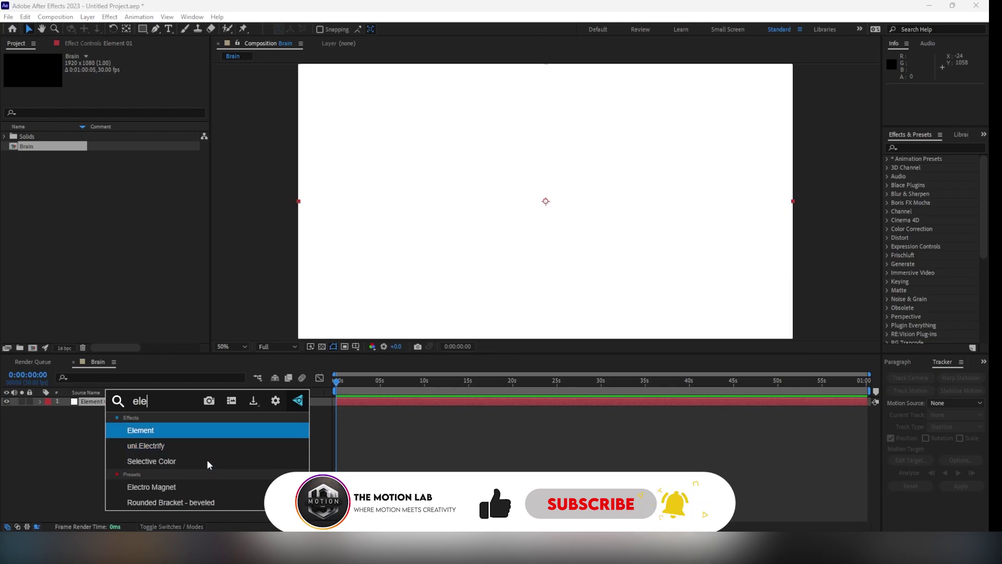
key("Return")
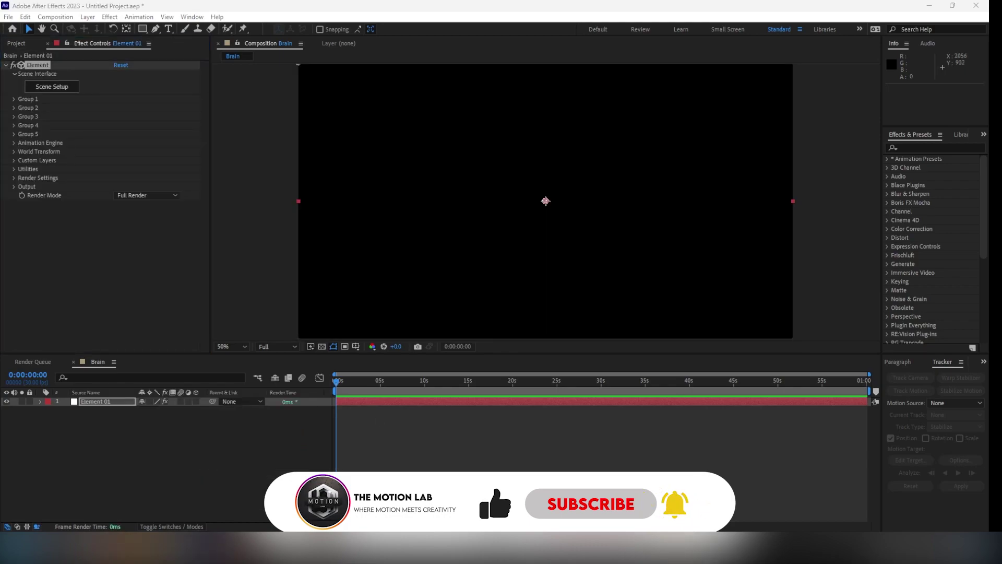
left_click(561, 340)
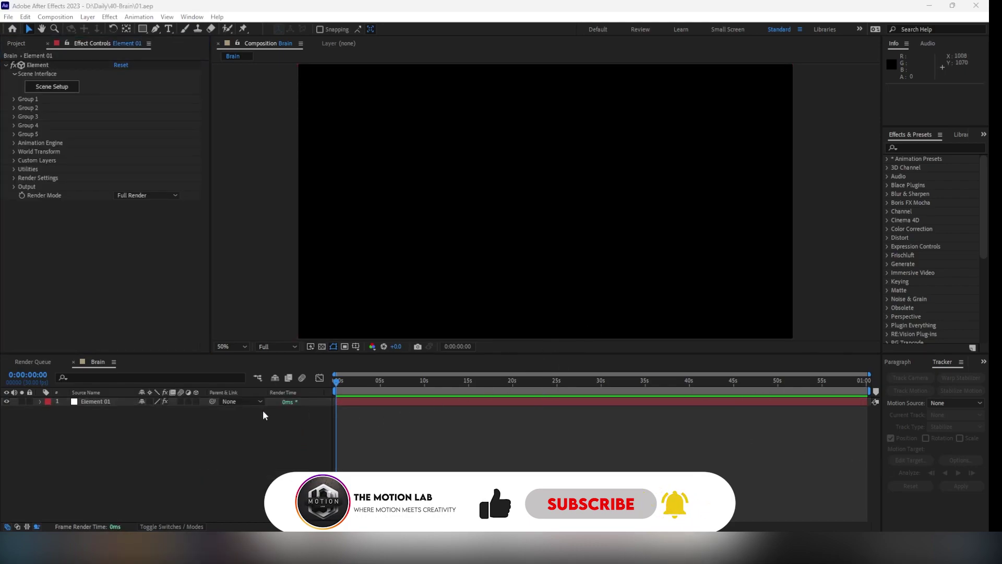
- Import the brain model untitled.obj into Element's Scene Setup and enable Normalize Size for it
left_click(86, 401)
left_click(96, 393)
left_click(62, 88)
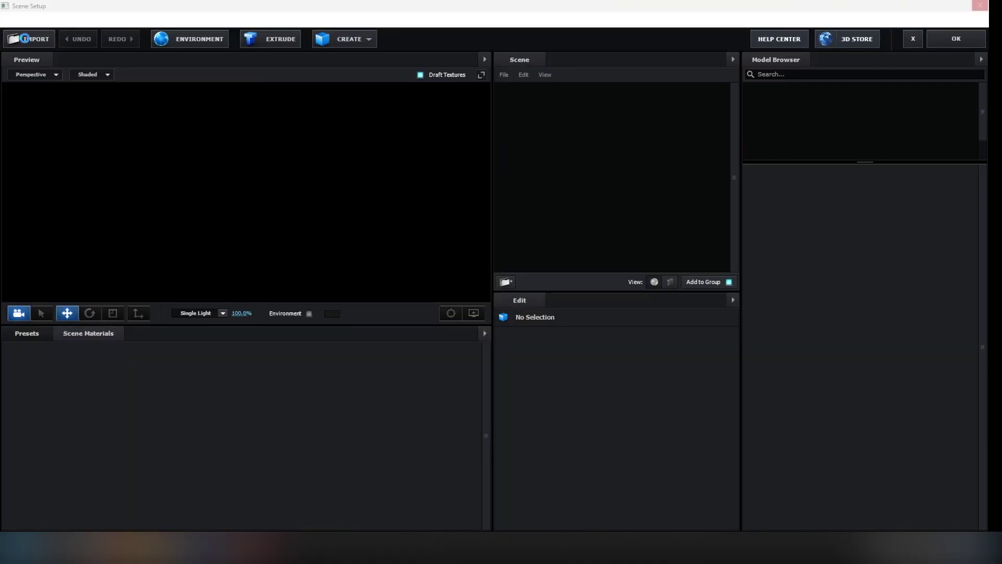
left_click(24, 38)
double_click(114, 94)
left_click(563, 374)
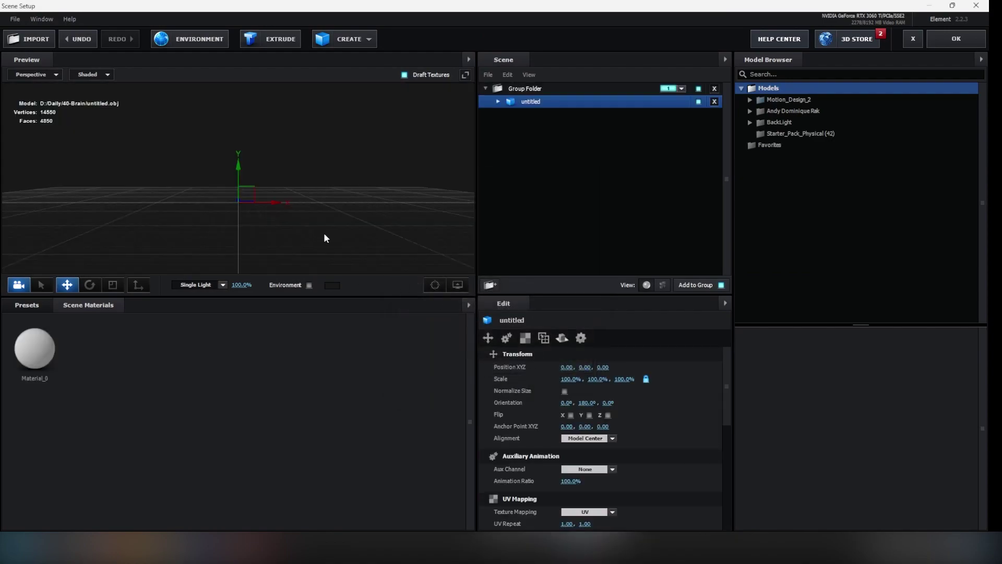
left_click(565, 391)
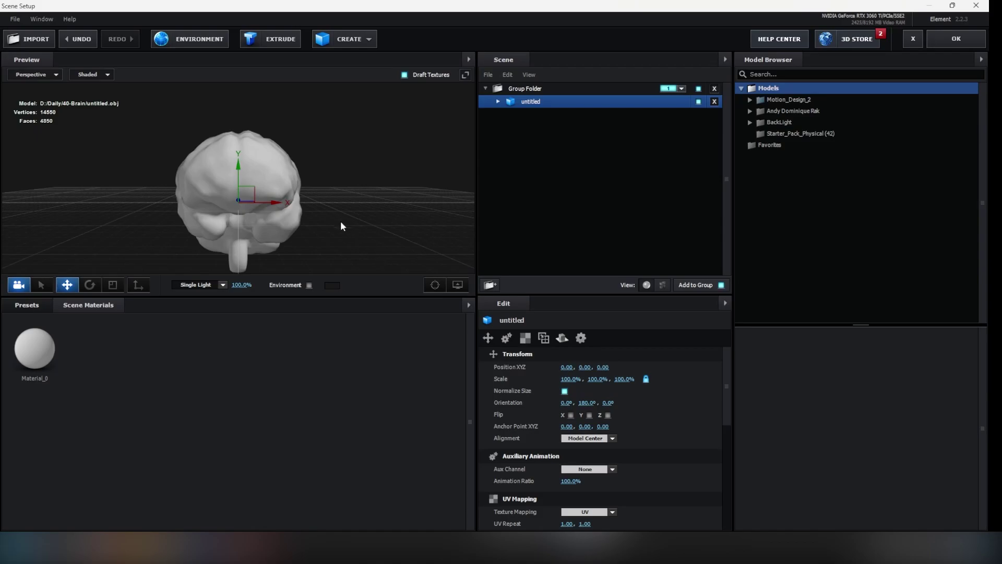
- Examine the brain model from several angles, switching the preview display to Wireframe and back to Shaded
mouse_move(259, 228)
left_mouse_down()
mouse_move(245, 215)
mouse_move(259, 164)
mouse_move(129, 115)
left_mouse_up()
left_click(91, 75)
left_click(101, 99)
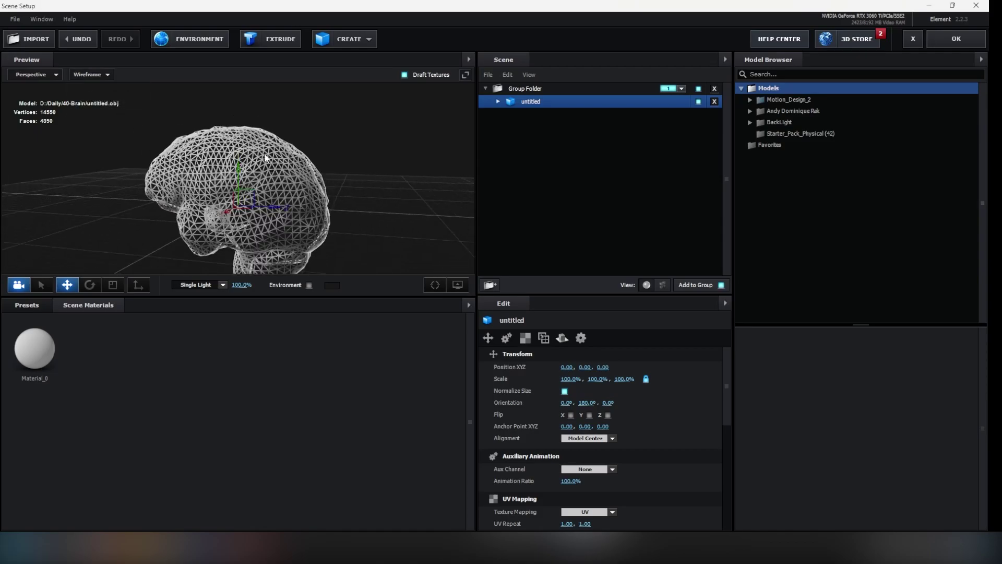
left_click(100, 75)
left_click(101, 111)
left_click_drag(274, 185, 247, 196)
left_click(91, 74)
left_click(102, 87)
mouse_move(250, 157)
left_mouse_down()
mouse_move(334, 196)
mouse_move(318, 206)
left_mouse_up()
- Apply the Outline_Illumination material from the Physical presets to the untitled brain model
left_click(36, 305)
left_click(59, 357)
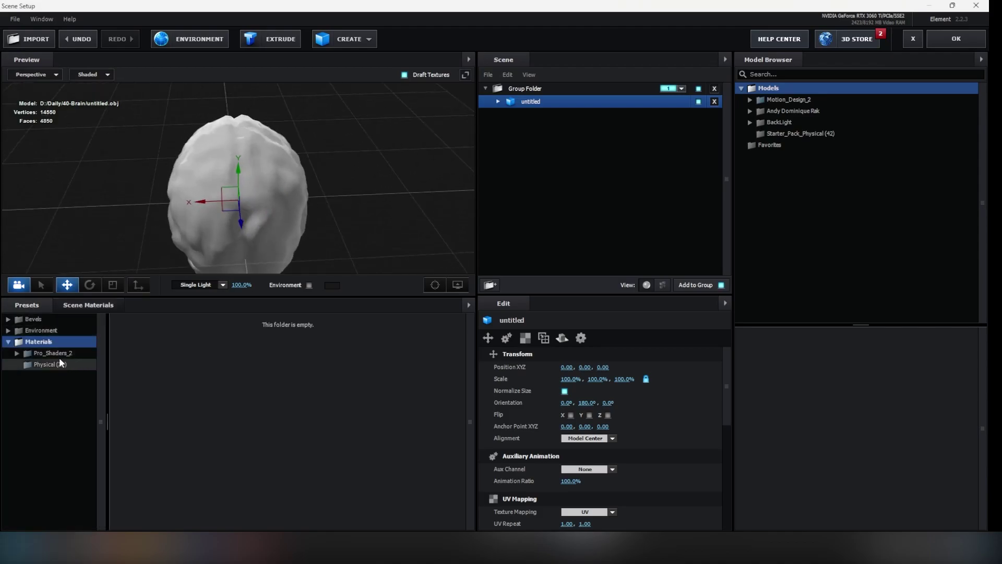
double_click(59, 357)
left_click(17, 353)
left_click(52, 364)
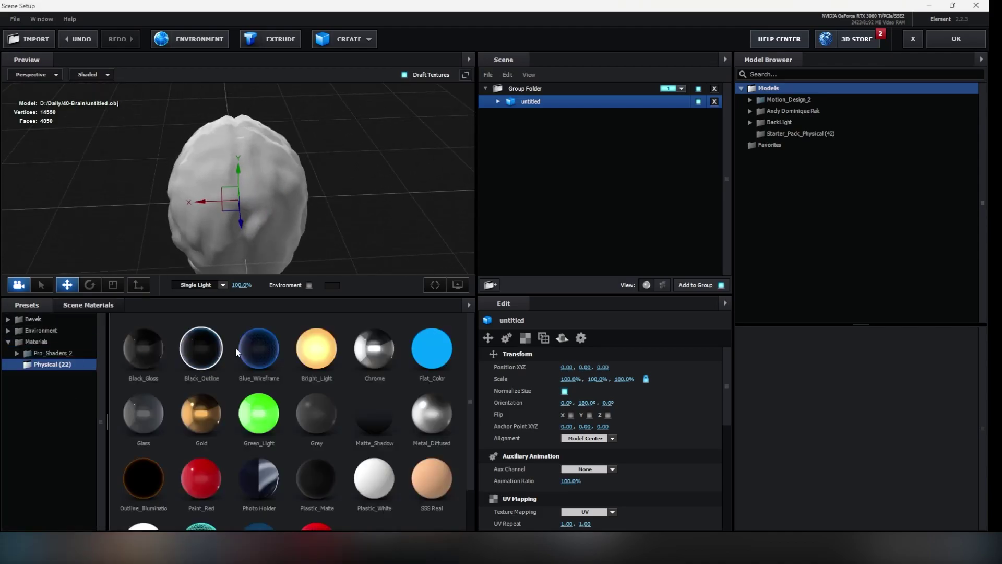
scroll(252, 436, "down", 1)
left_click_drag(143, 430, 606, 101)
- Remove the unused materials from the scene materials
left_click(88, 304)
right_click(230, 439)
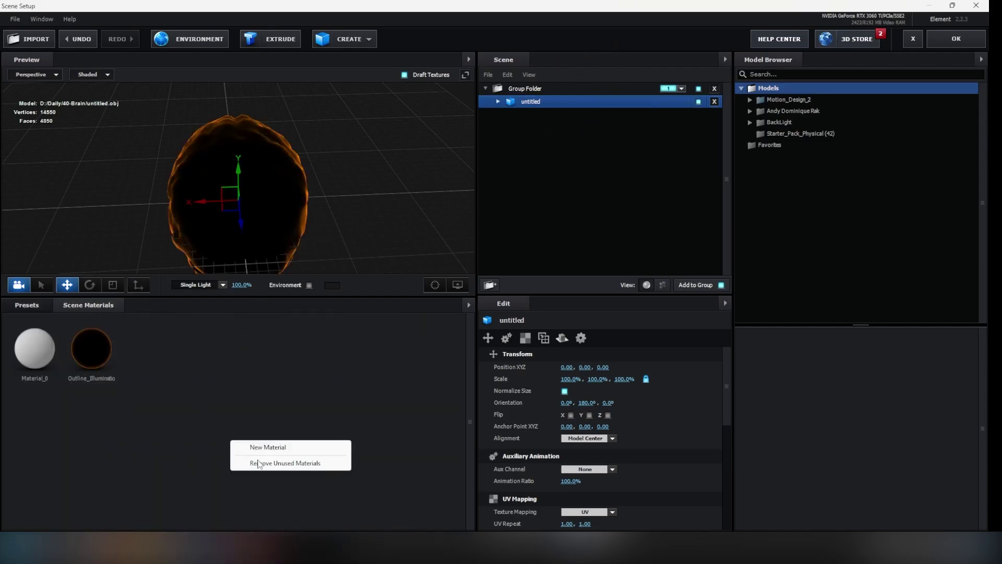
left_click(271, 461)
- Change the illumination color of the Outline_Illumination material to turquoise
scroll(613, 465, "down", 10)
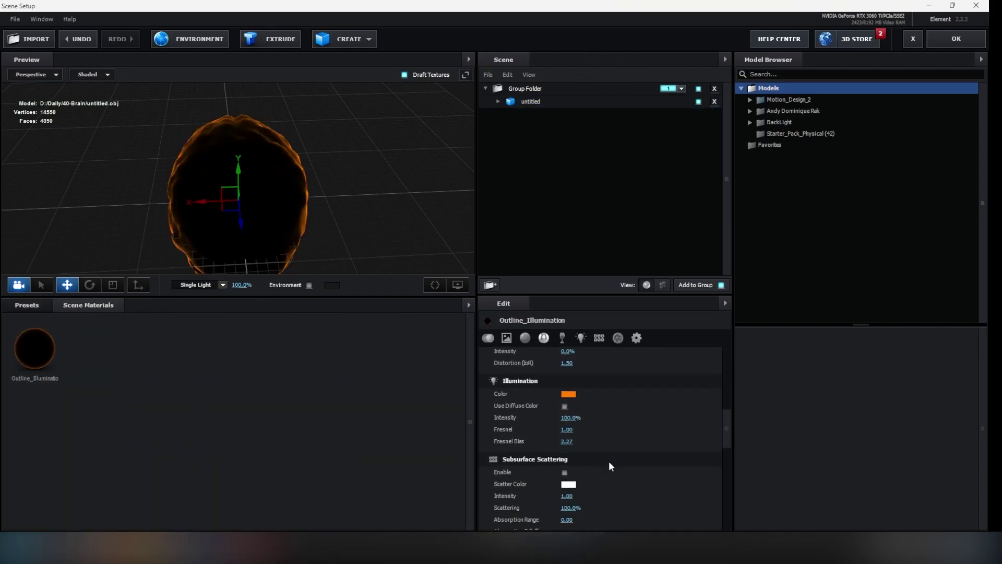
left_click(570, 364)
mouse_move(618, 382)
left_mouse_down()
mouse_move(624, 368)
mouse_move(626, 381)
left_mouse_up()
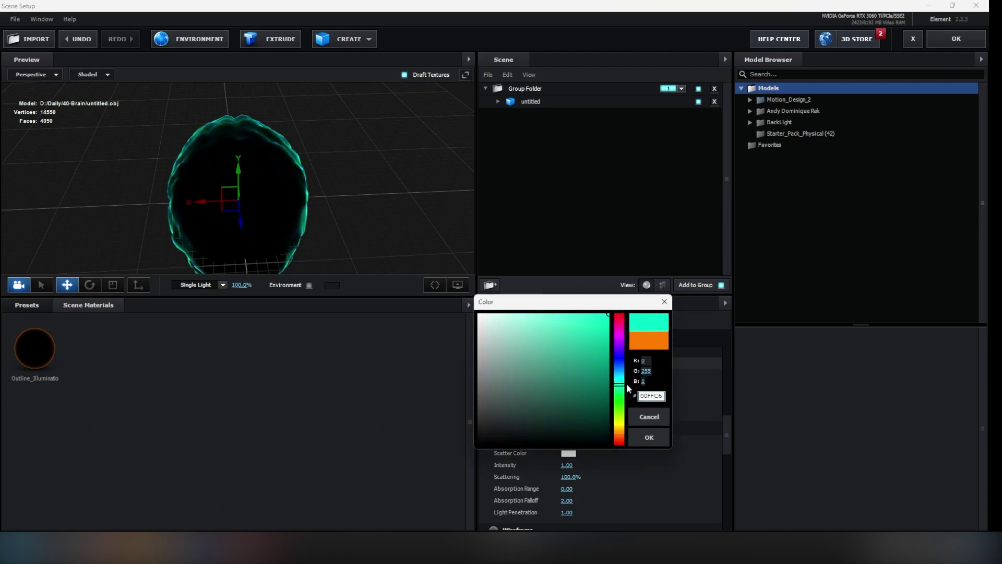
left_click(652, 441)
- Lower the material's illumination Fresnel Bias and accept the scene setup
left_click_drag(342, 218, 245, 183)
left_click_drag(574, 410, 497, 412)
left_click_drag(386, 187, 417, 162)
left_click(955, 38)
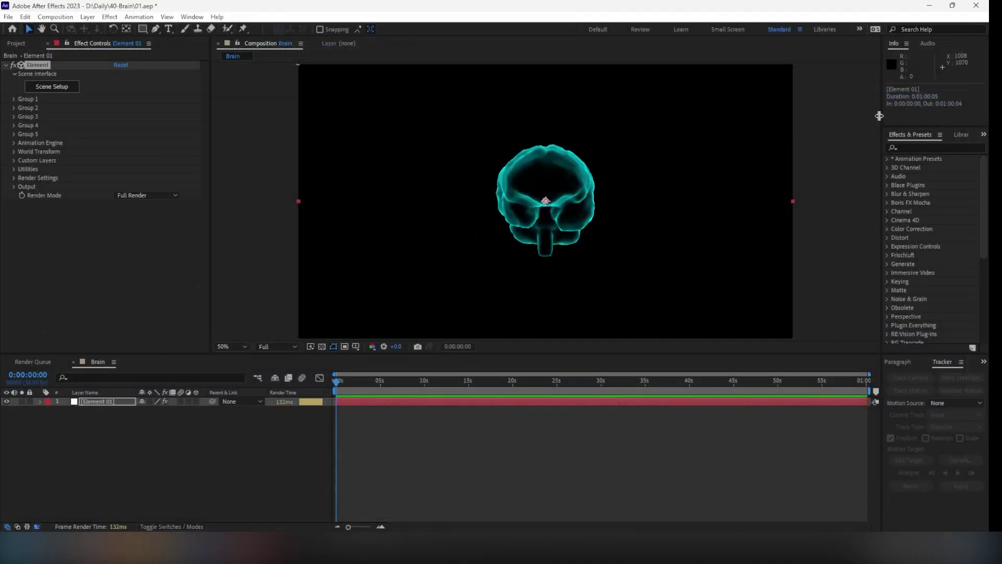
- Expand the Particle Rotation settings in the Particle Look of Element's Group 1
key("period")
left_click(14, 99)
left_click(23, 125)
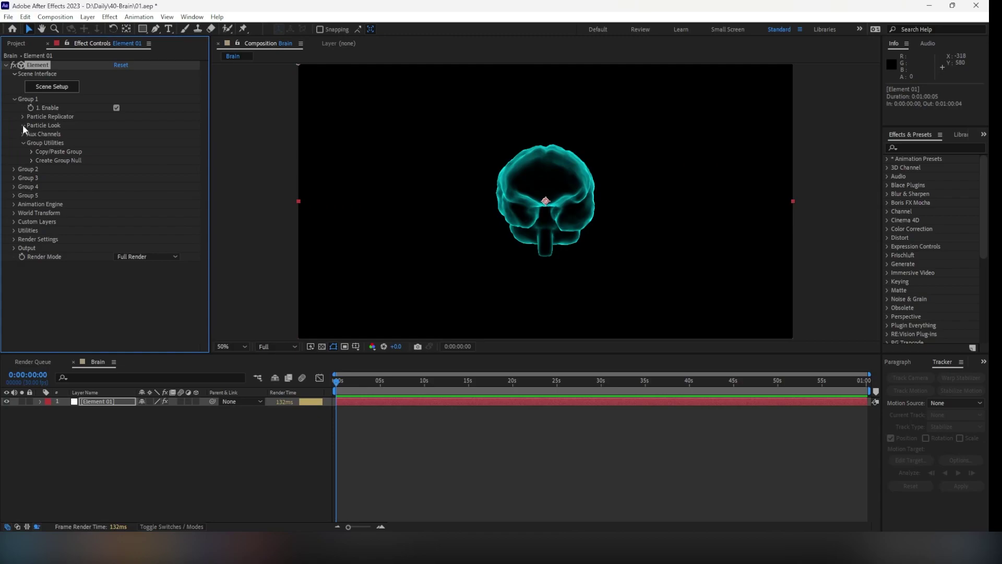
left_click(32, 160)
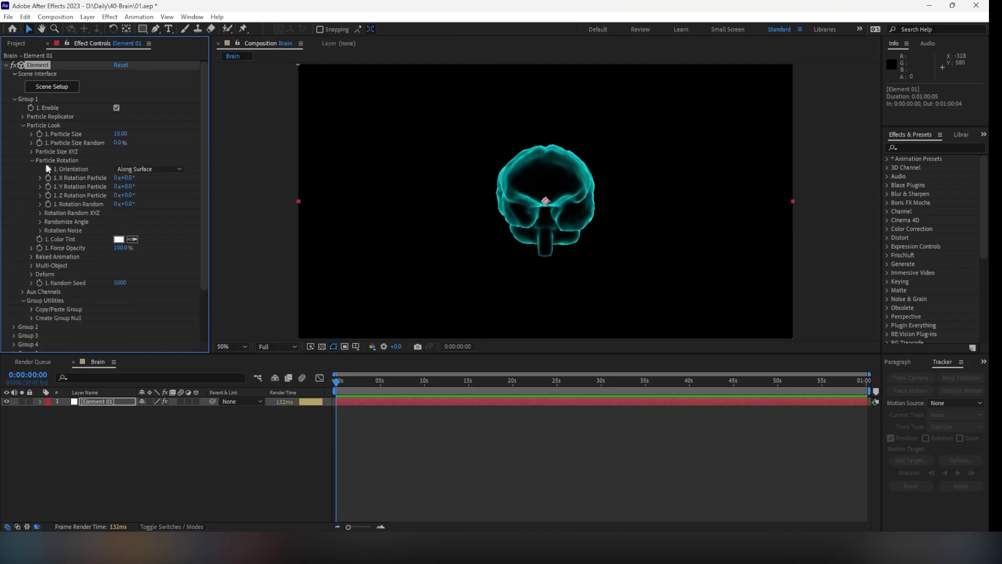
- Try a Z Rotation Particle value of 90° for Group 1 and undo it
left_click(129, 195)
type("90")
key("Return")
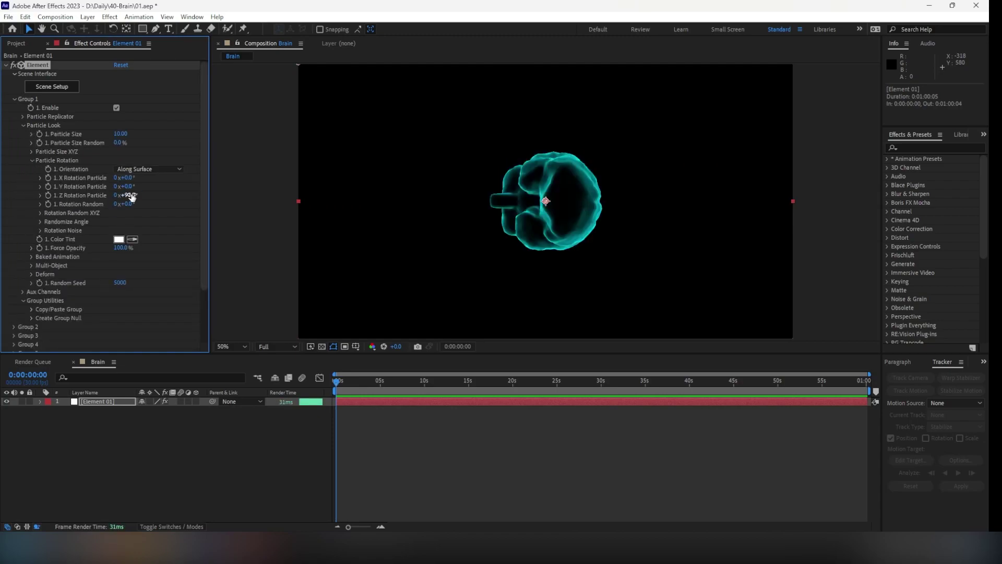
key("ctrl+z")
- Set Group 1's Y Rotation Particle to 90° and its Particle Size to 10.50
left_click(129, 187)
type("90")
key("Return")
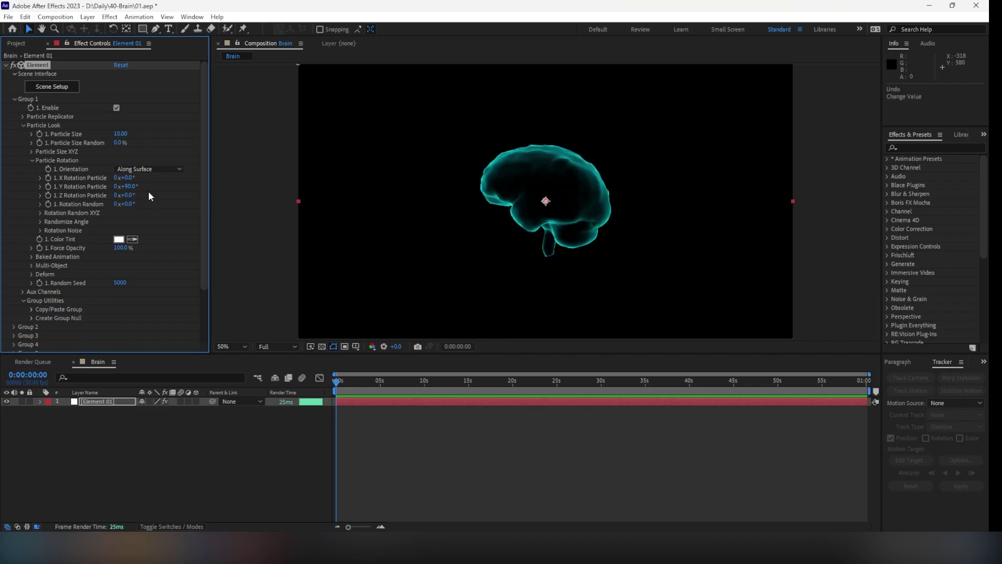
mouse_move(120, 134)
left_mouse_down()
mouse_move(134, 135)
mouse_move(125, 135)
left_mouse_up()
left_click(208, 457)
key("comma")
key("period")
- End the work area at 0:00:05:28 and trim the composition to the work area
left_click_drag(345, 380, 283, 424)
left_click_drag(418, 385, 391, 393)
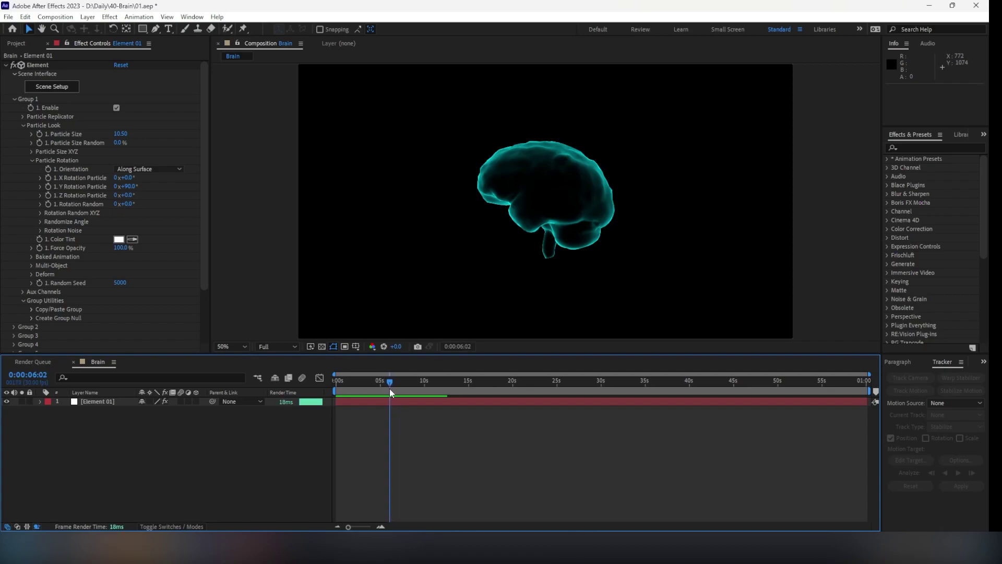
key("n")
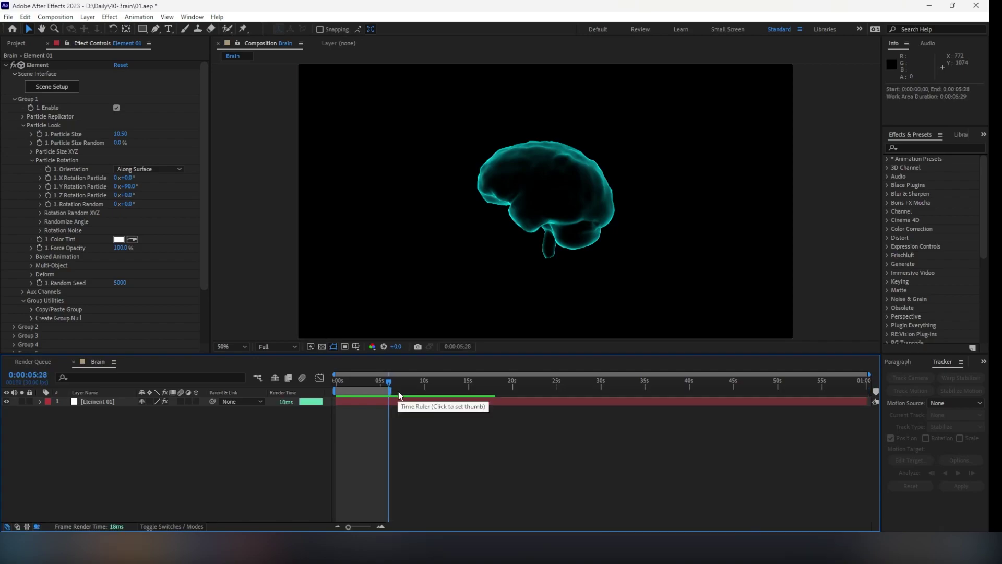
right_click(377, 389)
left_click(417, 420)
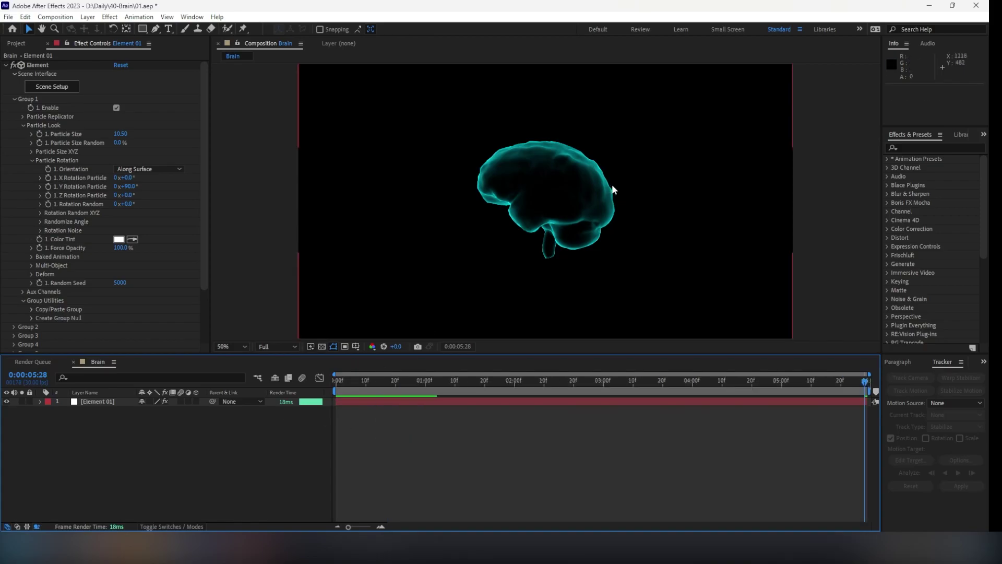
- Return to the first frame and collapse the Element effect's settings
key("Home")
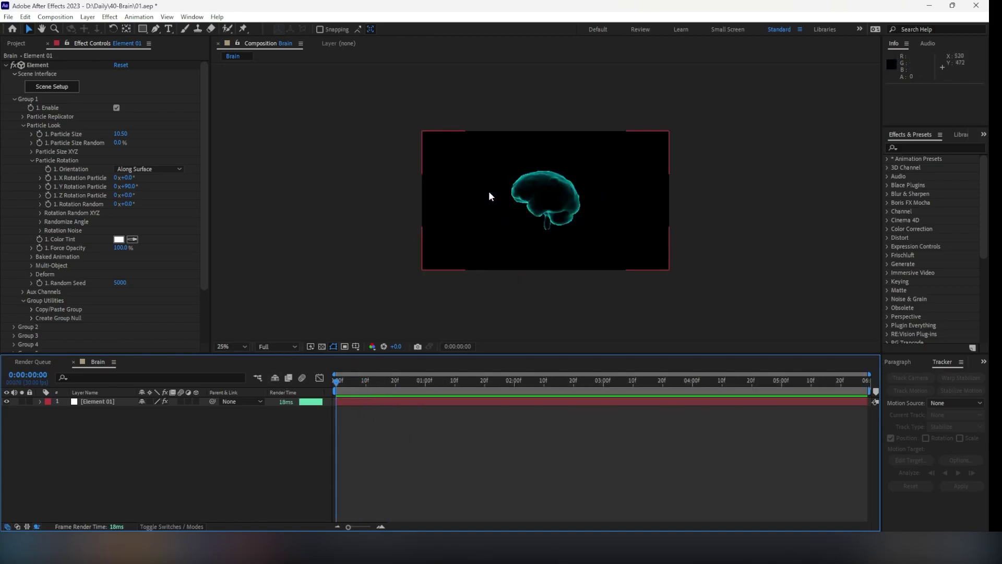
key("period")
left_click(6, 65)
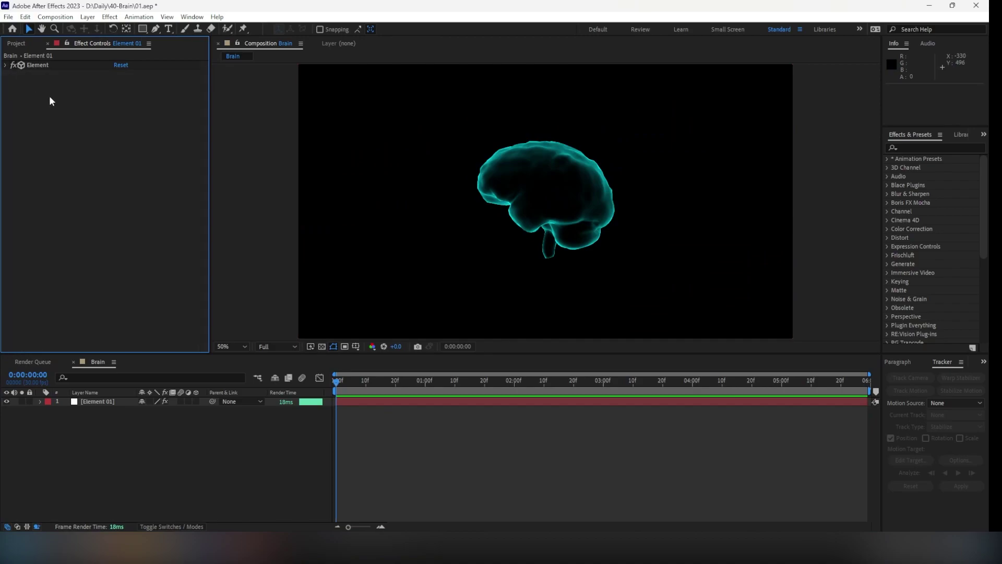
left_click(5, 65)
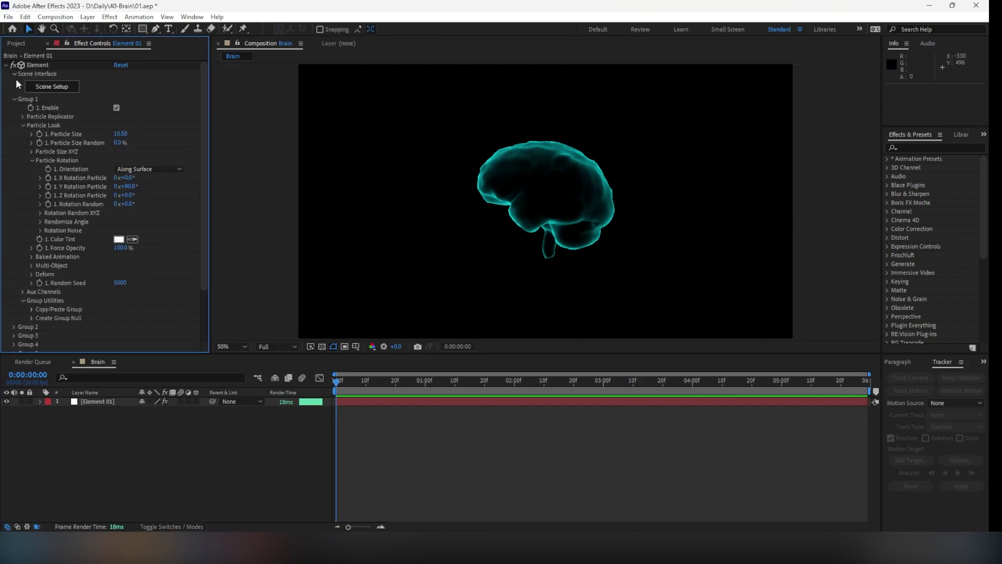
left_click(11, 66)
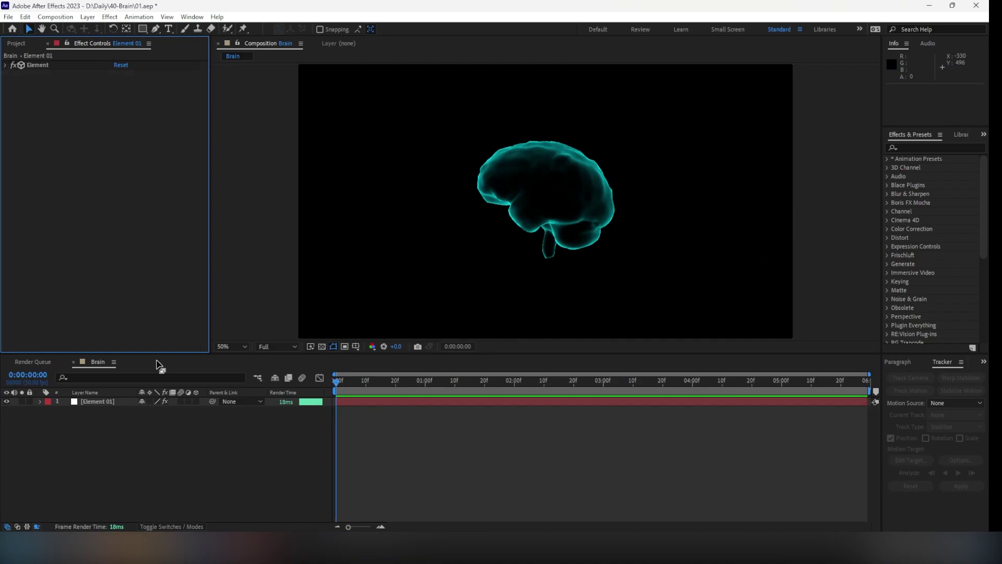
- Add a two-node camera named Main camera, choosing a different lens preset from 28mm
right_click(179, 494)
mouse_move(268, 368)
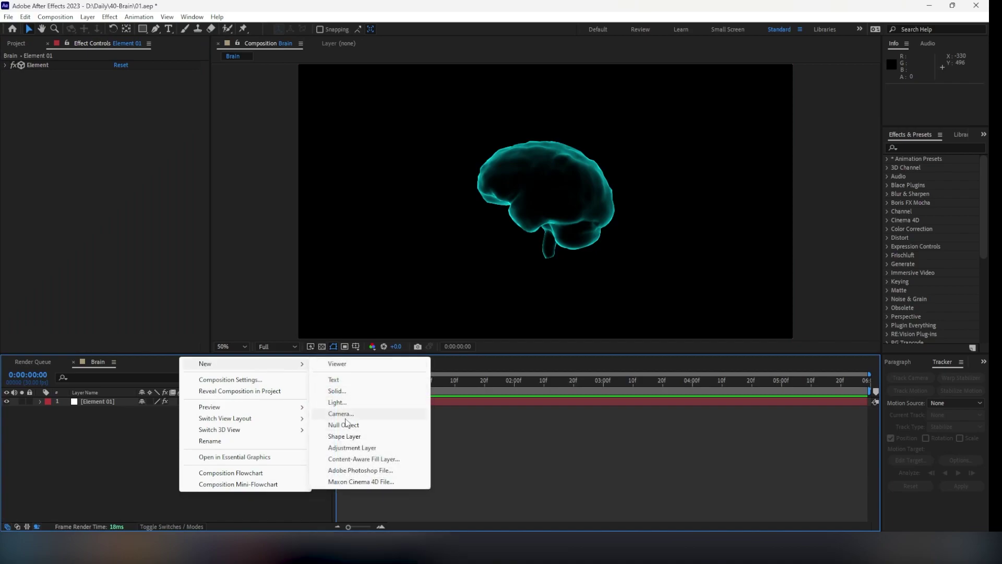
left_click(346, 413)
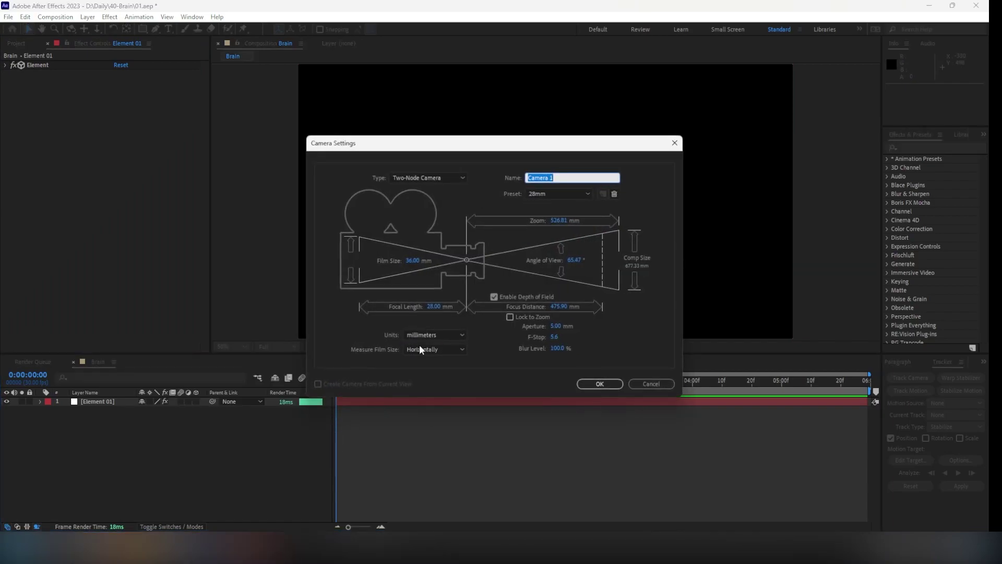
left_click(559, 191)
left_click(552, 230)
type("Main camera")
key("Return")
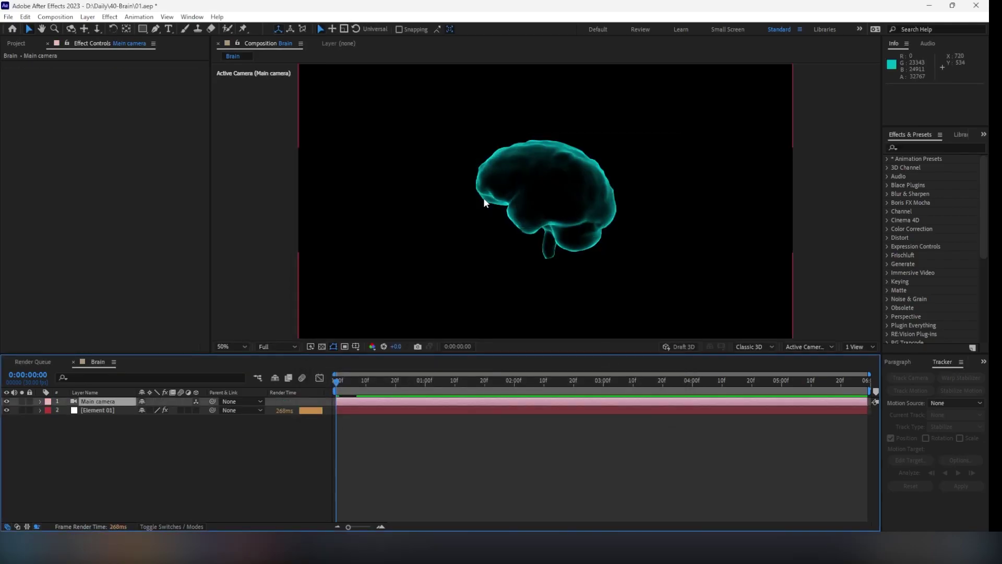
- Add a null object, make it a 3D layer and parent Main camera to it
right_click(168, 462)
mouse_move(284, 335)
left_click(356, 396)
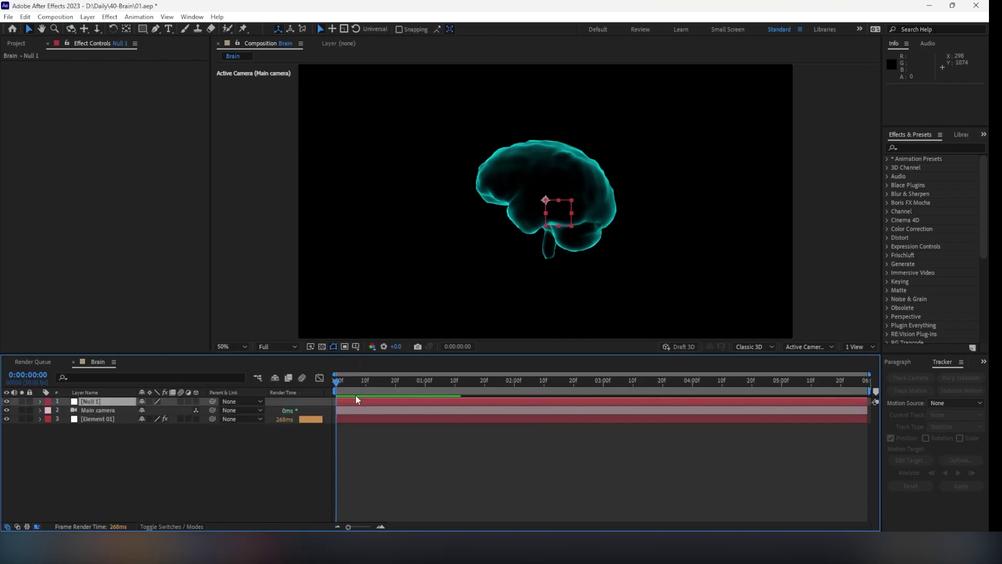
left_click(196, 401)
left_click_drag(212, 410, 98, 400)
- Keyframe the null's Y Rotation from 0 at the first frame to -1 revolution at 0:00:05:28, and preview the rotation
key("r")
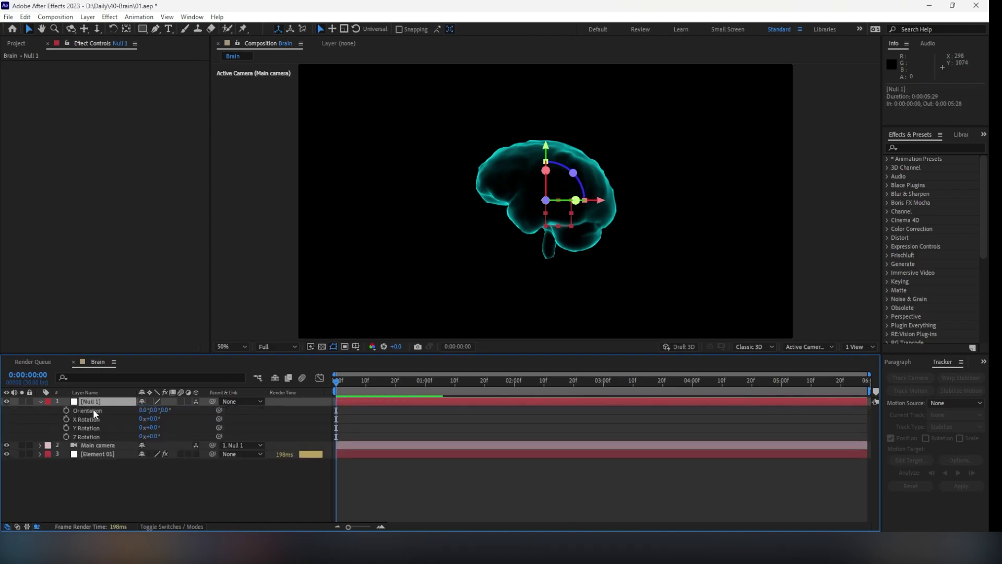
left_click_drag(152, 428, 127, 435)
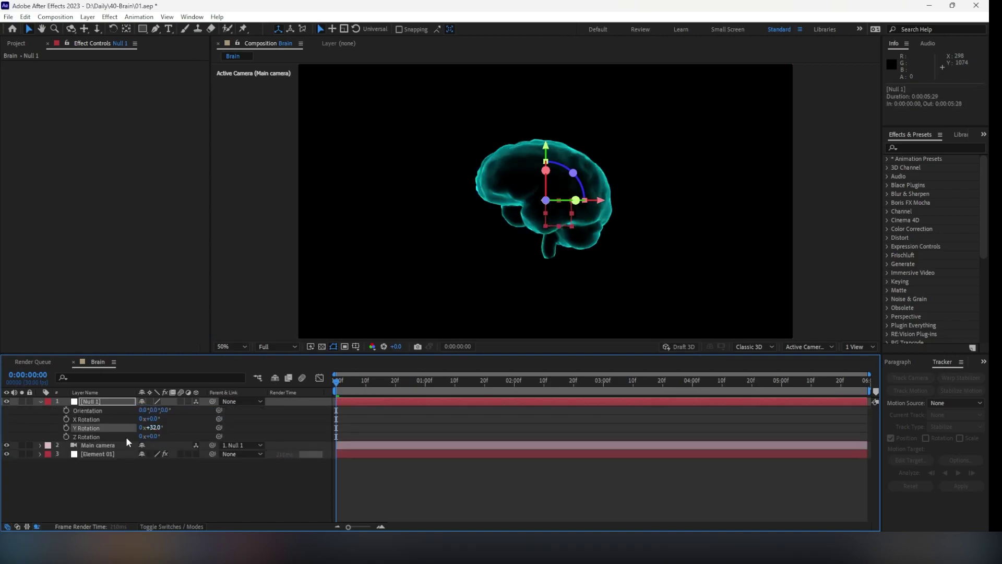
left_click(67, 427)
left_click_drag(350, 387, 865, 381)
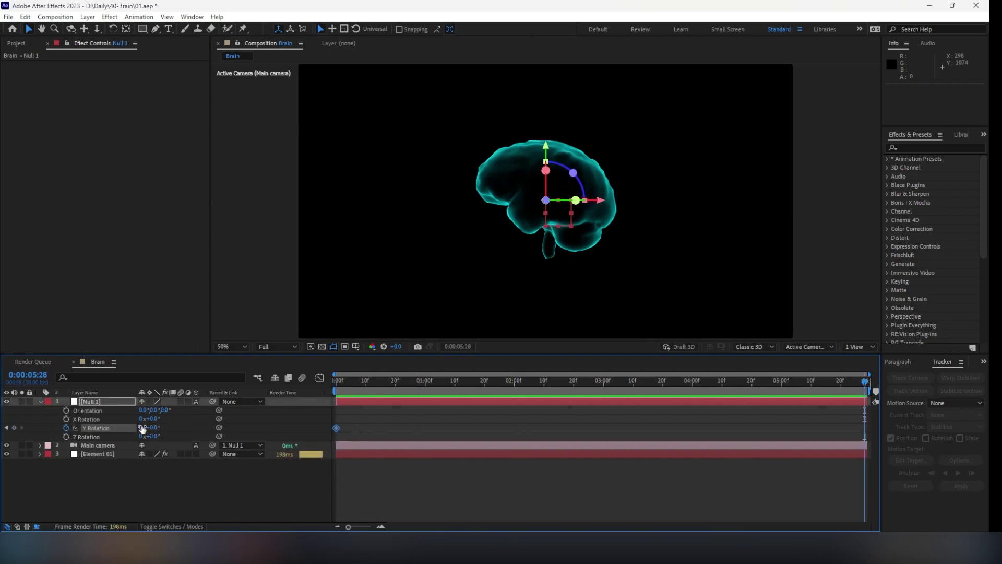
type("-1")
key("Return")
key("space")
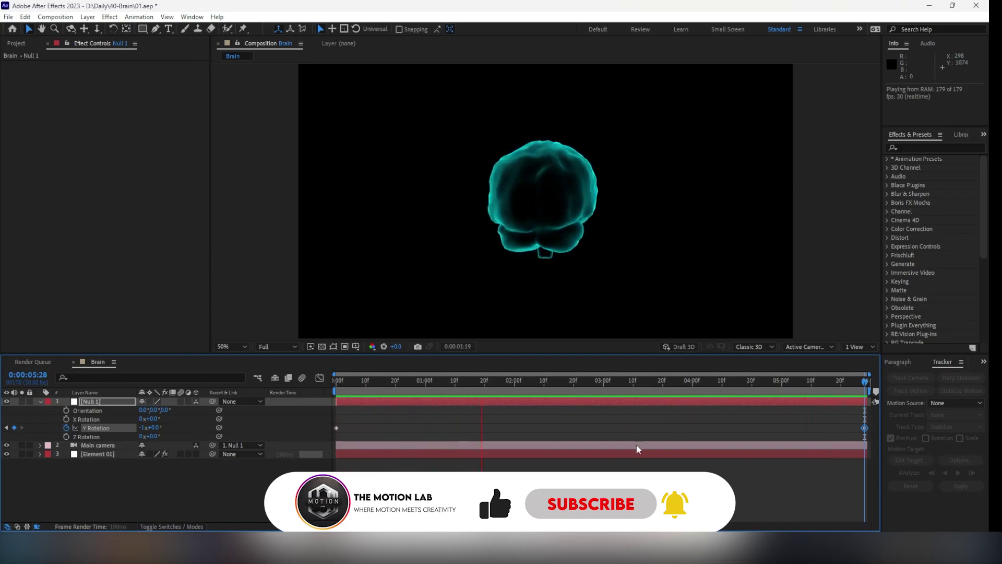
left_click_drag(378, 381, 749, 402)
left_click(697, 493)
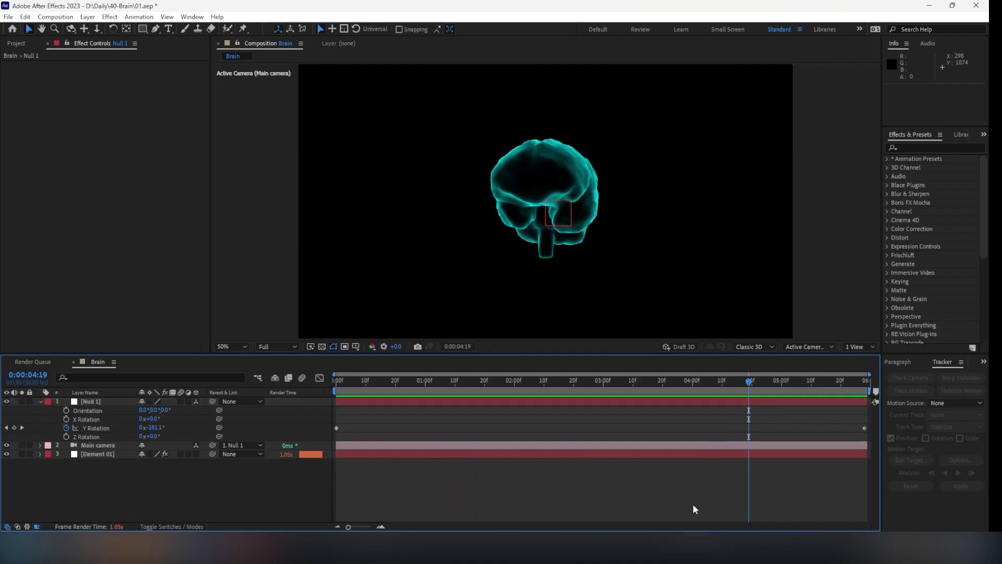
- Lengthen the Brain composition by setting the seconds of its duration to 7
key("ctrl+k")
left_click(402, 301)
key("BackSpace")
type("7")
key("Return")
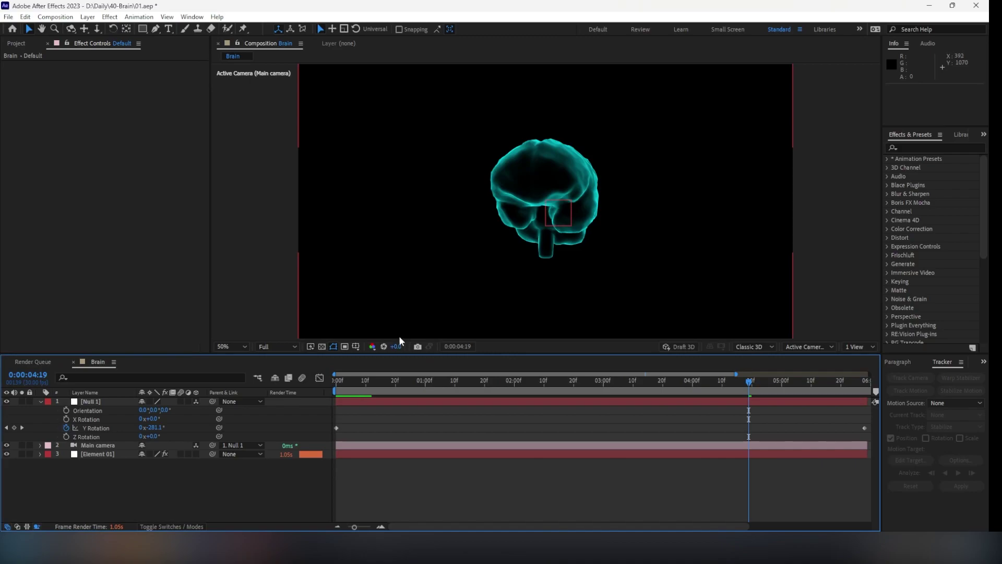
- Extend all layers to the composition's end, move the last Y Rotation keyframe there too, and return to the first frame
key("ctrl+a")
left_click_drag(733, 445, 871, 445)
left_click(821, 502)
left_click_drag(732, 428, 864, 427)
left_click(697, 384)
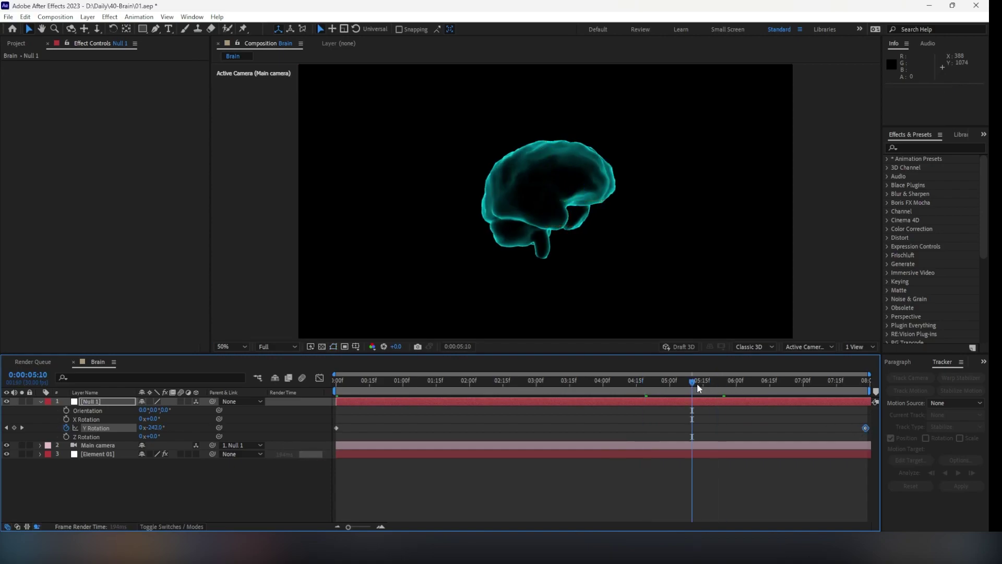
key("Home")
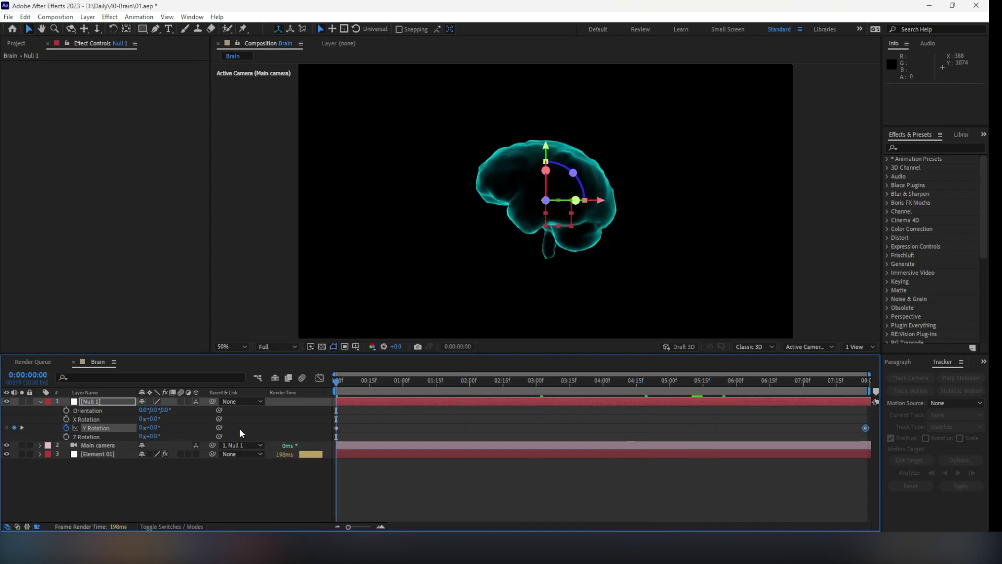
- Duplicate the Element 01 layer and rename the copy Element 02
left_click(178, 499)
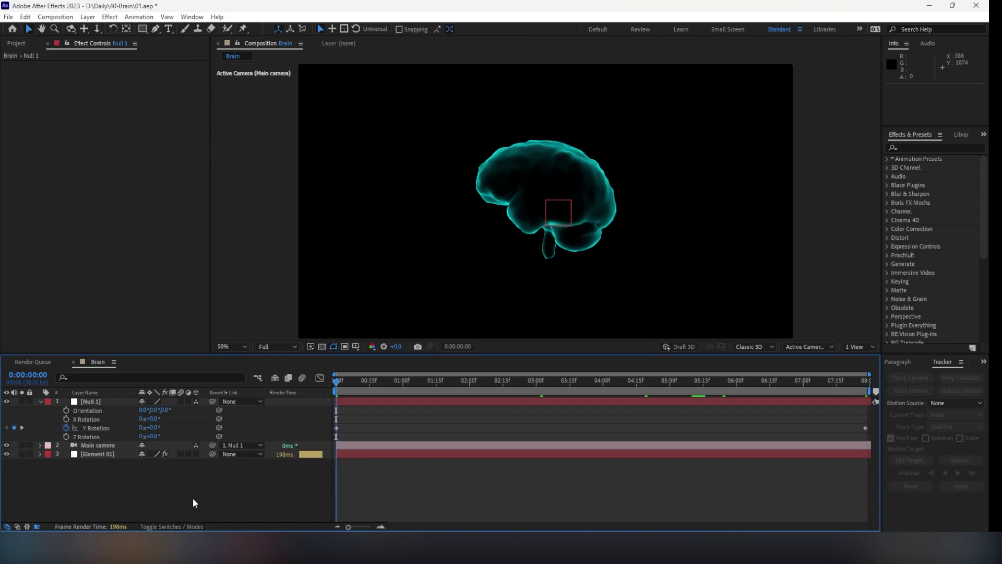
left_click(102, 452)
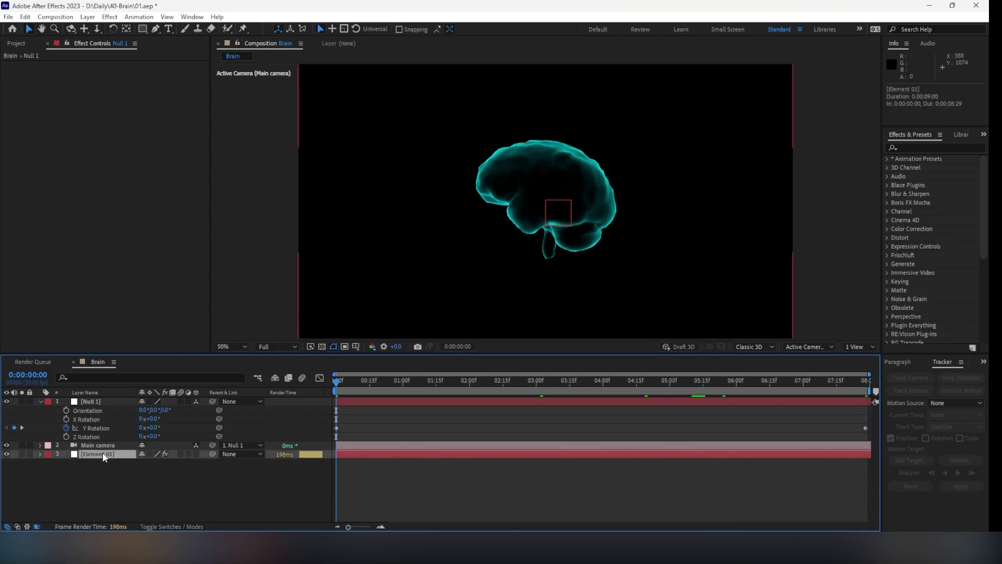
key("ctrl+d")
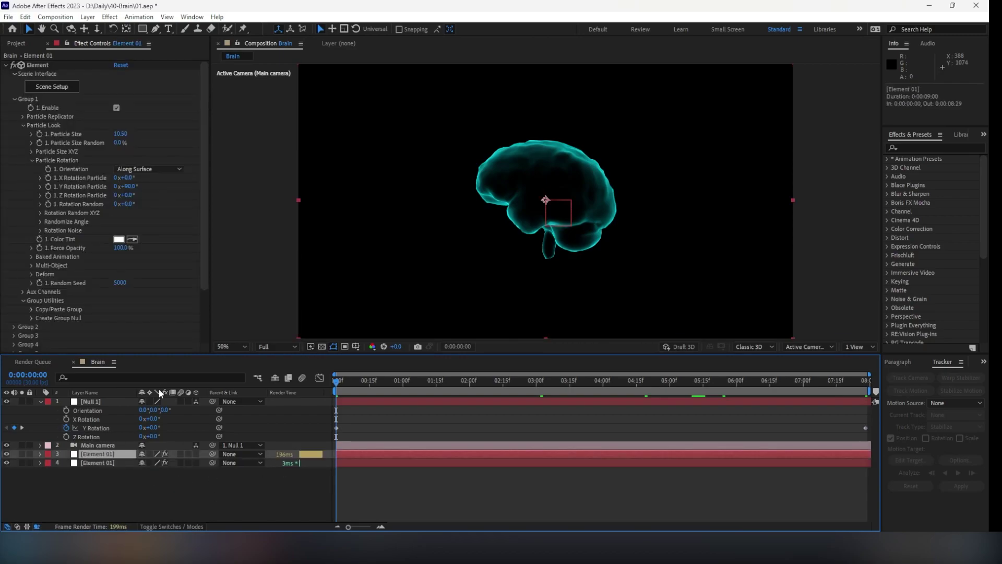
key("Return")
type("Element 0")
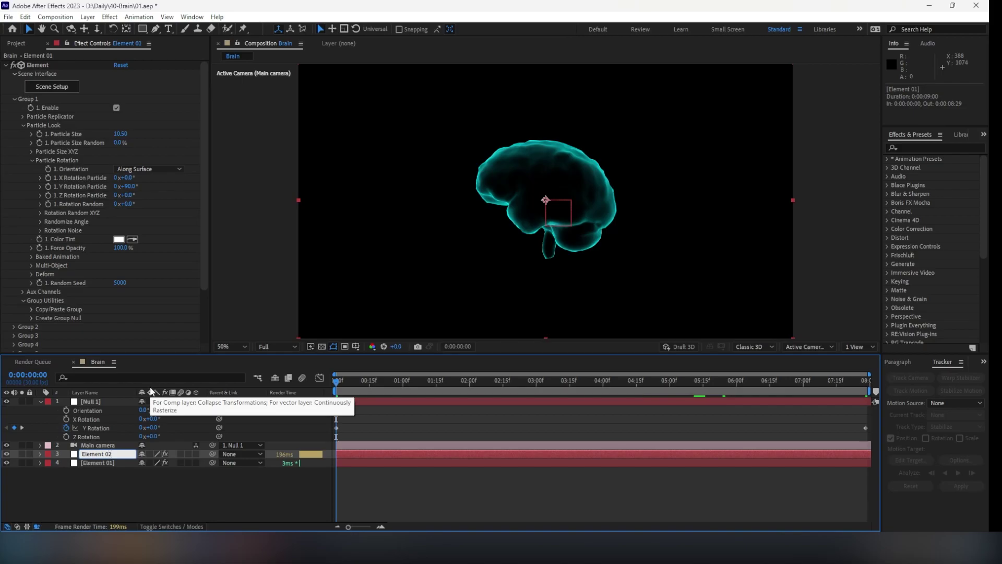
type("2")
key("Return")
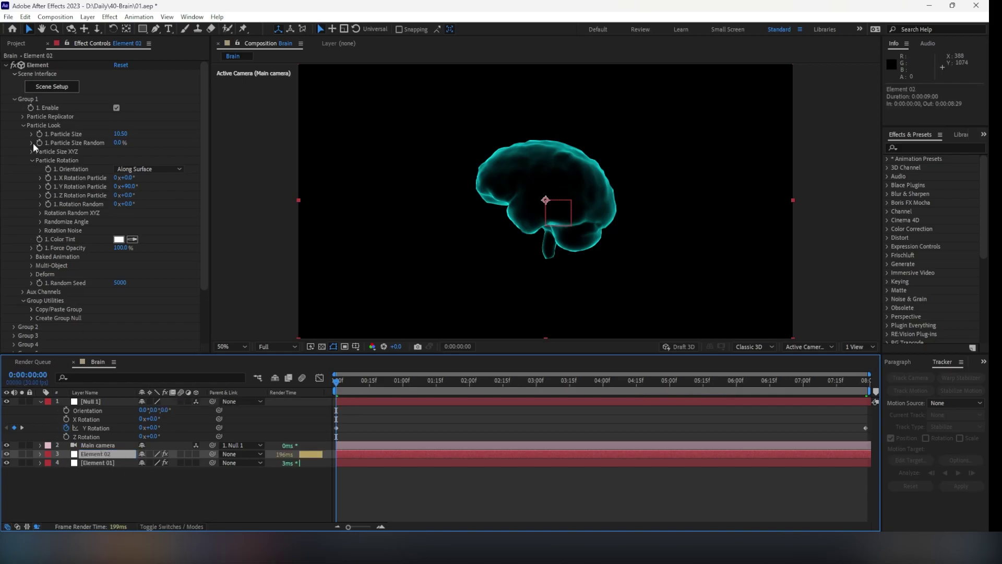
- Set the preview display mode in Element 02's Scene Setup to Point and confirm the scene
left_click(39, 86)
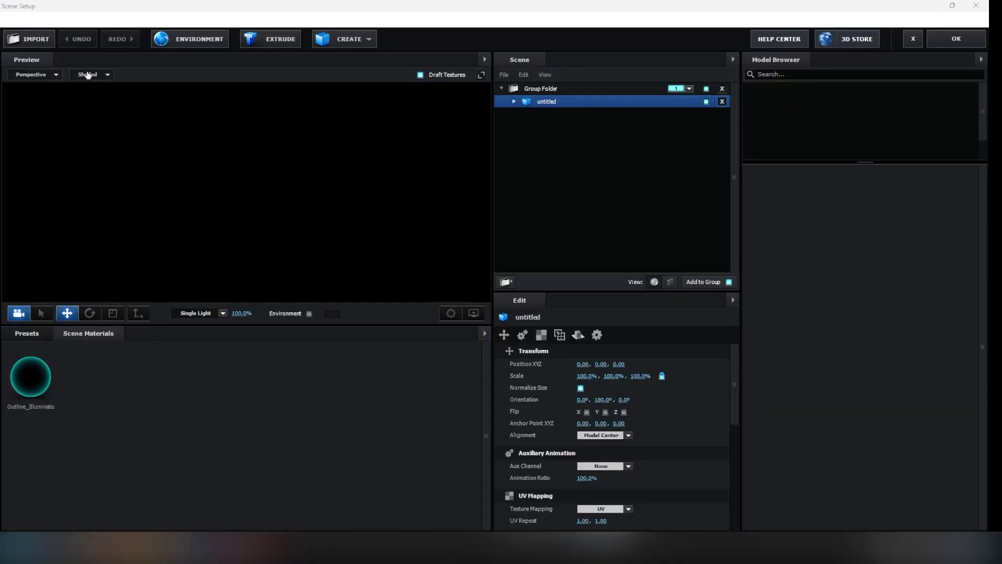
left_click(93, 75)
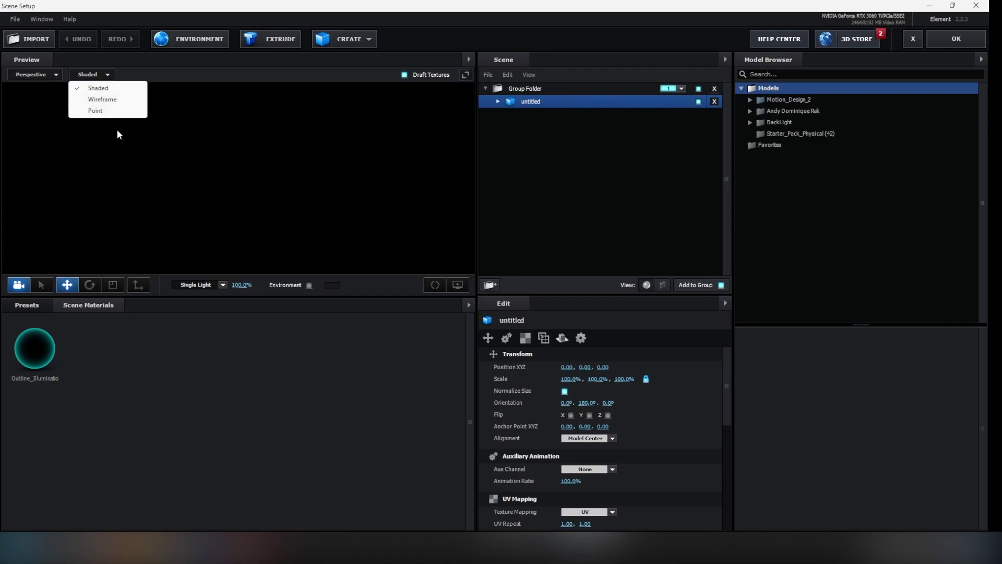
left_click(110, 124)
left_click(95, 111)
mouse_move(113, 123)
left_mouse_down()
mouse_move(180, 179)
mouse_move(292, 157)
mouse_move(245, 150)
left_mouse_up()
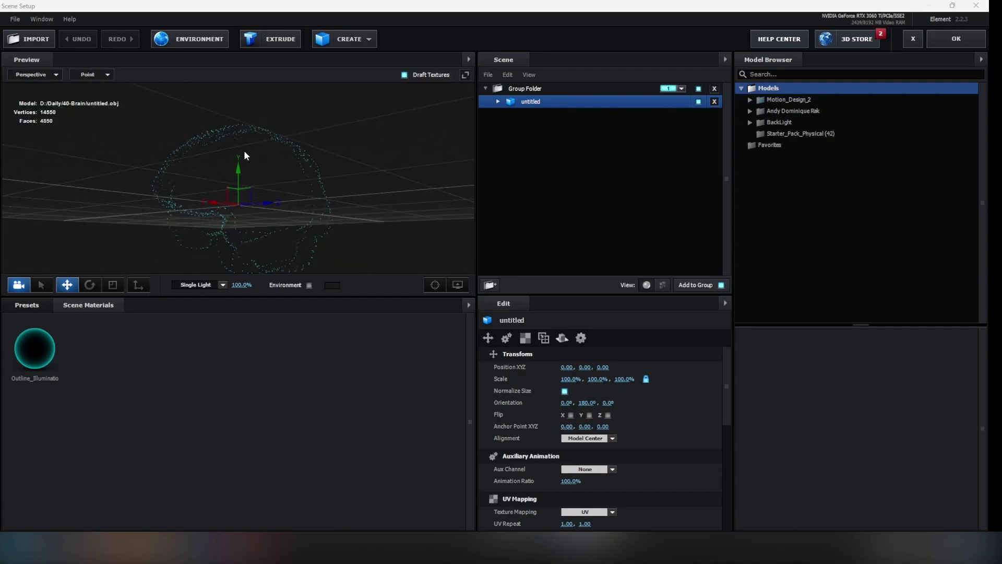
left_click(930, 41)
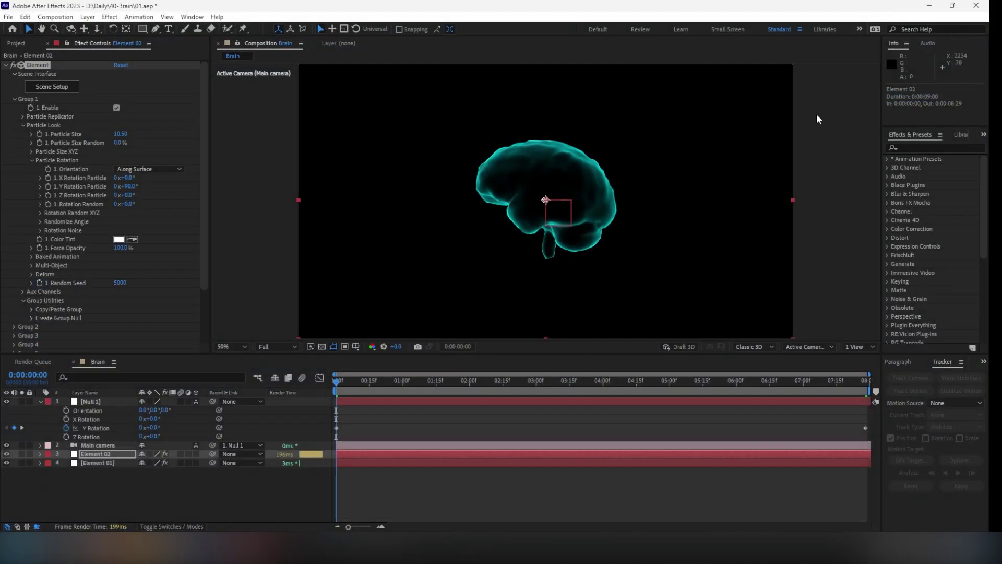
- Solo the Element 02 layer
left_click(8, 461)
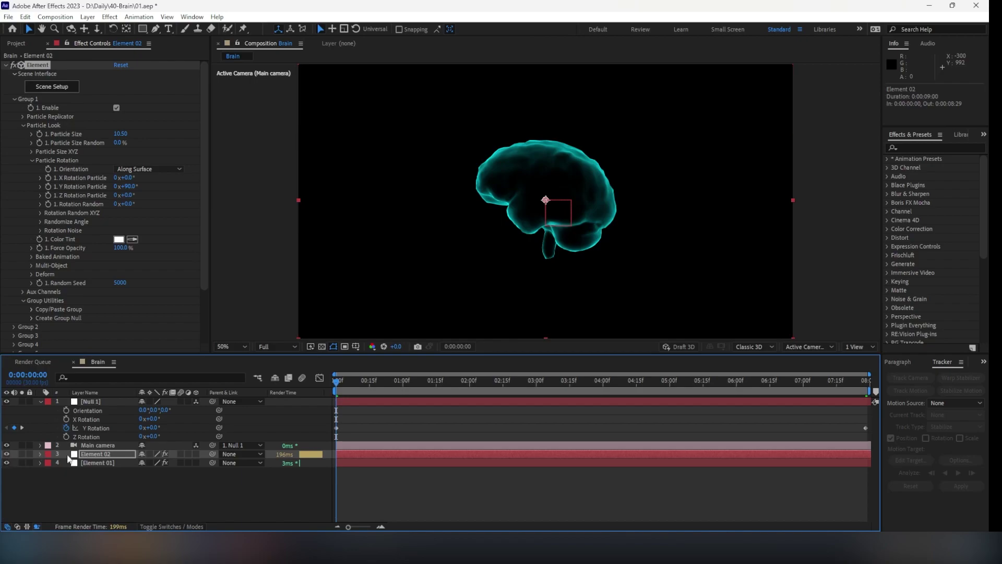
left_click(52, 453)
left_click(21, 453)
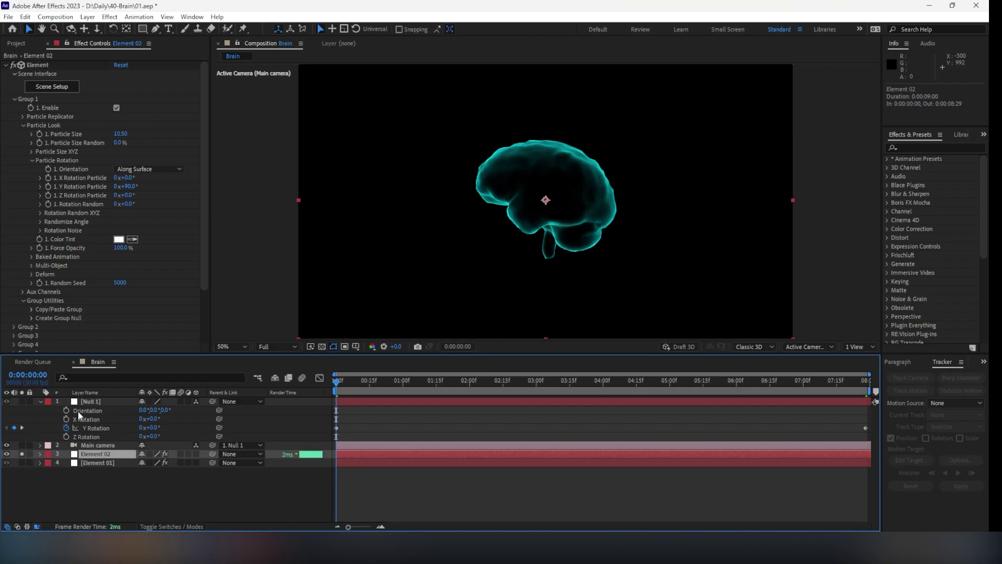
scroll(66, 149, "down", 3)
scroll(70, 152, "up", 3)
- Apply the Wireframe preset from the Physical materials to the brain model in Element 02's Scene Setup
left_click(39, 85)
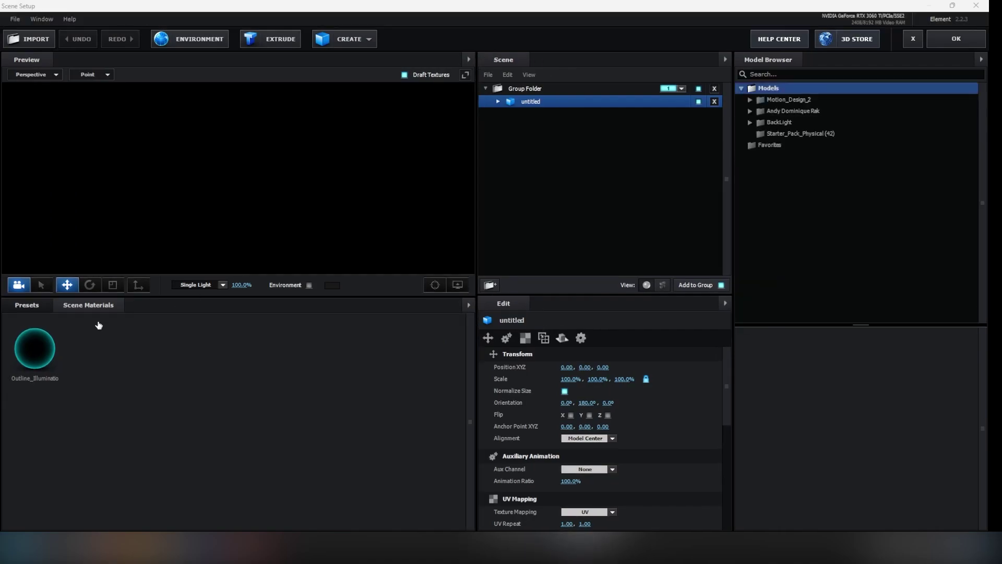
left_click(42, 303)
left_click(76, 364)
scroll(240, 379, "down", 1)
left_click_drag(204, 512, 284, 172)
left_click_drag(201, 495, 579, 98)
left_click_drag(374, 180, 308, 208)
- Switch the Scene Setup preview to Shaded display and view the brain from the side
left_click(91, 74)
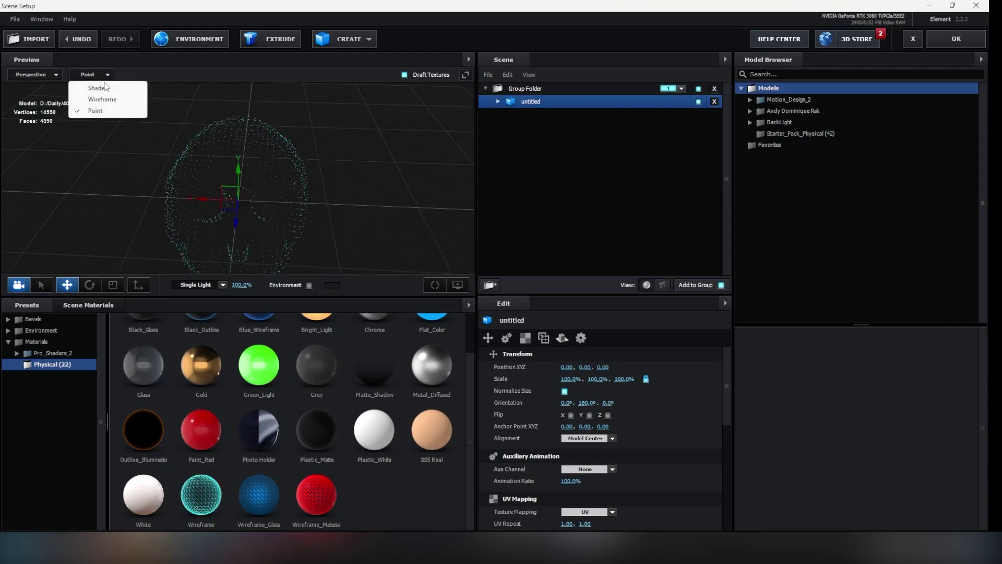
left_click(86, 86)
mouse_move(261, 172)
left_mouse_down()
mouse_move(388, 175)
mouse_move(334, 220)
left_mouse_up()
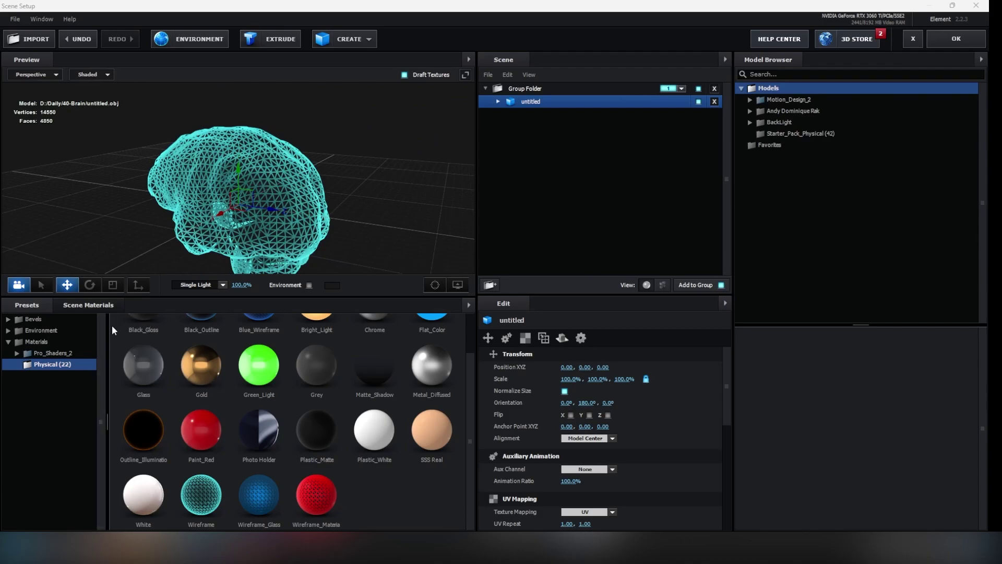
- Remove the unused materials from the scene materials
left_click(102, 307)
right_click(188, 412)
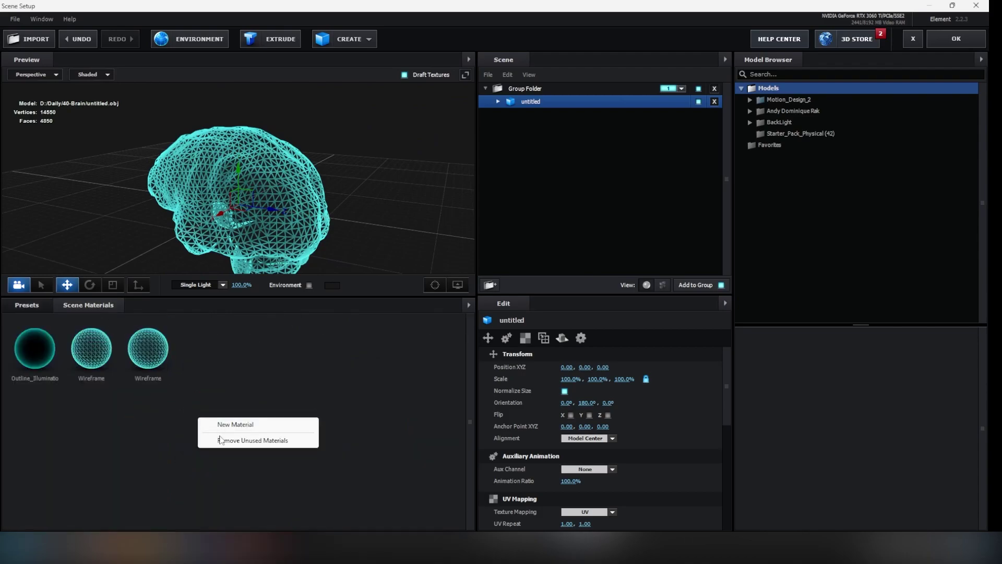
left_click(201, 423)
- Set the Wireframe material's line width to 0.88
left_click(37, 348)
scroll(631, 460, "down", 10)
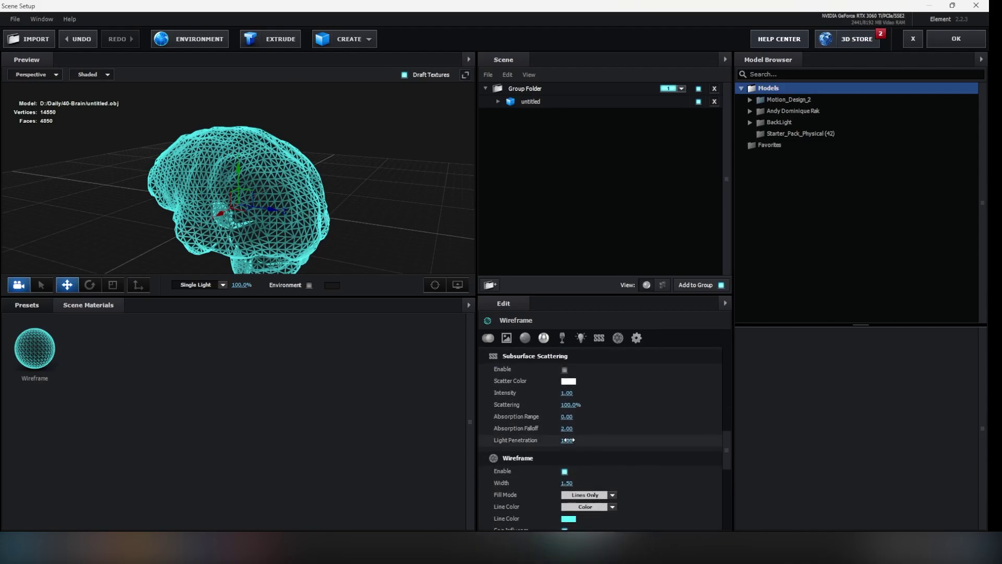
scroll(601, 449, "down", 3)
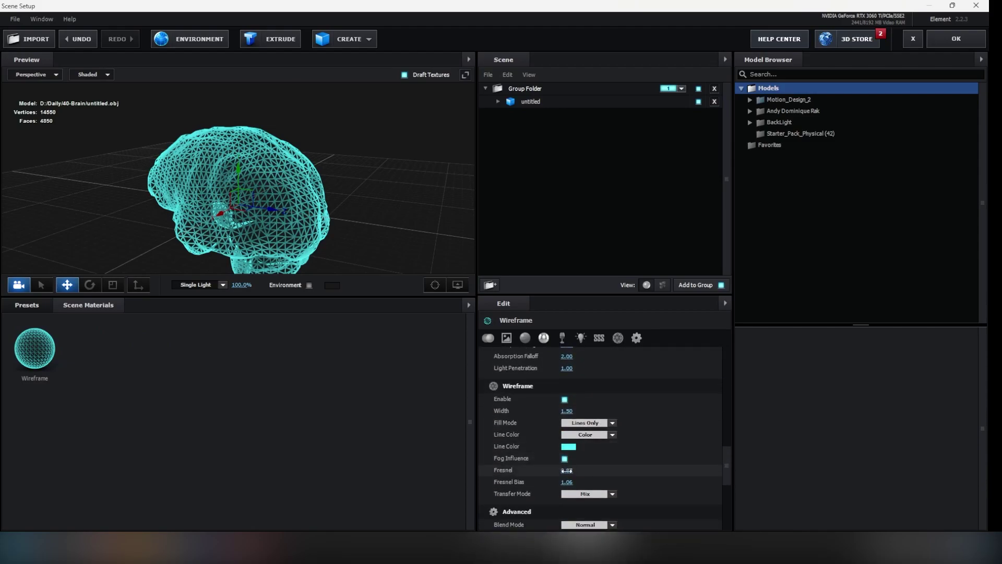
left_click_drag(559, 410, 531, 410)
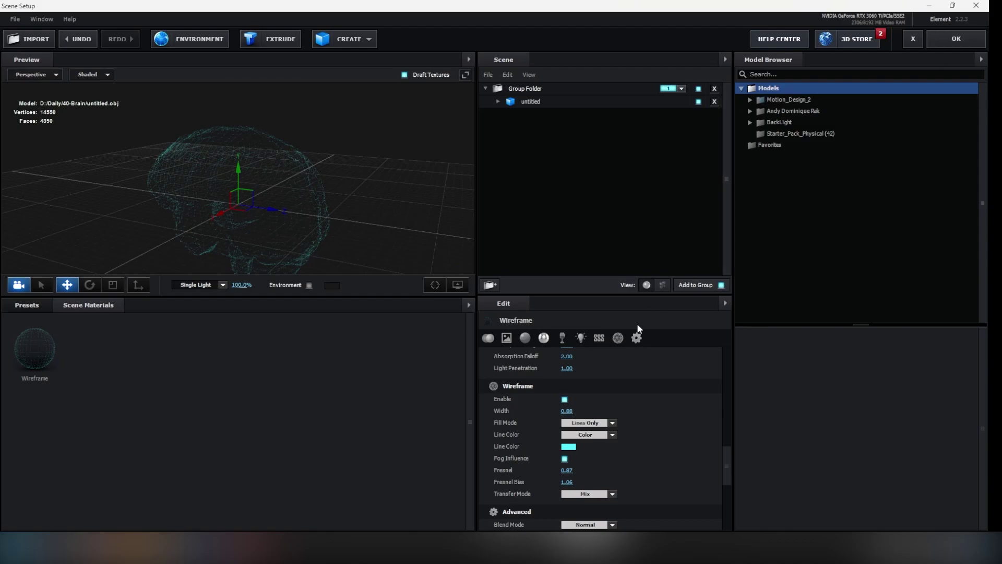
- Set the Wireframe material's Blend Mode to Add and confirm the scene setup
left_click(636, 337)
left_click(613, 369)
left_click(600, 389)
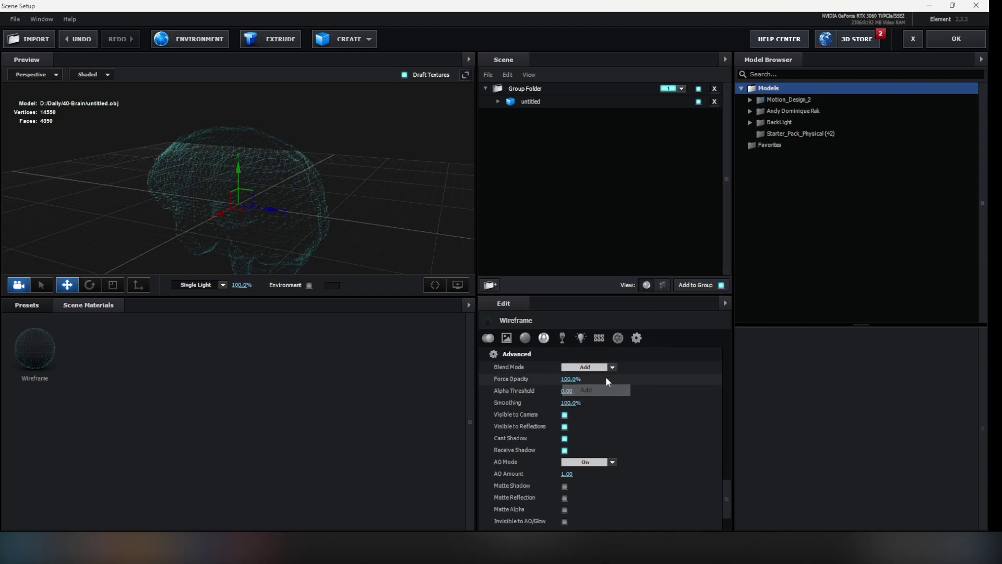
left_click(957, 38)
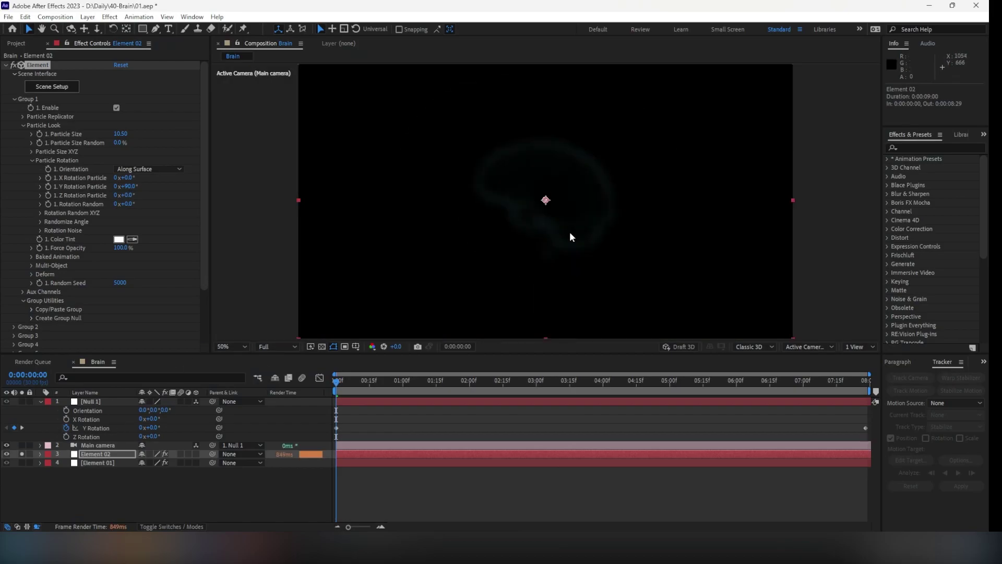
scroll(29, 286, "down", 3)
scroll(29, 286, "up", 3)
left_click_drag(120, 134, 150, 136)
key("ctrl+z")
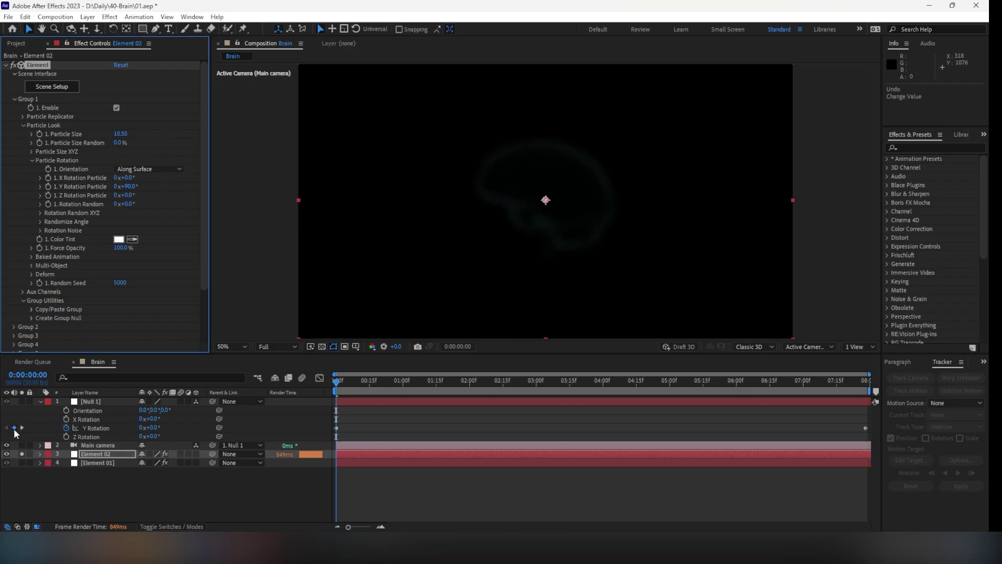
- Turn off Depth of Field in Main camera's options and collapse the camera layer
left_click(38, 446)
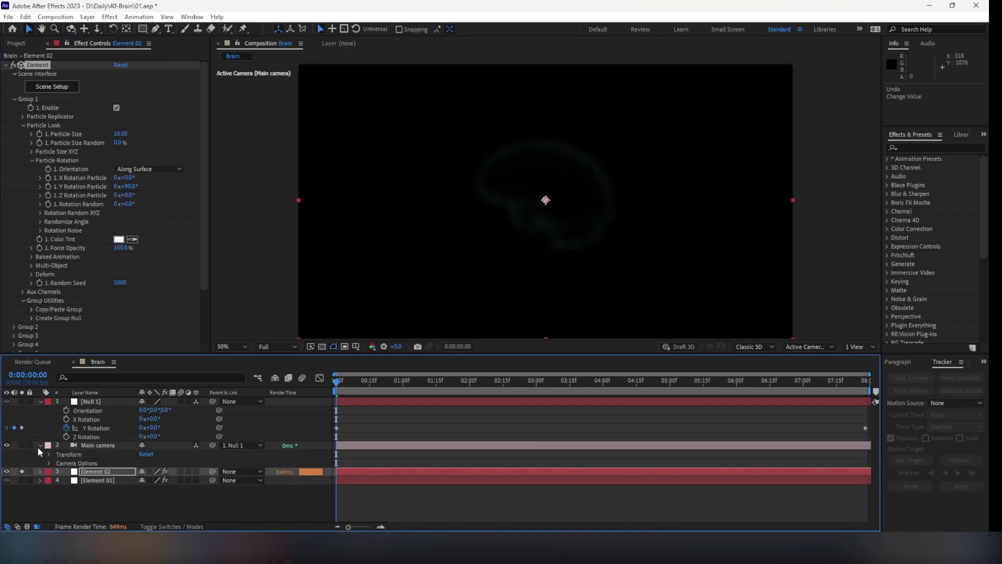
left_click(50, 463)
scroll(193, 459, "down", 3)
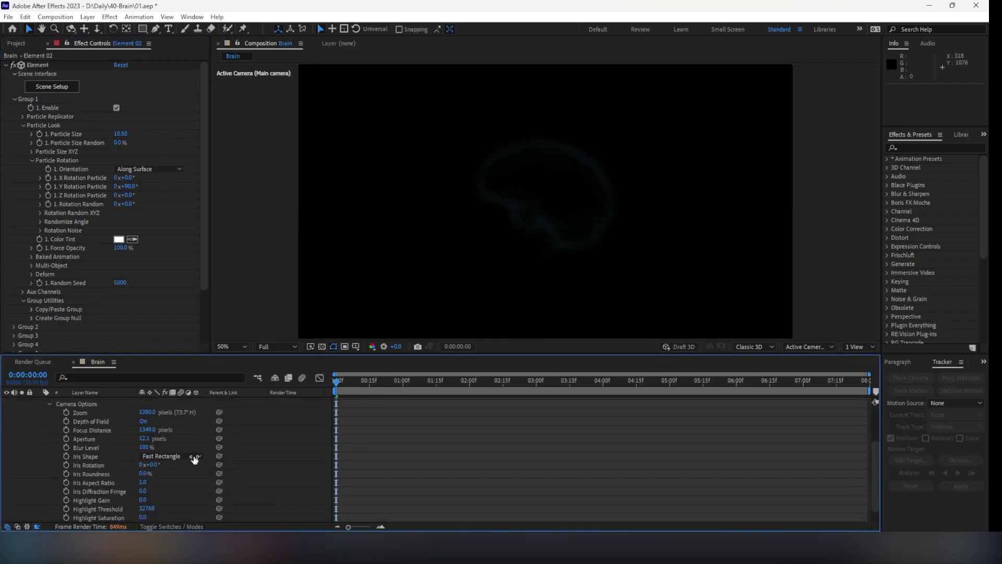
left_click(94, 421)
scroll(53, 434, "up", 2)
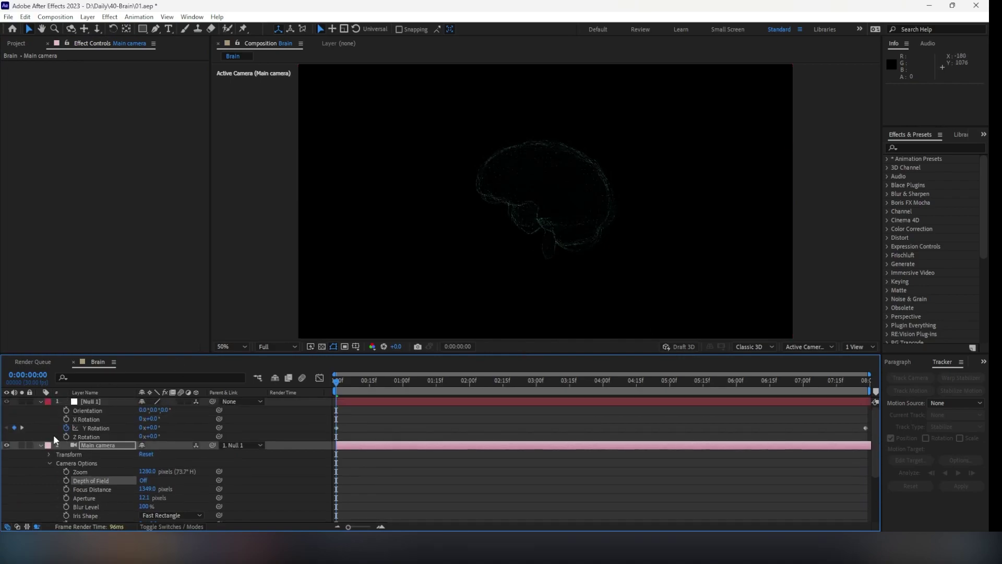
left_click(41, 446)
- Solo Element 01 together with Element 02 and examine the wireframe over the glowing brain up close
left_click(83, 455)
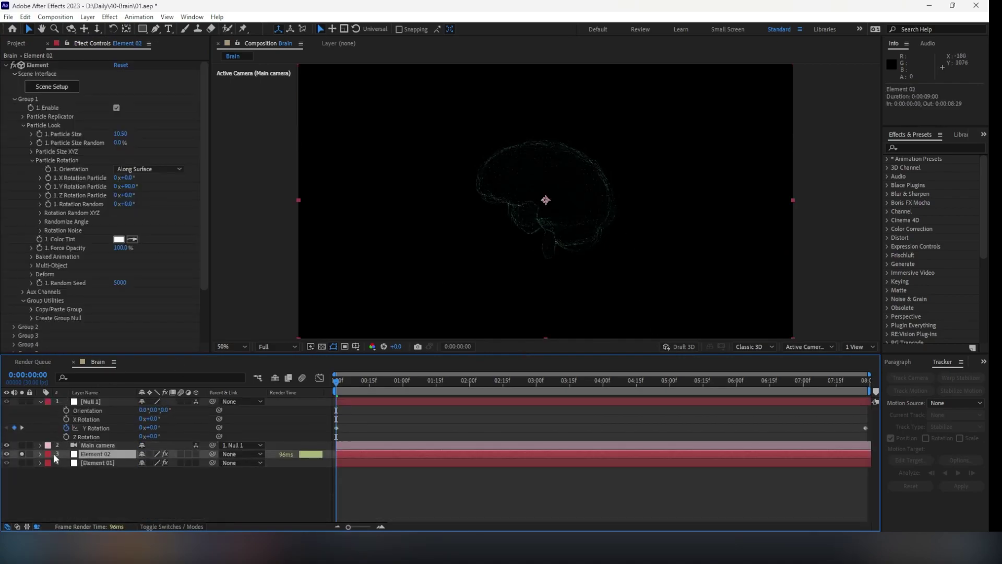
left_click(22, 462)
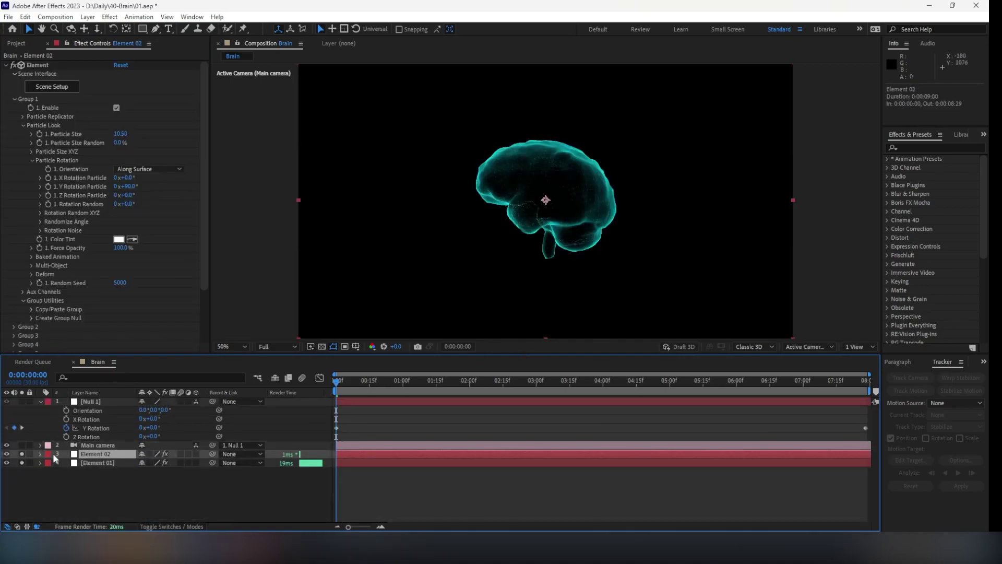
left_click(97, 445)
scroll(598, 196, "up", 6)
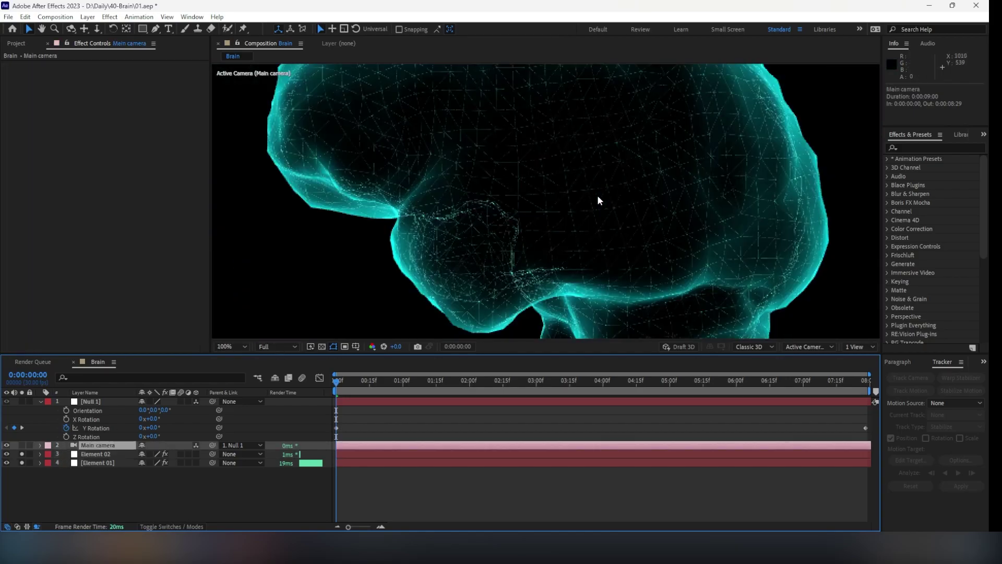
- Duplicate Element 02 and set the copy's Particle Size to 15.30
scroll(598, 196, "down", 8)
scroll(598, 196, "up", 2)
left_click(107, 453)
key("ctrl+d")
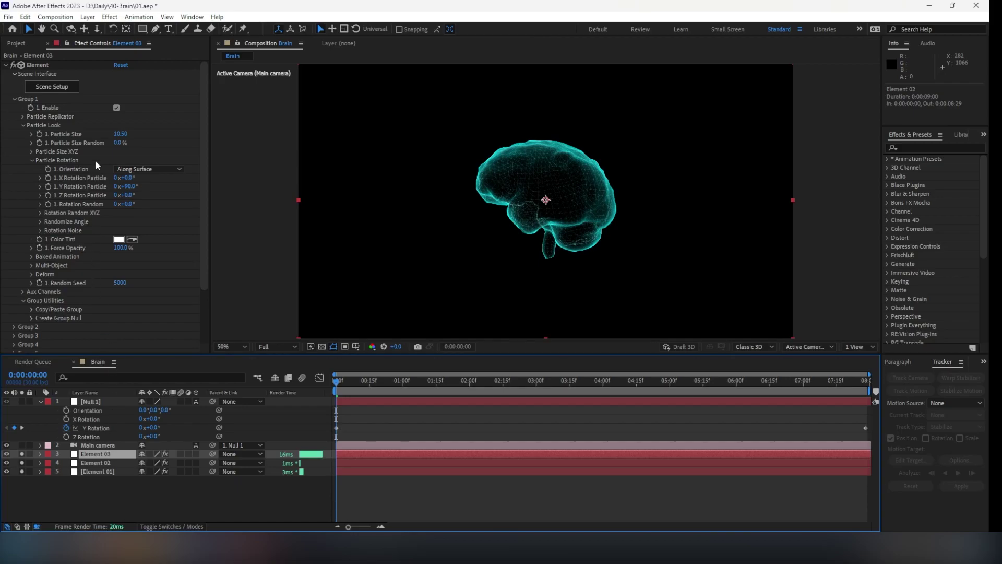
left_click_drag(118, 133, 151, 141)
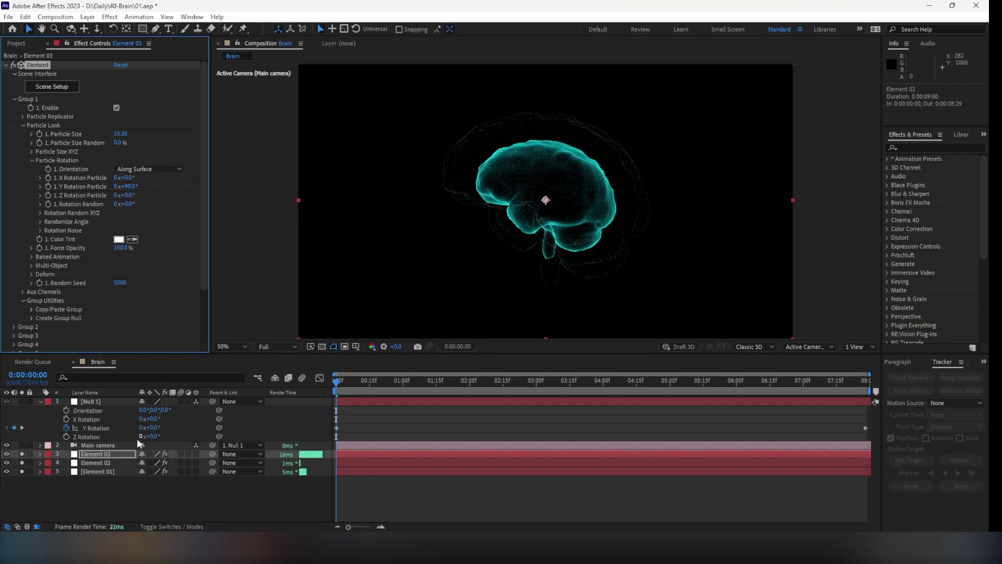
- Duplicate the larger wireframe layer Element 03 and set the original Element 03's Particle Size to 12.80
left_click(117, 458)
key("ctrl+d")
left_click(115, 462)
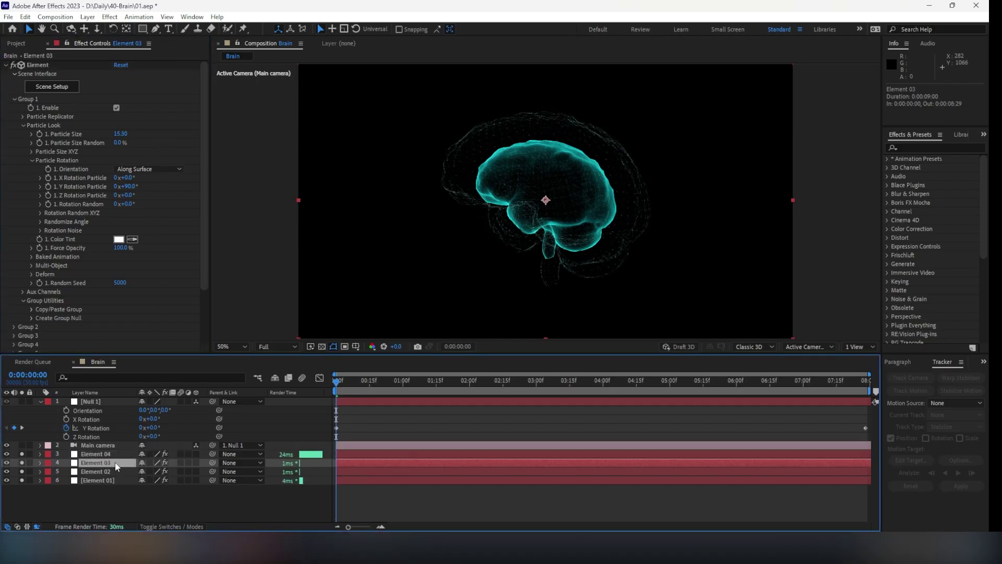
left_click_drag(120, 133, 109, 134)
- Try Multi-Object on Element 03 with an X Displace of 1.45 and inspect the wireframe up close
scroll(83, 261, "down", 3)
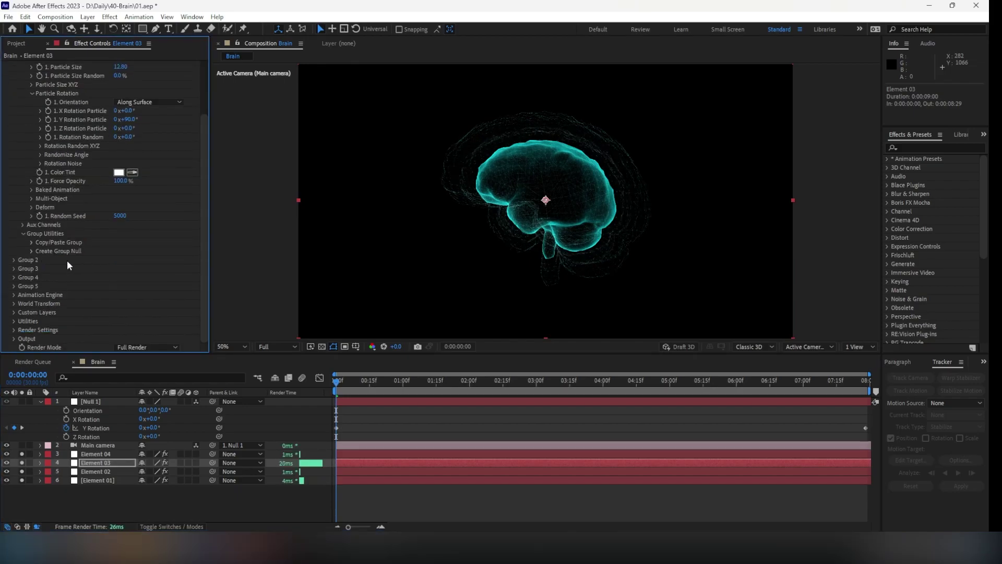
left_click(31, 199)
left_click(116, 207)
scroll(116, 210, "down", 3)
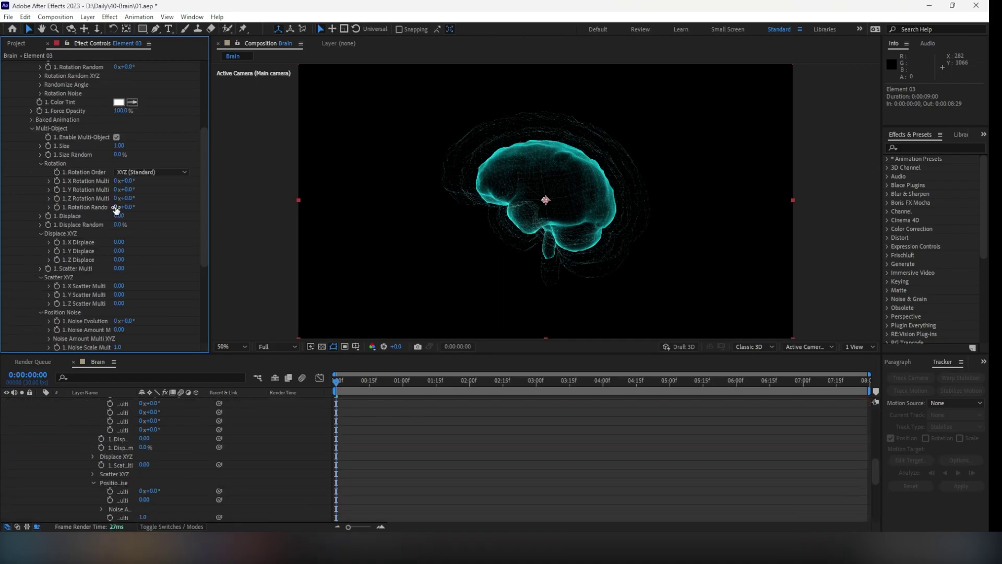
left_click_drag(119, 242, 189, 242)
scroll(553, 189, "up", 2)
scroll(436, 134, "up", 2)
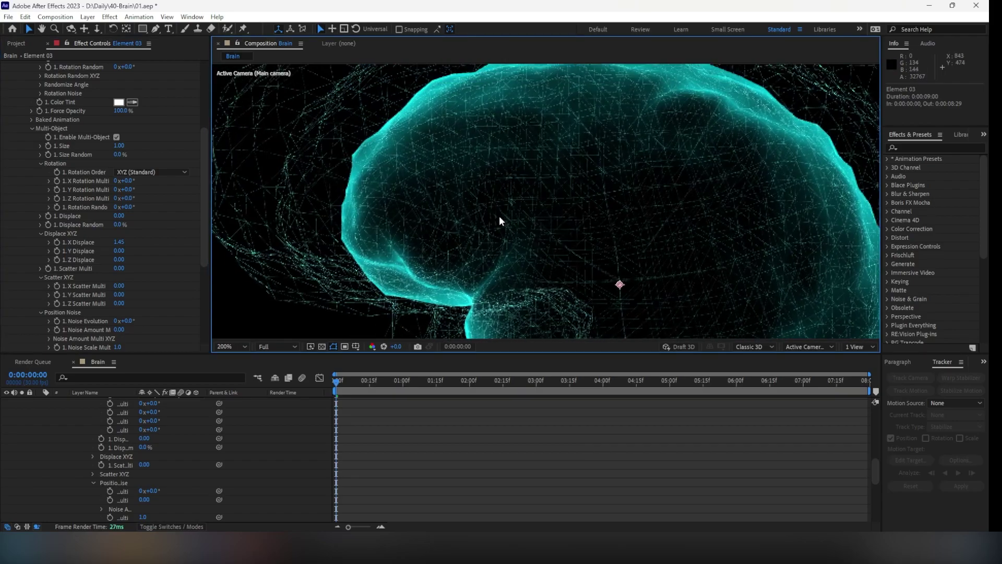
scroll(63, 457, "up", 3)
scroll(62, 457, "up", 5)
- Solo Element 03 alone and turn off its Multi-Object option
left_click(22, 412)
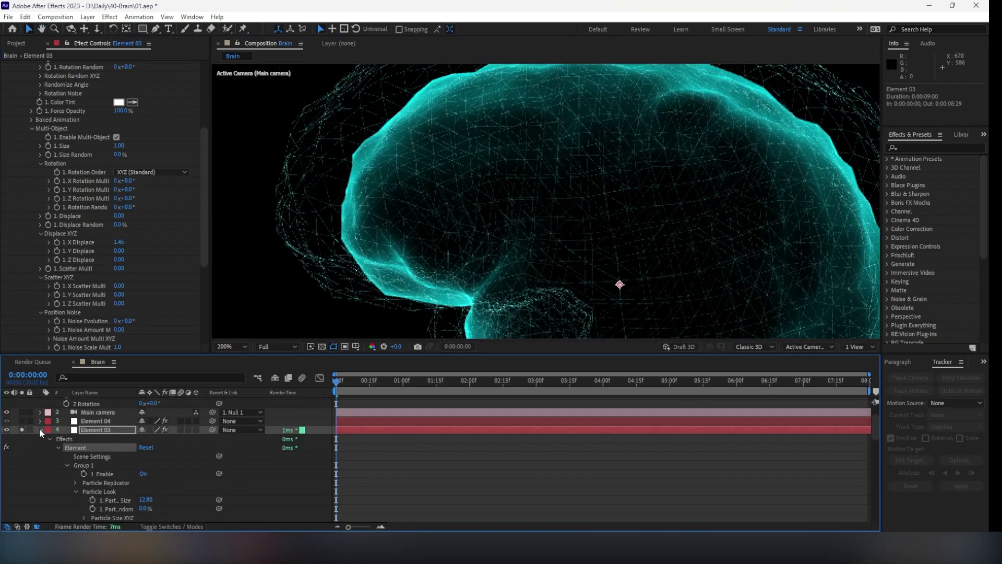
left_click(41, 429)
left_click_drag(22, 471, 22, 480)
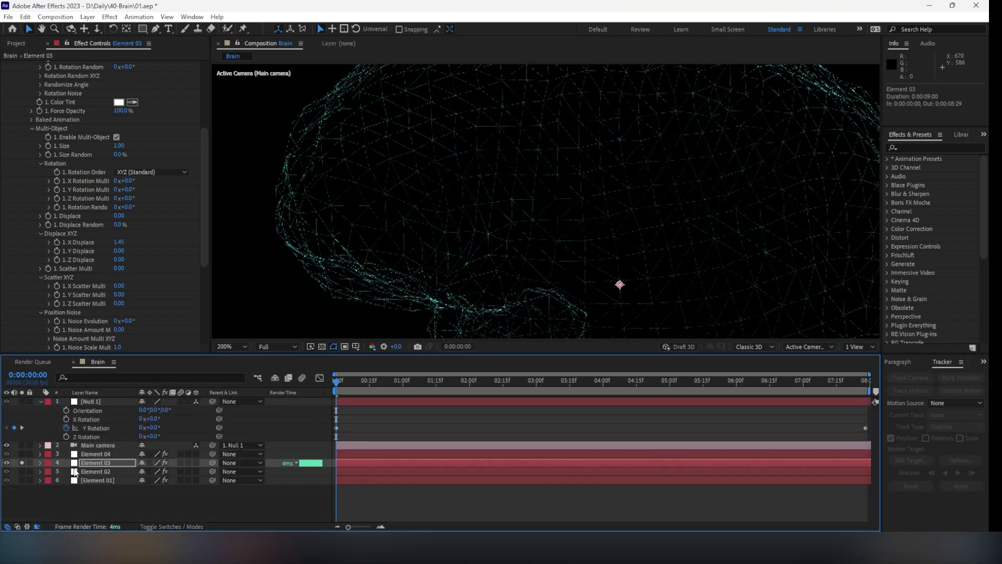
left_click(116, 137)
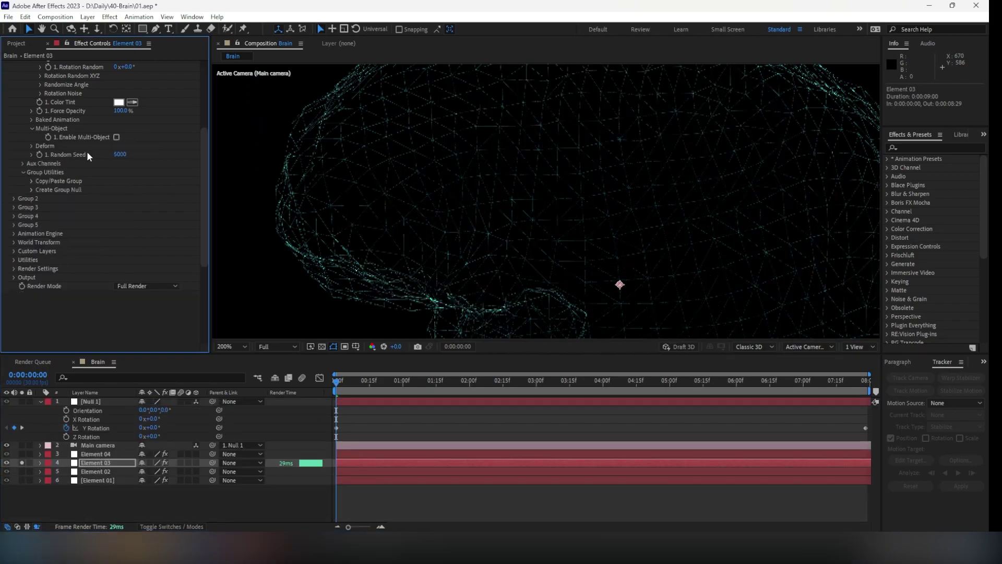
- Enable Deform Noise on Element 03, using the 3D Distortion method with an Intensity of 77%
left_click(33, 145)
left_click(49, 189)
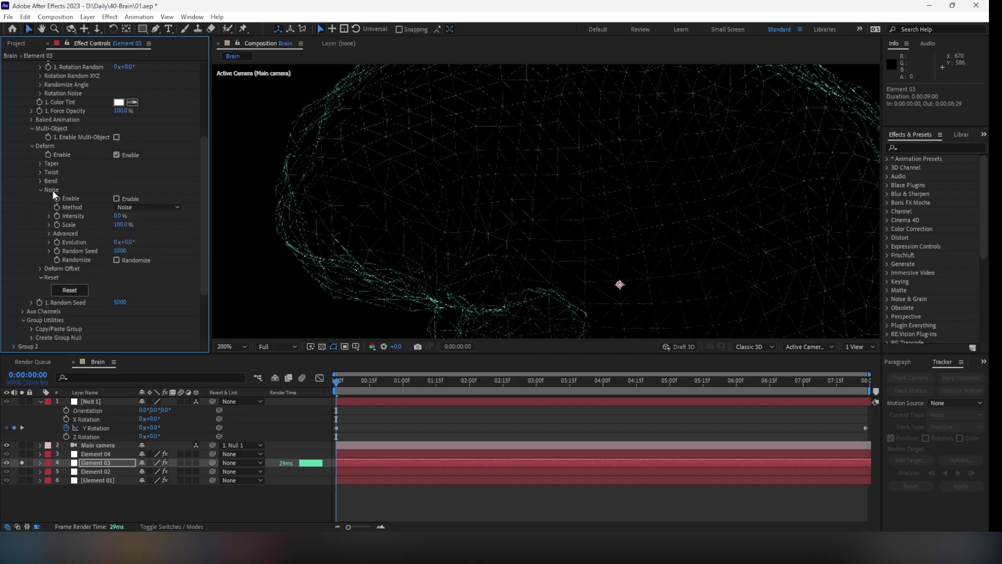
left_click_drag(124, 219, 294, 228)
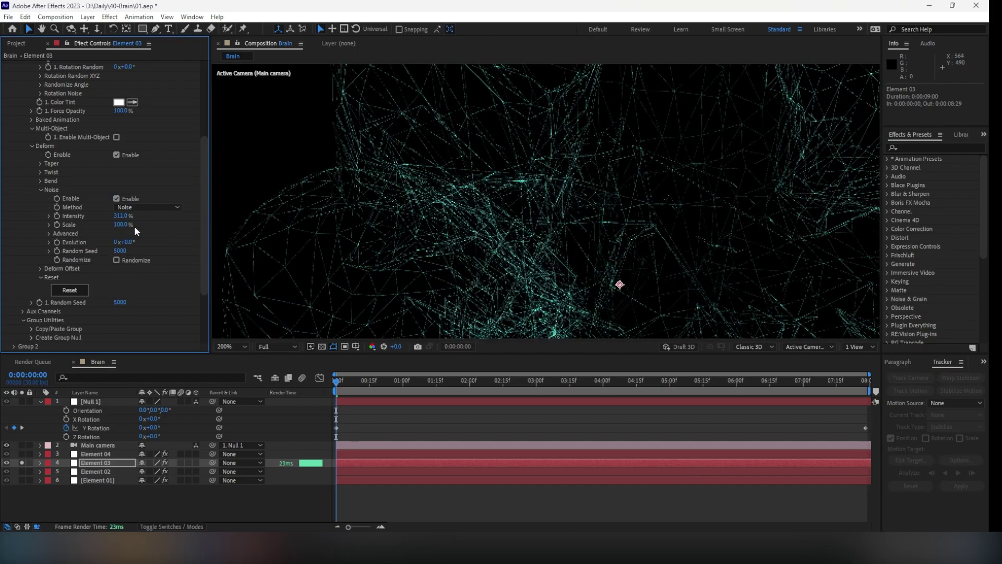
key("ctrl+z")
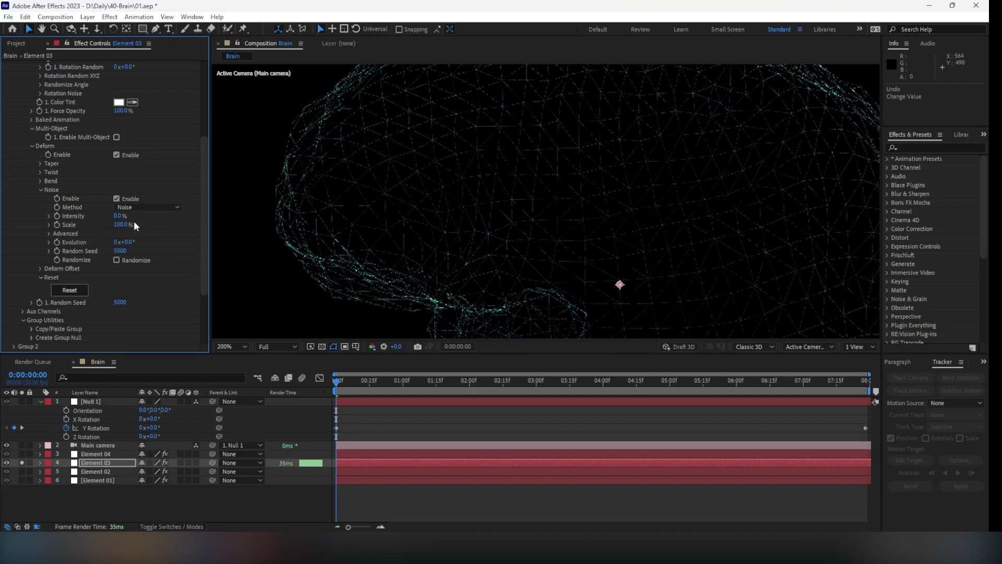
left_click(148, 207)
left_click(152, 228)
left_click_drag(118, 217, 145, 202)
left_click(148, 209)
left_click(131, 241)
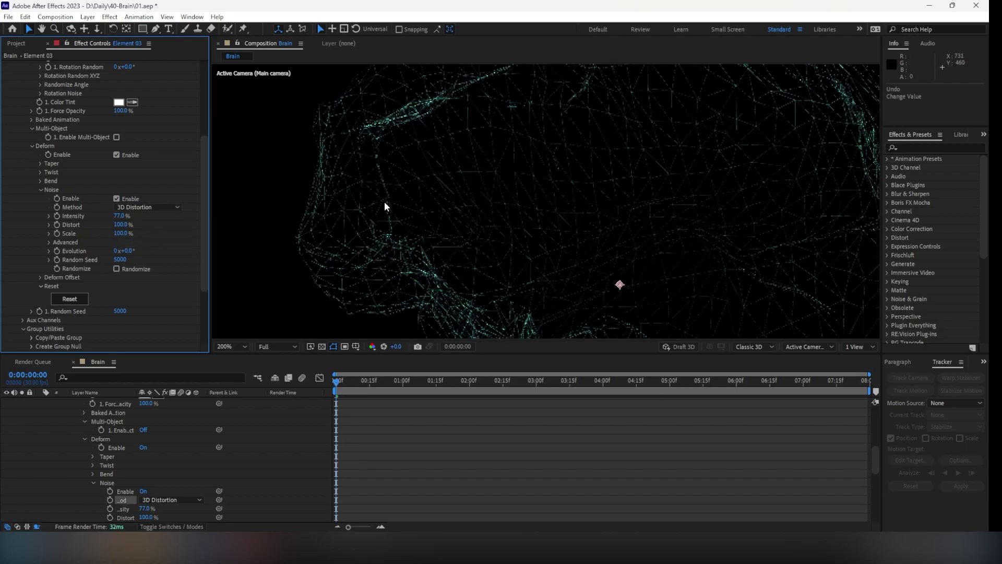
- Preview the deformed wireframe of Element 03 over the first frames
scroll(384, 201, "down", 2)
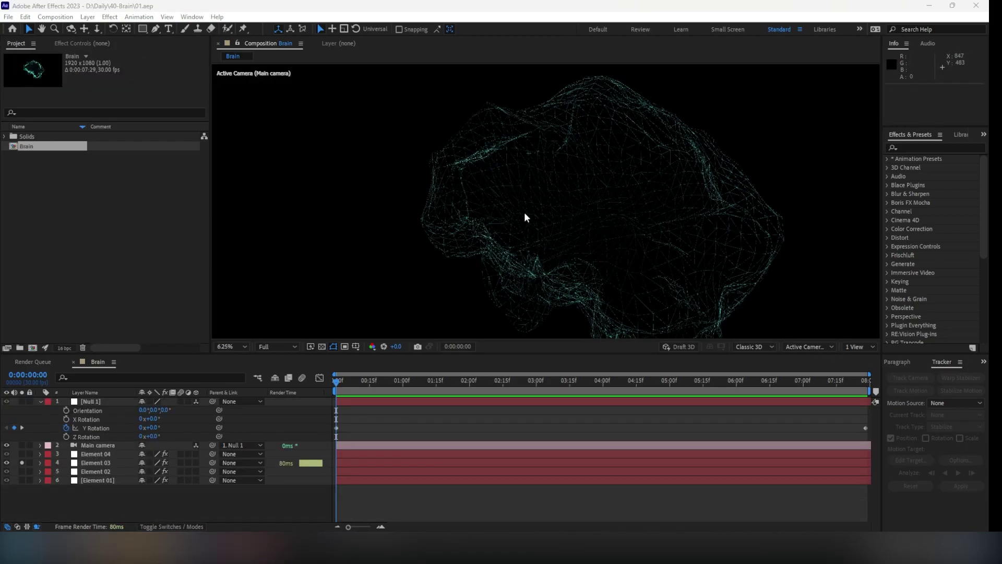
scroll(524, 212, "up", 3)
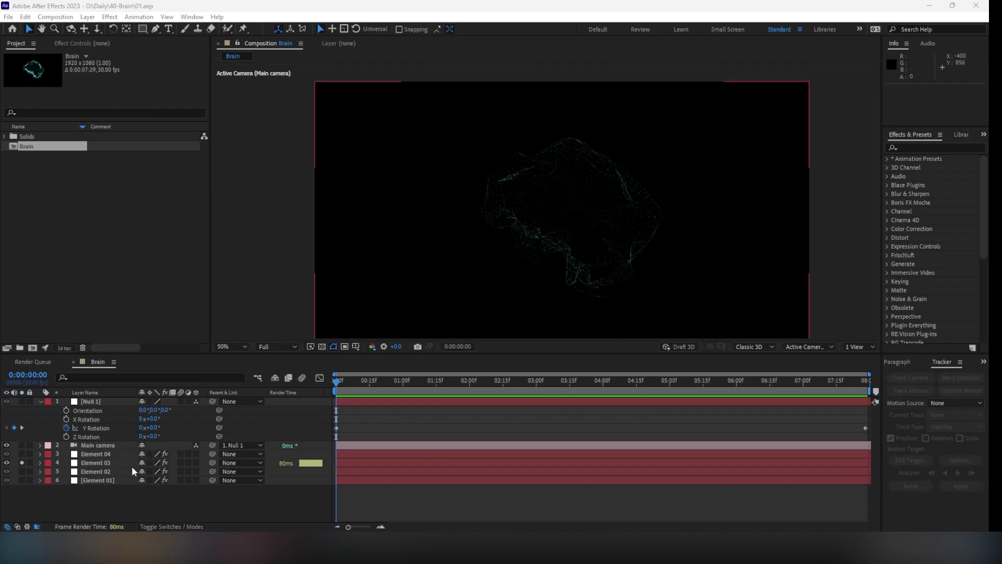
left_click(111, 462)
key("space")
left_click_drag(355, 380, 342, 382)
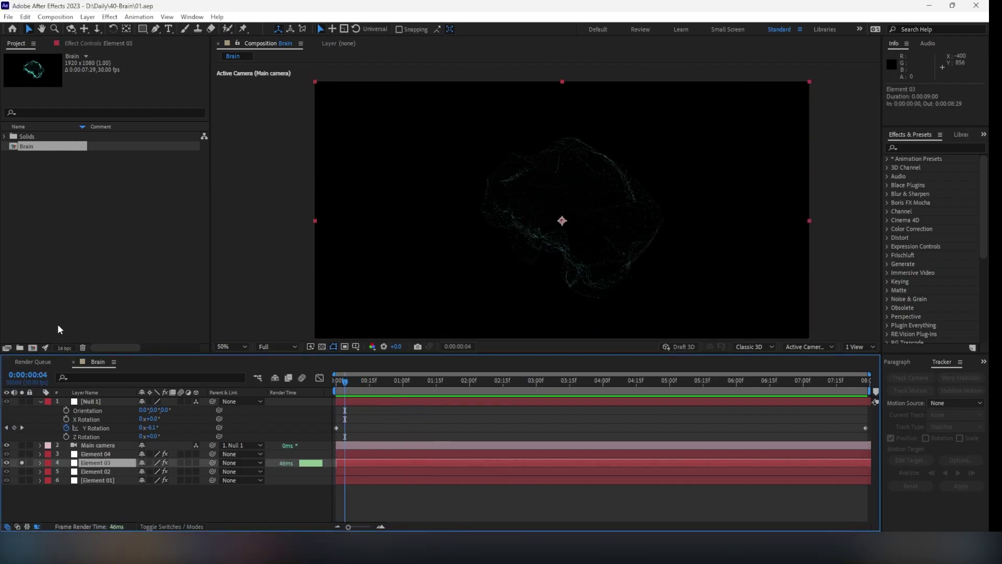
- Animate Element 03's Noise Evolution with the expression time*100 and play back the result
left_click(95, 45)
scroll(58, 224, "down", 8)
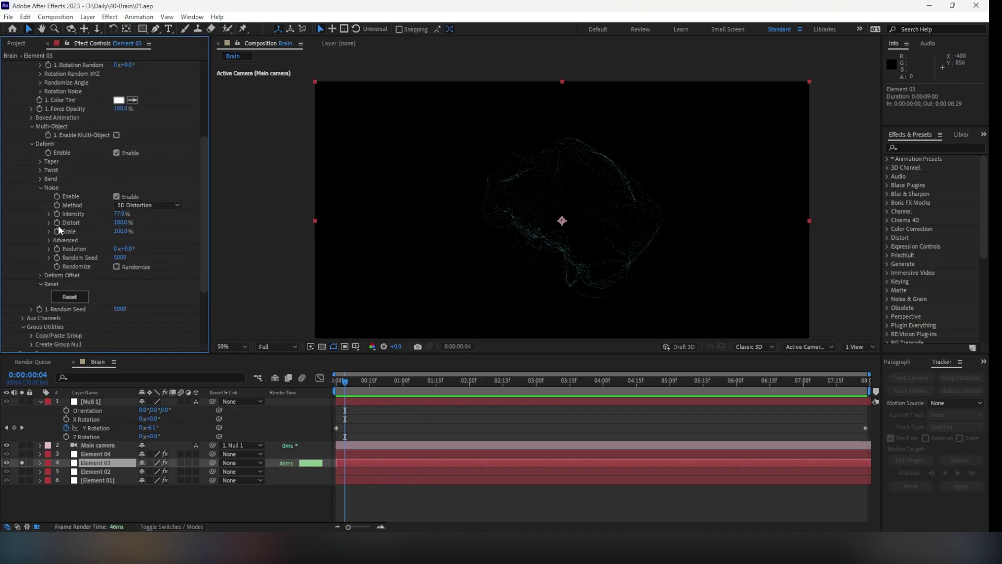
scroll(57, 225, "up", 3)
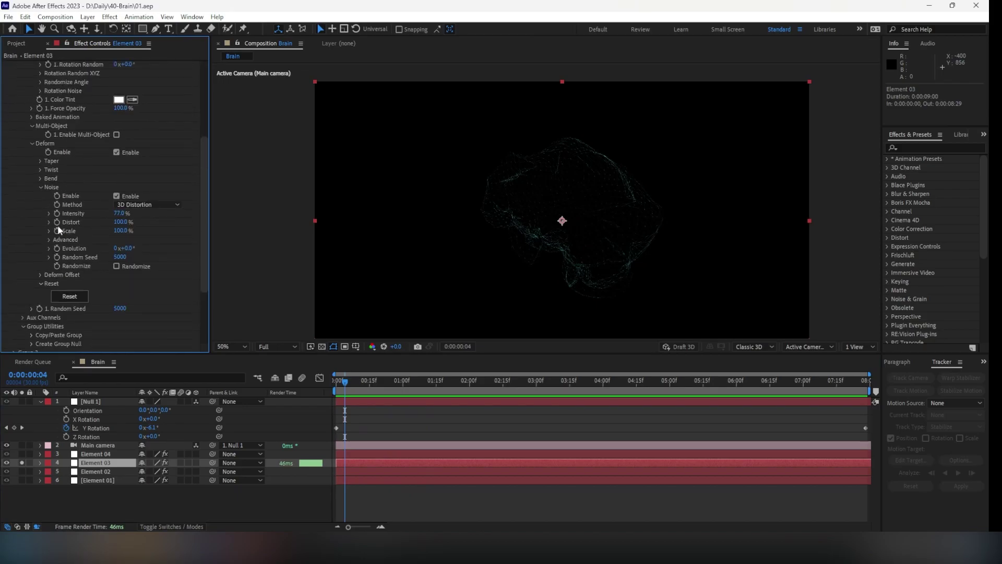
left_click_drag(133, 247, 144, 249)
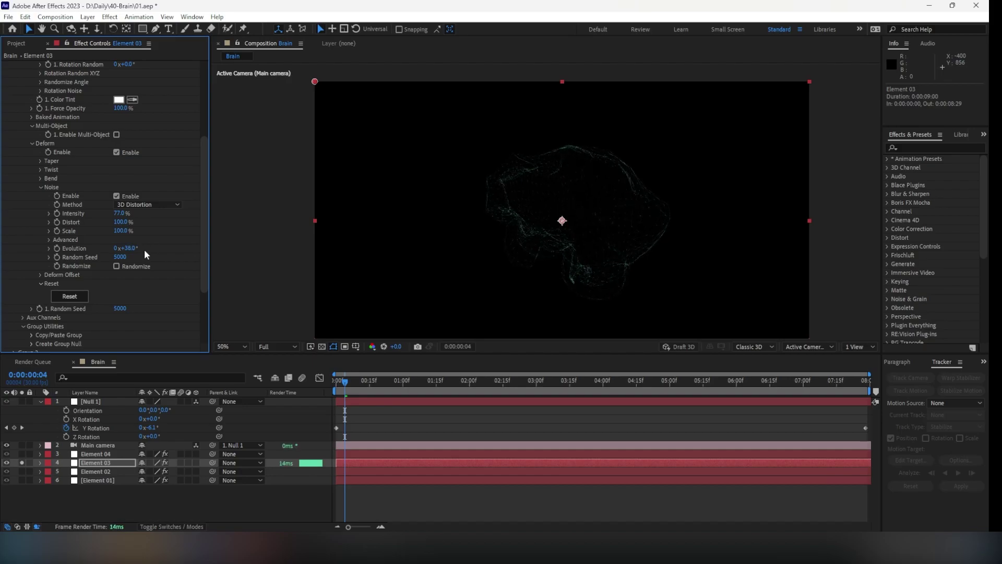
left_click(57, 248, "alt")
type("time*100")
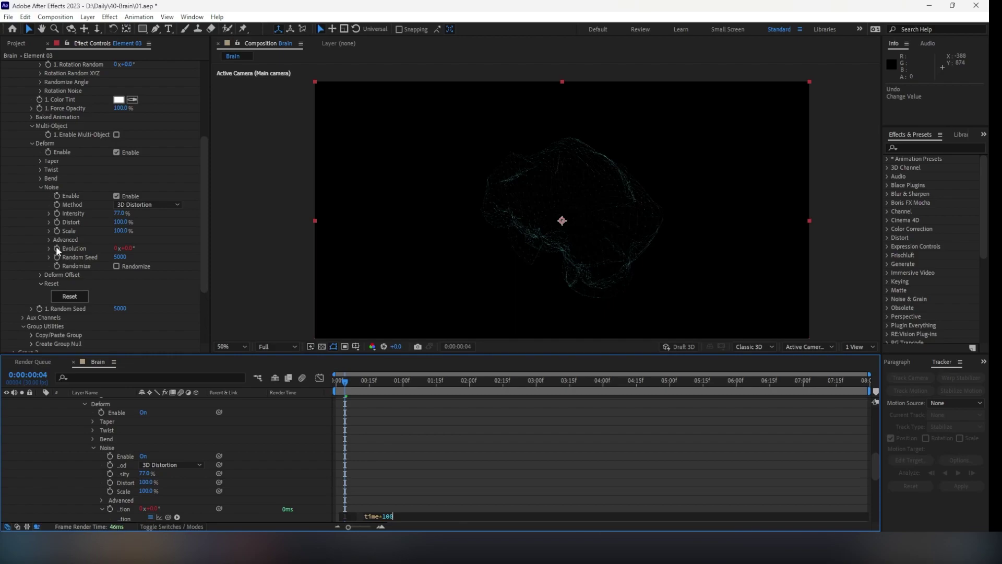
key("KP_Enter")
key("space")
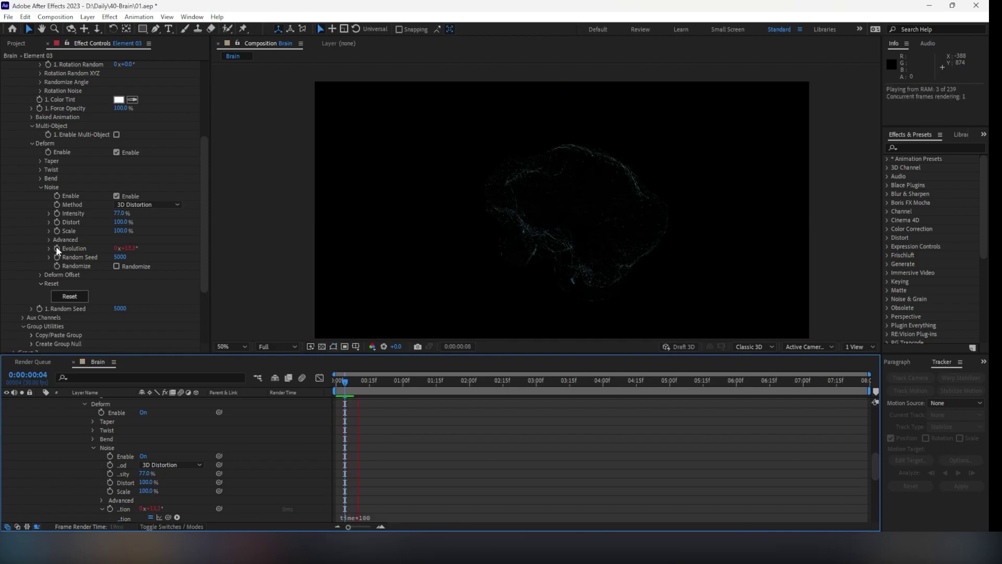
- Collapse and unsolo Element 03 so all layers show, and preview the composition from the first frame
left_click(339, 385)
scroll(43, 447, "up", 10)
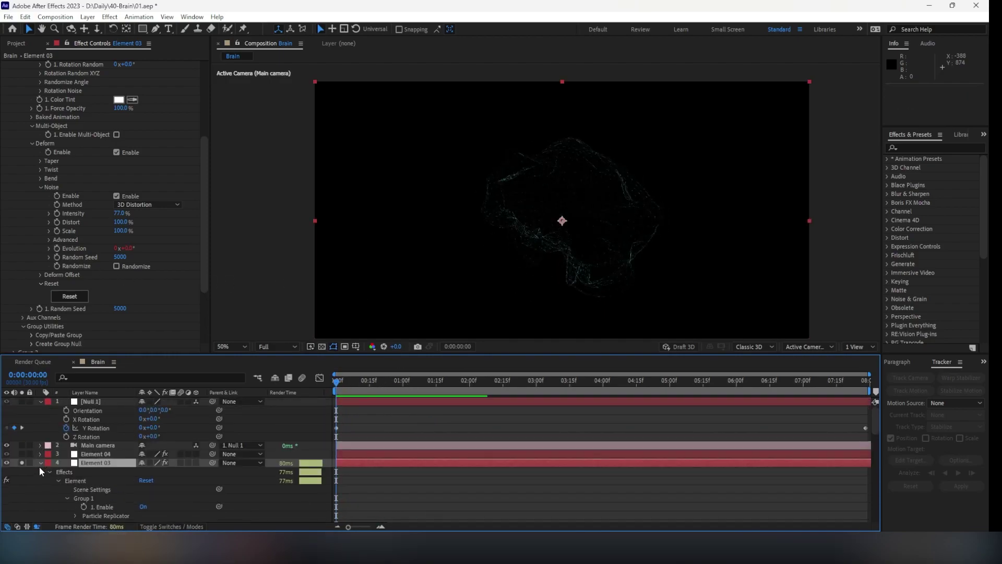
left_click(40, 462)
left_click(52, 496)
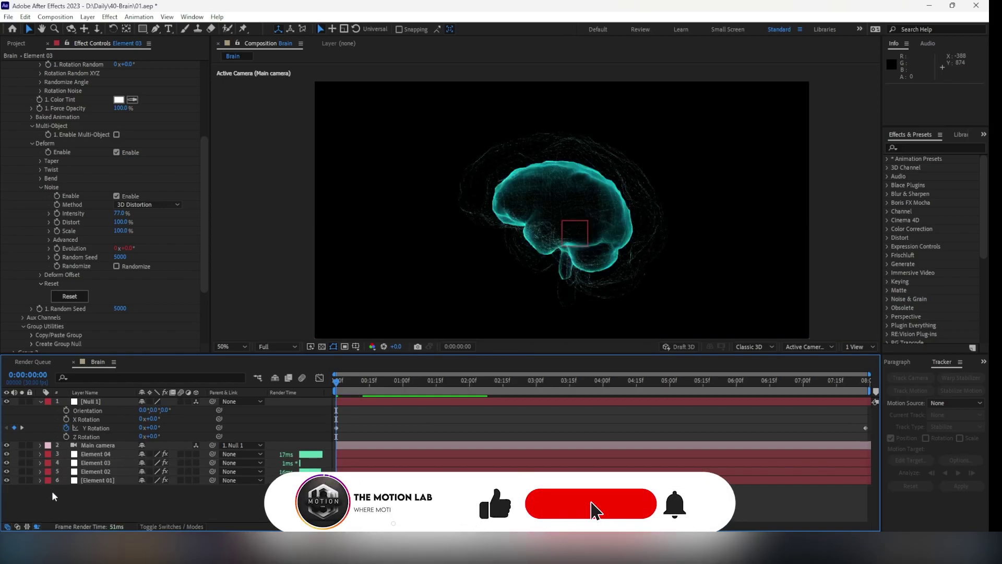
key("space")
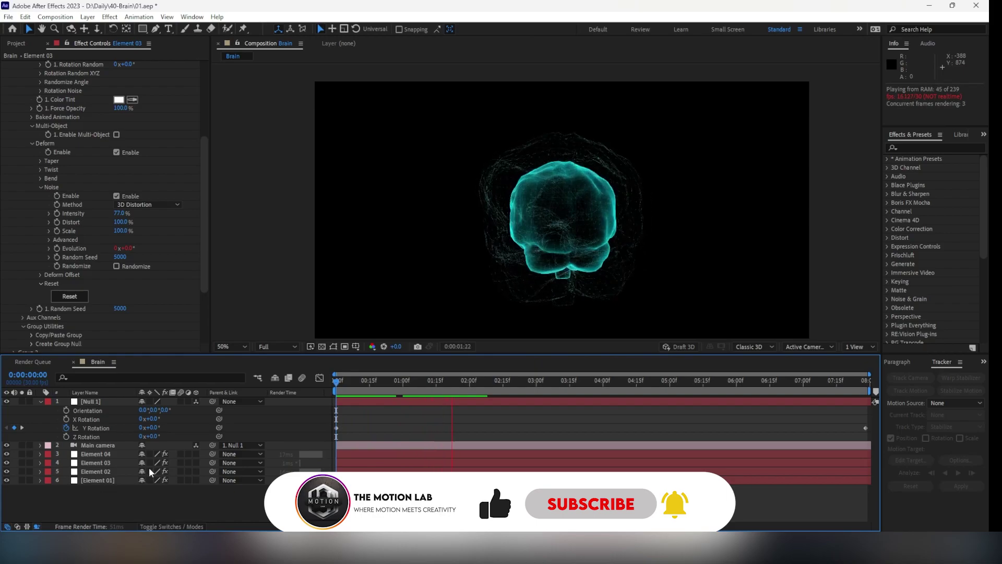
key("space")
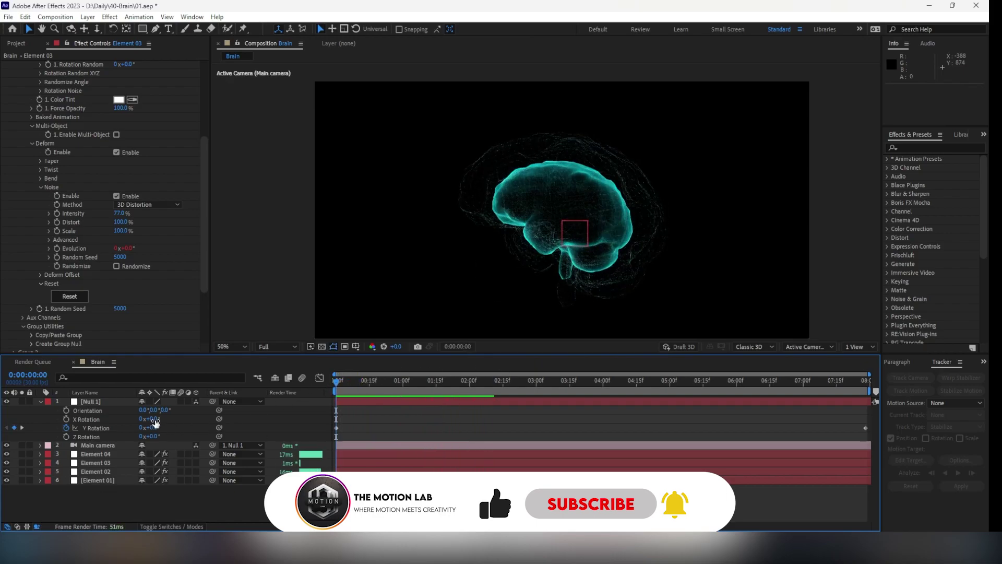
- Change Null 1's Y Rotation keyframes to -180° at the first frame and 0° at the last keyframe
left_click(94, 401)
key("u")
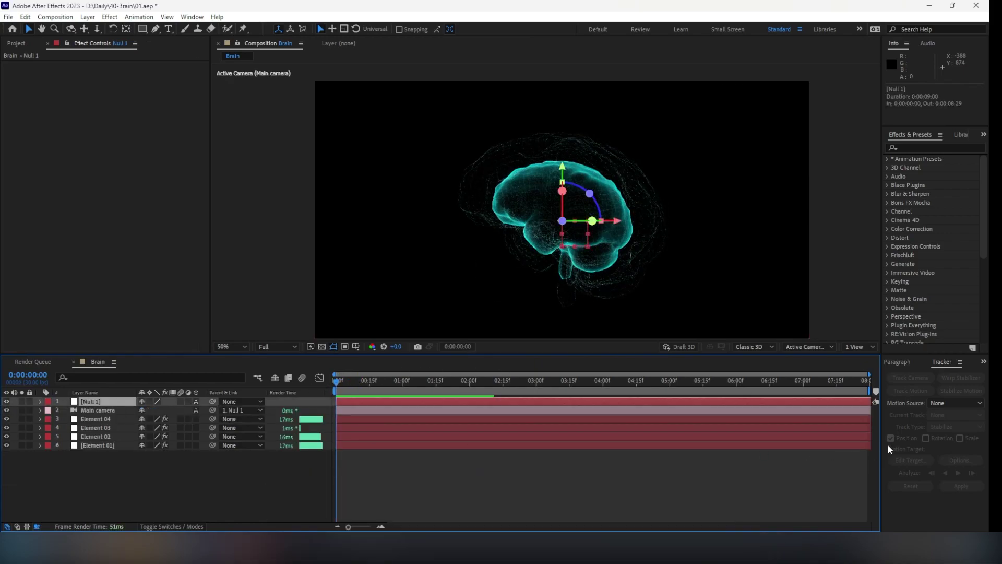
key("k")
left_click(146, 411)
type("0")
key("Return")
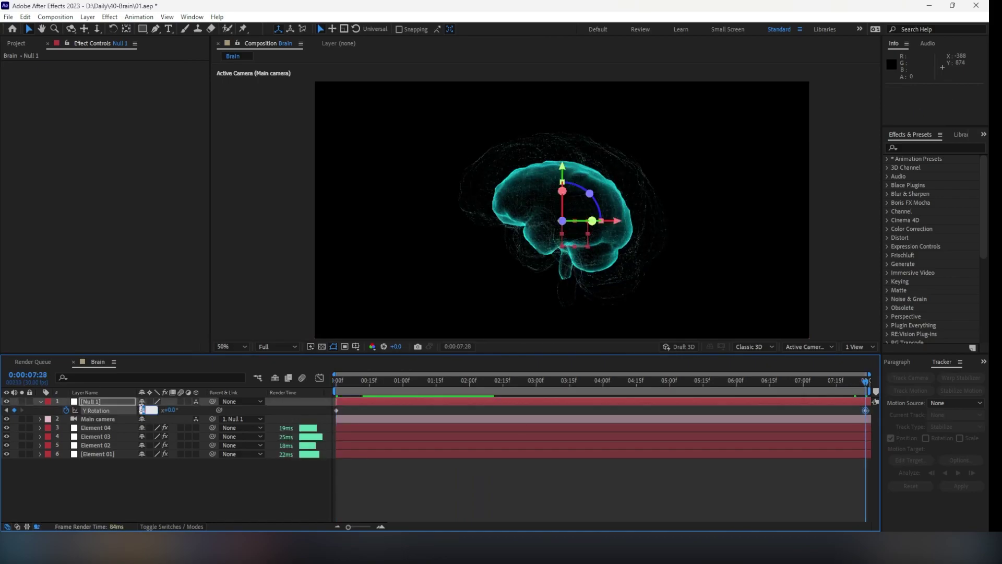
key("j")
left_click_drag(151, 409, 69, 410)
key("k")
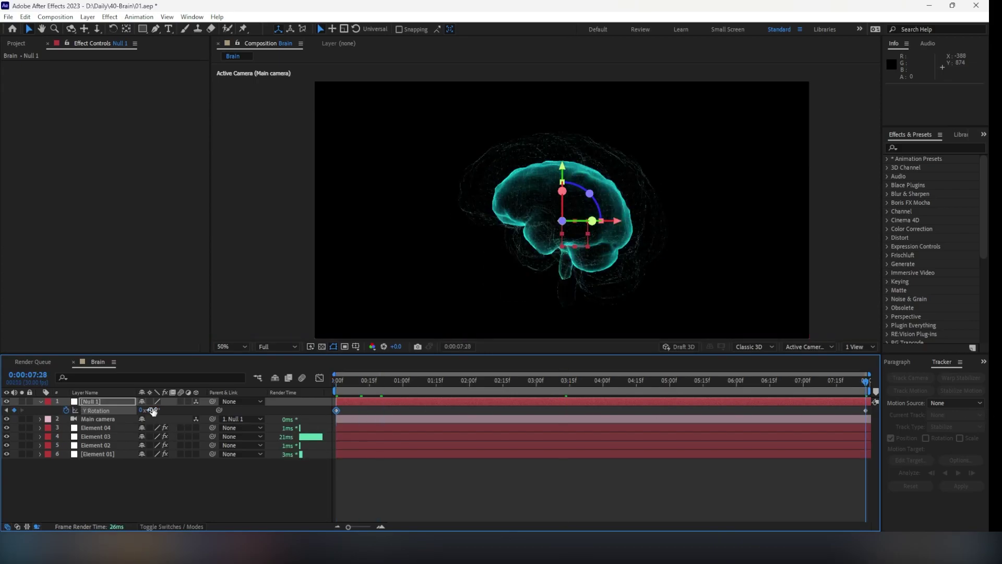
- Preview the camera rotation across the timeline and save the project
left_click_drag(335, 375, 571, 374)
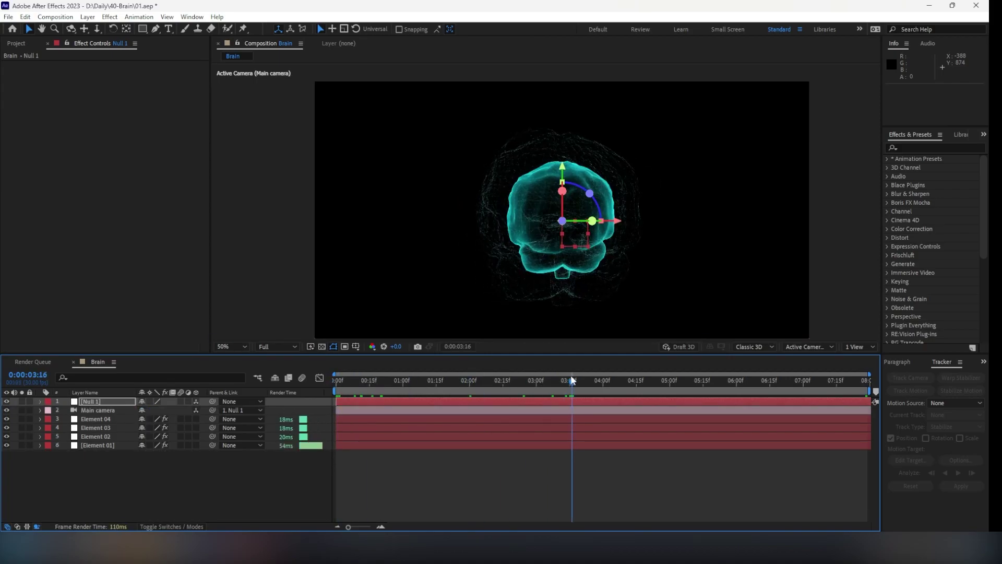
key("space")
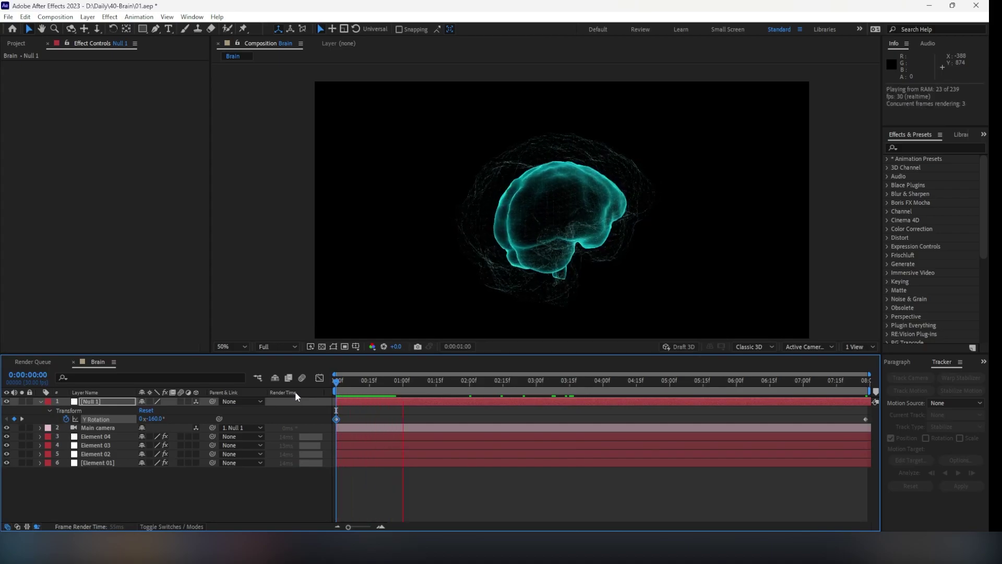
left_click_drag(378, 383, 752, 399)
left_click(277, 494)
key("ctrl+s")
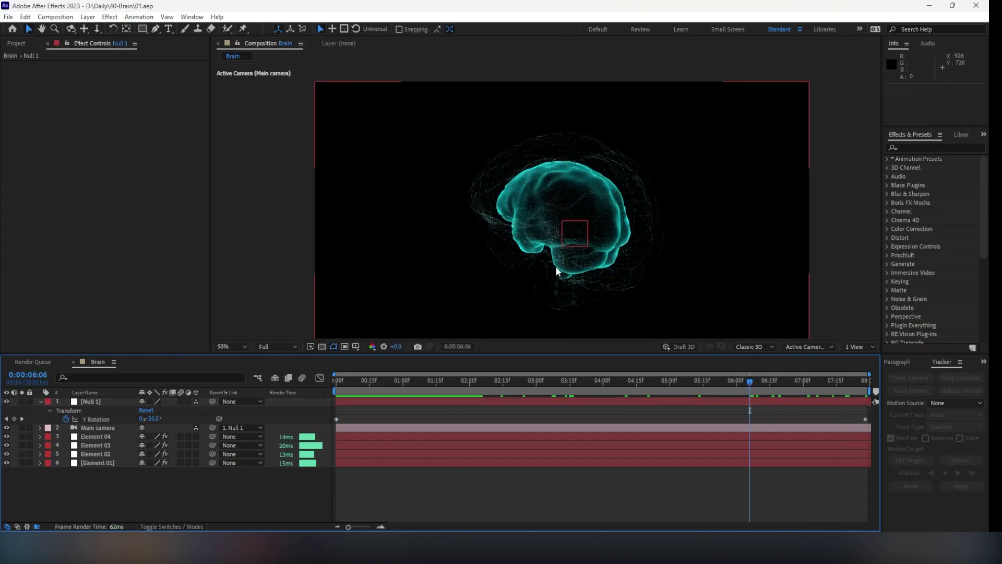
- Examine the brain up close, hiding and reshowing Element 04 and Element 03 in turn to compare their wireframes
scroll(579, 253, "up", 4)
scroll(578, 253, "down", 4)
scroll(579, 253, "up", 2)
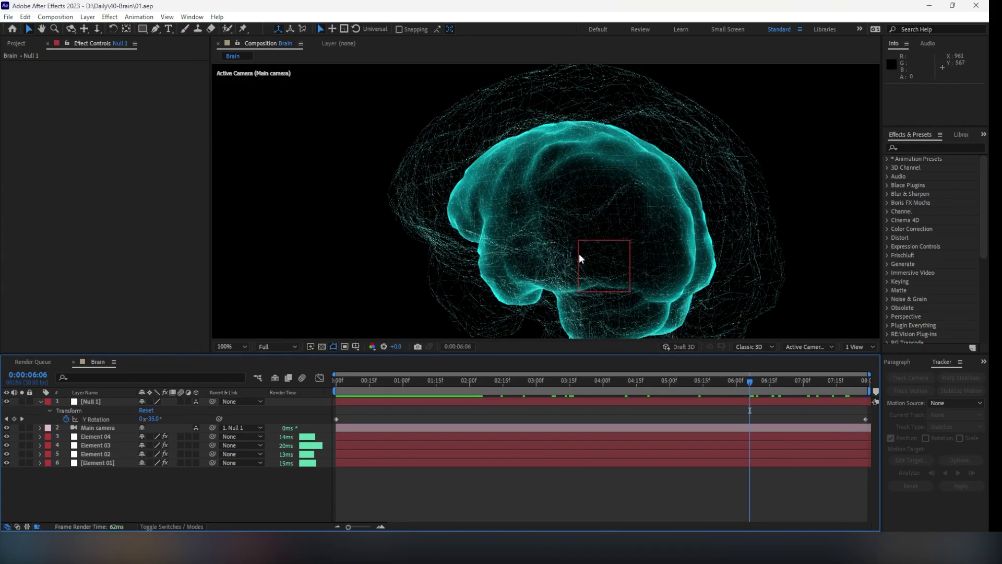
left_click(9, 438)
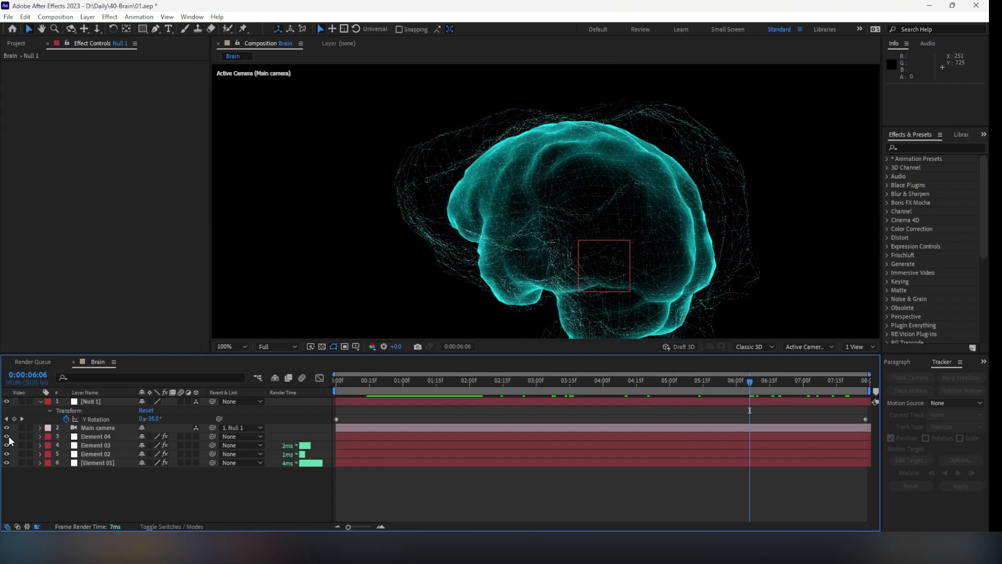
left_click(9, 440)
left_click(8, 445)
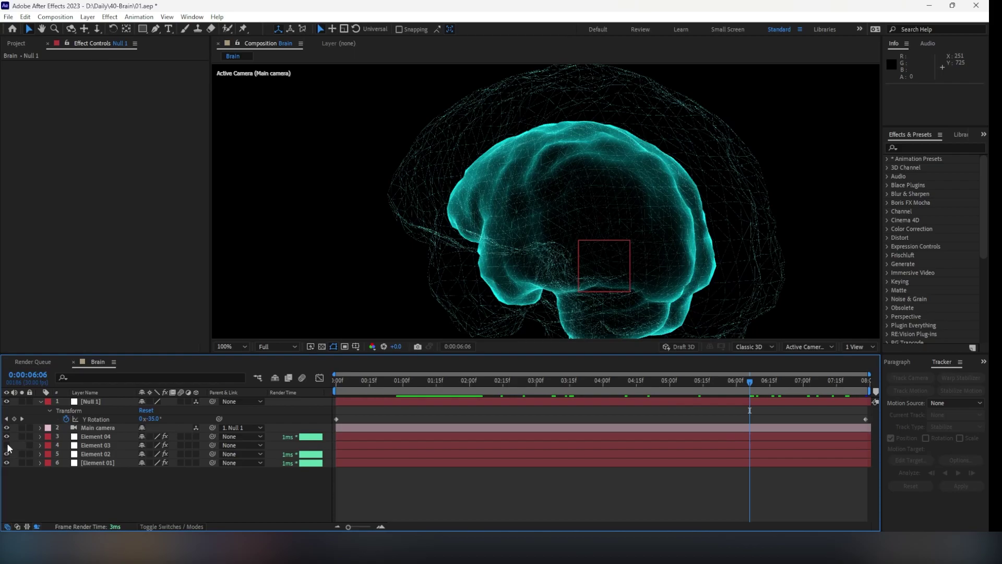
left_click(8, 445)
left_click(90, 446)
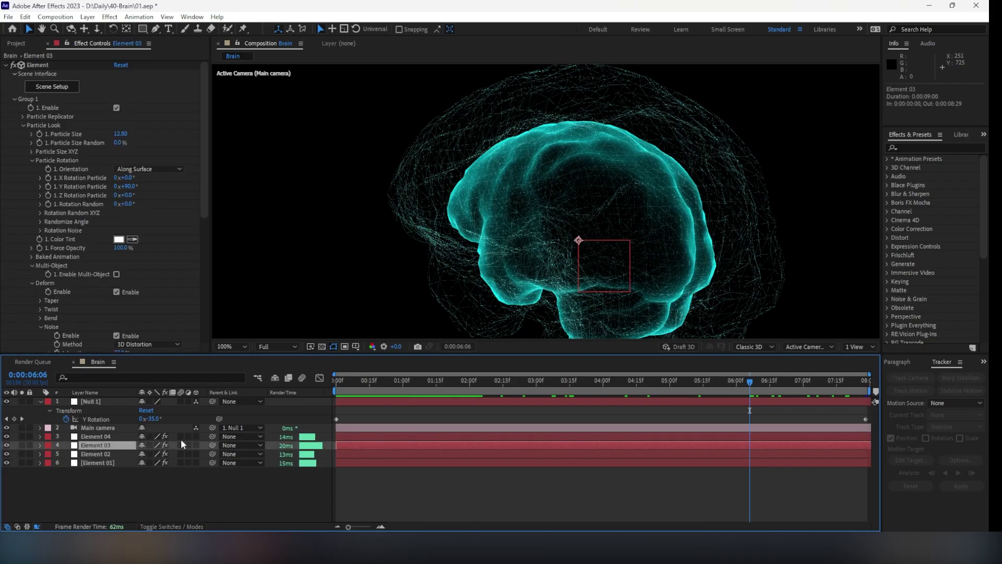
- Set Element 03's blending mode to Add and its opacity to 23%
left_click(200, 525)
left_click(152, 445)
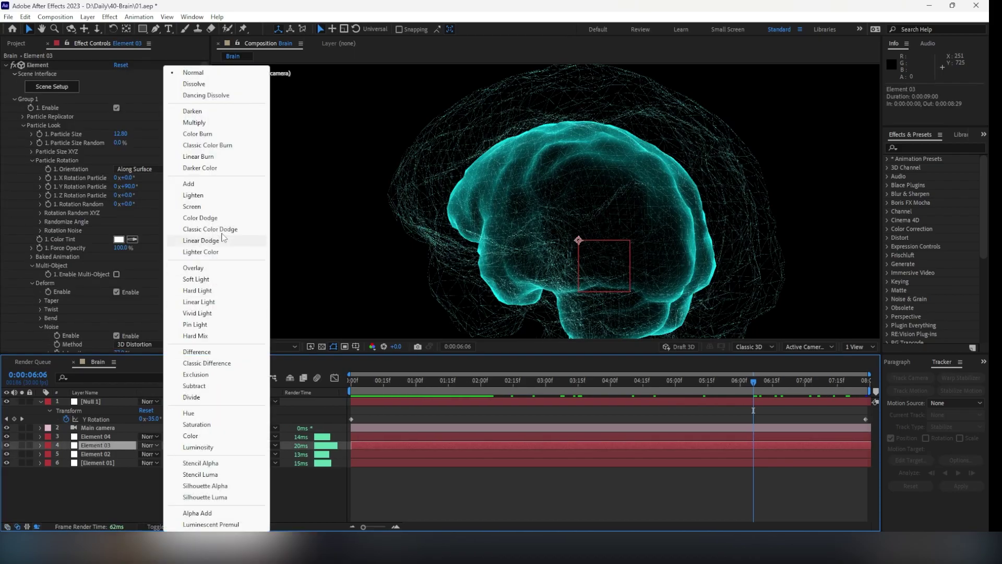
left_click(253, 183)
key("t")
left_click_drag(145, 454, 112, 462)
- Lower Element 04's opacity to 38% and save the project
key("t")
left_click_drag(148, 449, 124, 448)
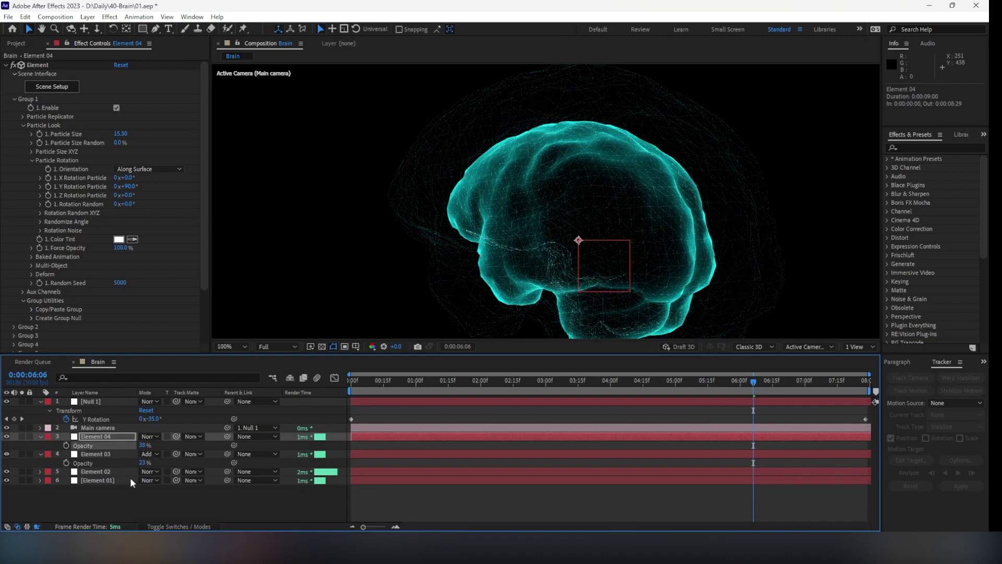
left_click(125, 497)
left_click(117, 478)
key("ctrl+s")
- Create a new 1080 x 1080, 30 fps, five-second composition and name it Tex
left_click(20, 43)
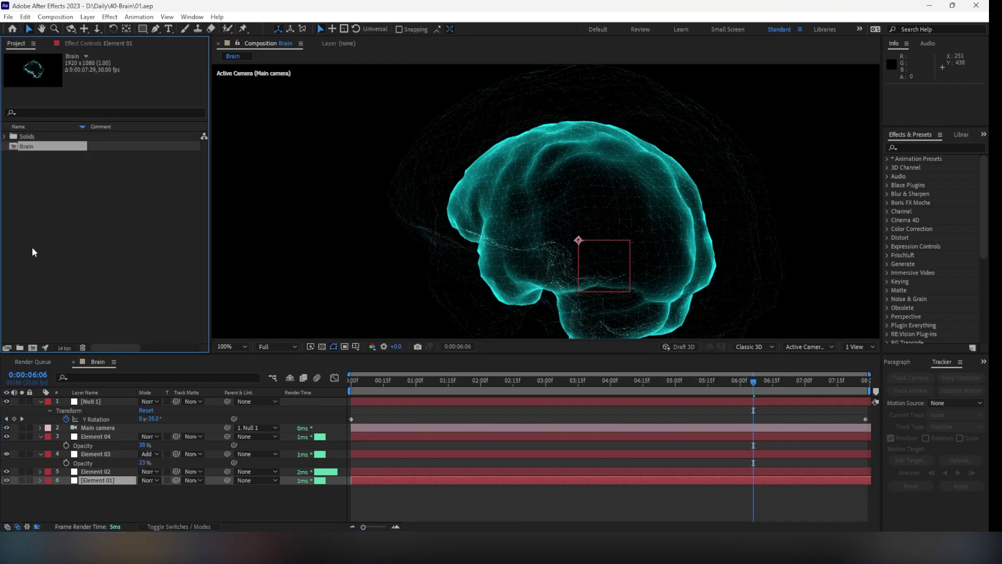
left_click(32, 348)
key("Return")
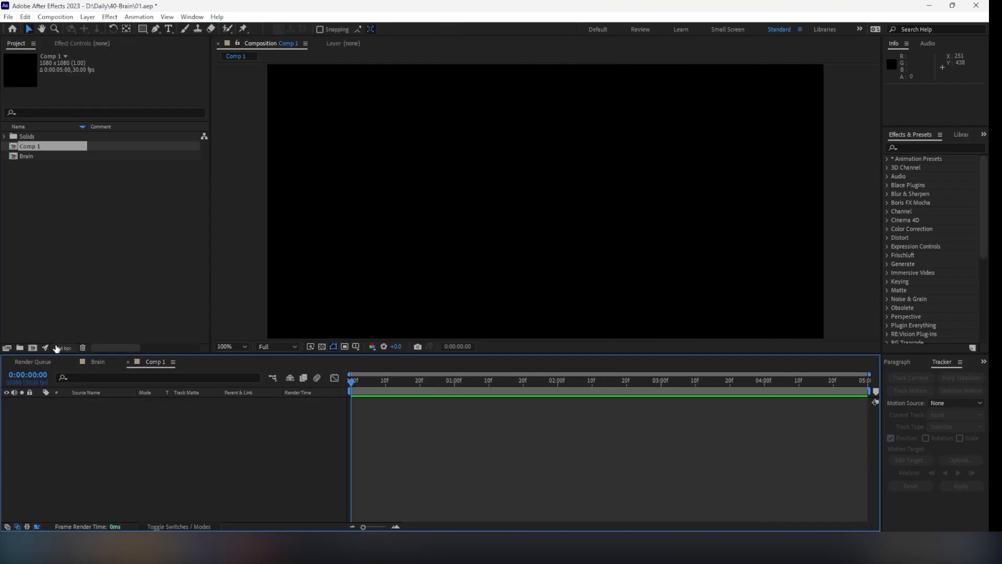
key("ctrl+k")
type("Tex")
key("Return")
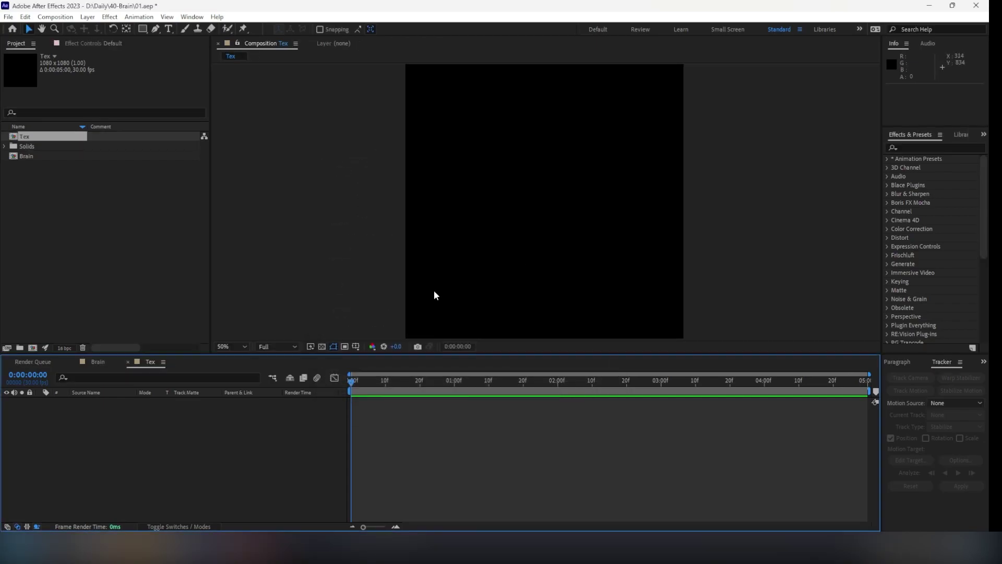
- Add a white composition-size solid named Ripplr to the Tex composition
right_click(183, 429)
mouse_move(292, 302)
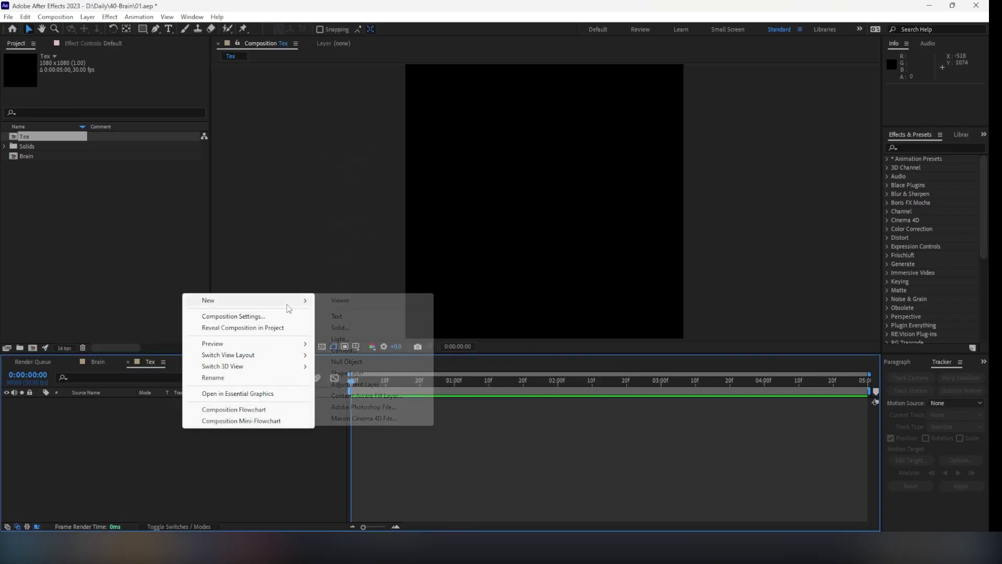
left_click(345, 328)
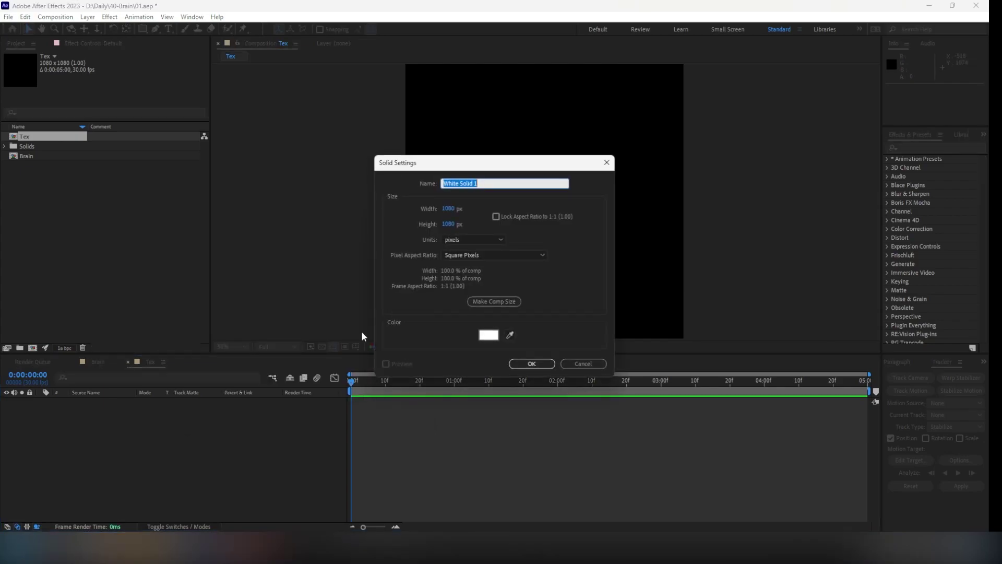
type("Ripplr")
key("Return")
- Try the Ripple effect on the Ripplr solid with a Radius of 97, and delete the effect
key("ctrl+space")
type("rip")
key("Return")
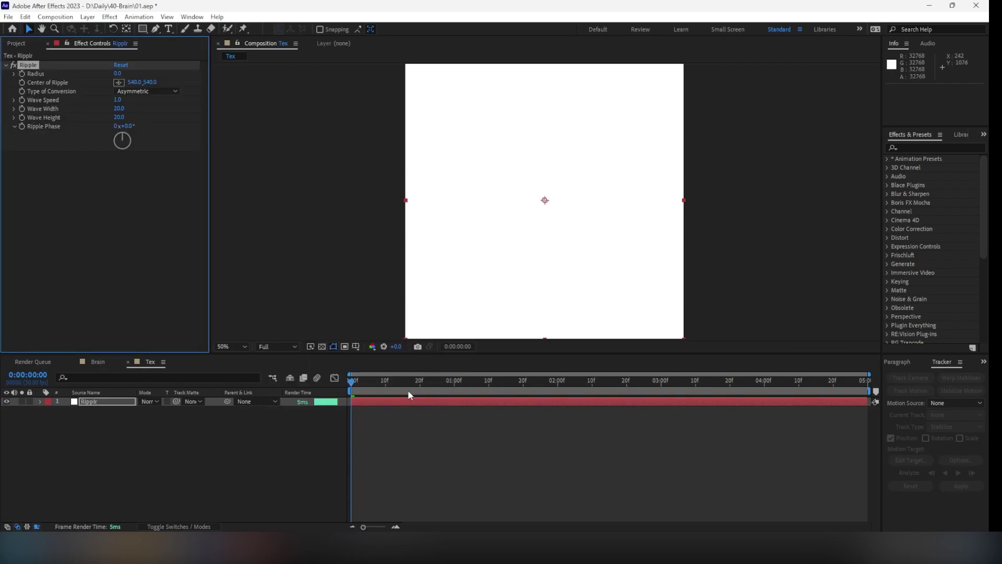
key("space")
left_click(467, 383)
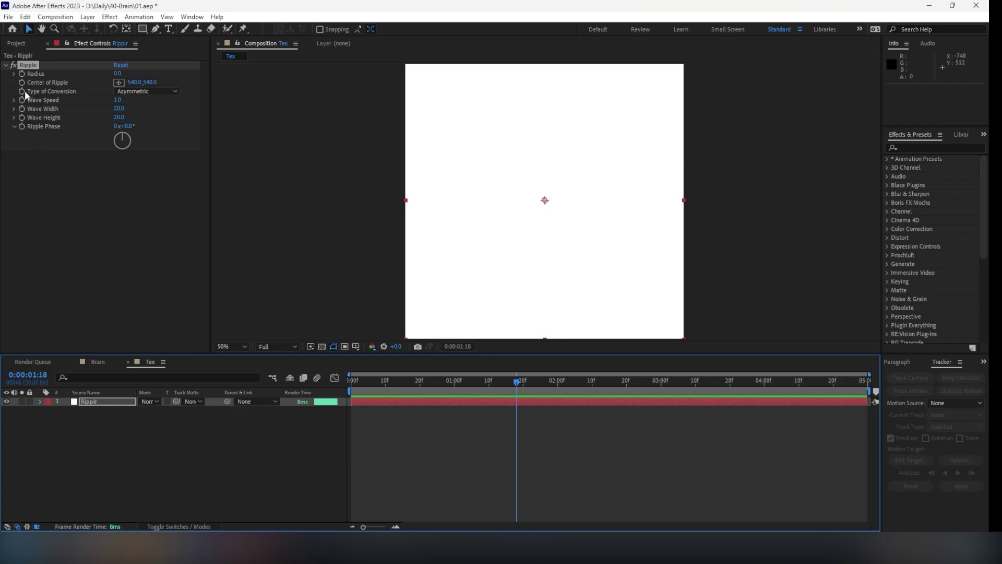
left_click(36, 64)
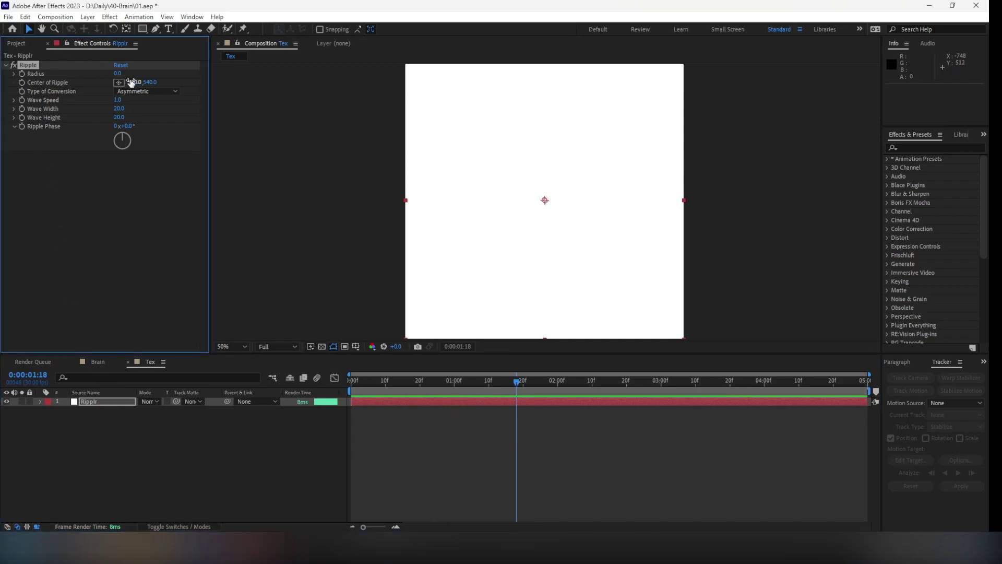
left_click_drag(117, 74, 256, 75)
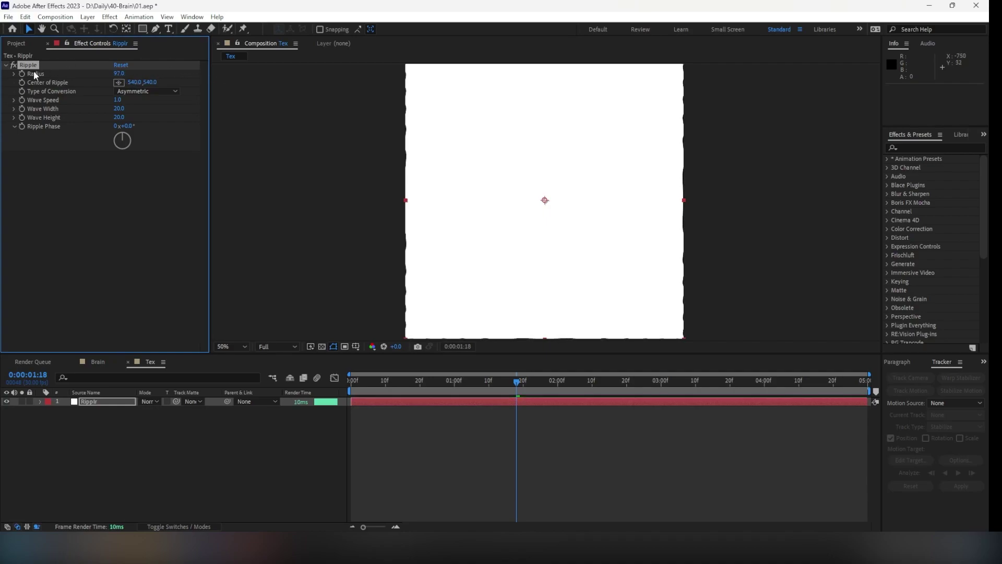
key("Delete")
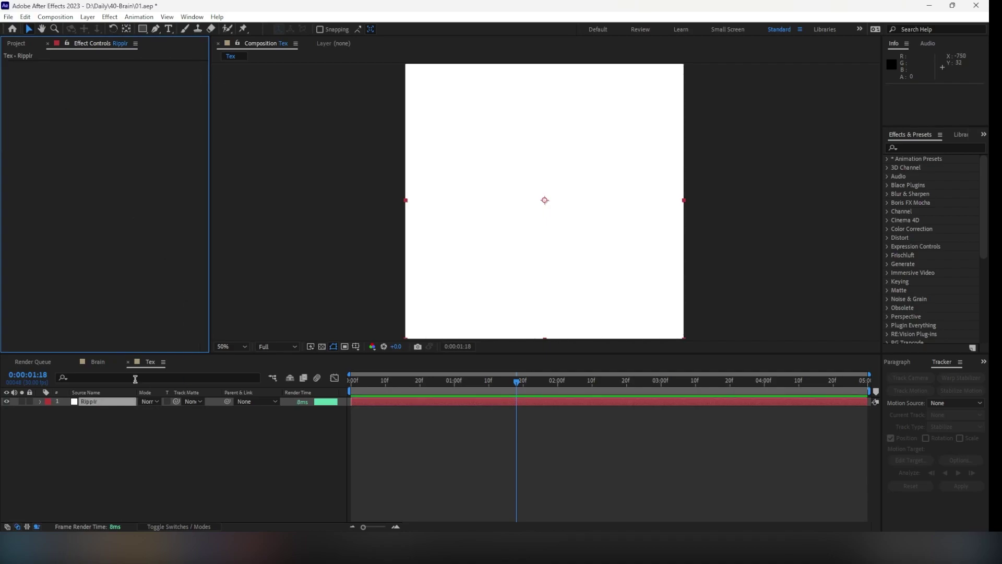
- Apply the Radio Waves effect to the Ripplr solid
left_click(102, 401)
key("ctrl+space")
type("cc ra")
key("BackSpace")
key("BackSpace")
key("BackSpace")
key("BackSpace")
key("BackSpace")
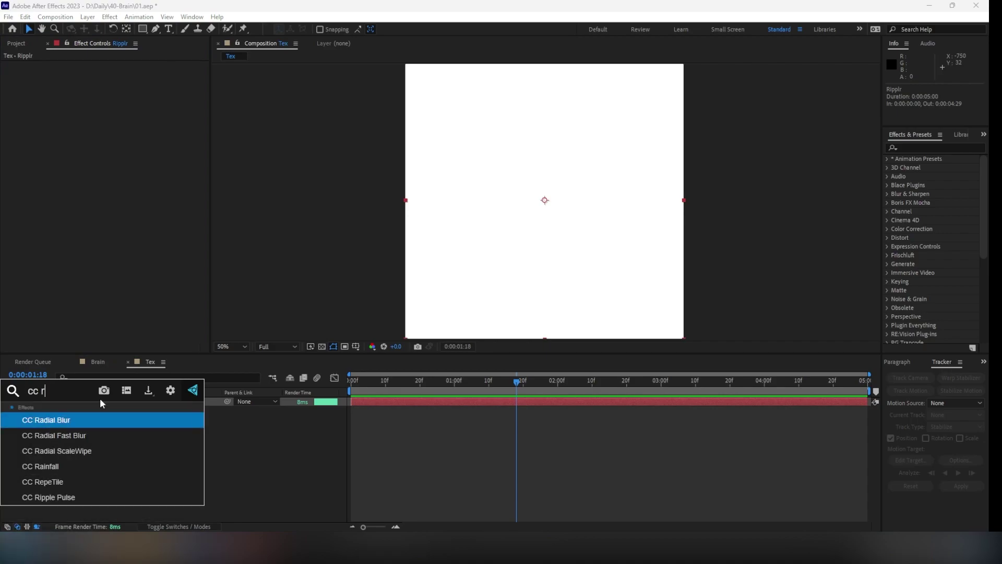
type("rad")
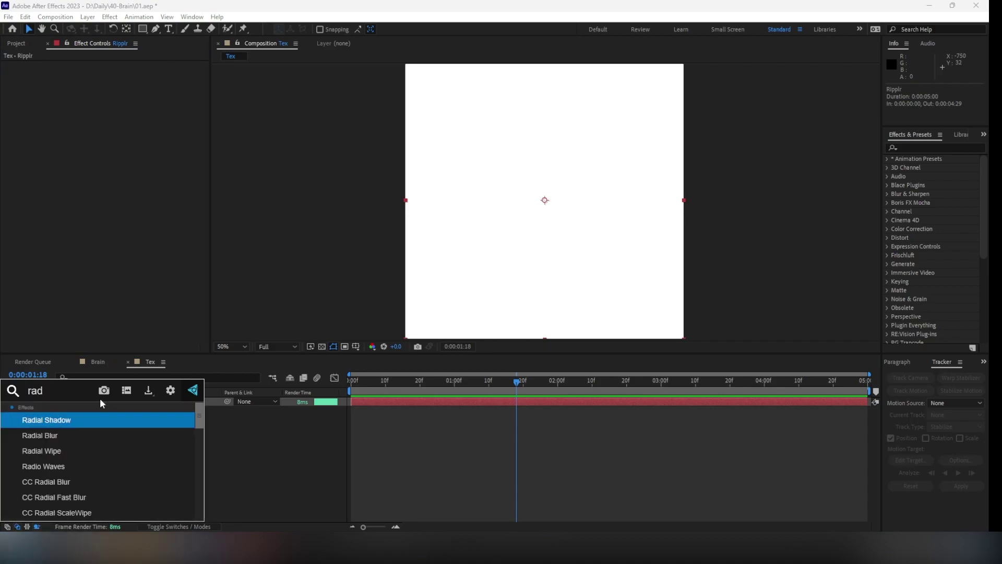
key("Down")
key("Down")
key("Down")
key("Return")
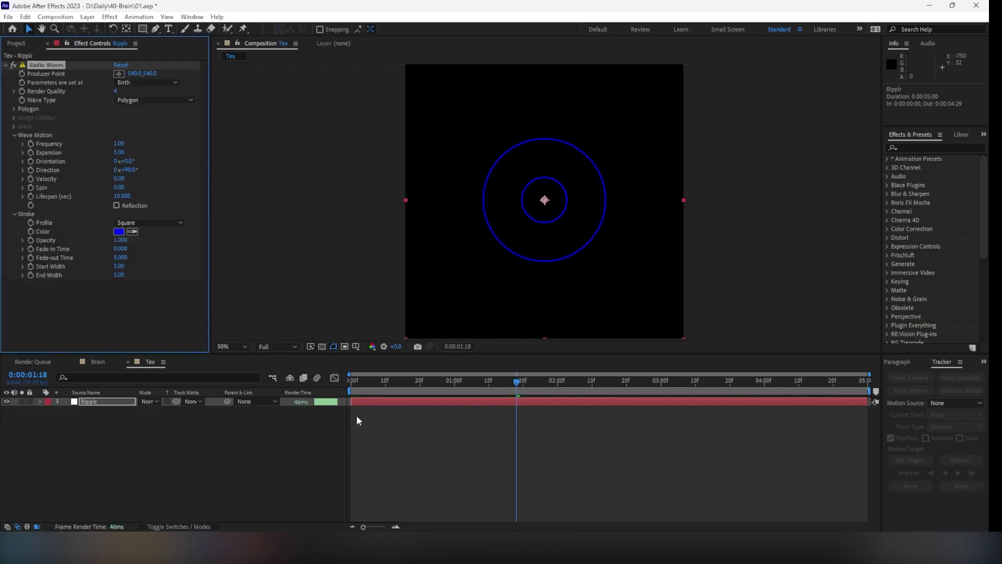
- Preview the radio waves, set their Frequency to 0.40, and check the spacing across the timeline
left_click_drag(440, 389, 489, 416)
key("space")
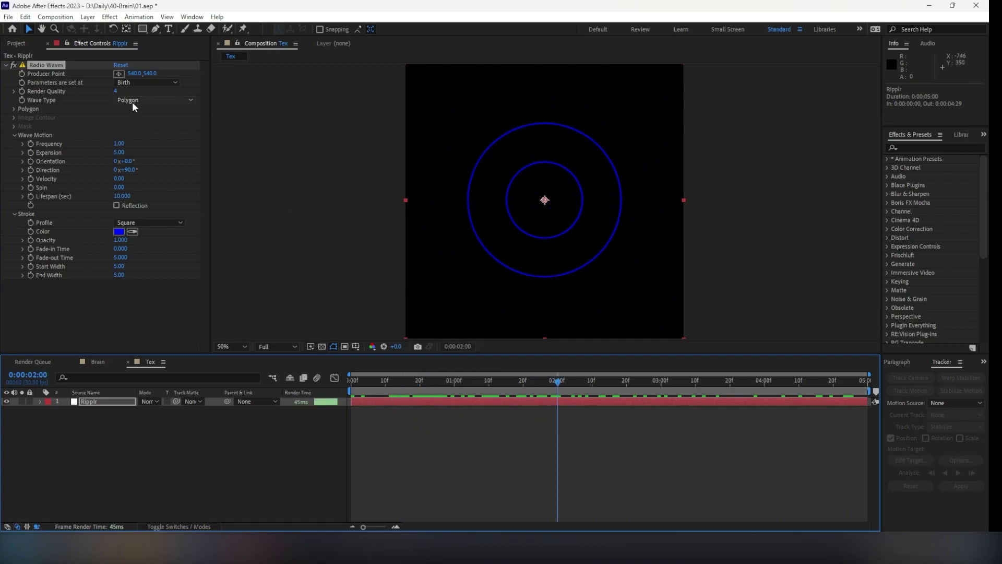
left_click_drag(119, 144, 116, 143)
left_click_drag(348, 388, 685, 412)
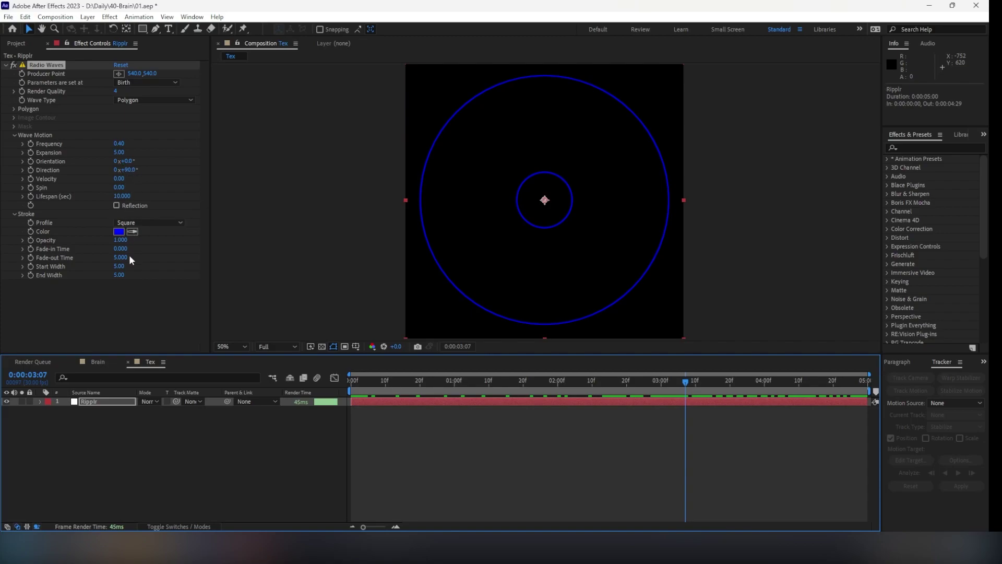
- Set the wave stroke's Start Width to 21.20 and End Width to 1.00, checking the rings over time
left_click_drag(124, 268, 153, 267)
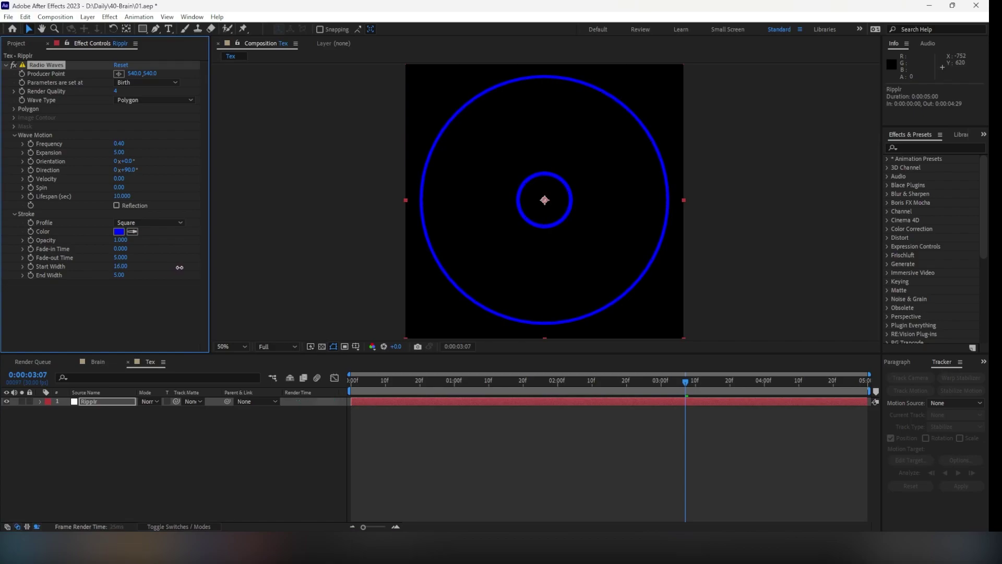
left_click_drag(416, 379, 654, 399)
left_click_drag(120, 275, 109, 277)
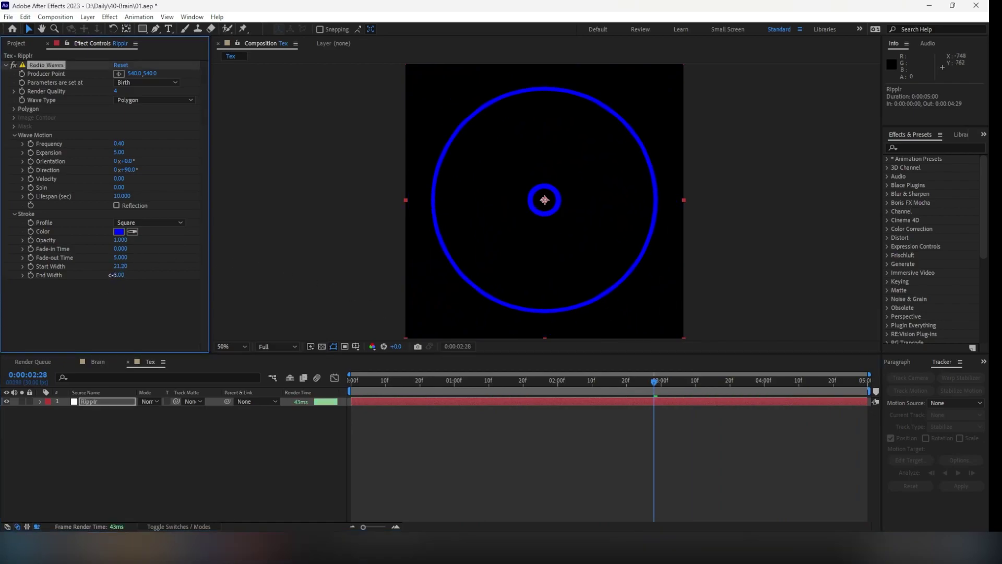
left_click_drag(417, 377, 684, 413)
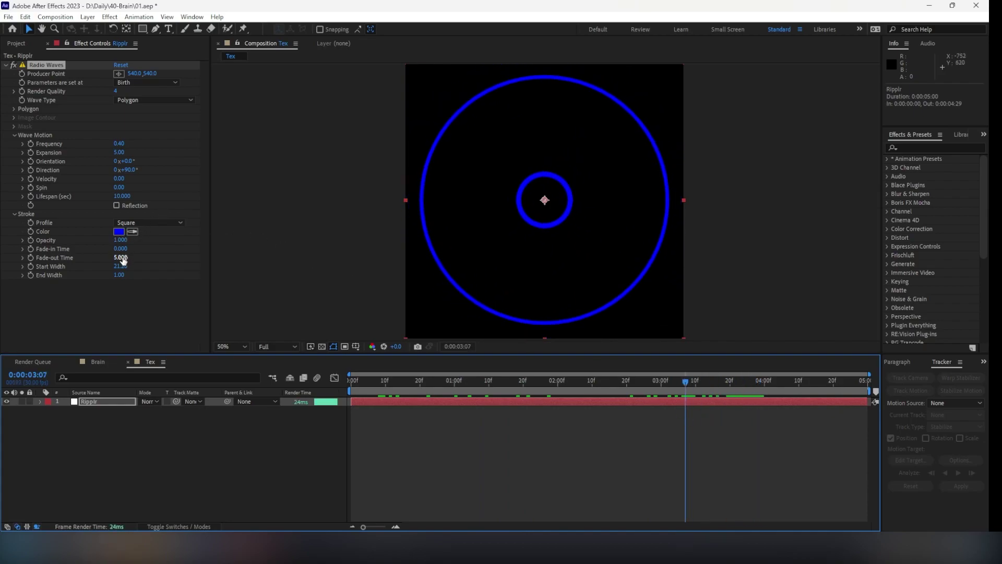
- Try a longer Fade-out Time and undo it, and slow the waves' Expansion to 2.70 and preview the result
left_click_drag(120, 258, 298, 259)
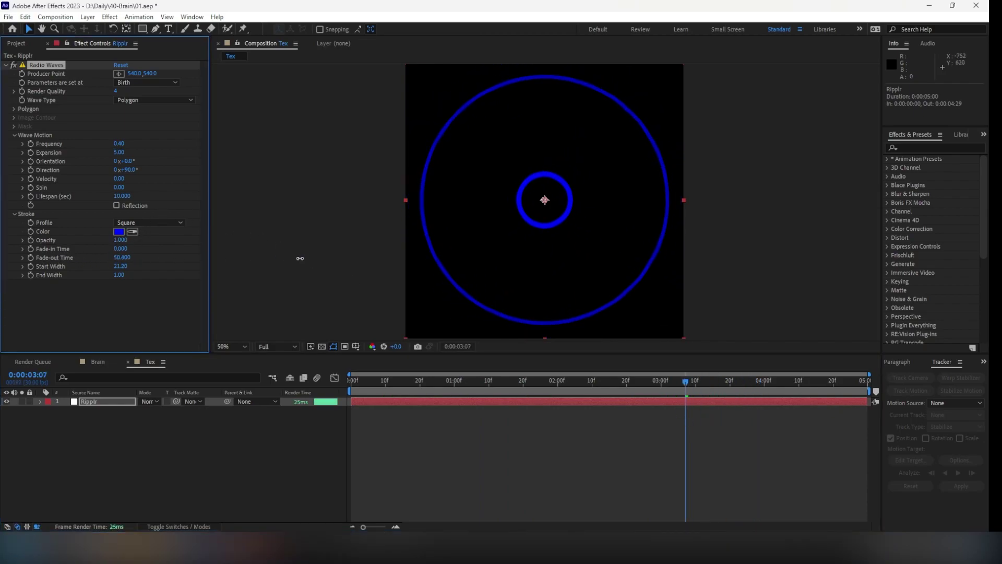
key("ctrl+z")
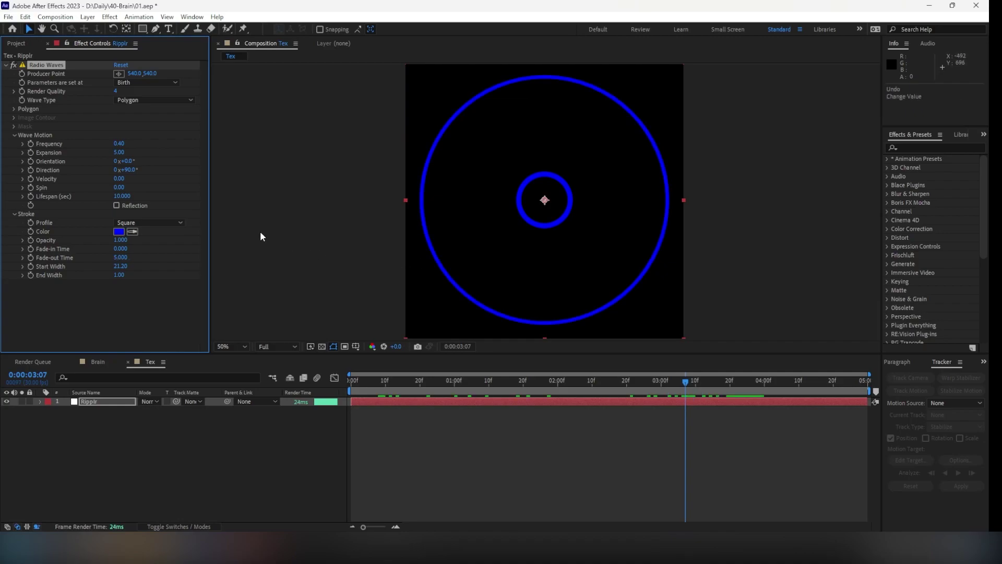
left_click_drag(120, 152, 114, 157)
key("space")
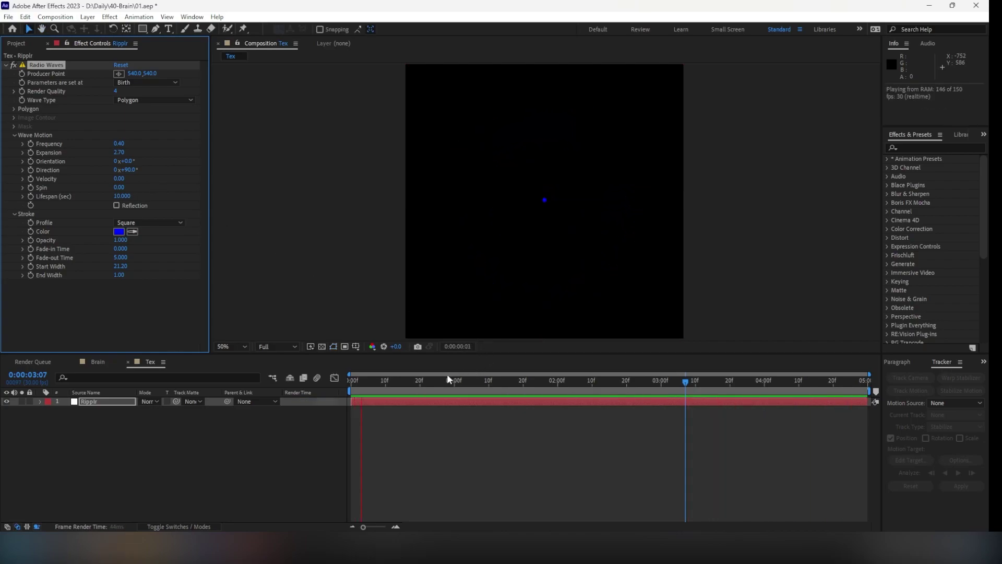
left_click(365, 391)
left_click_drag(365, 391, 615, 377)
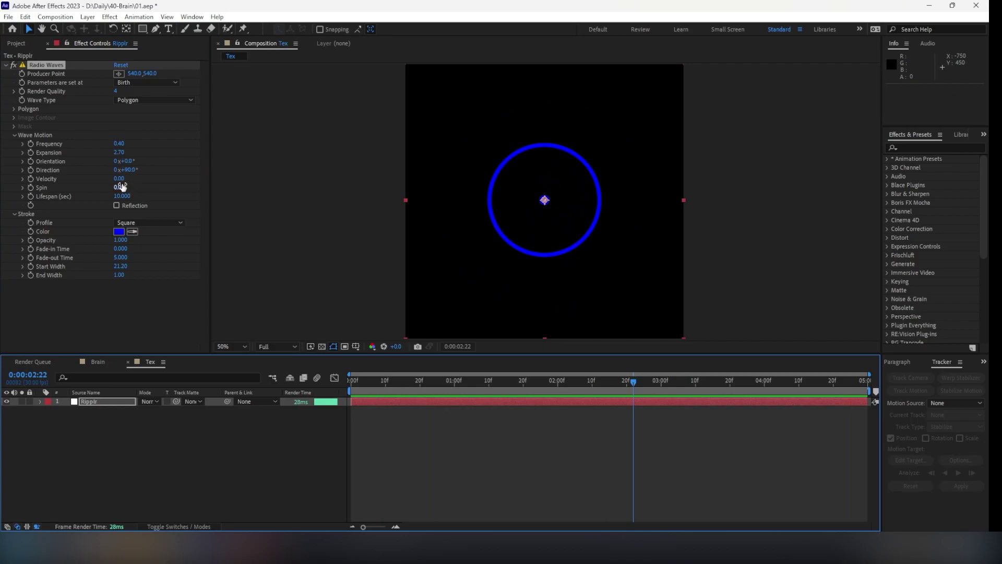
- Set the waves' Lifespan to 4.800 seconds and preview the animation from the first frame
left_click_drag(121, 196, 105, 200)
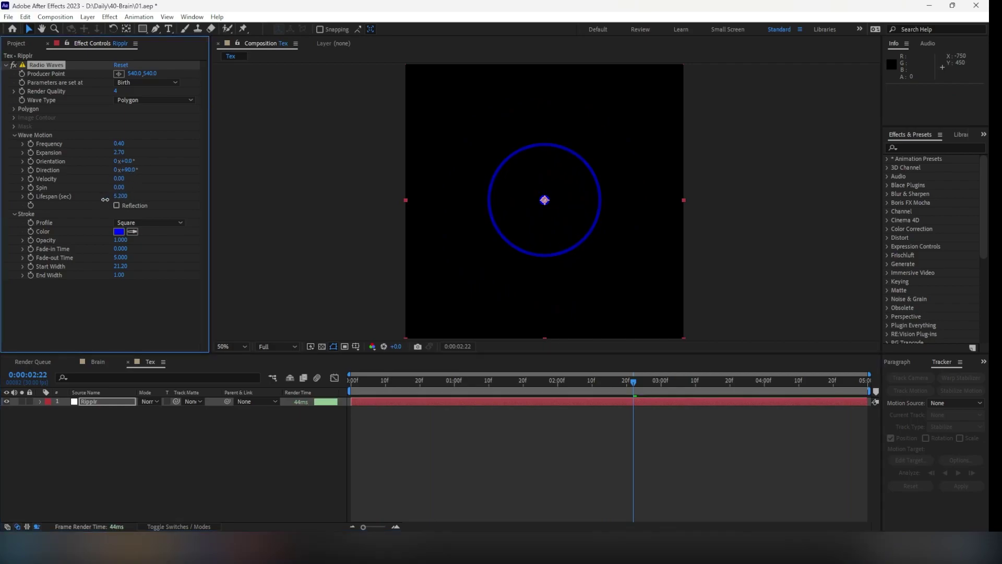
left_click(410, 405)
key("space")
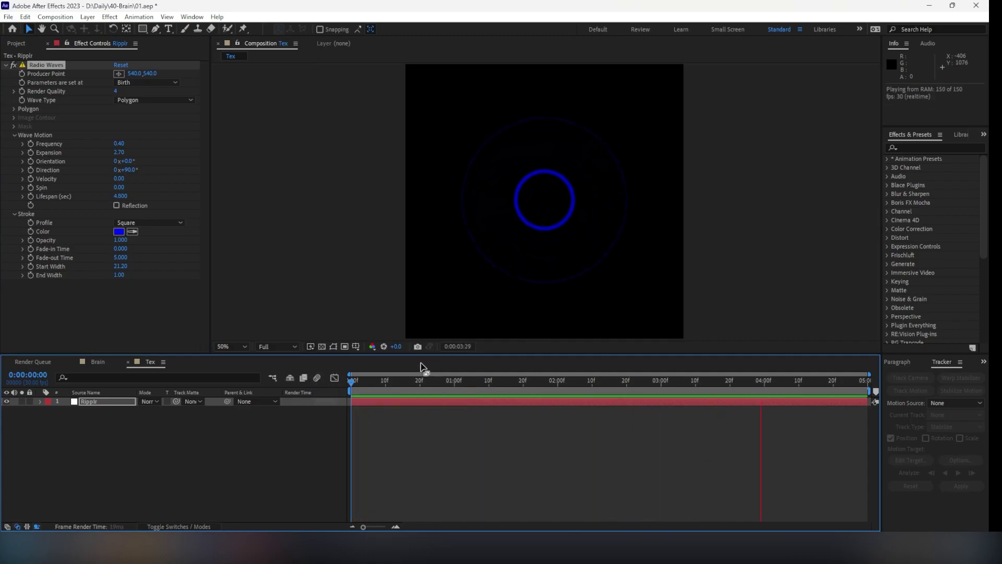
left_click(386, 388)
left_click_drag(421, 385, 833, 383)
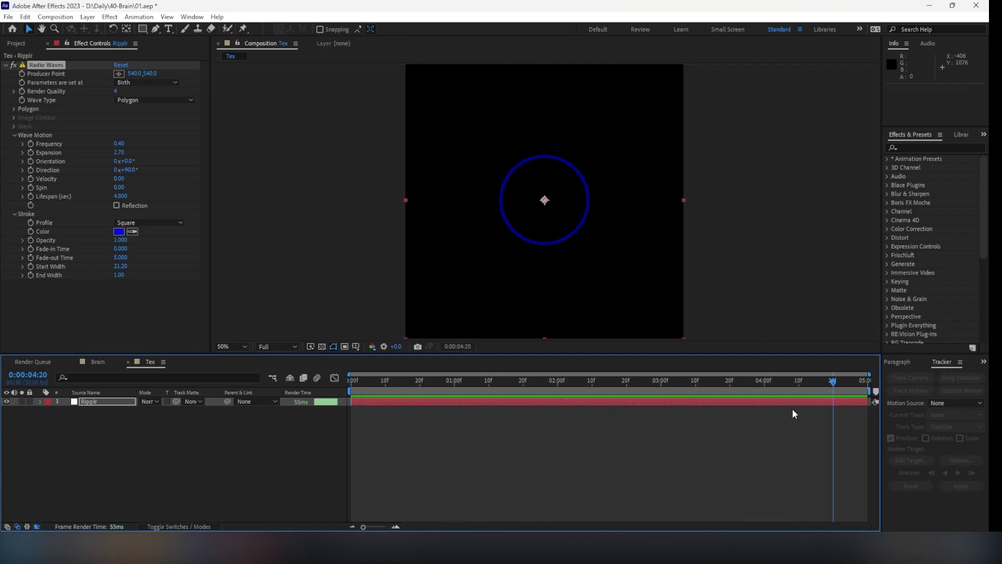
- Extend the Tex composition's duration to 25 seconds and show its full time range
left_click(752, 438)
key("ctrl+k")
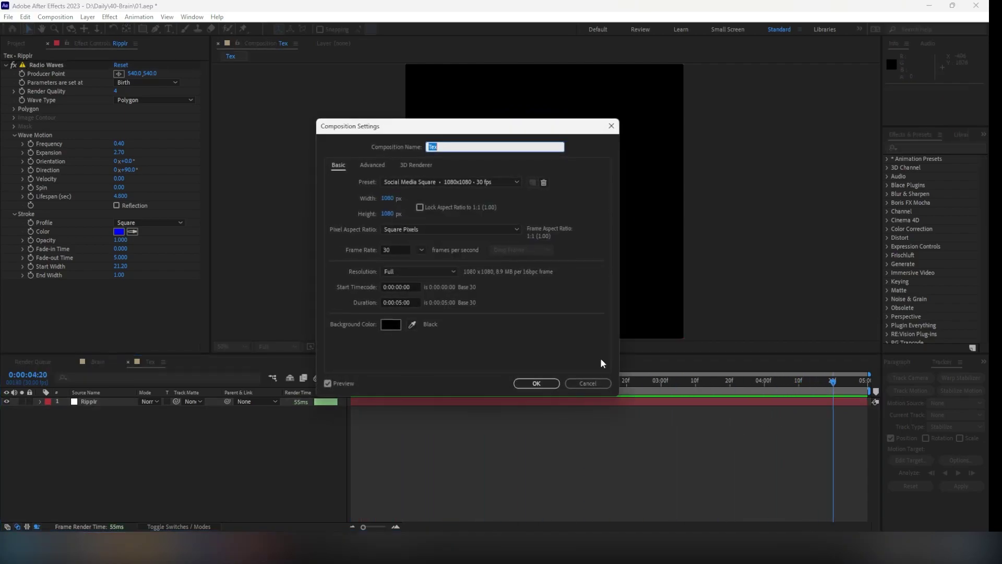
left_click(399, 302)
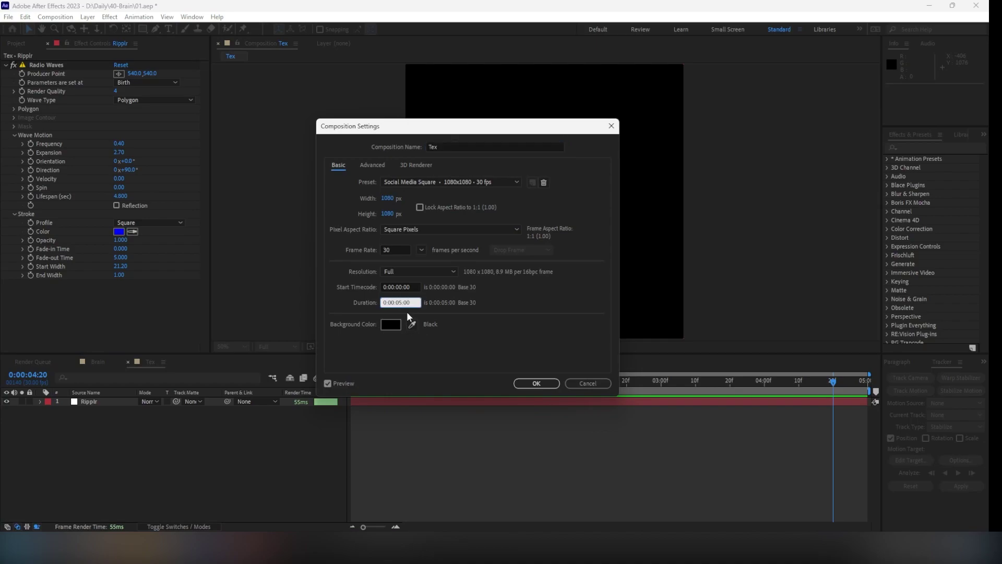
type("25")
key("Return")
left_click_drag(382, 527, 364, 527)
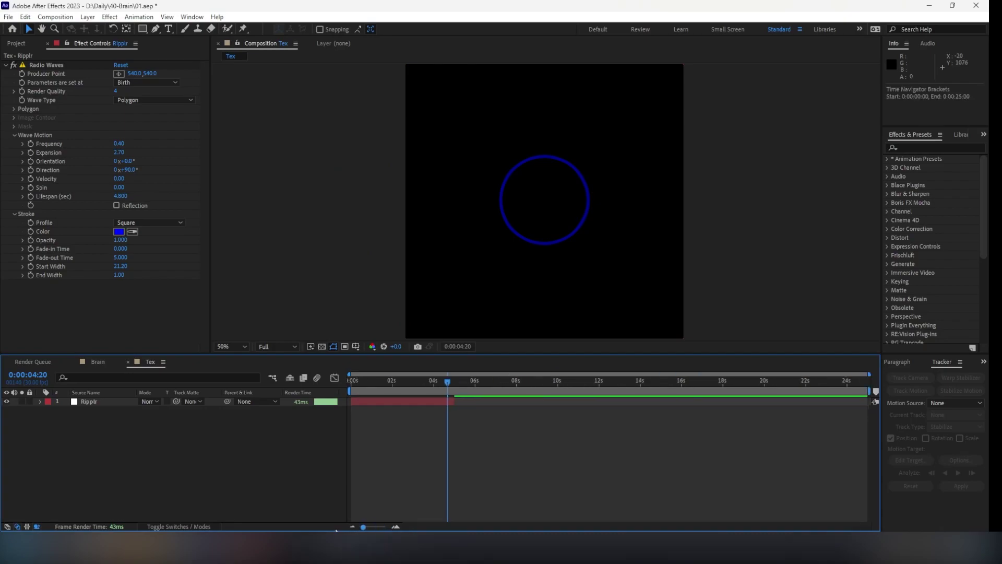
- Stretch the Ripplr layer to the end of the Tex composition and preview the waves along the timeline
left_click(463, 399)
key("space")
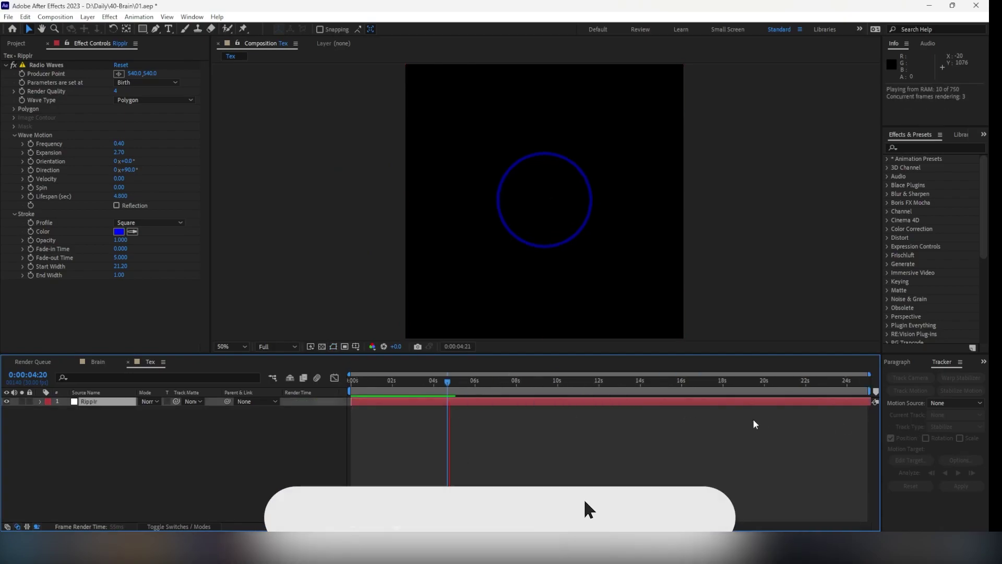
left_click_drag(447, 381, 677, 392)
left_click(524, 421)
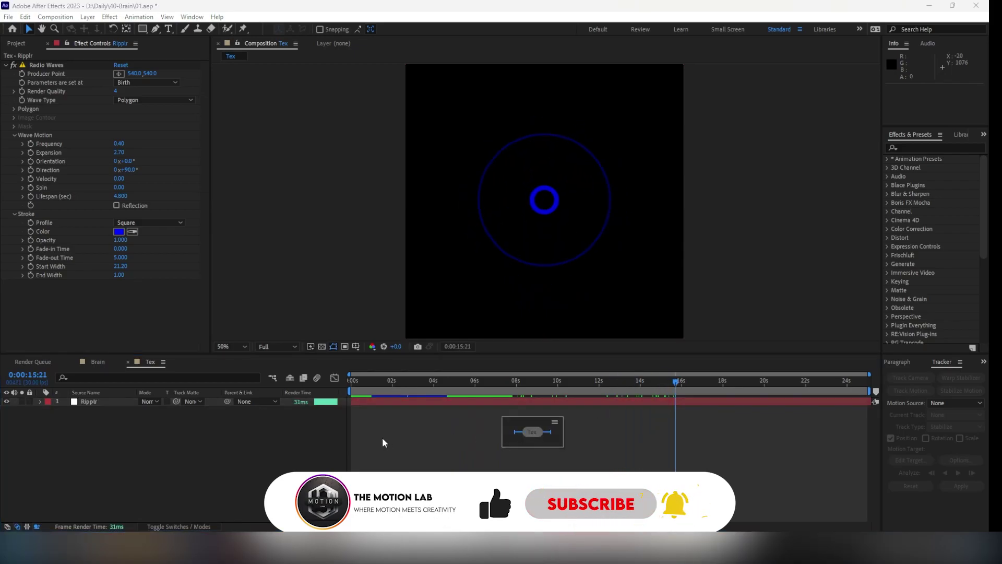
- Place the Tex composition as the lowest layer in the Brain composition, and hide and select Element 01
left_click(98, 362)
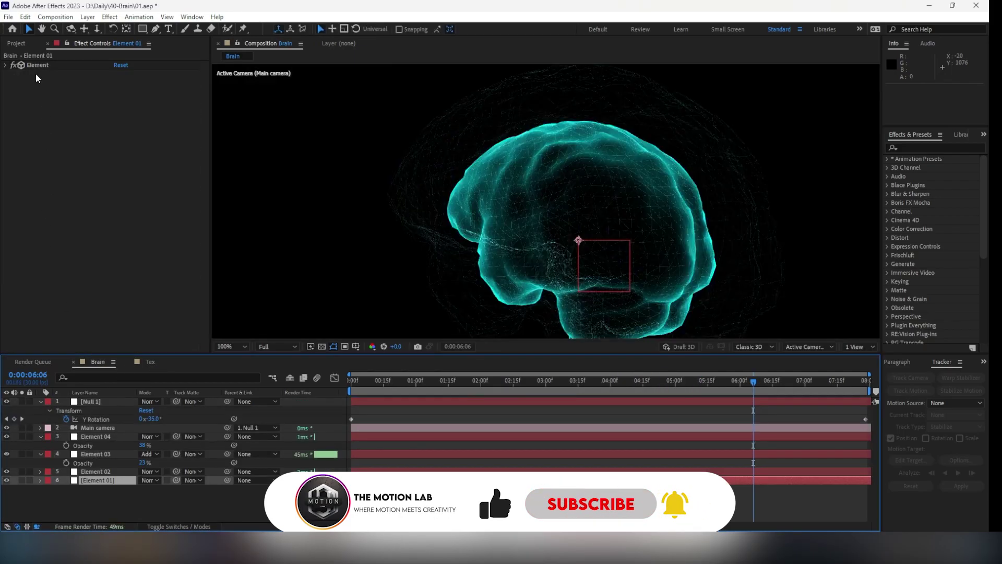
left_click(16, 44)
left_click_drag(28, 137, 101, 507)
left_click(6, 481)
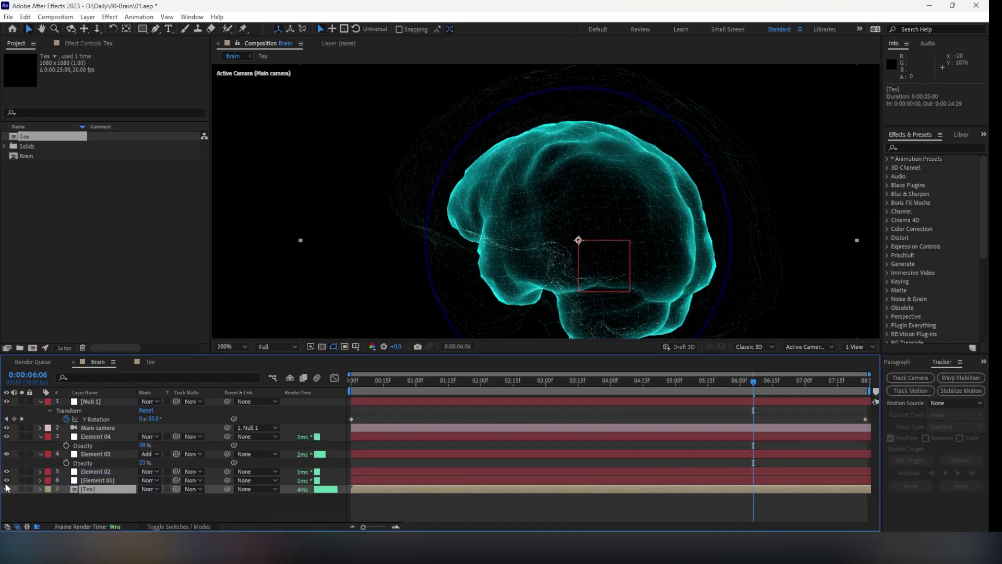
left_click(97, 481)
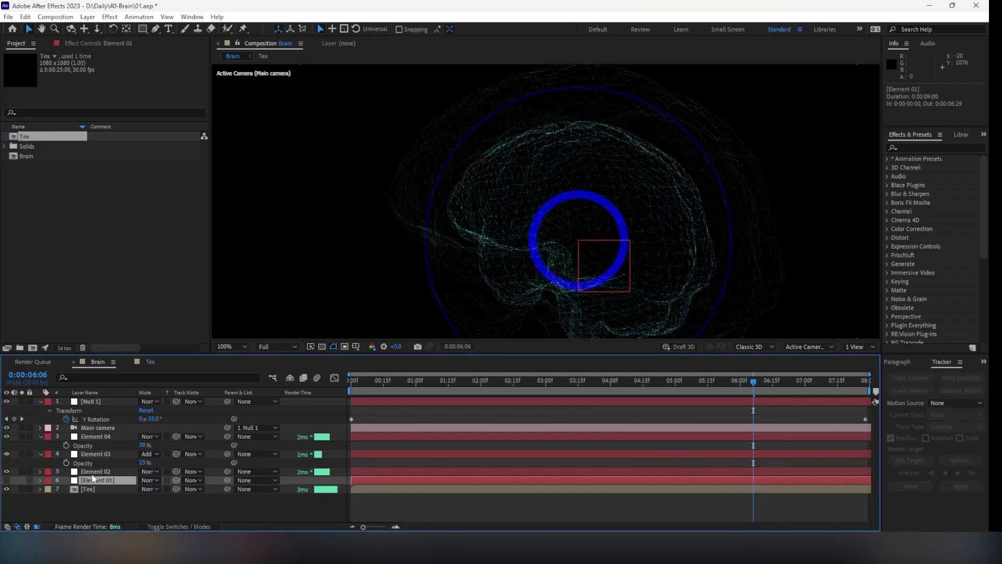
- Make the Element 01 layer visible again and expand its Element effect settings
left_click(6, 480)
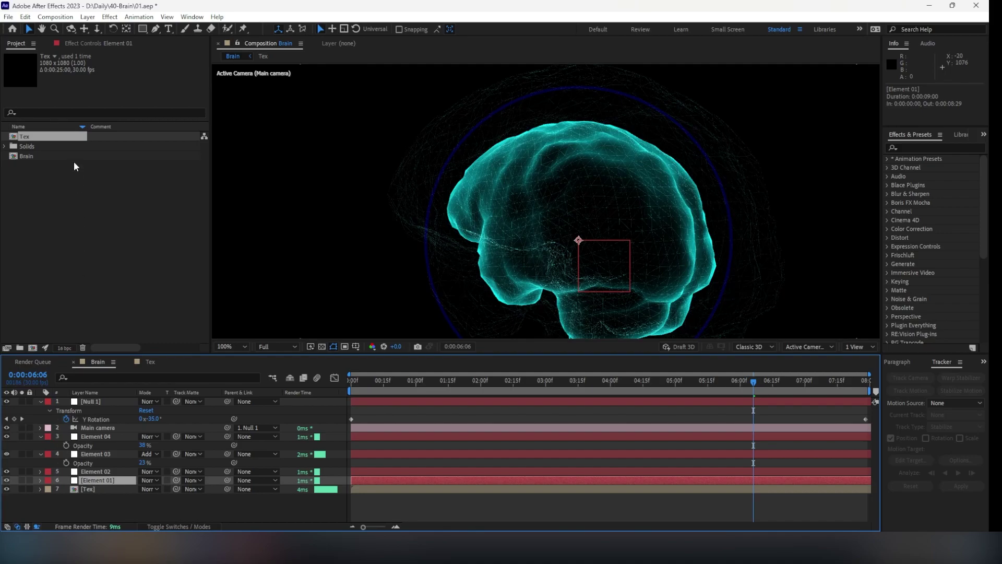
left_click(92, 41)
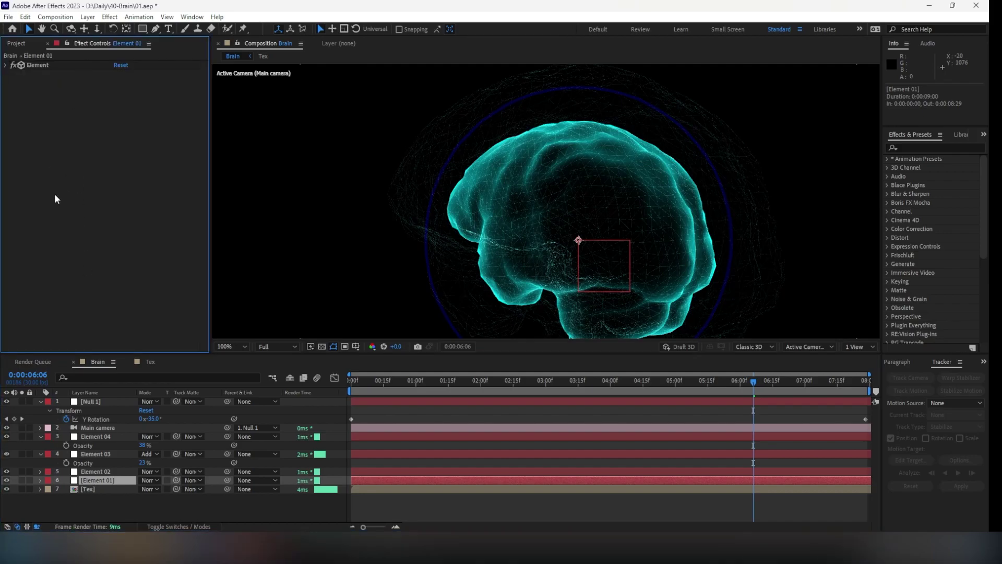
left_click(7, 65)
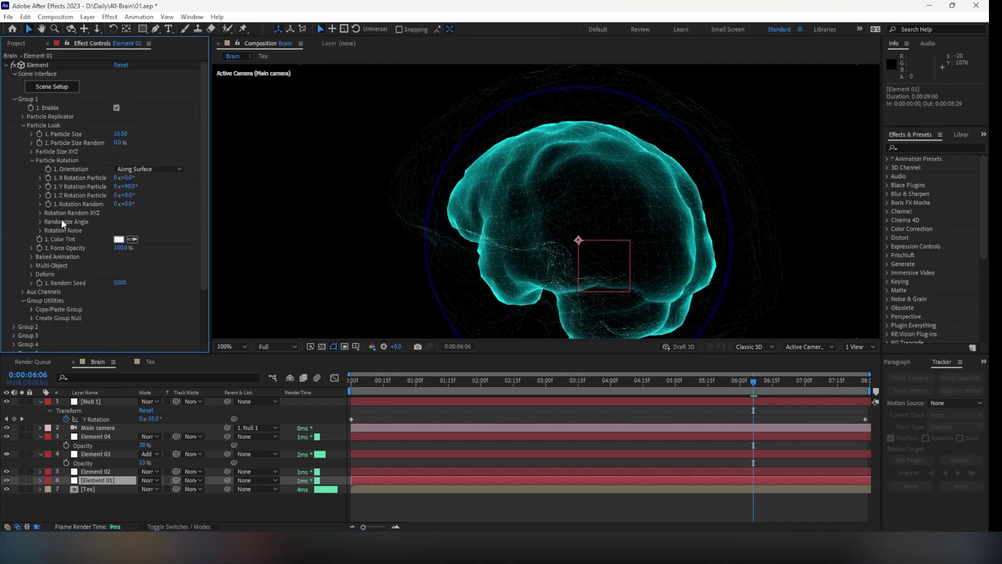
scroll(66, 235, "down", 3)
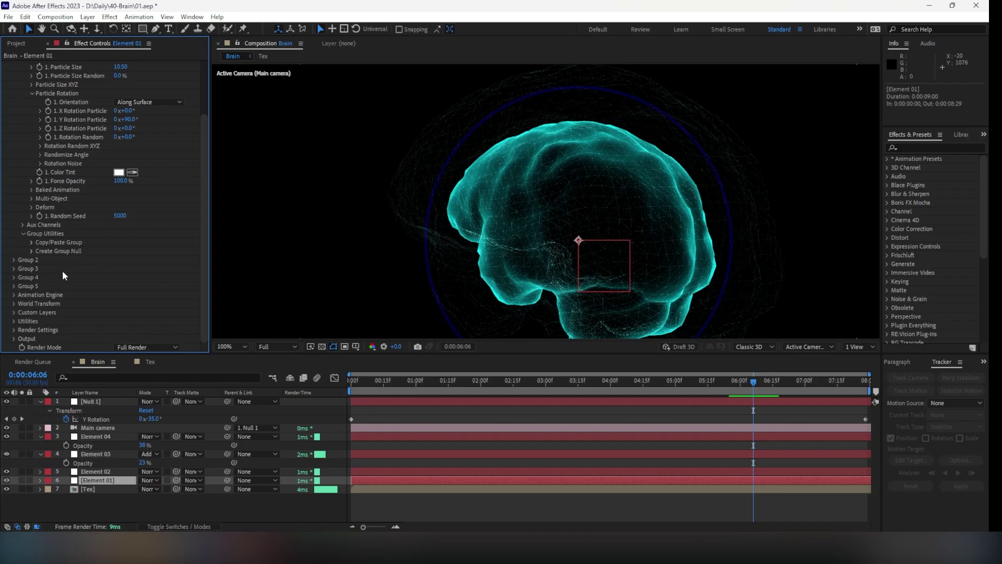
left_click(14, 286)
left_click(12, 279)
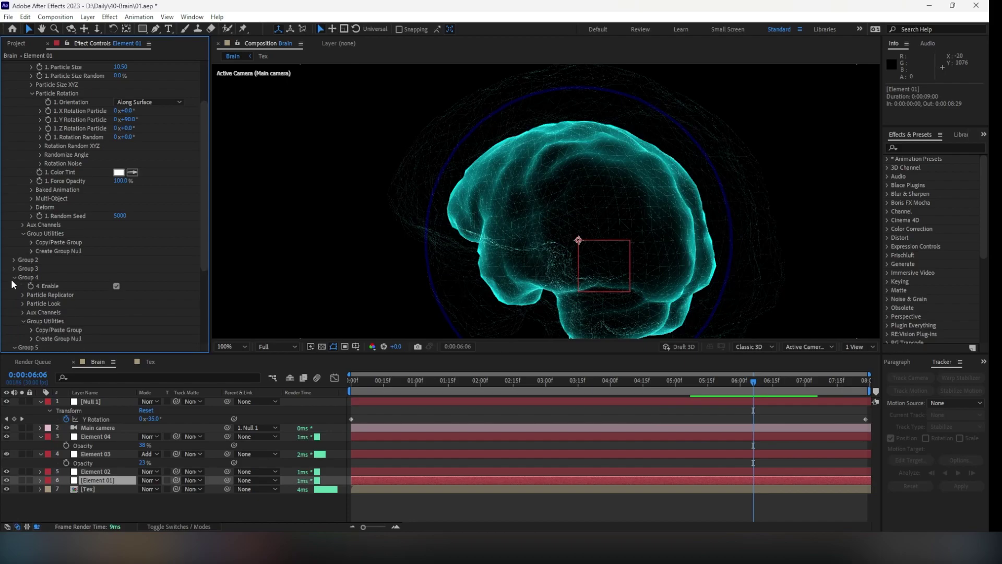
left_click(12, 274)
left_click(14, 285)
left_click(11, 294)
scroll(10, 277, "down", 3)
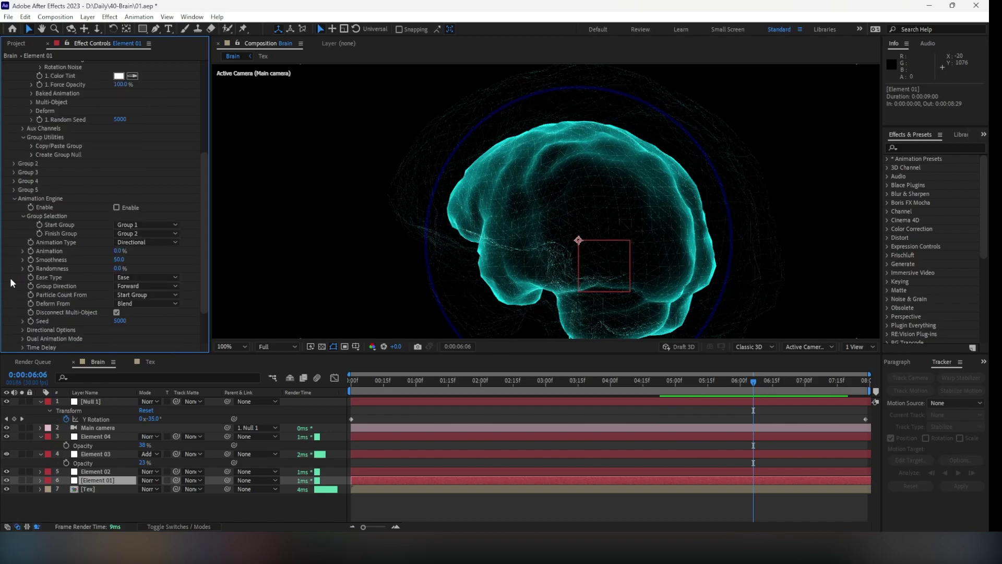
left_click(14, 198)
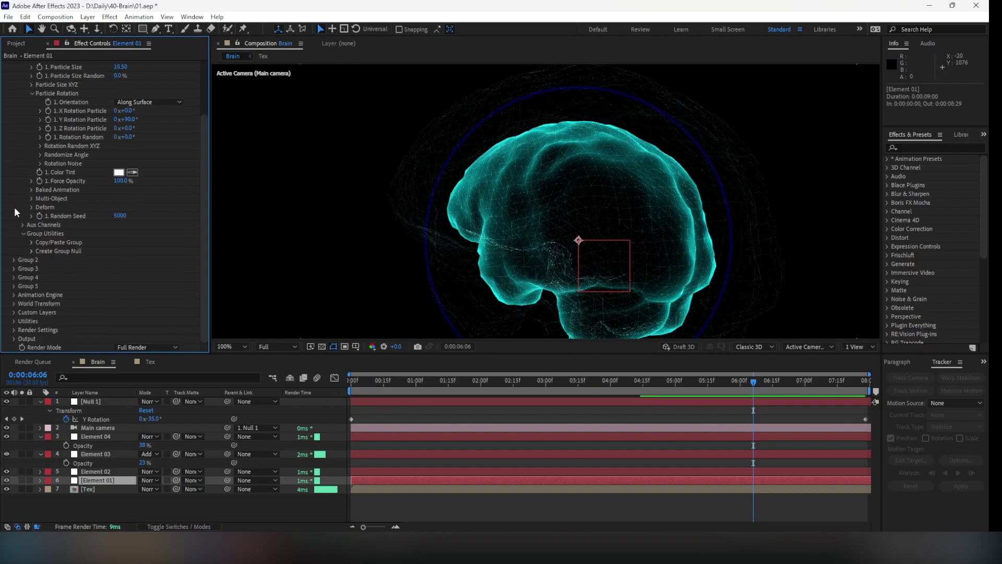
scroll(40, 274, "up", 3)
scroll(46, 269, "down", 3)
- Assign the Tex layer to Layer 1 of Element 01's custom texture maps and hide the Tex layer
left_click(13, 311)
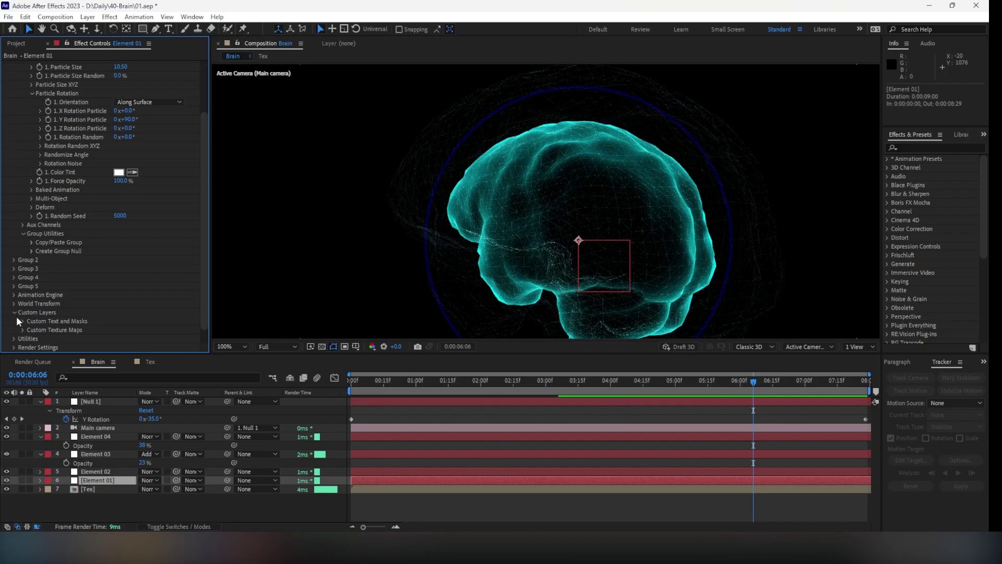
left_click(23, 329)
scroll(63, 272, "down", 5)
left_click(134, 172)
left_click(139, 258)
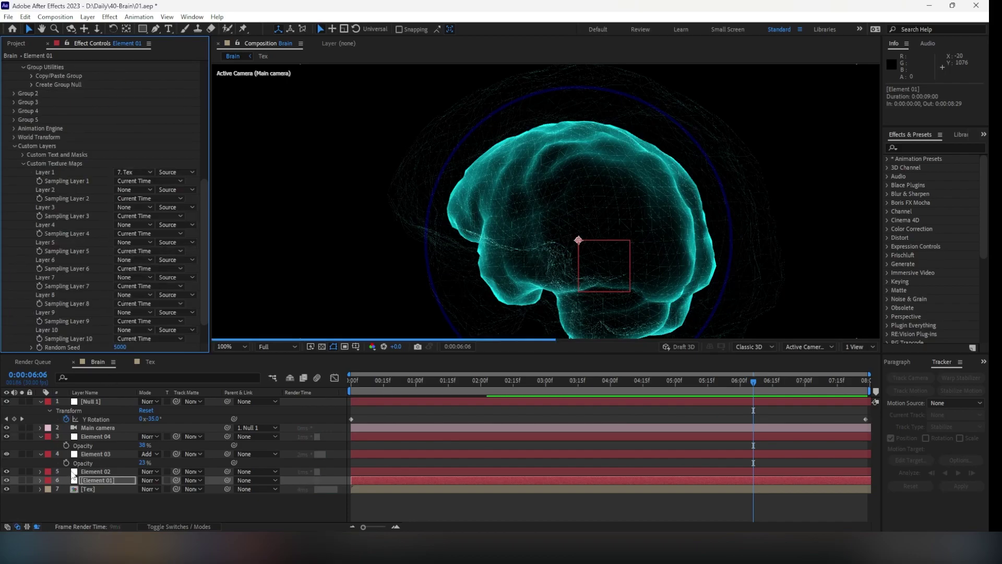
left_click(7, 488)
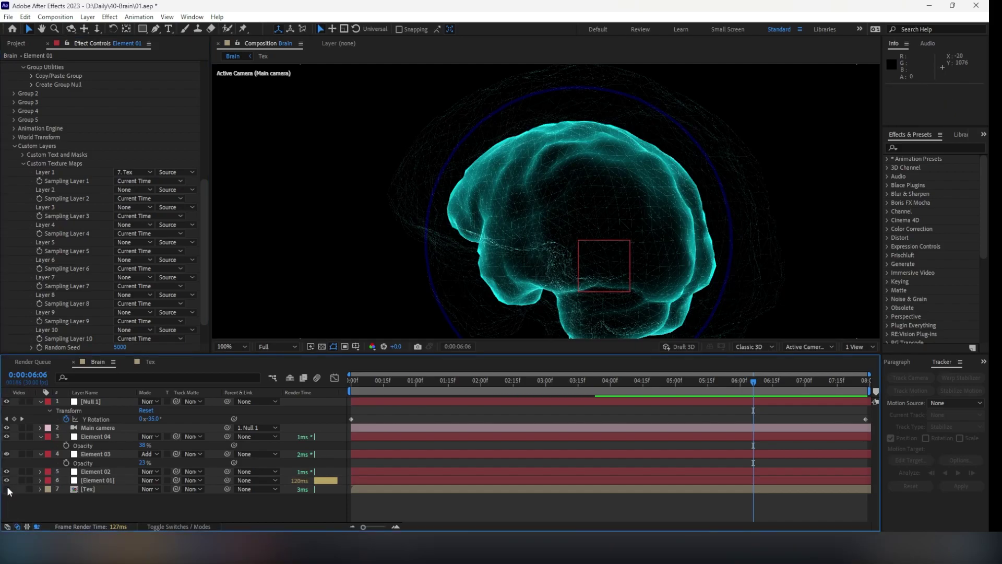
- In Element 01's scene setup, duplicate the brain model and scale the copy to 101%
left_click(90, 480)
scroll(84, 140, "up", 10)
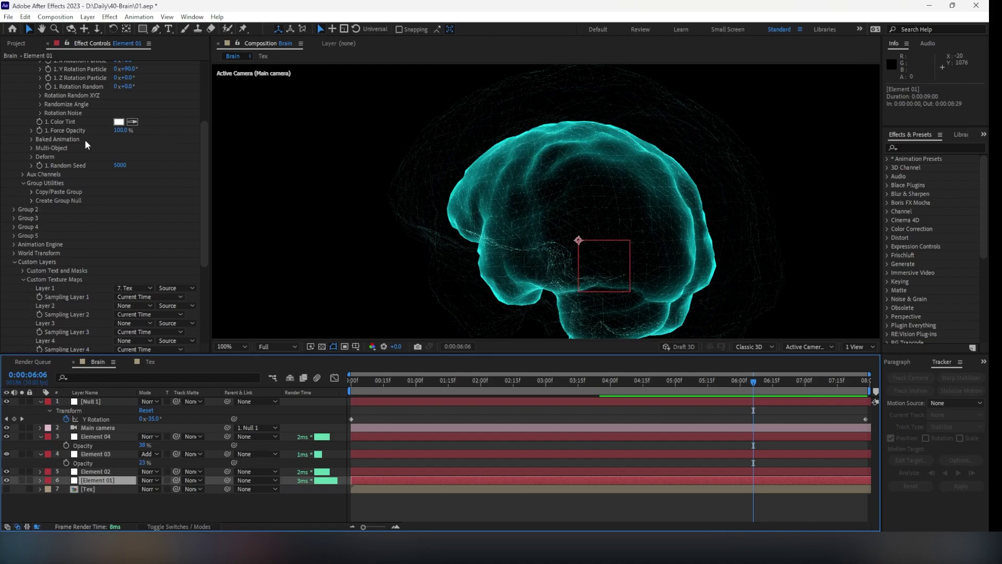
left_click(62, 89)
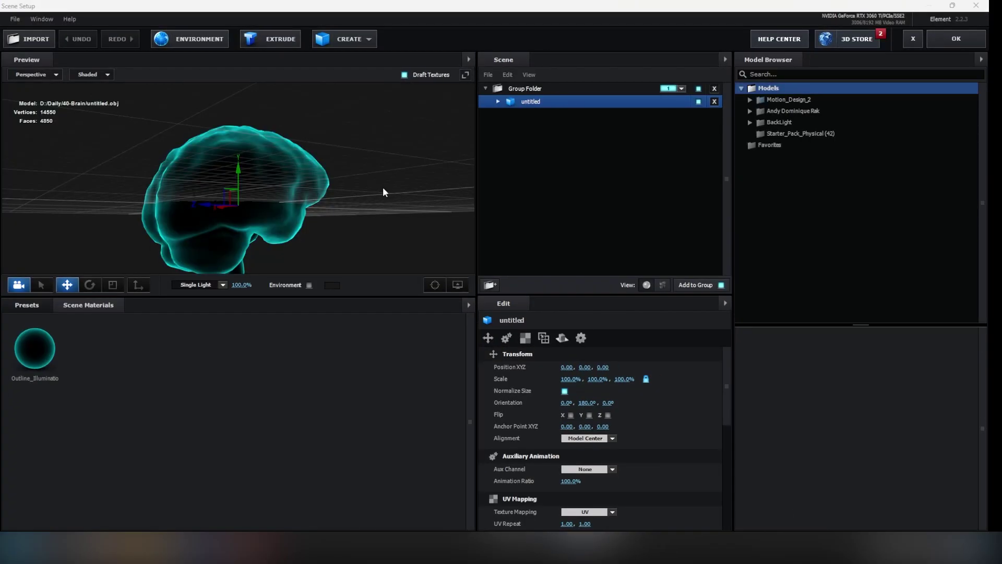
left_click_drag(371, 205, 470, 154)
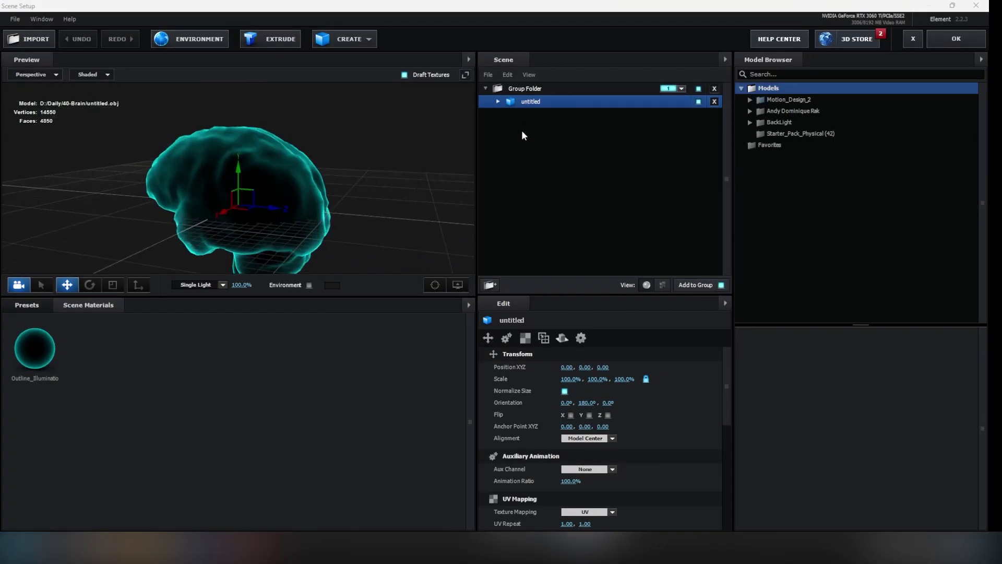
key("ctrl+d")
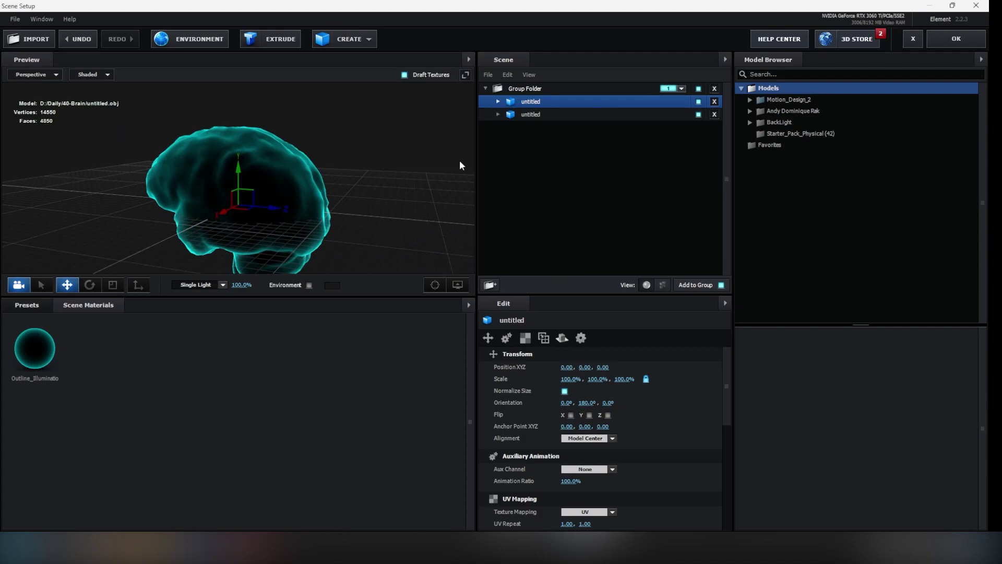
left_click(570, 379)
type("101")
key("Return")
- Apply the Photo Holder preset from the Physical materials to the duplicated brain and show the material's settings
left_click(26, 305)
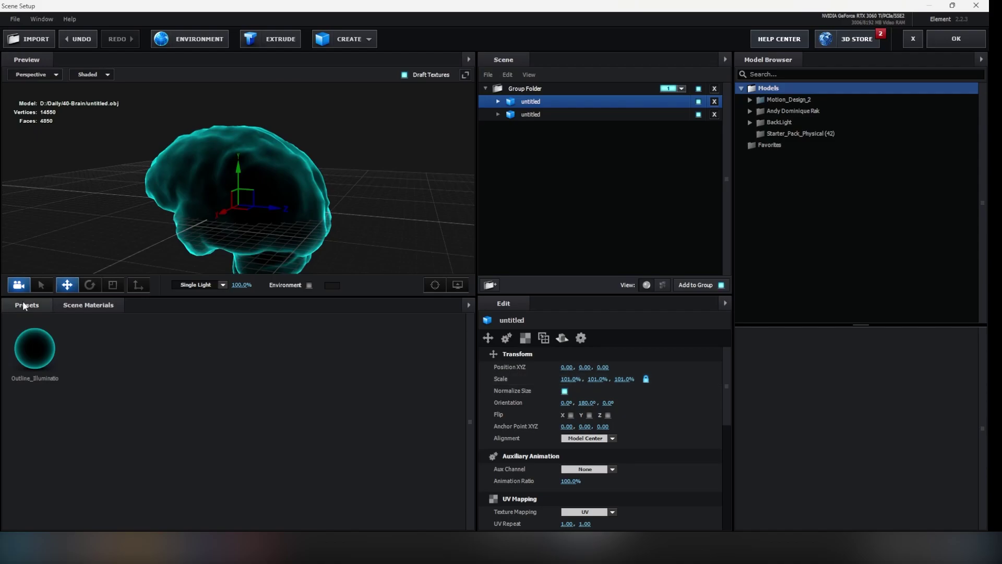
left_click(62, 361)
left_click_drag(261, 481, 543, 103)
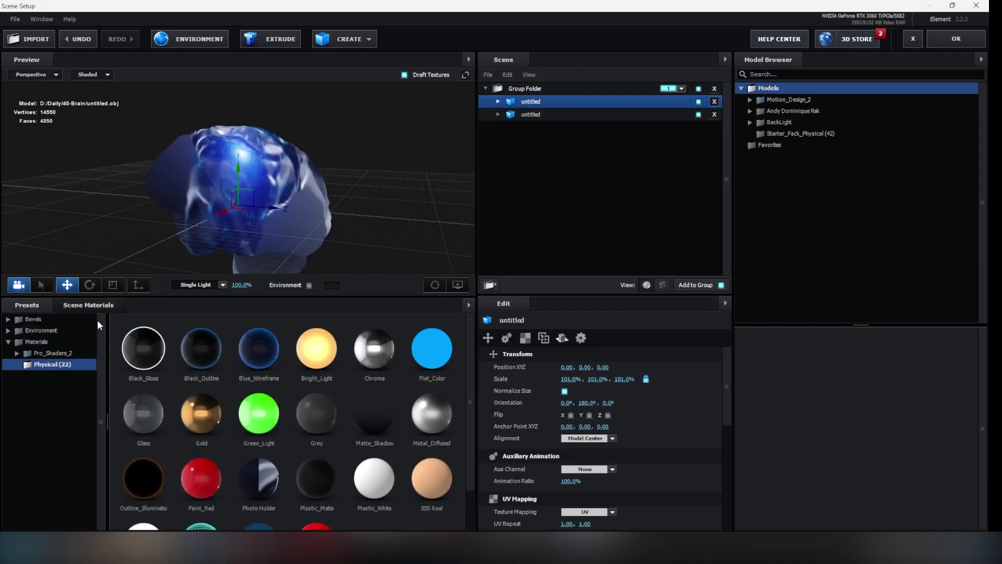
left_click(98, 307)
left_click(95, 358)
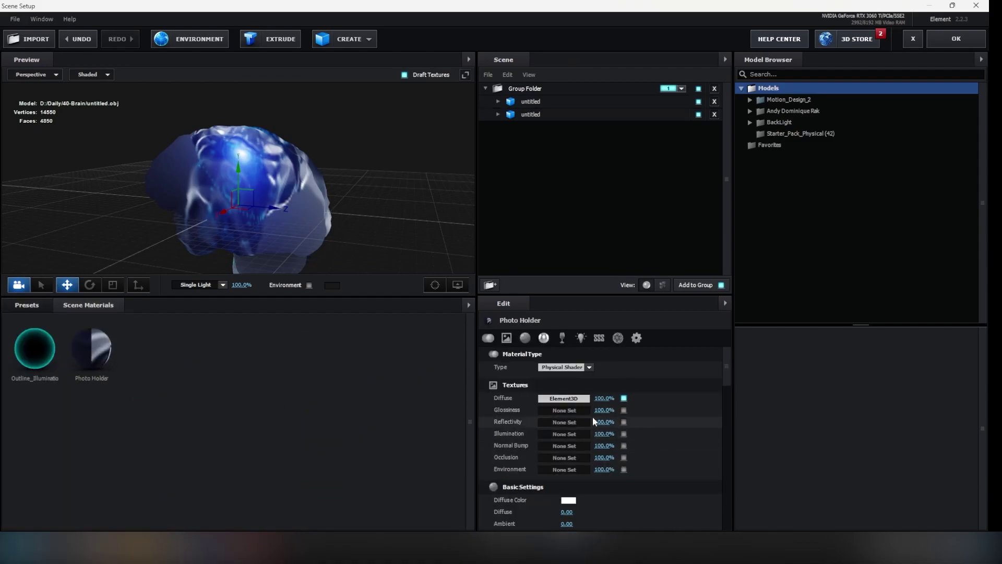
left_click(583, 398)
left_click(599, 337)
left_click(708, 450)
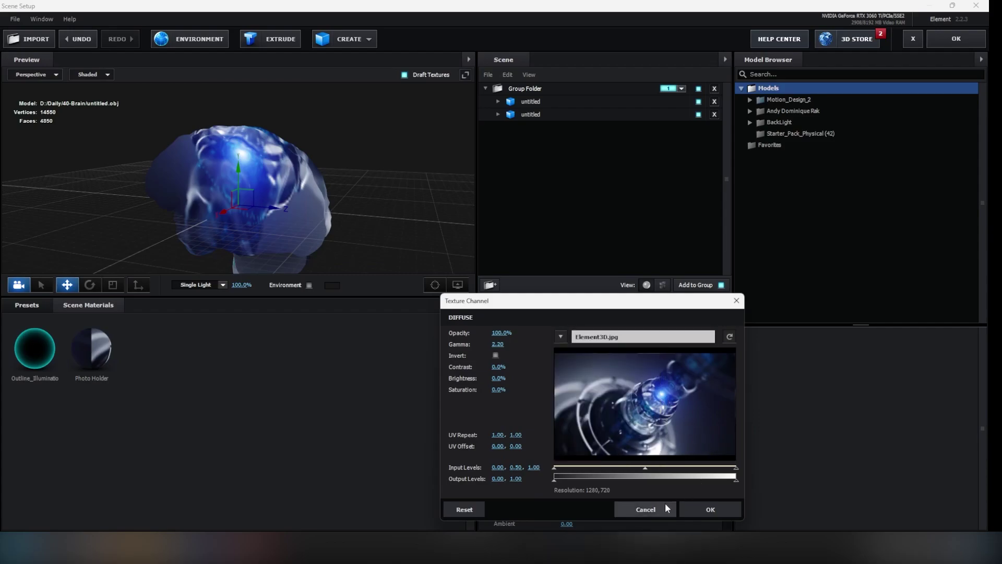
left_click(672, 504)
- Clear the Photo Holder material's Diffuse texture and assign Custom Layer 1 [Tex] to its Illumination channel
right_click(581, 397)
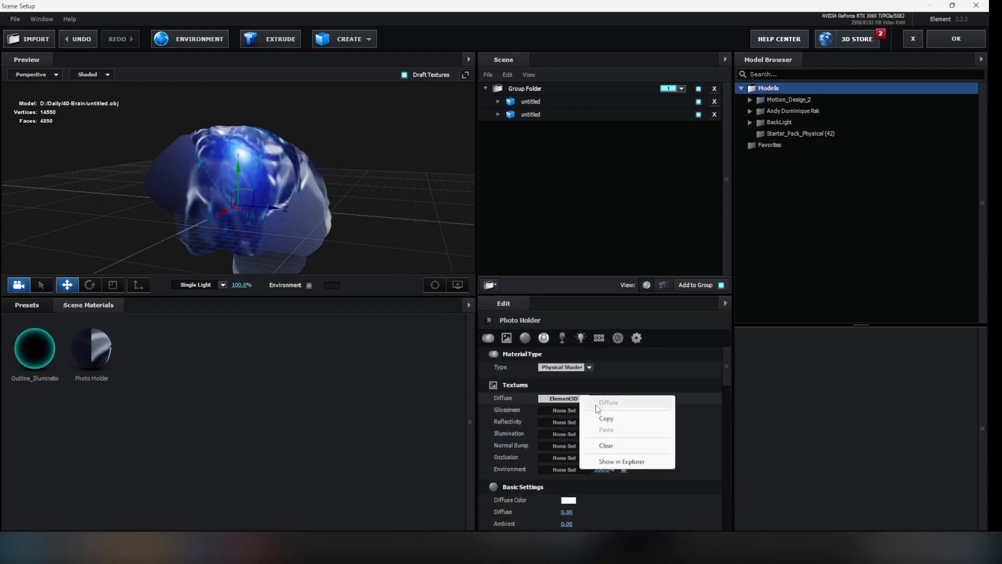
left_click(606, 446)
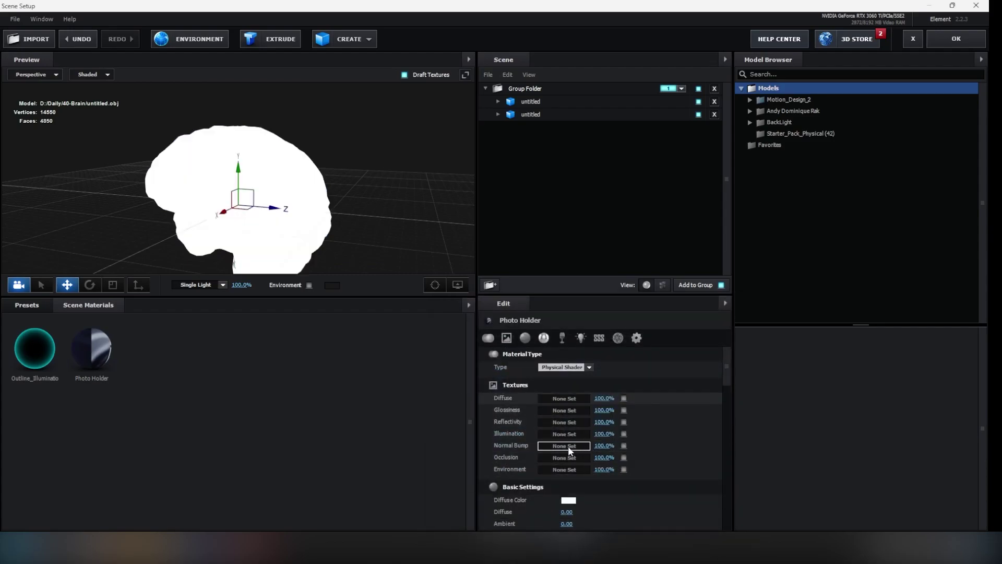
left_click(565, 434)
left_click(560, 343)
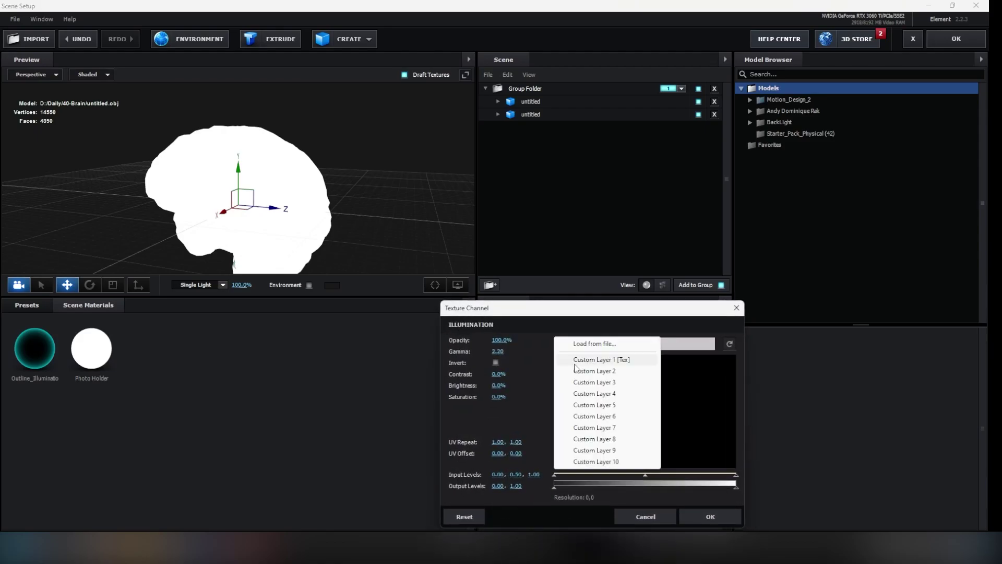
left_click(590, 358)
left_click(695, 514)
mouse_move(346, 219)
left_mouse_down()
mouse_move(302, 230)
mouse_move(334, 232)
left_mouse_up()
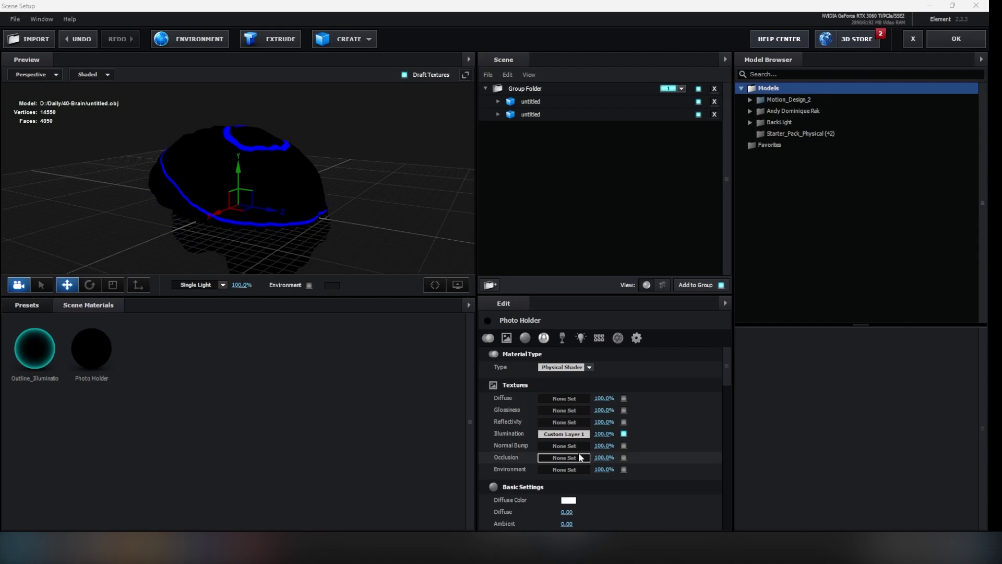
left_click(565, 435)
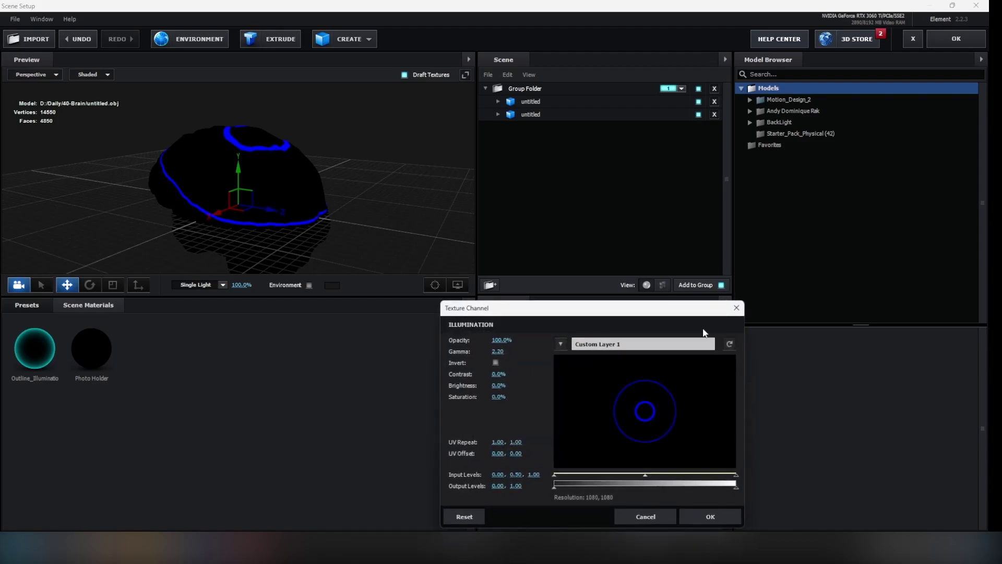
left_click(736, 308)
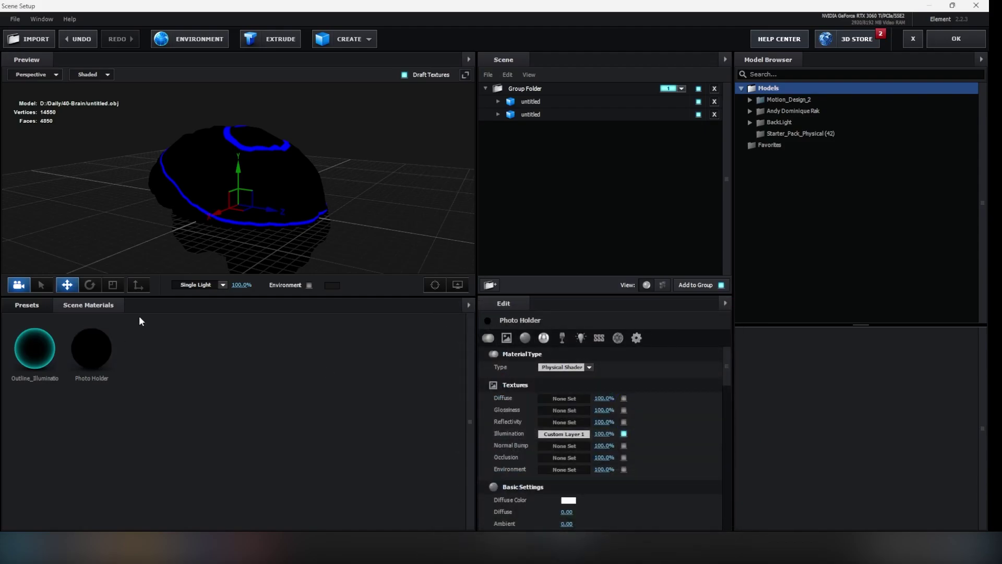
- Select the duplicated brain and set its texture mapping to Box after trying the Box (Preserve) option
left_click(530, 114)
left_click(543, 338)
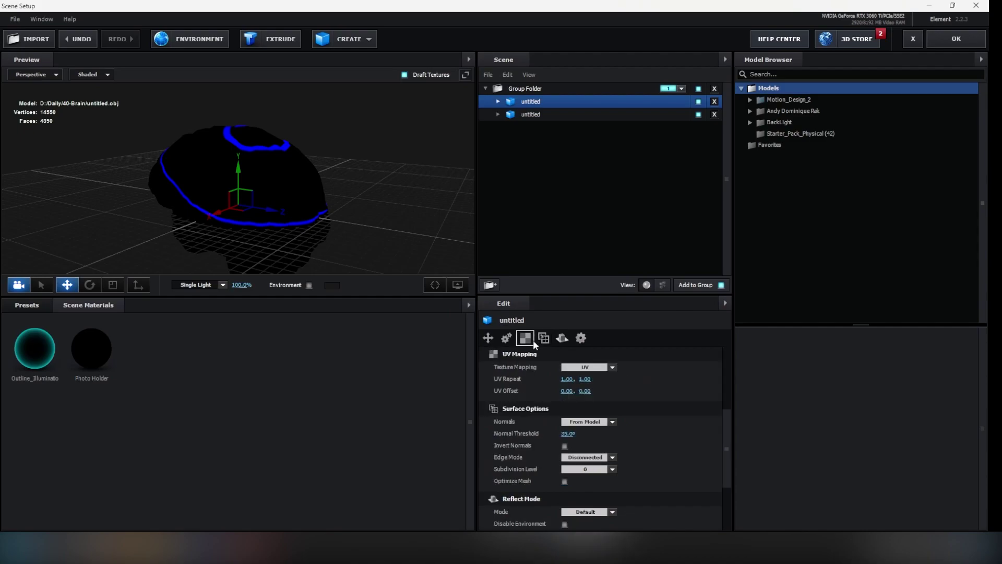
left_click(585, 367)
left_click(585, 389)
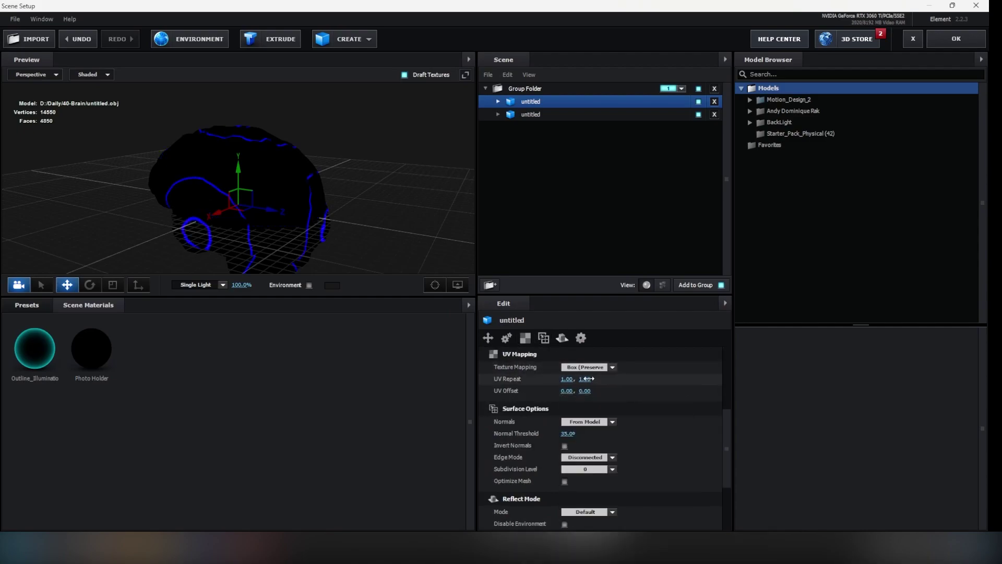
left_click(585, 367)
left_click(591, 403)
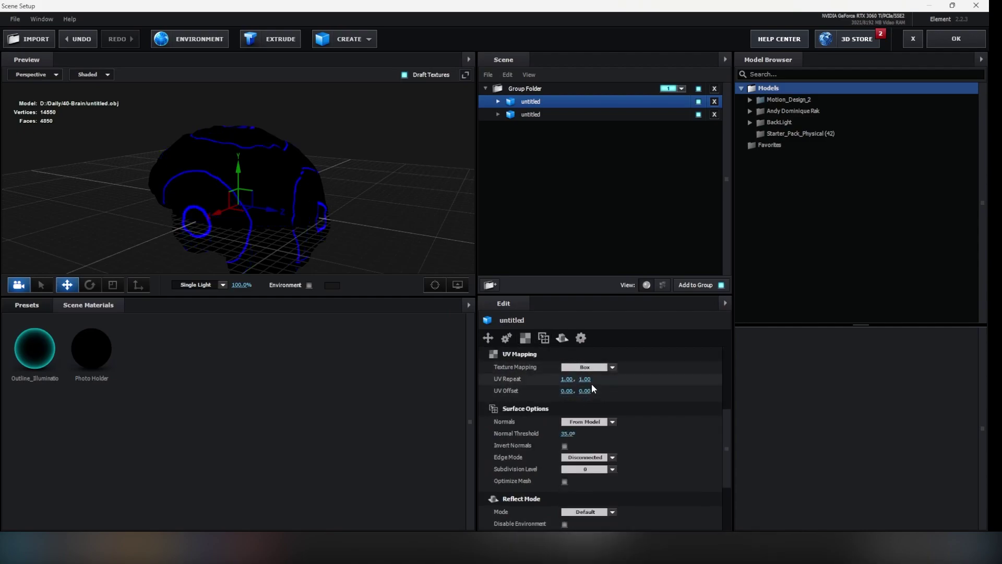
- Try a different UV Repeat and the Box Repeat and Sphere texture mappings on the duplicated brain
left_click_drag(566, 378, 590, 379)
left_click(585, 367)
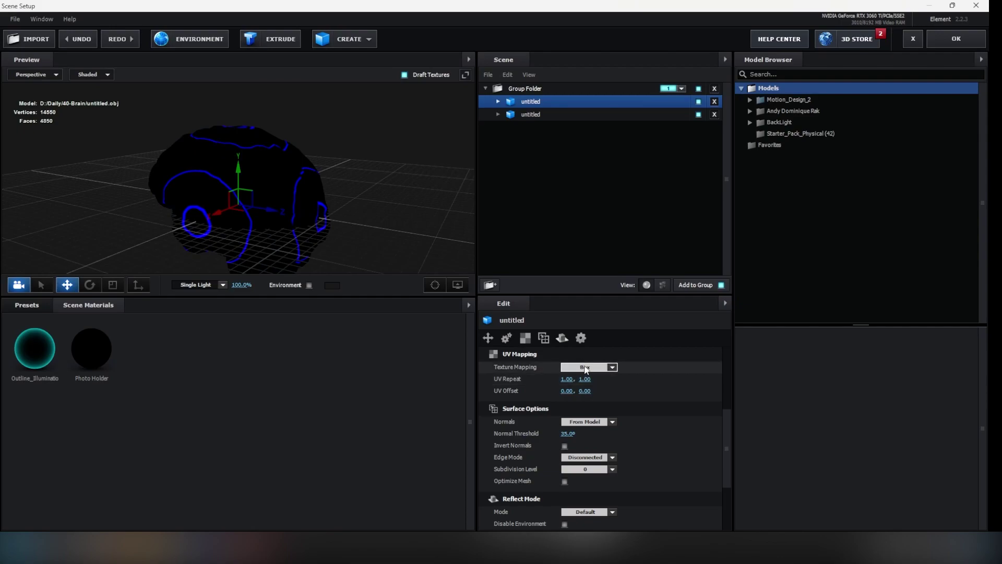
left_click(607, 413)
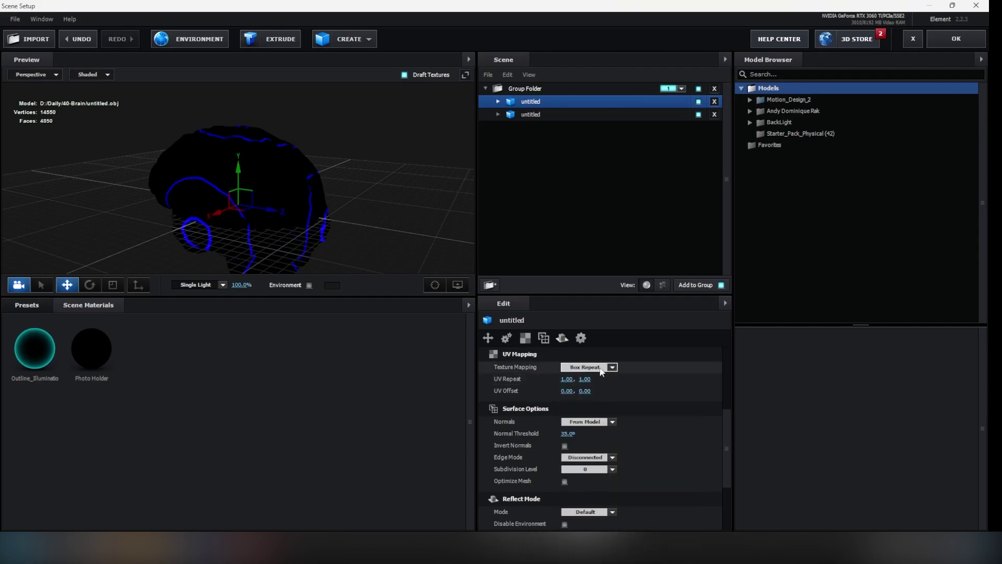
left_click(595, 367)
left_click(603, 431)
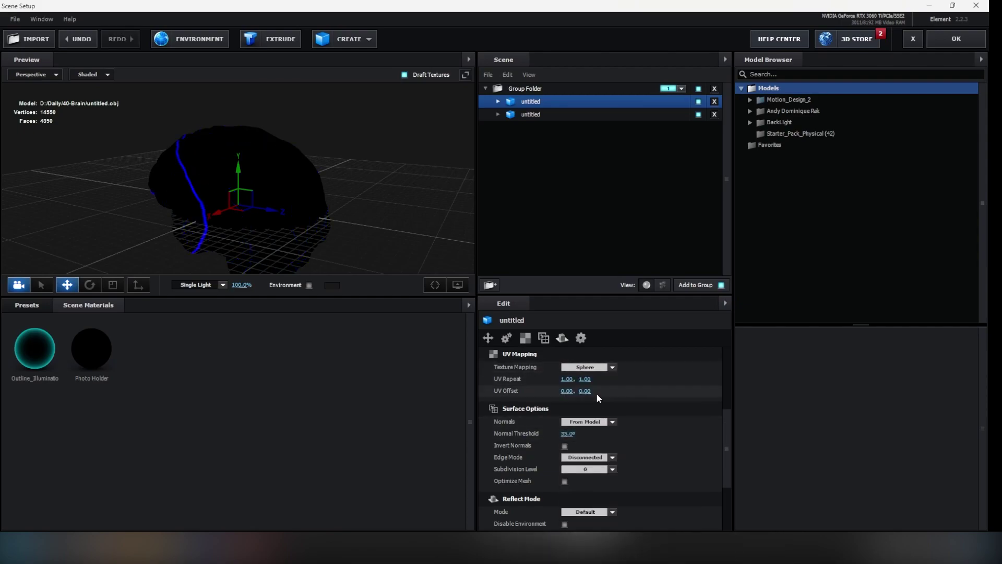
- Try further texture mapping types on the duplicated brain, ending with Polygon
left_click(585, 367)
left_click(606, 446)
left_click(593, 371)
left_click(595, 476)
left_click(585, 367)
left_click(595, 517)
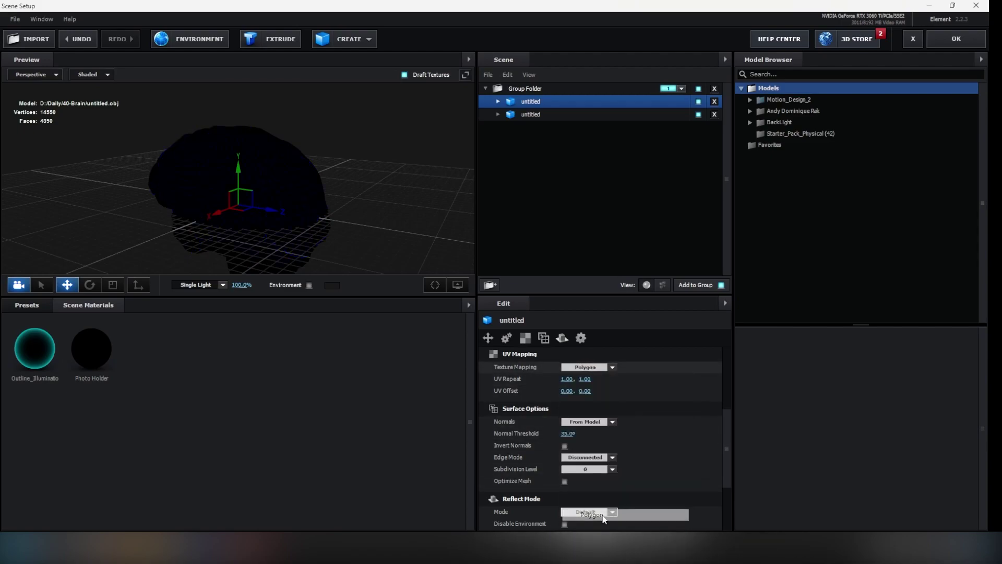
- Compare the Sphere mapping once more and return the duplicated brain's texture mapping to Box
left_click(582, 370)
left_click(590, 435)
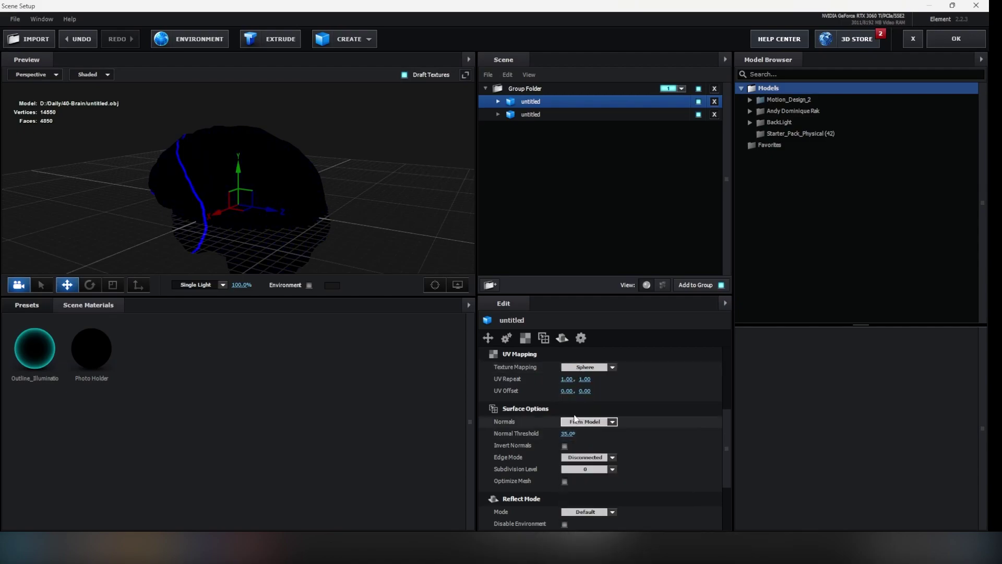
left_click(585, 367)
left_click(590, 399)
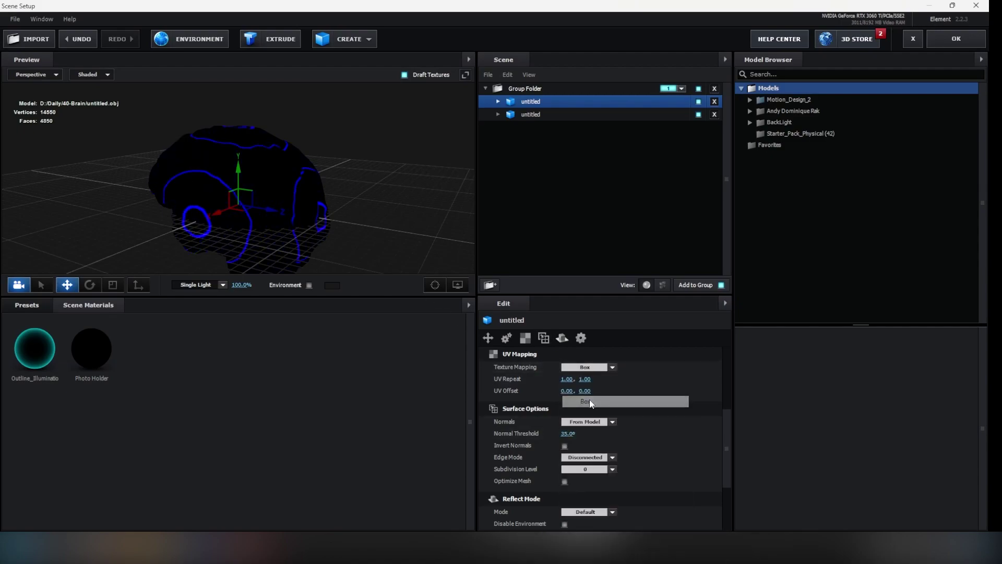
- Set the duplicated brain's UV Repeat to 5 by 5 to tile the ring texture more densely
left_click_drag(358, 213, 376, 245)
scroll(343, 197, "up", 3)
scroll(362, 201, "down", 1)
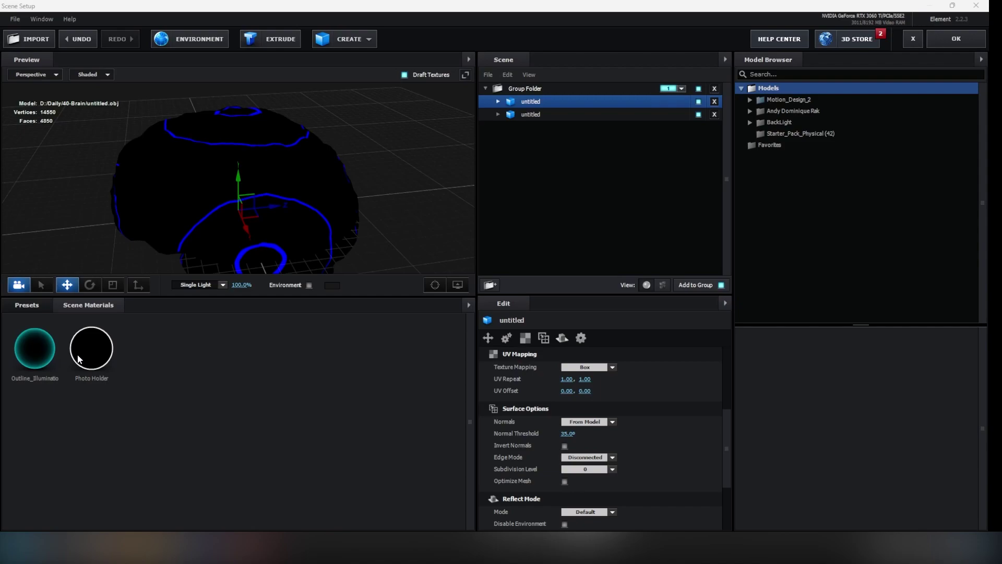
left_click_drag(566, 379, 978, 373)
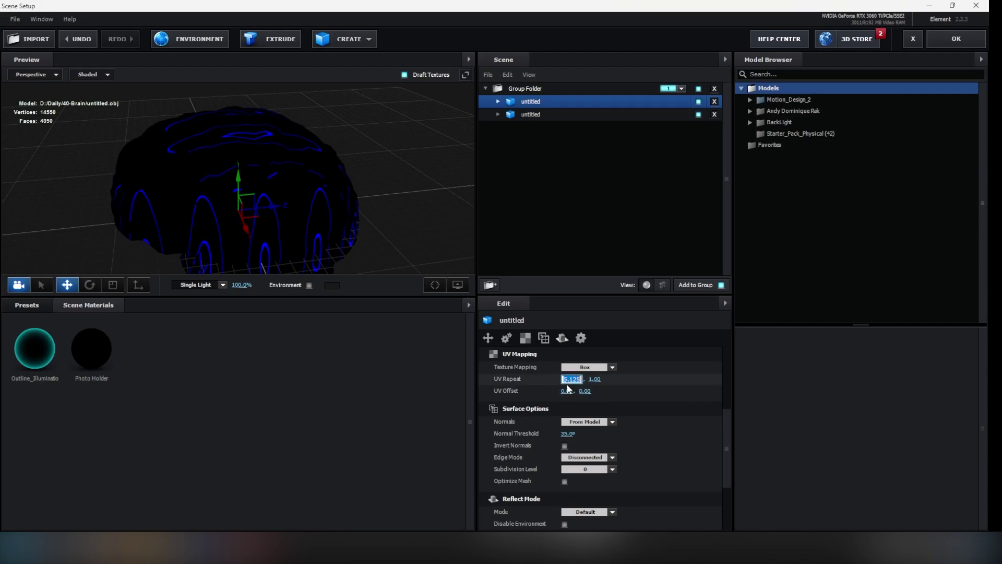
type("5")
key("Return")
type("5")
key("Return")
left_click_drag(360, 245, 389, 239)
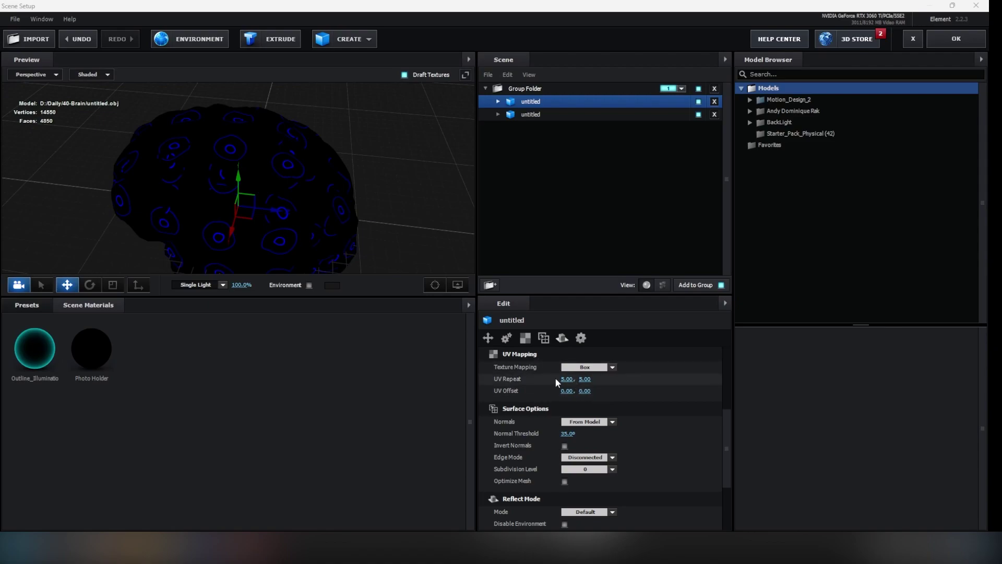
- Try a different UV Repeat and UV Offset on the Photo Holder material's illumination texture
left_click(112, 351)
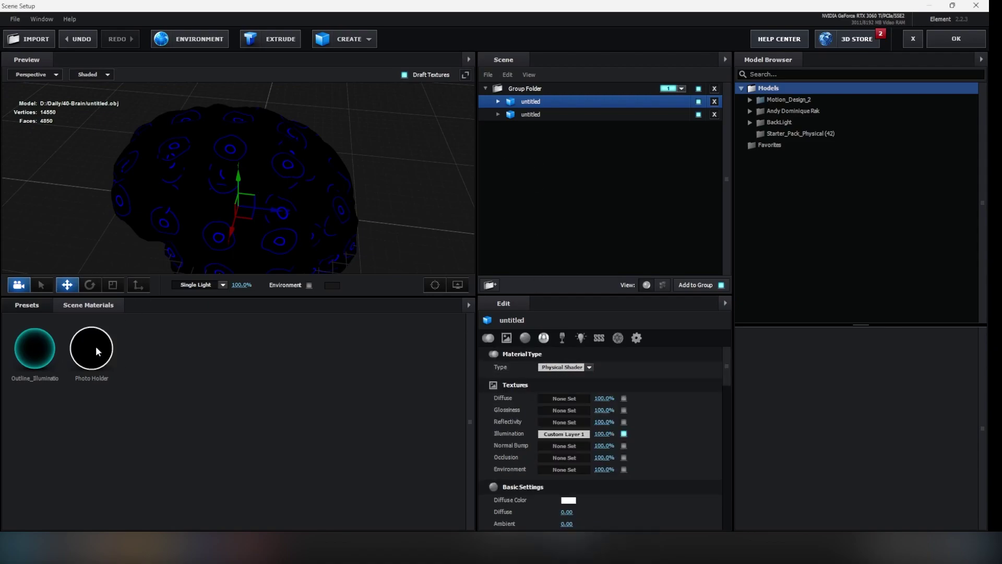
left_click(558, 437)
left_click_drag(498, 442, 546, 438)
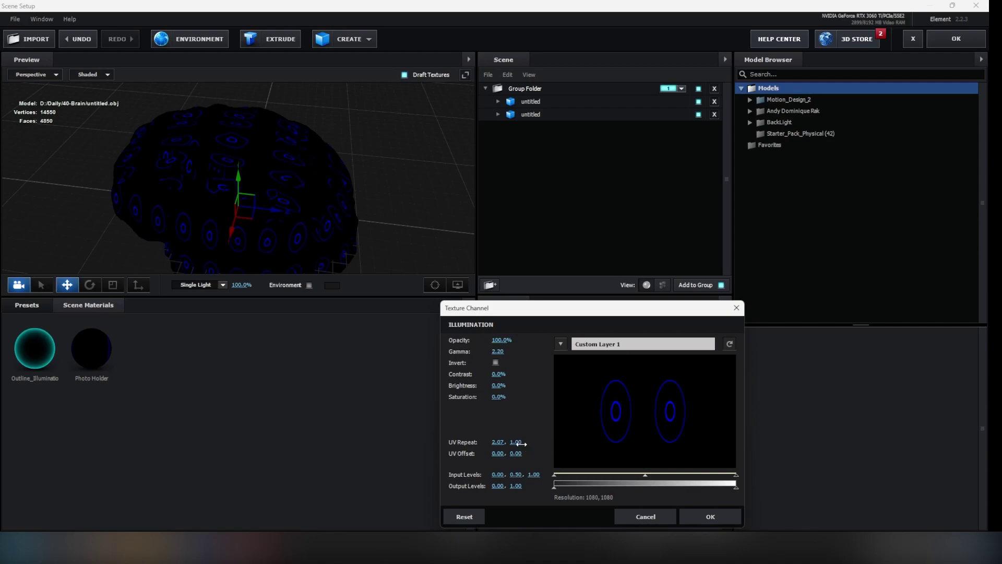
key("Return")
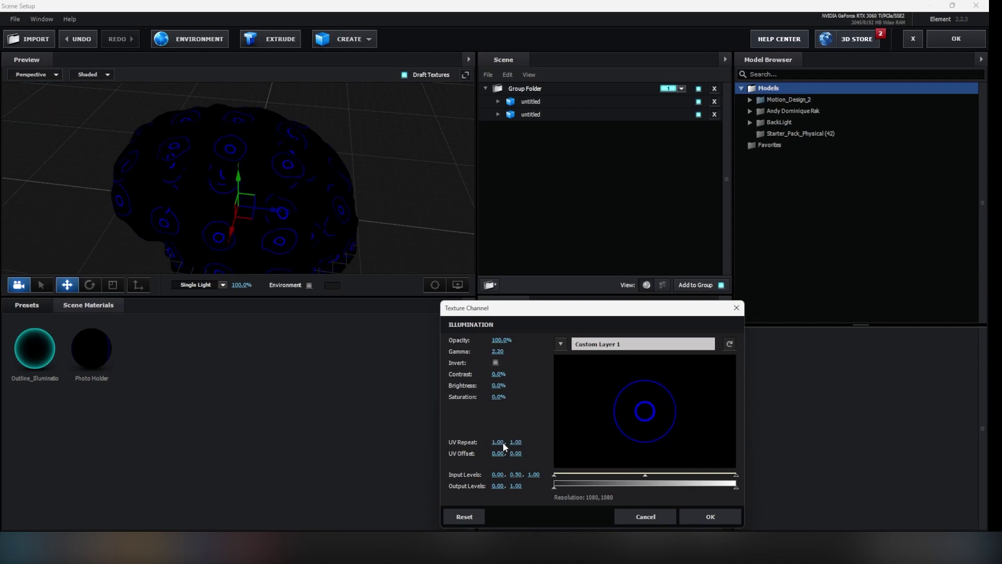
left_click_drag(519, 452, 590, 442)
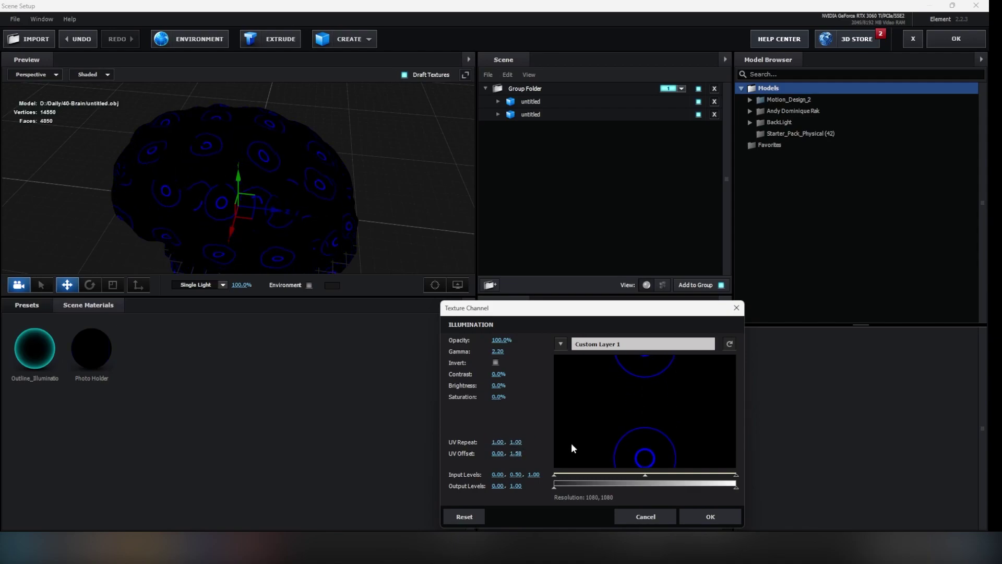
left_click(668, 514)
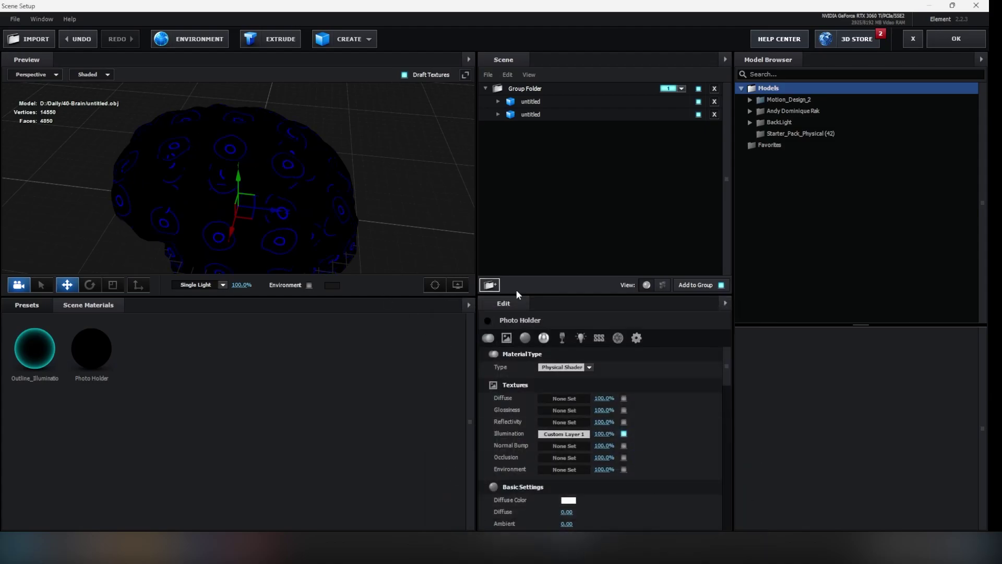
- Select the duplicated brain and reset its UV Repeat to 1 by 1
left_click(554, 101)
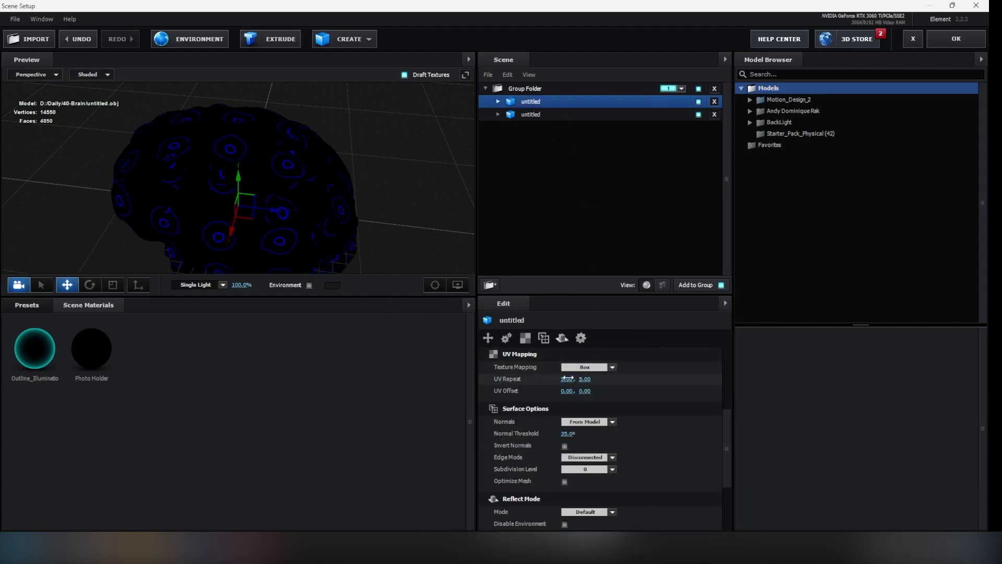
type("1")
key("Return")
type("1")
key("Return")
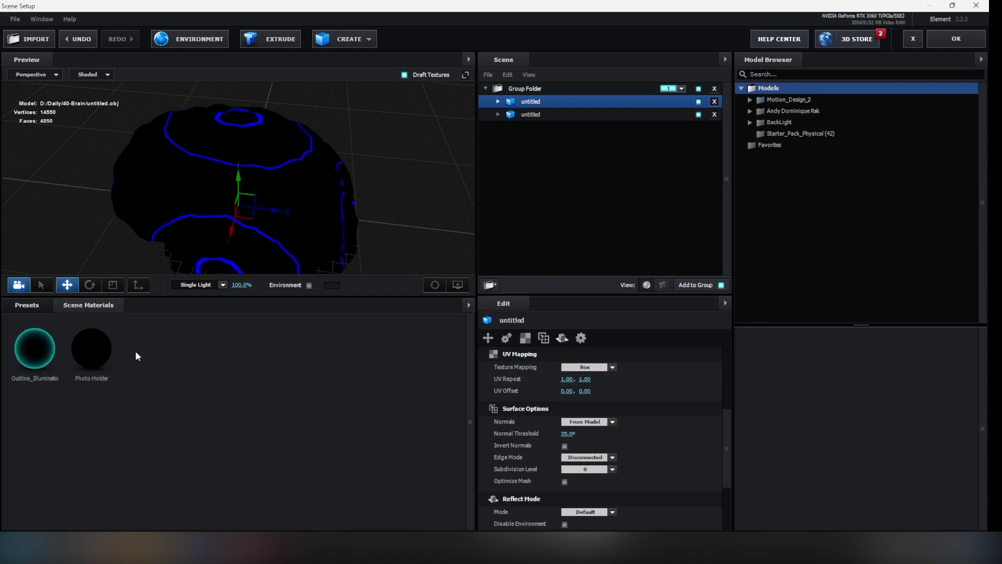
- Set the Photo Holder illumination texture's UV Repeat to about 2.97 by 2.16 and its horizontal UV Offset to 0.44
left_click(92, 349)
left_click(566, 436)
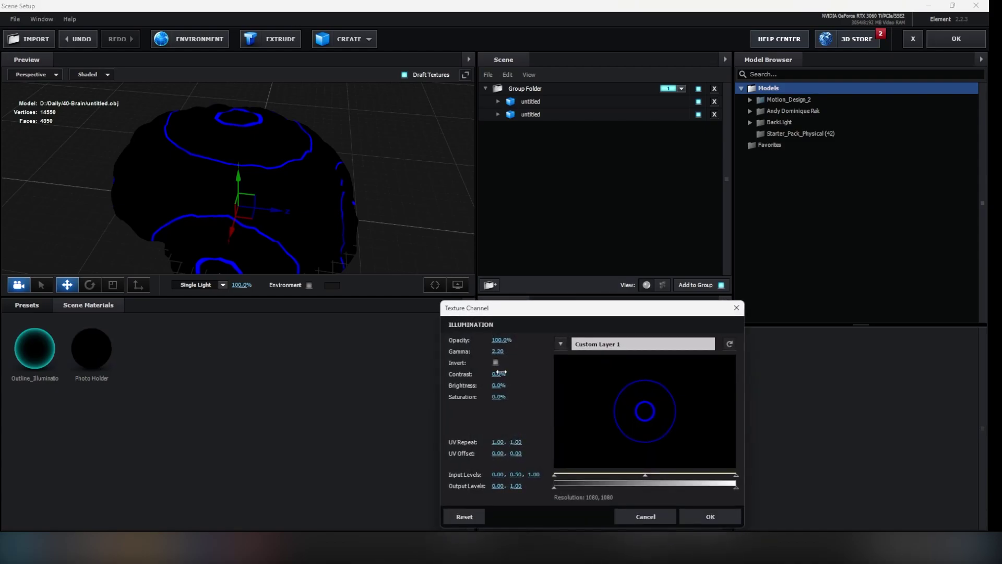
left_click_drag(498, 441, 593, 418)
left_click_drag(524, 442, 605, 426)
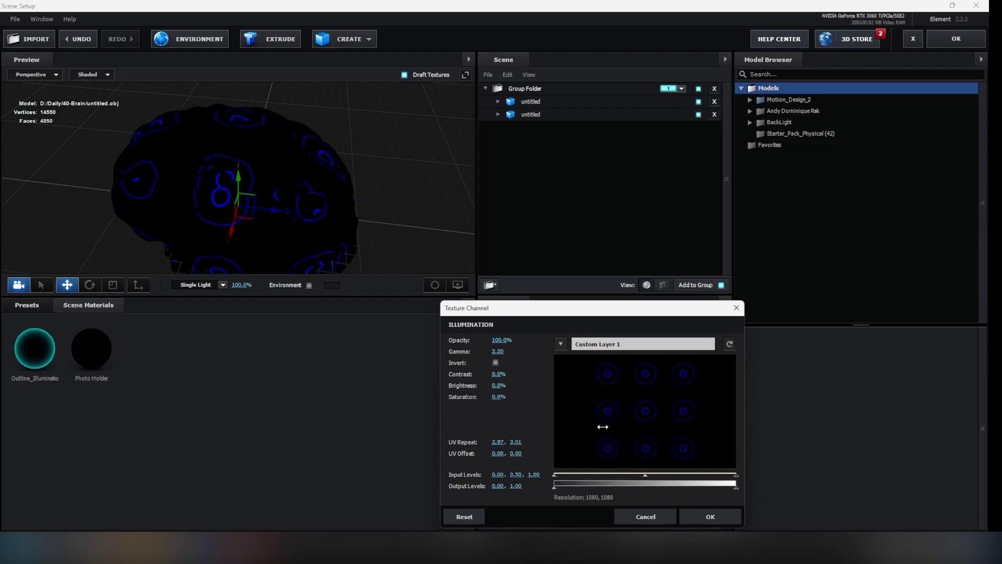
mouse_move(498, 454)
left_mouse_down()
mouse_move(547, 449)
mouse_move(486, 447)
left_mouse_up()
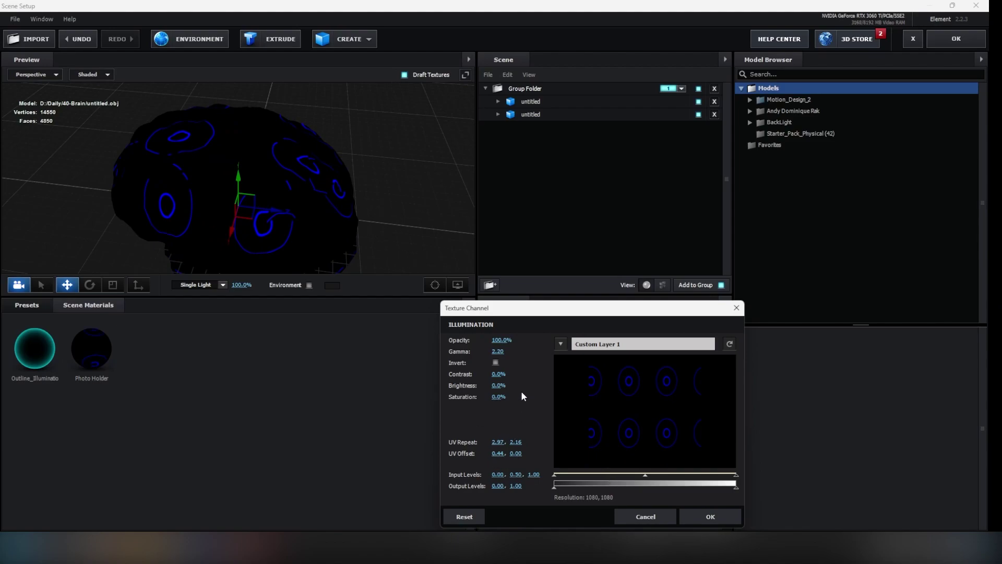
left_click(682, 514)
- Fine-tune the duplicated brain's UV Repeat to about 0.96 by 1.36
left_click_drag(240, 204, 366, 230)
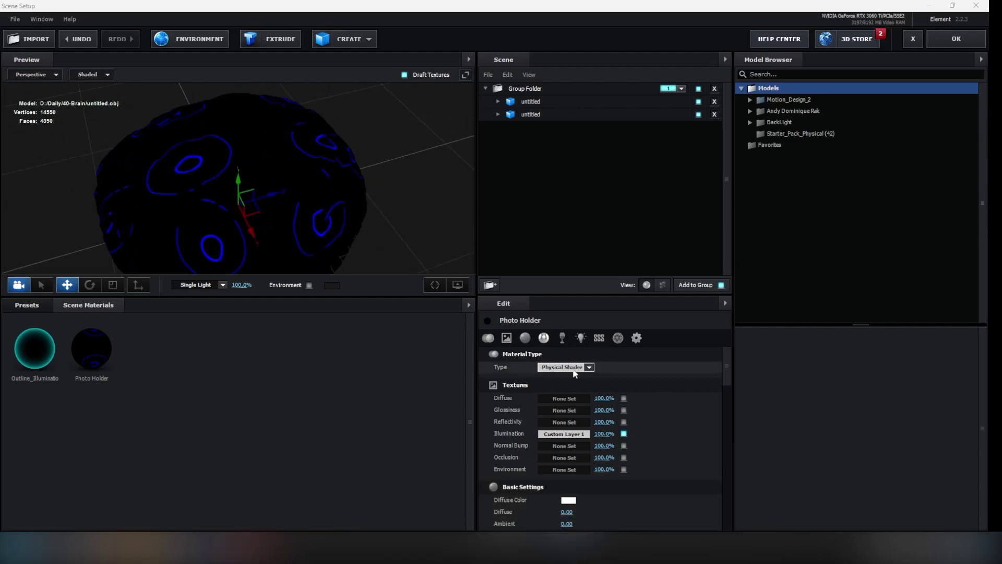
left_click(554, 101)
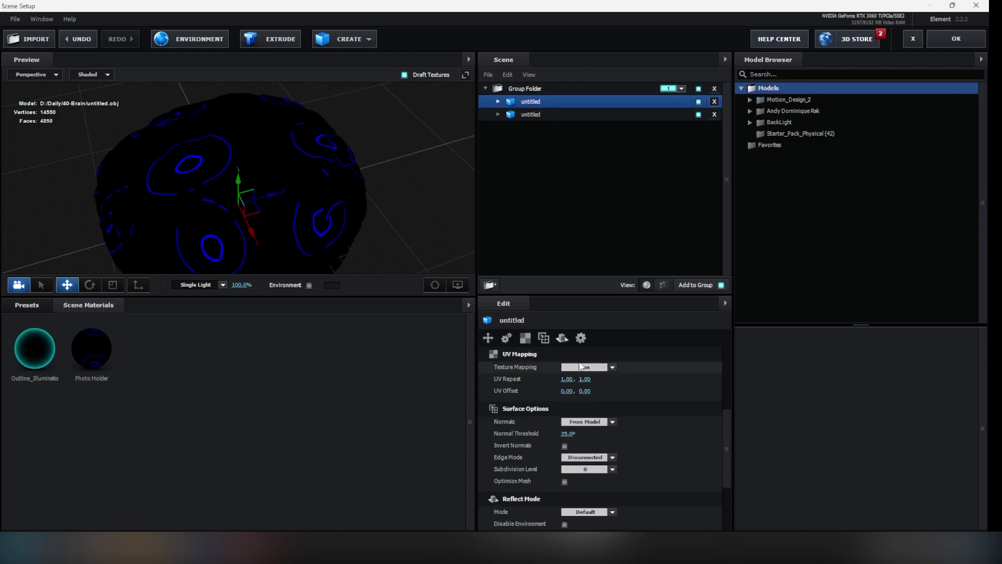
left_click(562, 338)
left_click(525, 337)
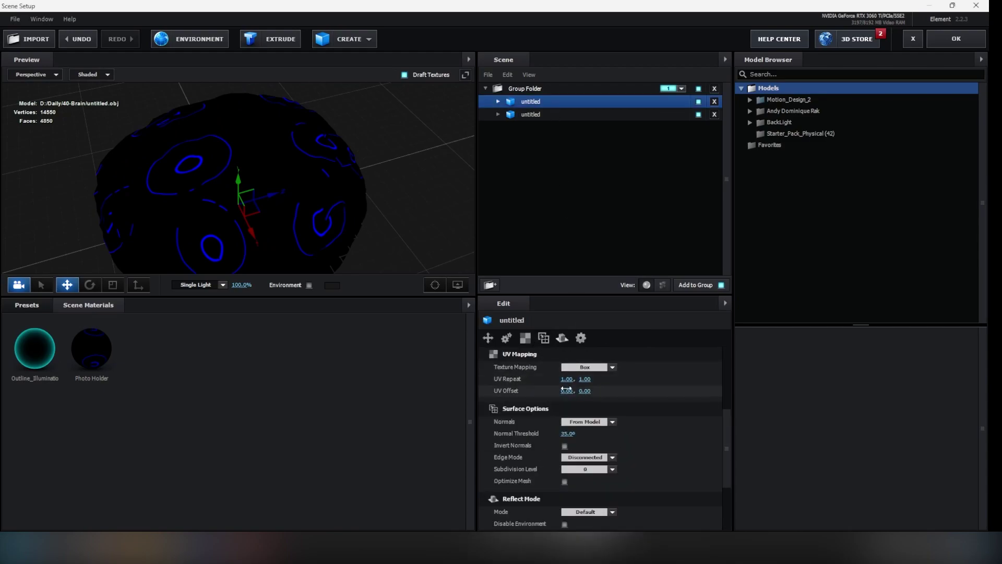
left_click_drag(567, 379, 621, 377)
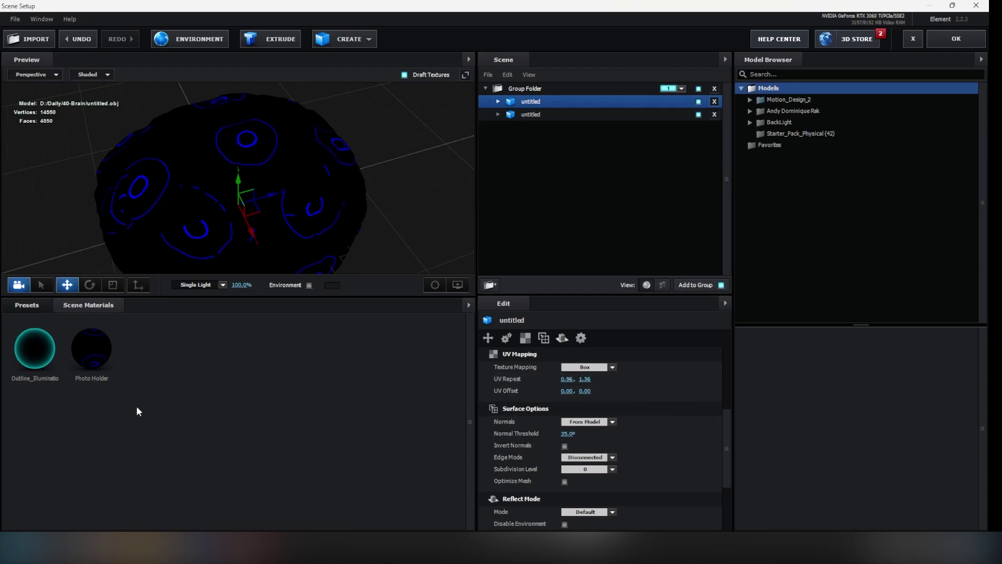
- Keep the Photo Holder material's illumination color at white (FFFFFF) and apply the scene setup
left_click(107, 362)
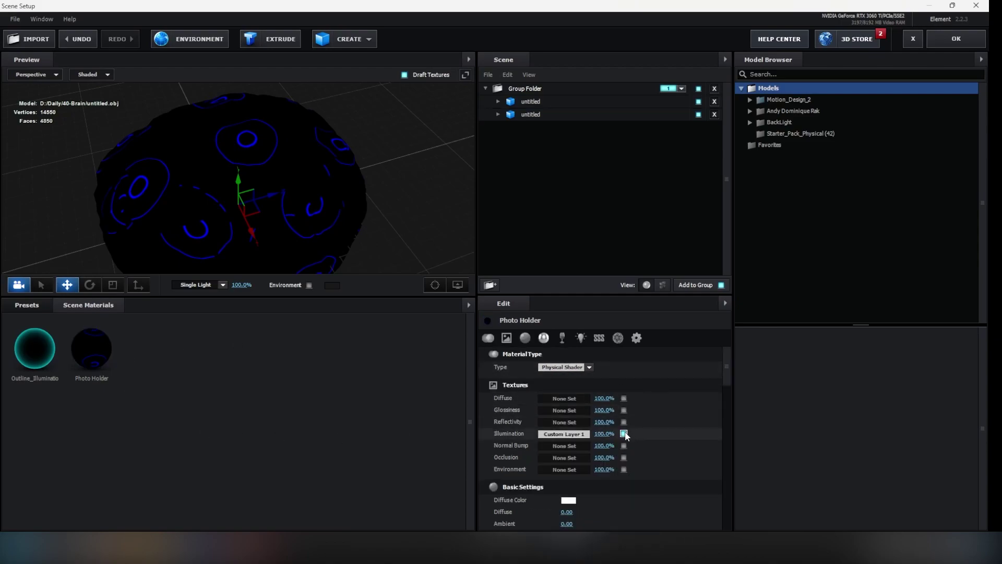
scroll(625, 431, "down", 3)
scroll(625, 436, "down", 2)
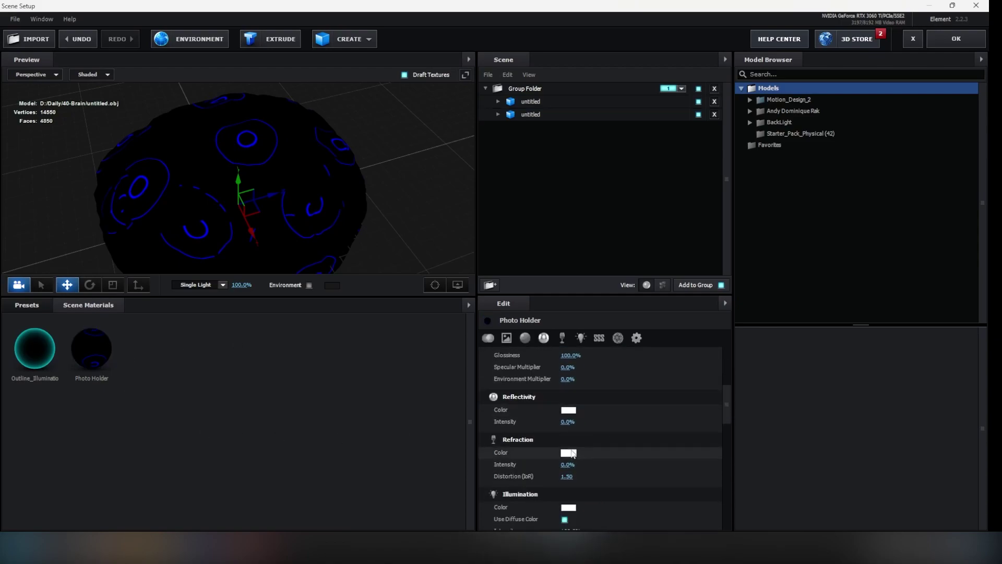
left_click(574, 508)
left_click_drag(580, 456, 472, 389)
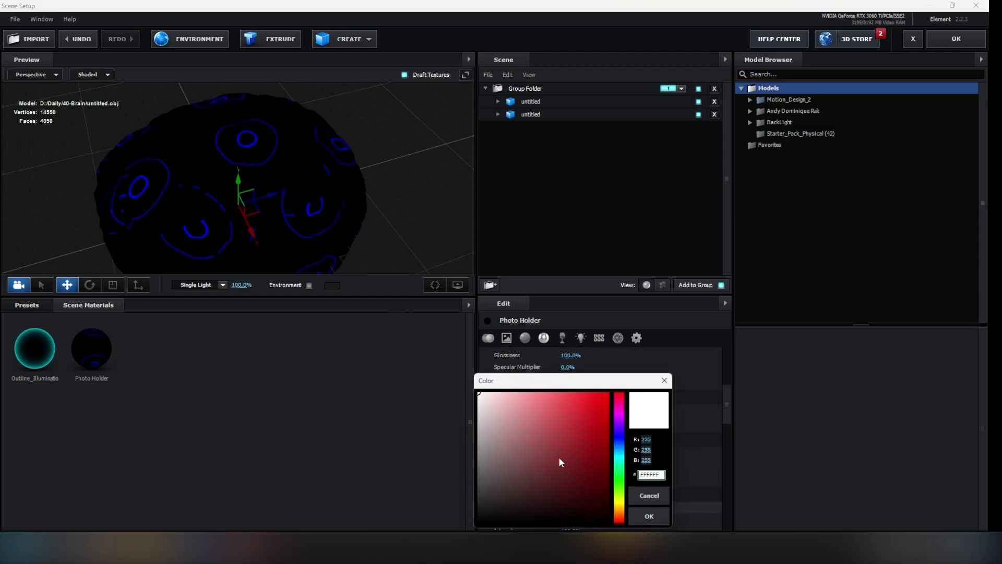
left_click(647, 516)
left_click(957, 37)
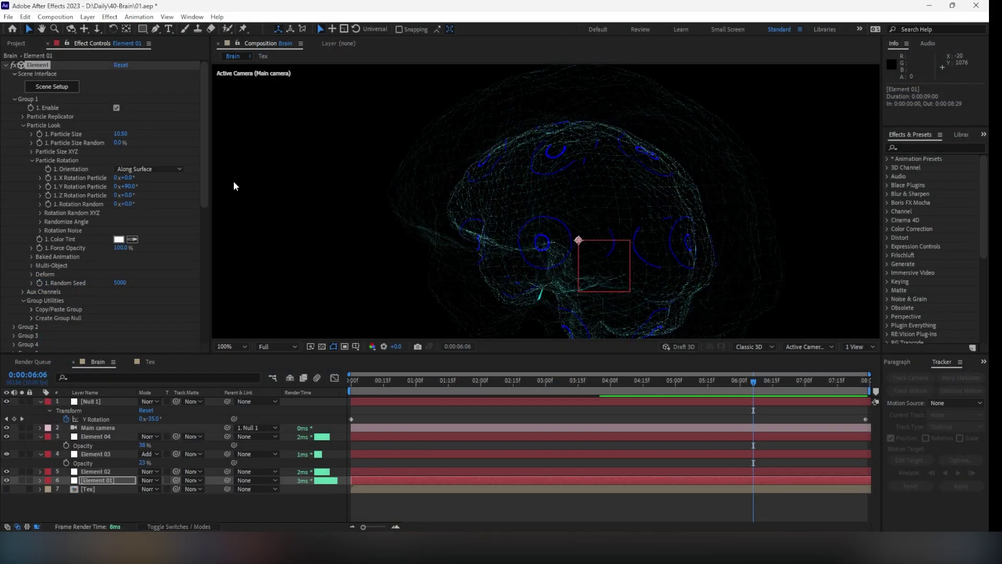
- Reopen Element 01's scene setup, set the Photo Holder material's Blend Mode to Add, and apply the scene
left_click(66, 88)
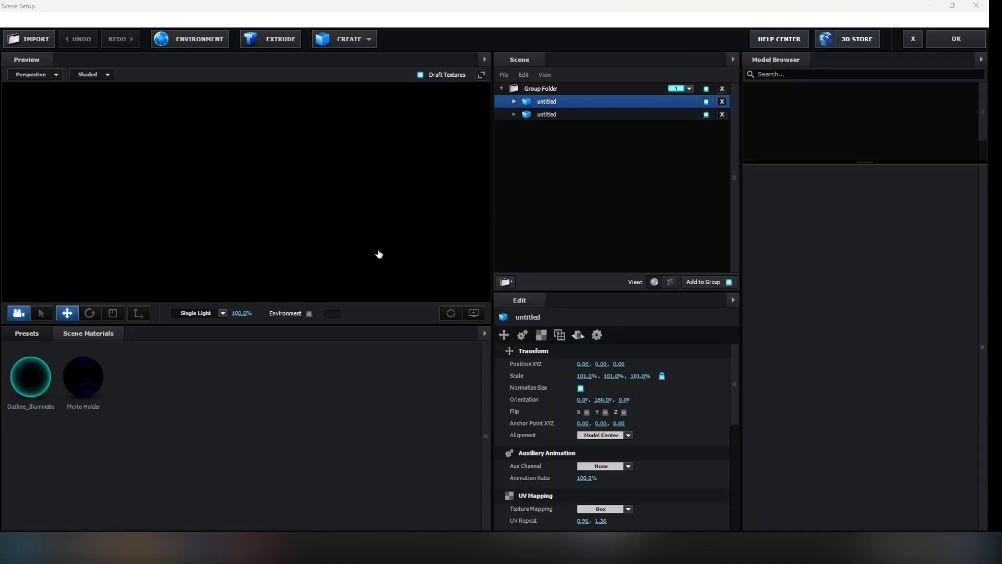
left_click(90, 350)
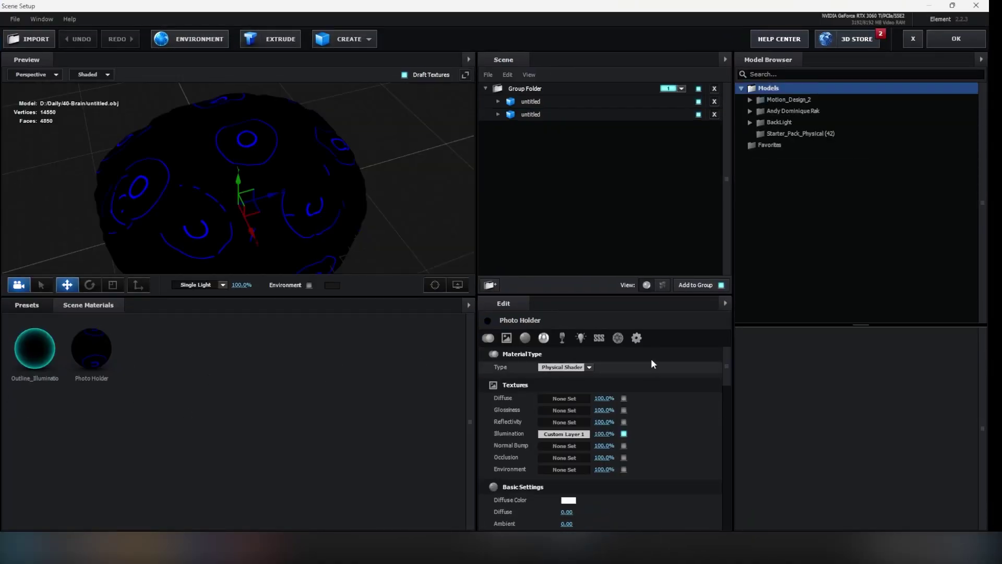
left_click(628, 340)
left_click(585, 367)
left_click(588, 386)
left_click_drag(224, 188, 352, 157)
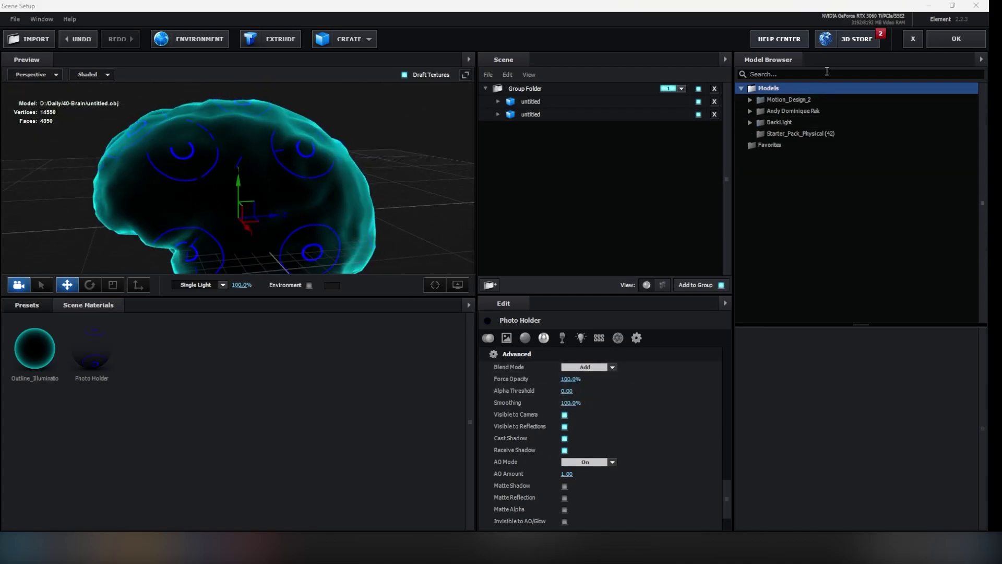
left_click(933, 41)
- Preview the Brain animation from its start and park the playhead at 0:00:02:12
left_click(306, 397)
key("space")
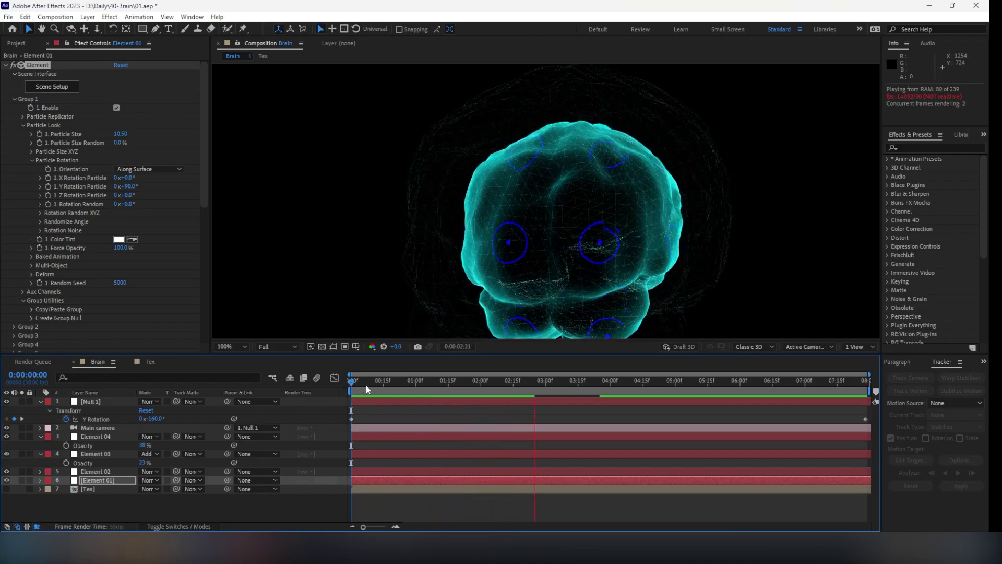
left_click_drag(362, 378, 507, 380)
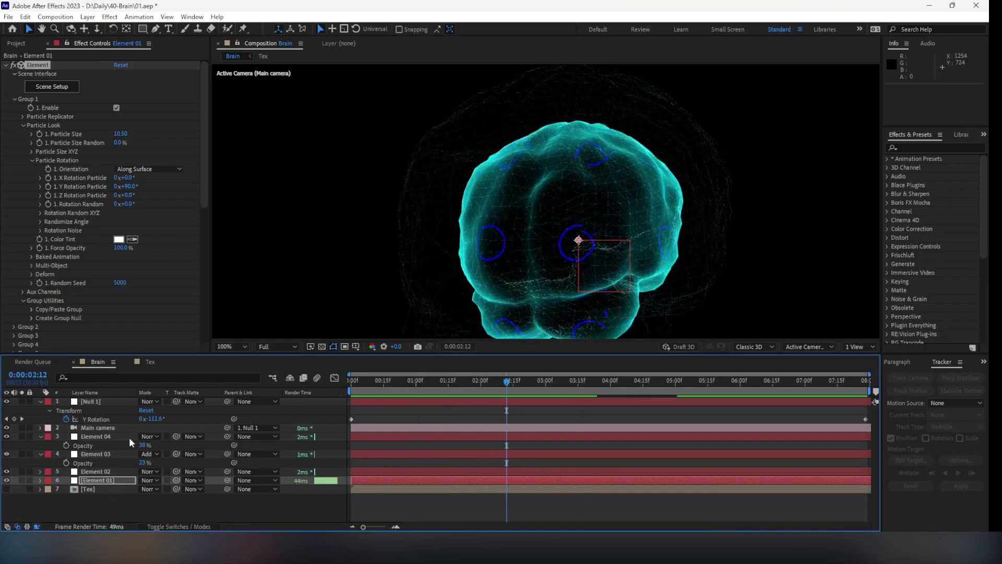
- Add a Fill effect to the Ripplr layer in the Tex composition
left_click(151, 362)
left_click(115, 402)
key("ctrl+space")
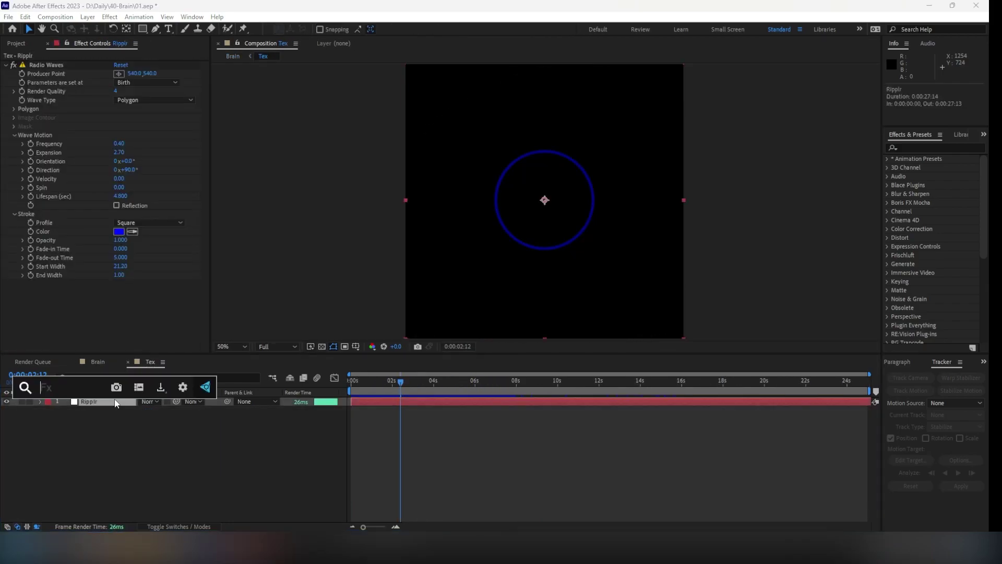
type("fil")
key("Return")
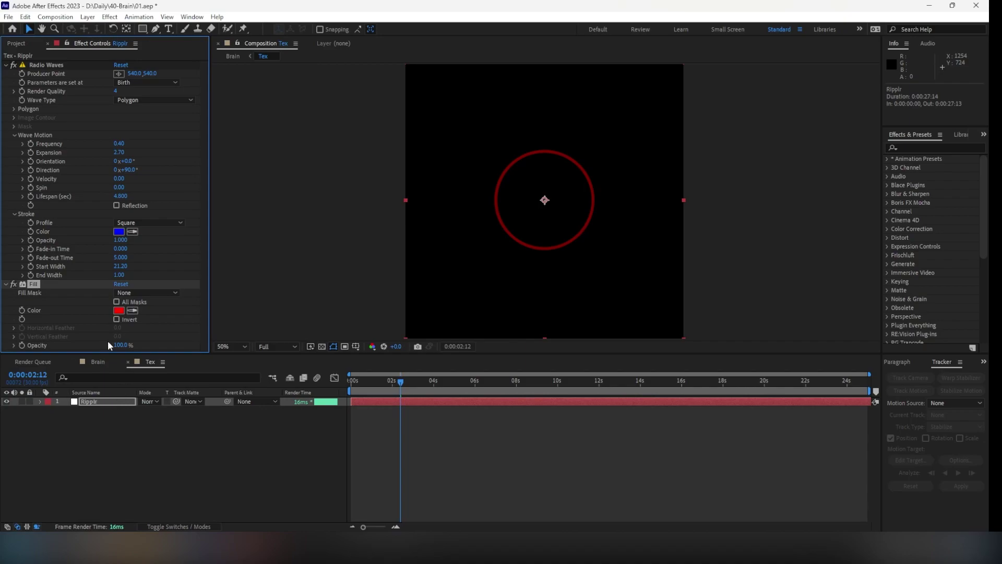
- Set the Fill effect's color to a light cyan and check the result in the Brain composition
left_click(119, 312)
left_click_drag(183, 313, 55, 281)
left_click_drag(235, 341, 236, 355)
left_click_drag(149, 327, 152, 264)
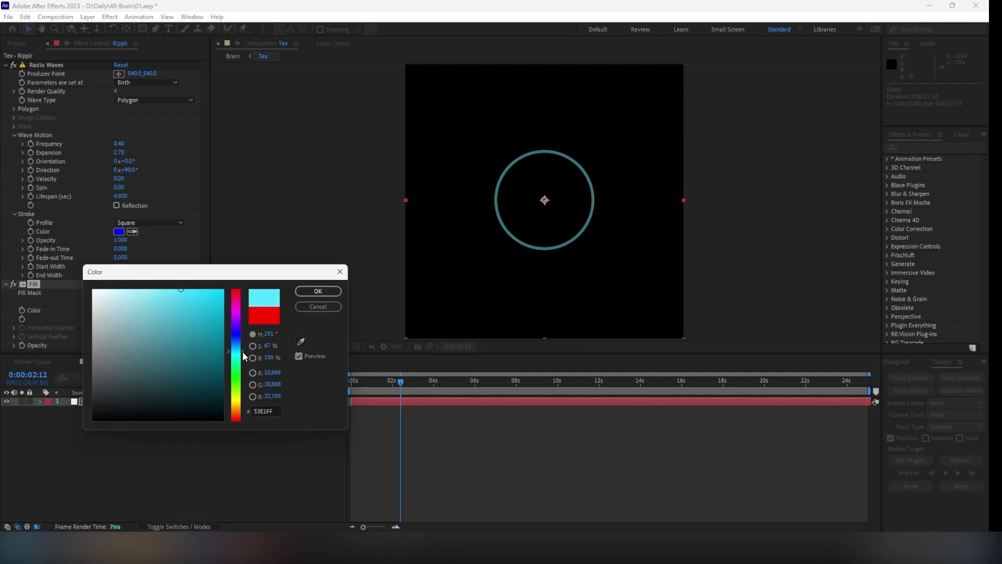
left_click_drag(244, 356, 242, 359)
left_click(313, 291)
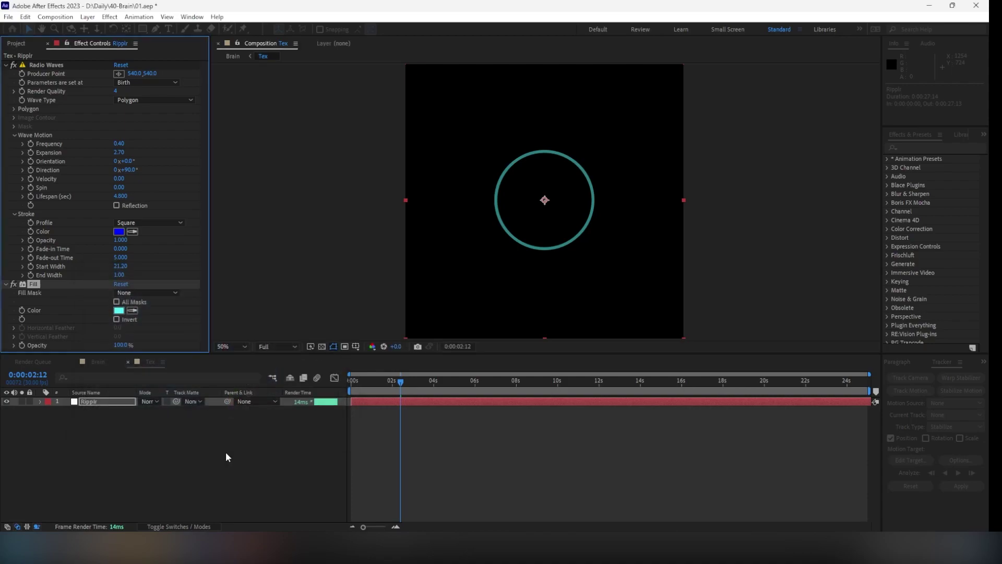
key("Tab")
left_click(184, 450)
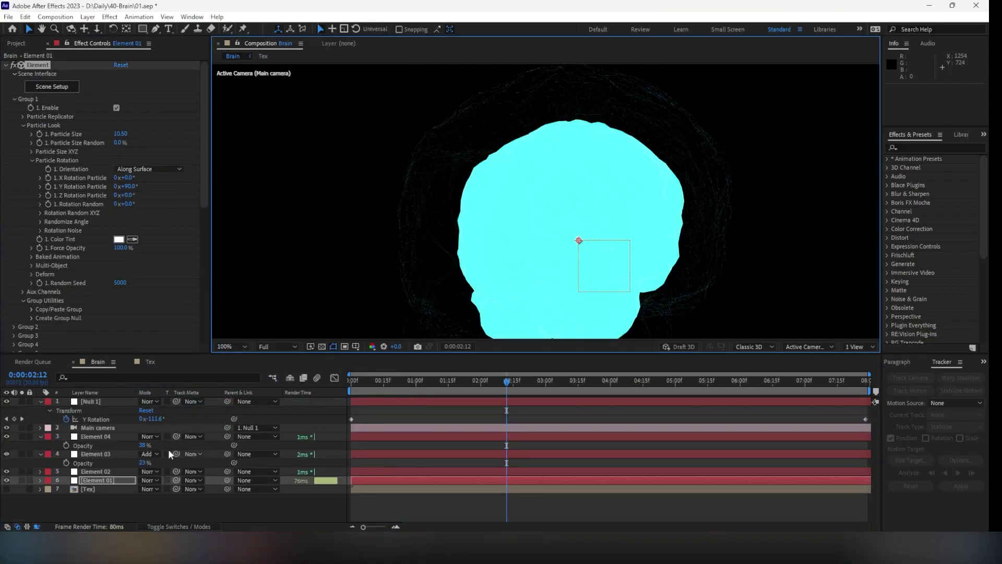
- Return to the Tex composition and delete the Fill effect from the Ripplr layer
double_click(125, 480)
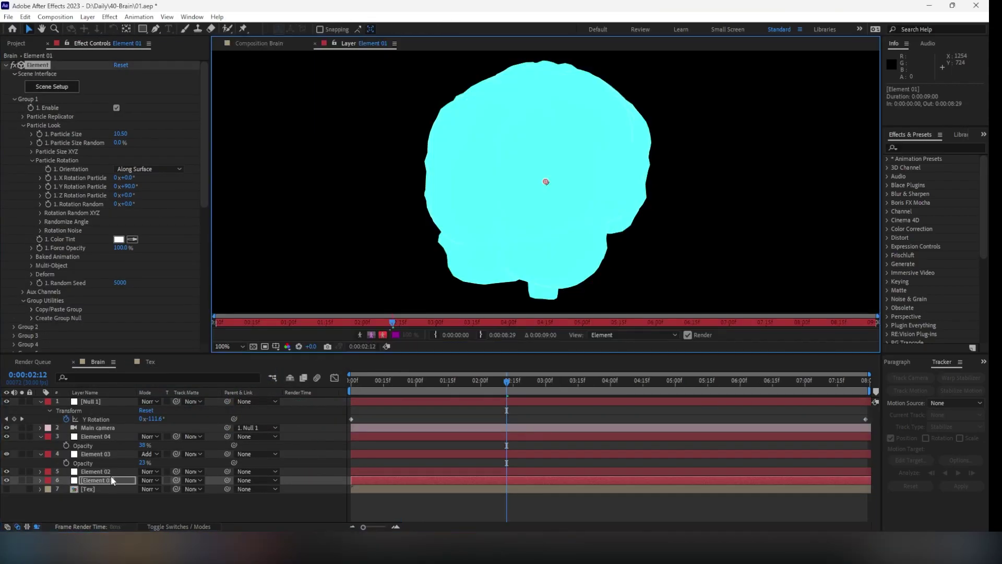
double_click(104, 485)
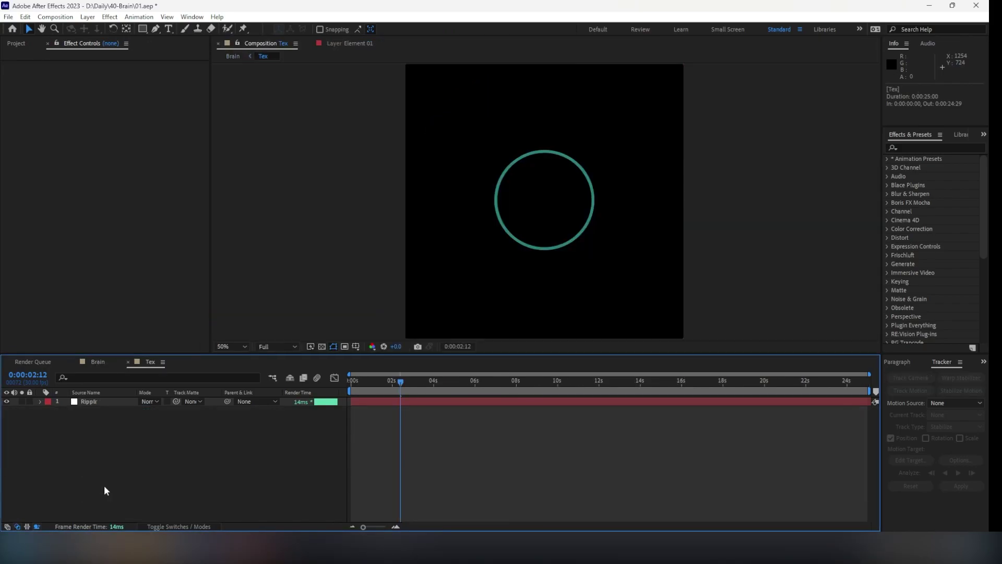
left_click(88, 402)
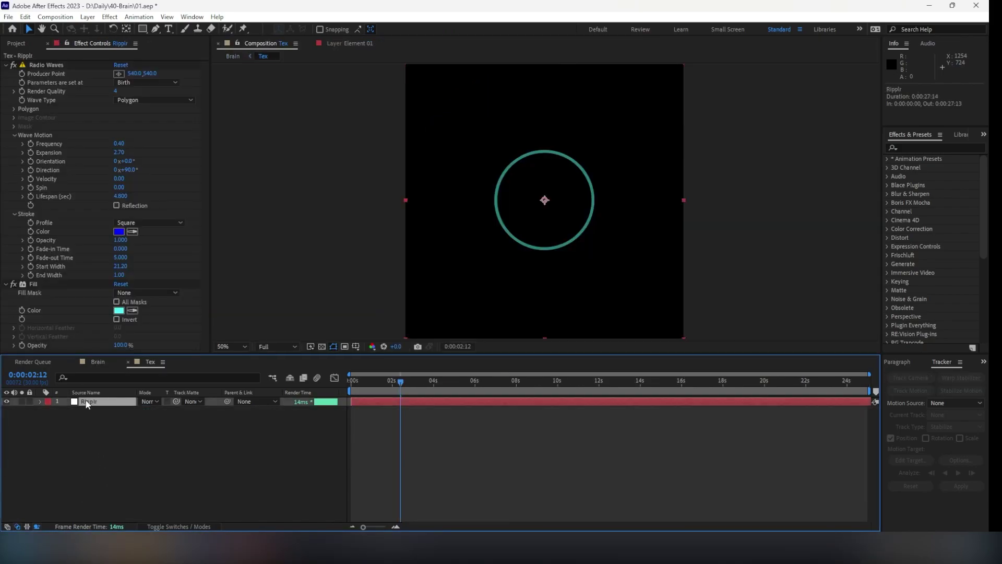
left_click(32, 285)
key("Delete")
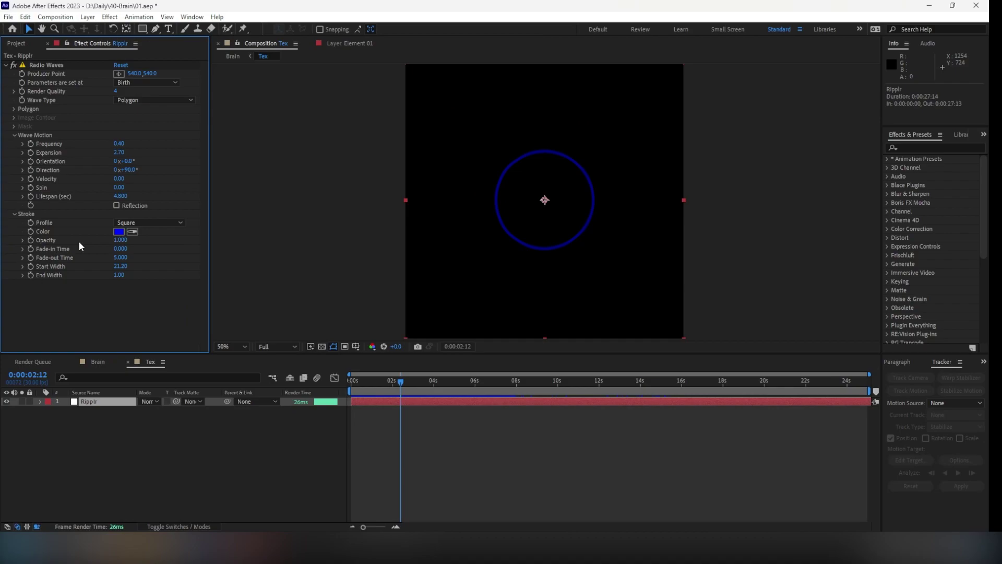
- Set the Radio Waves stroke color on the Ripplr layer to cyan 33FFE5 and check it in the Brain composition
left_click(119, 232)
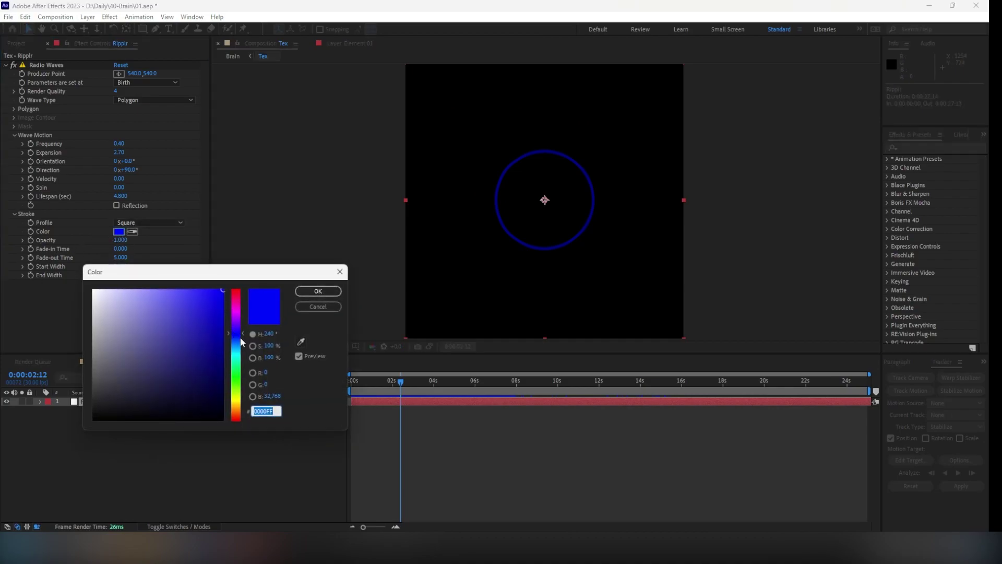
left_click_drag(241, 340, 242, 359)
left_click(194, 286)
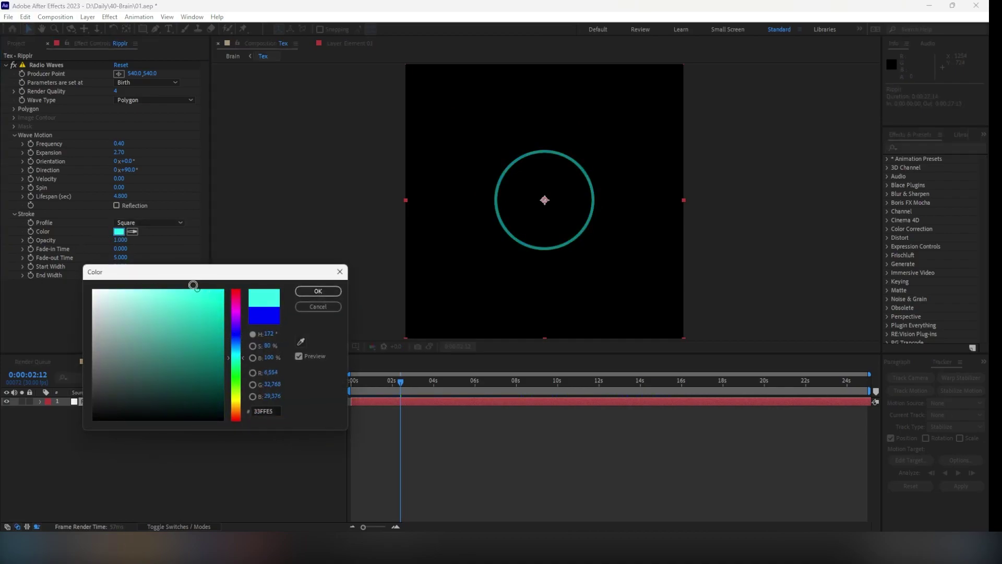
left_click(315, 291)
left_click(186, 450)
key("shift+comma")
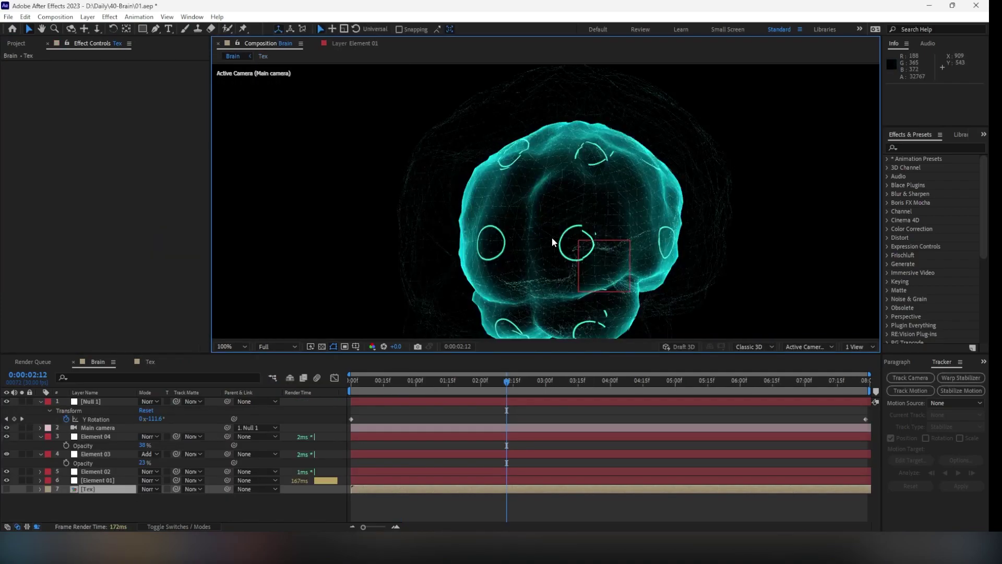
- Examine the Ripplr layer in the Tex composition against the transparency grid, and return to the Brain composition
double_click(101, 489)
left_click(105, 397)
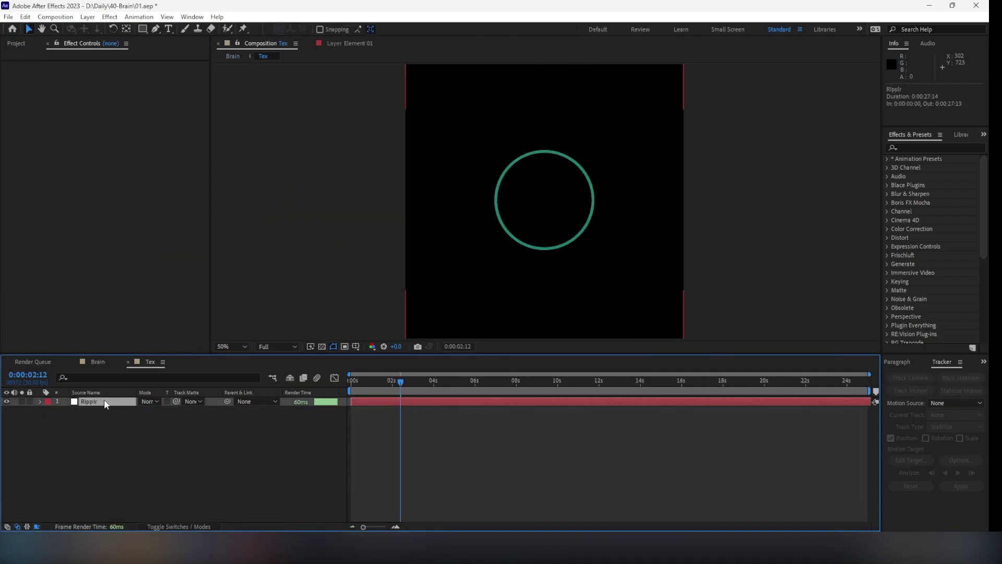
left_click(322, 347)
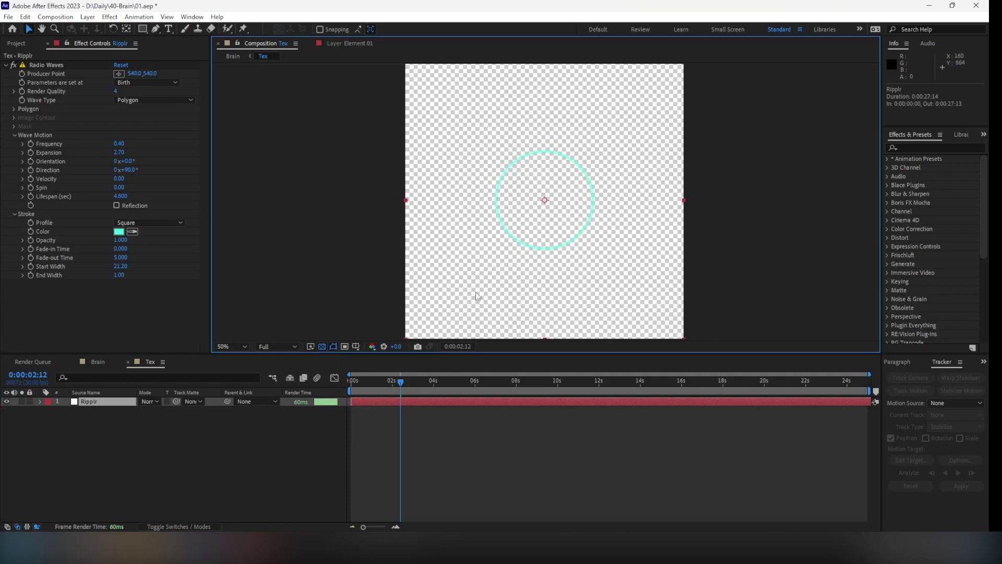
left_click(322, 346)
key("Tab")
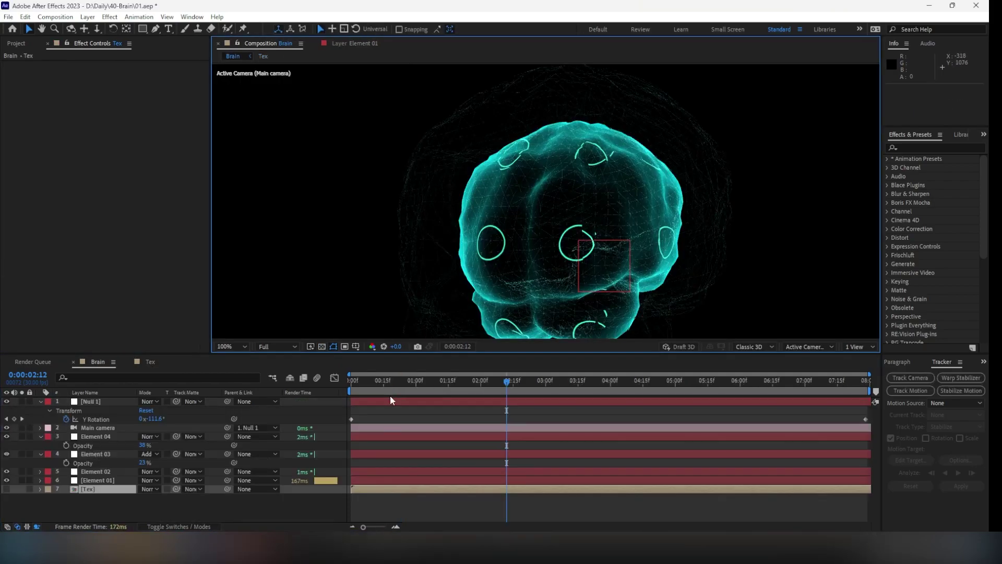
- Scrub the Brain timeline to 0:00:05:24 to examine the rings on the brain surface, undoing the accidental Element 04 move
left_click_drag(425, 390, 464, 409)
left_click_drag(474, 490, 357, 491)
left_click(613, 220)
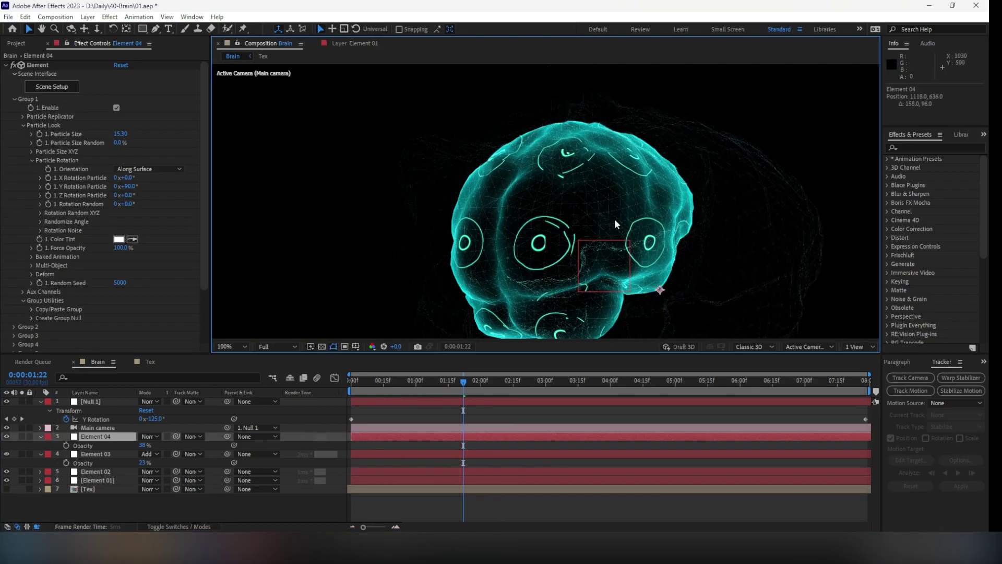
key("ctrl+z")
left_click_drag(462, 381, 728, 390)
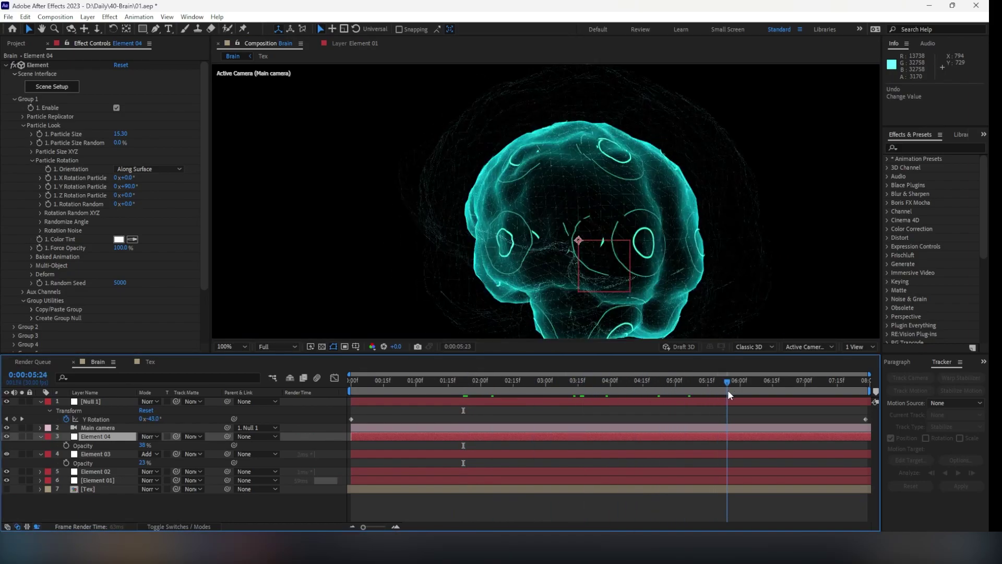
- Open the Scene Setup of Element 01 and inspect the Photo Holder material's illumination texture
left_click(53, 86)
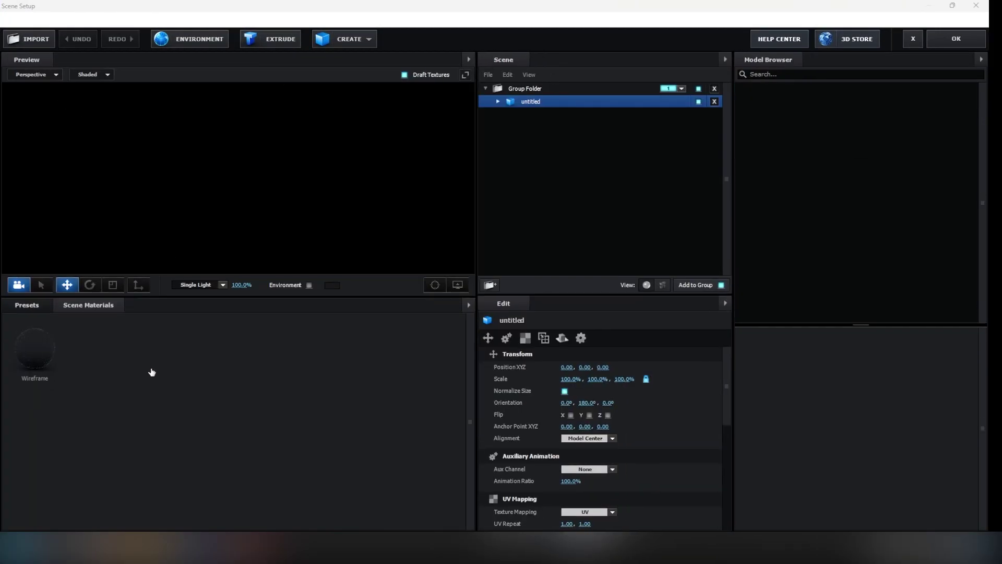
left_click(956, 39)
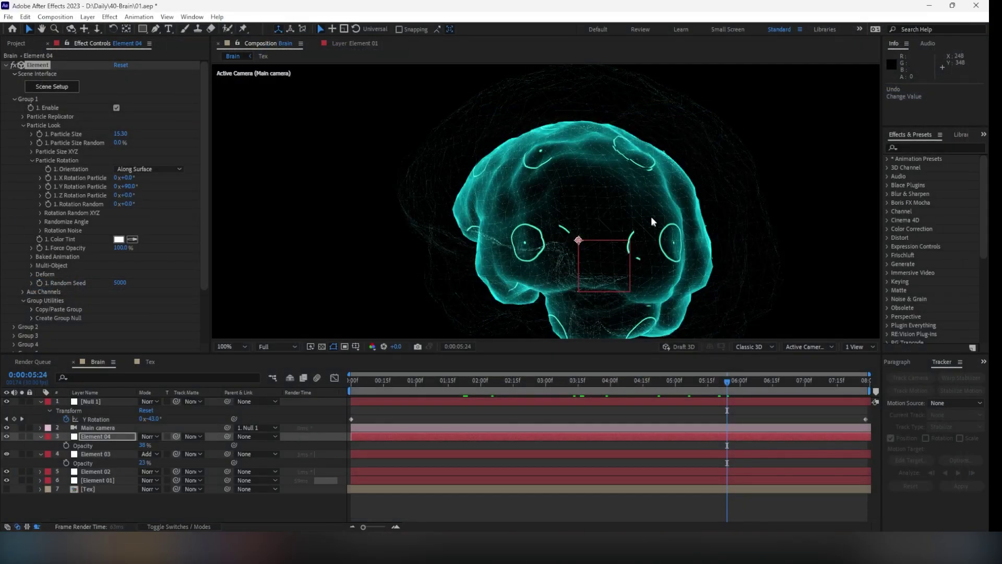
left_click(109, 480)
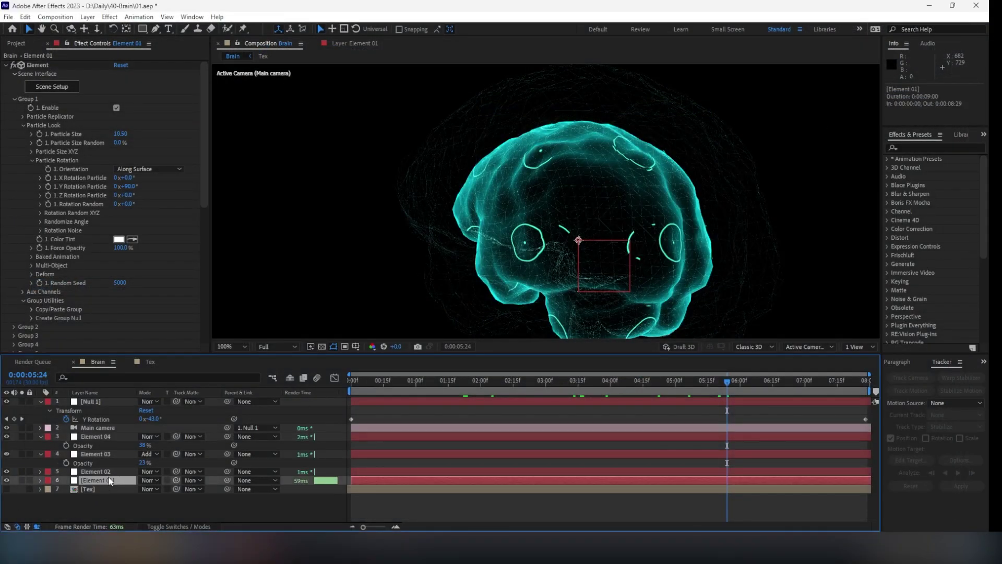
left_click(72, 87)
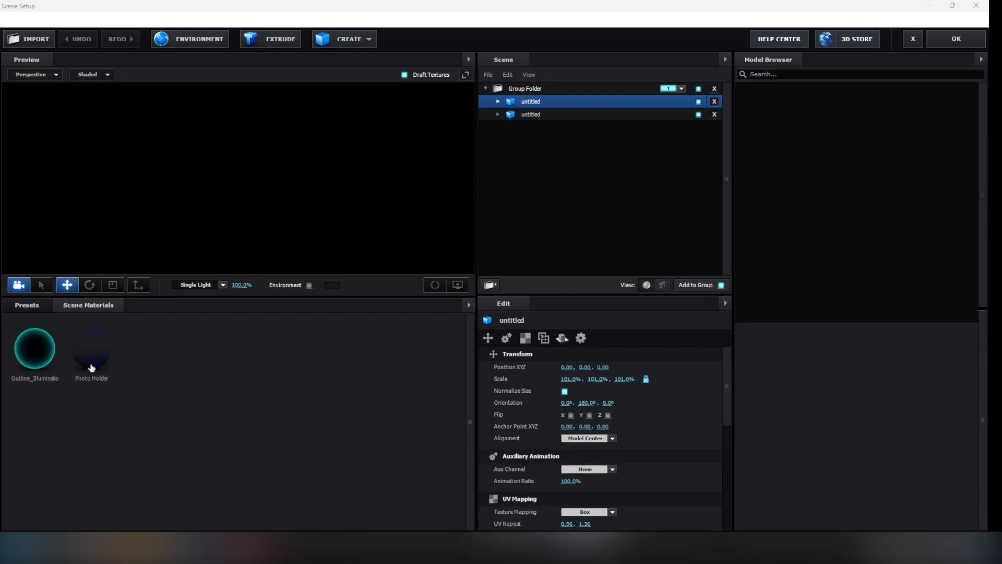
left_click(92, 351)
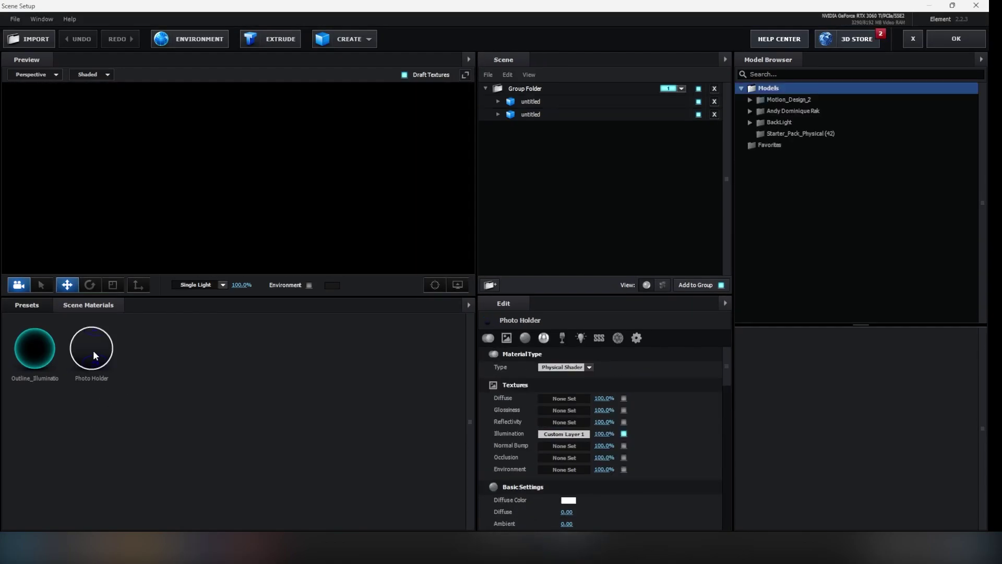
left_click(560, 435)
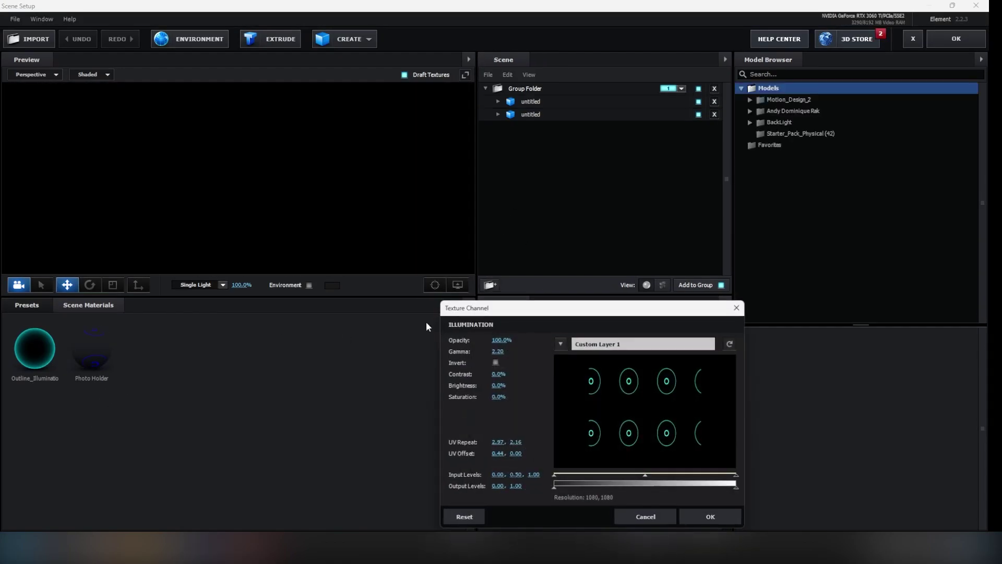
left_click(662, 516)
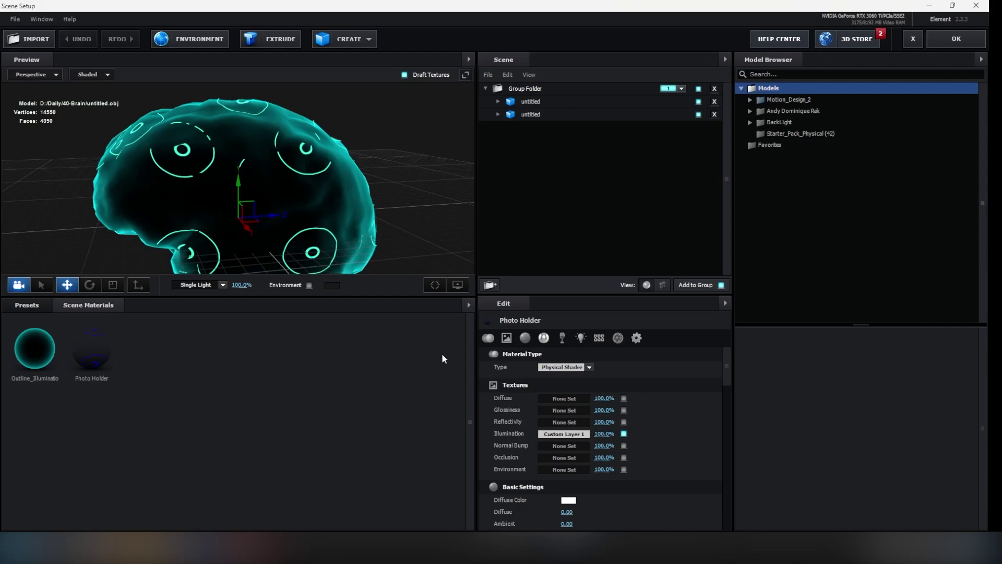
- Set the UV Repeat of the Photo Holder illumination texture to 1.00, 1.00
left_click(561, 435)
left_click(499, 442)
type("1")
key("Return")
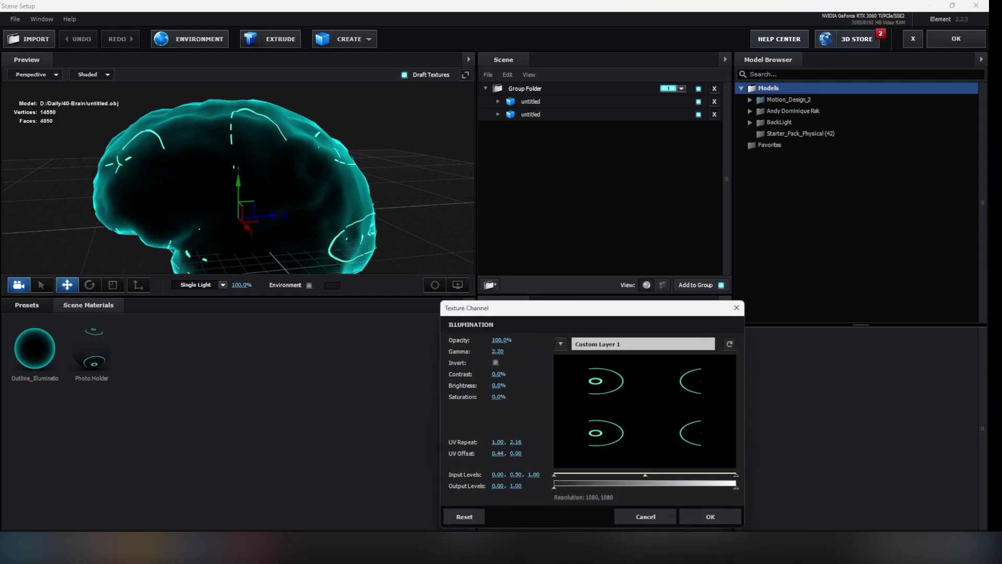
left_click(518, 442)
type("1")
key("Return")
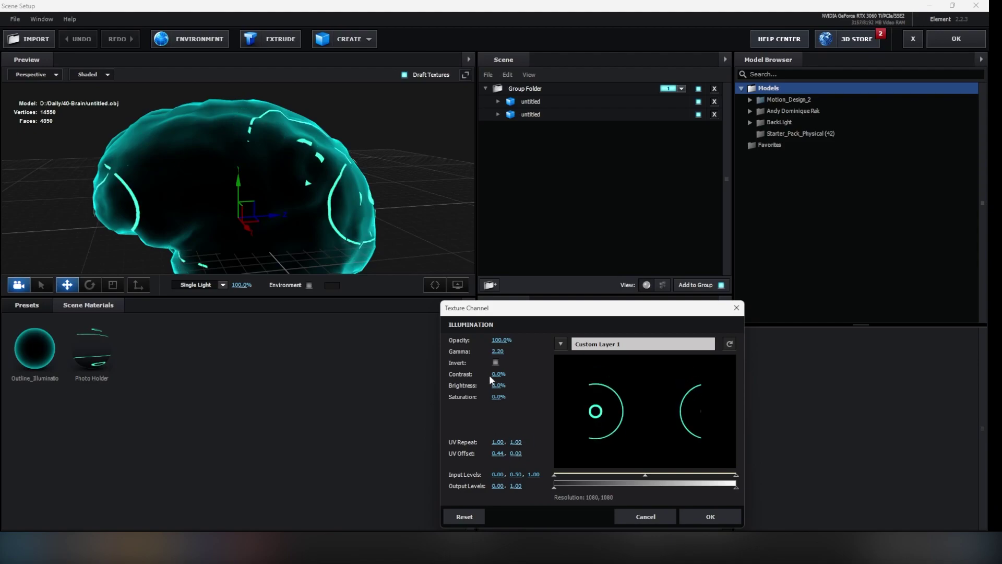
left_click_drag(499, 442, 505, 440)
left_click(499, 442)
type("1")
key("Return")
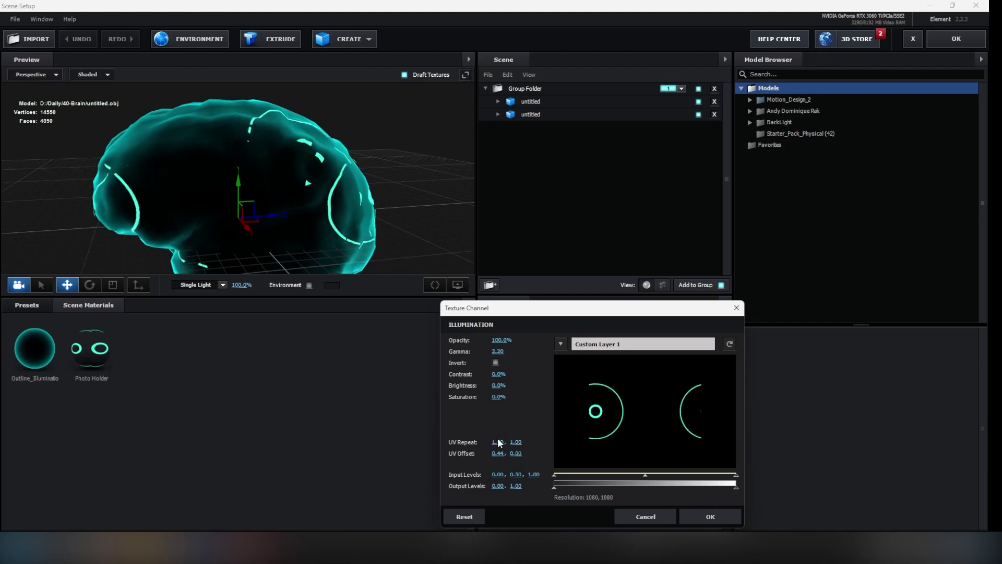
left_click(738, 517)
- Set the UV Mapping repeat of the first untitled brain model to 1.00, 1.00
left_click(543, 100)
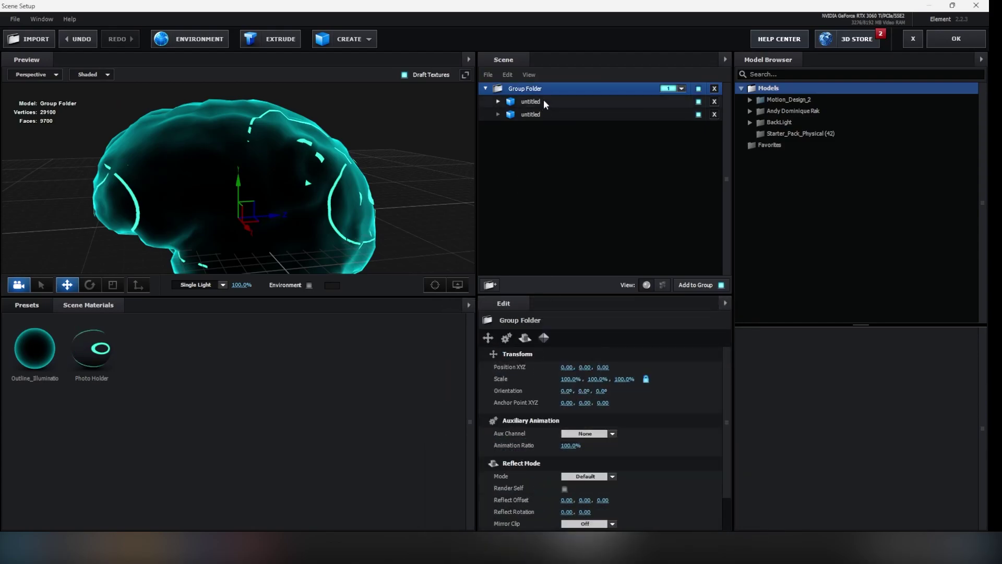
left_click_drag(564, 380, 566, 381)
left_click(583, 379)
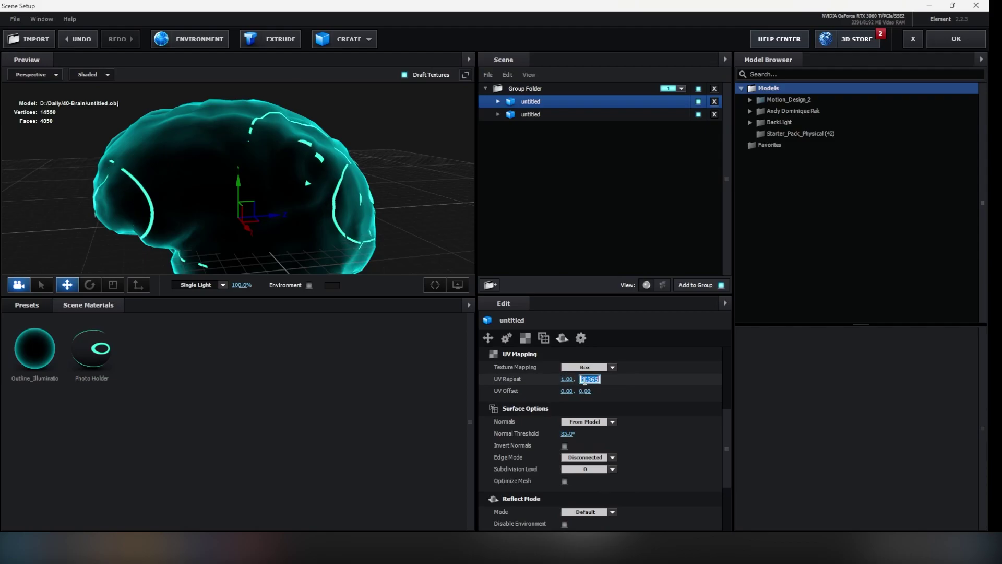
type("1")
key("Return")
- Set the model's texture mapping to Plane YZ, apply the scene, and scrub the Brain timeline to 0:00:07:05
left_click_drag(322, 197, 306, 157)
left_click(578, 368)
left_click(650, 488)
left_click_drag(398, 205, 399, 148)
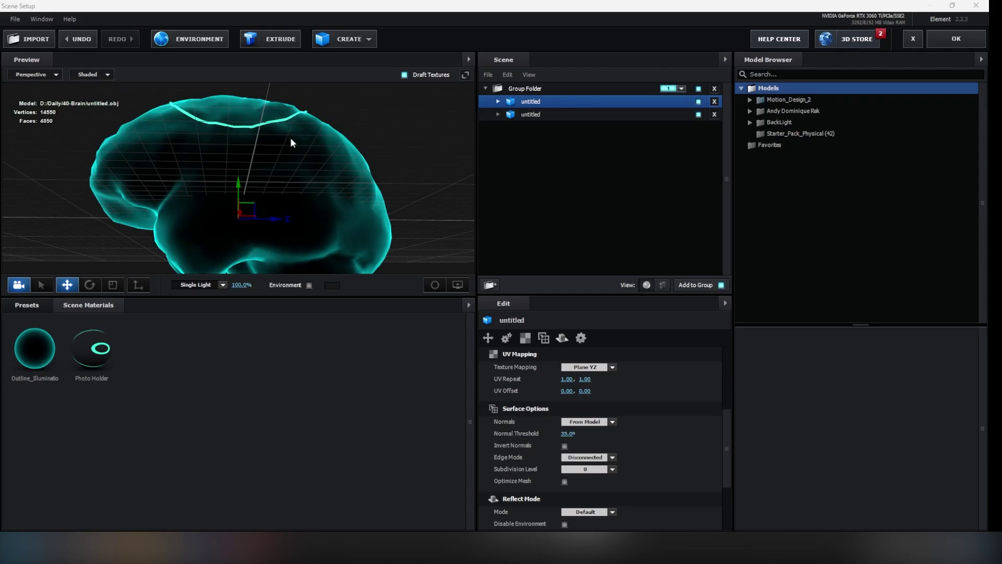
left_click(956, 39)
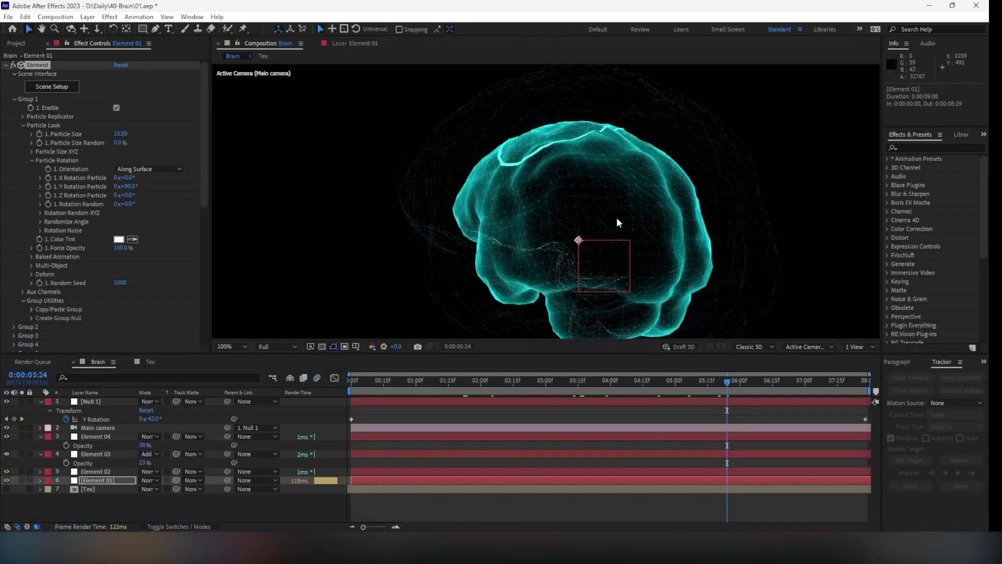
left_click_drag(380, 388, 812, 359)
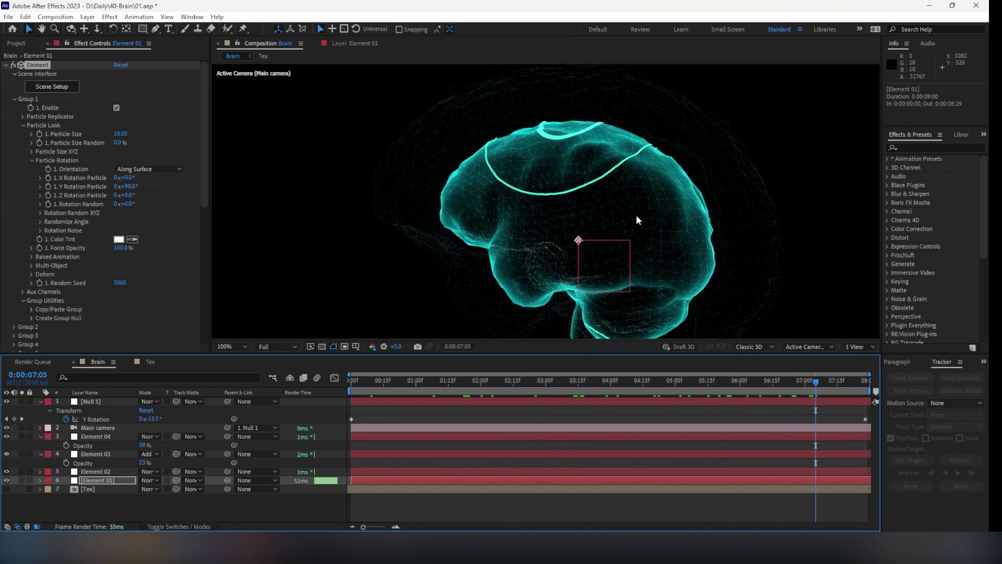
- Set the Radio Waves lifespan of the Ripplr layer to 9.000 and check the result in the Brain composition
left_click(150, 362)
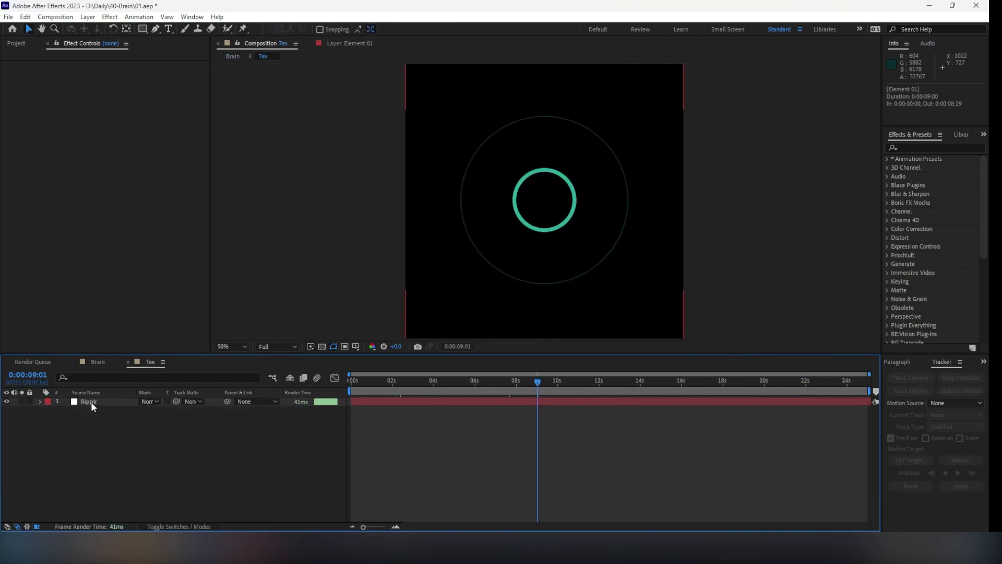
left_click(91, 401)
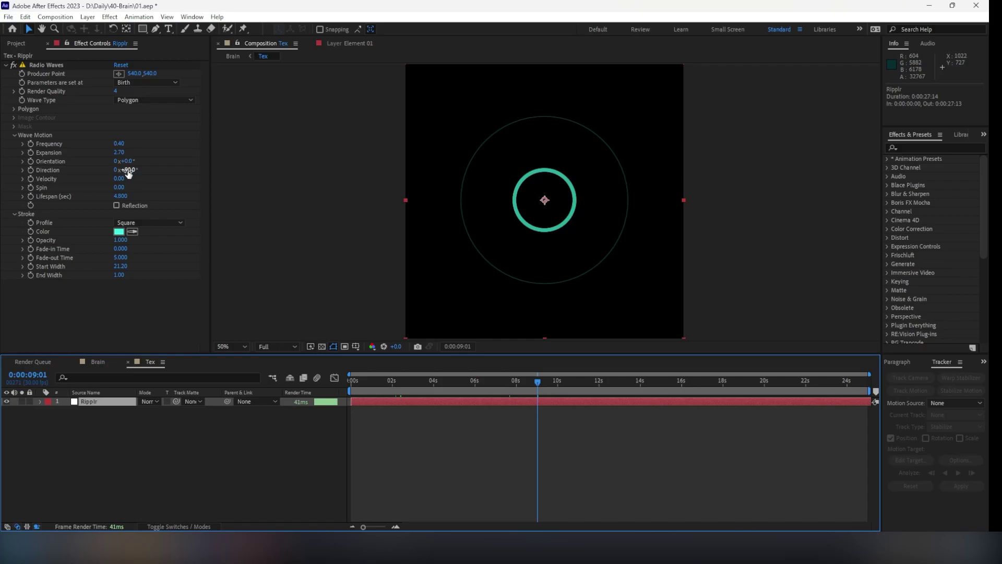
left_click_drag(121, 196, 141, 193)
left_click(150, 462)
key("Tab")
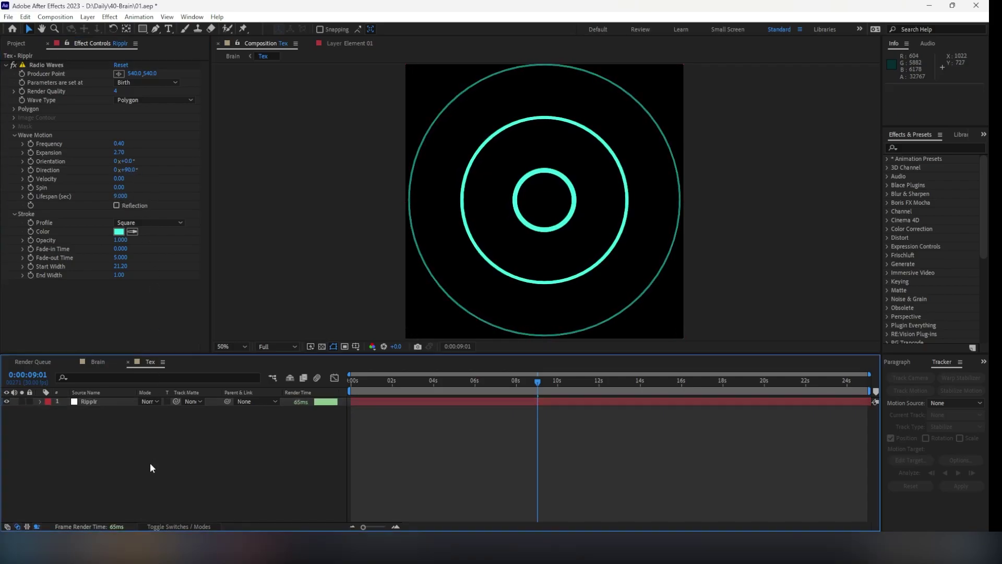
left_click(118, 463)
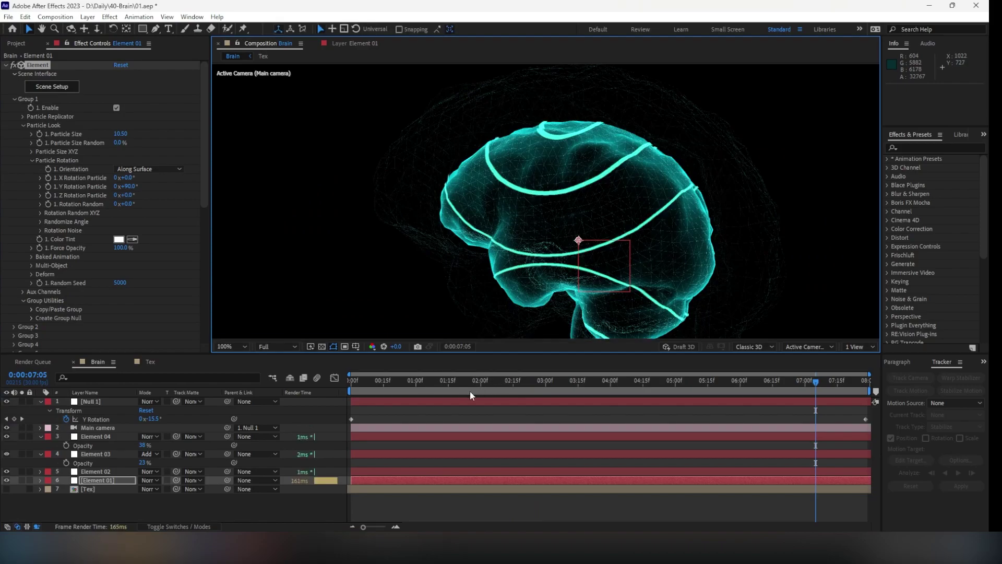
- Open a second viewer for the Brain composition and set the Ripplr layer's Radio Waves lifespan to 6.000 in Tex
right_click(117, 507)
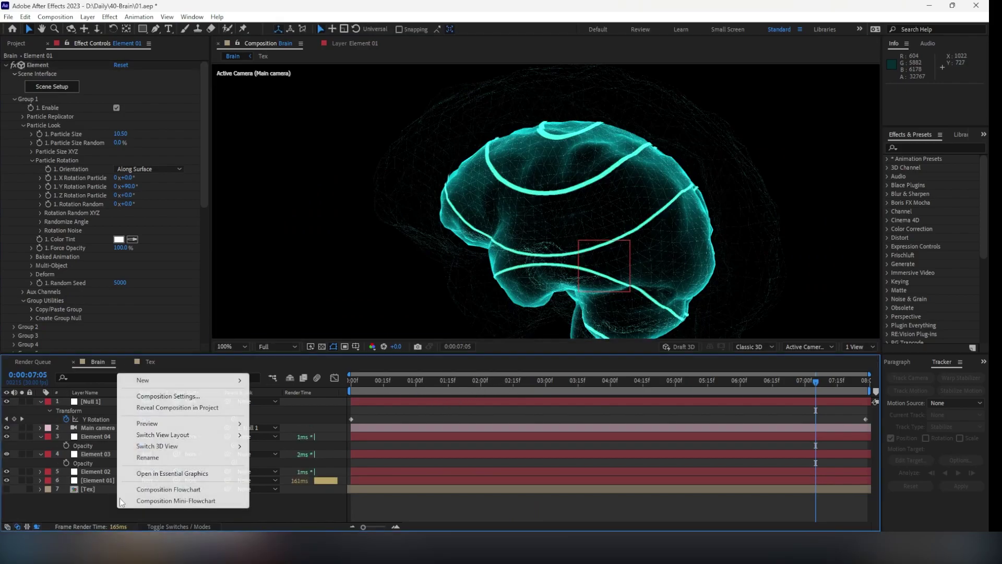
mouse_move(235, 381)
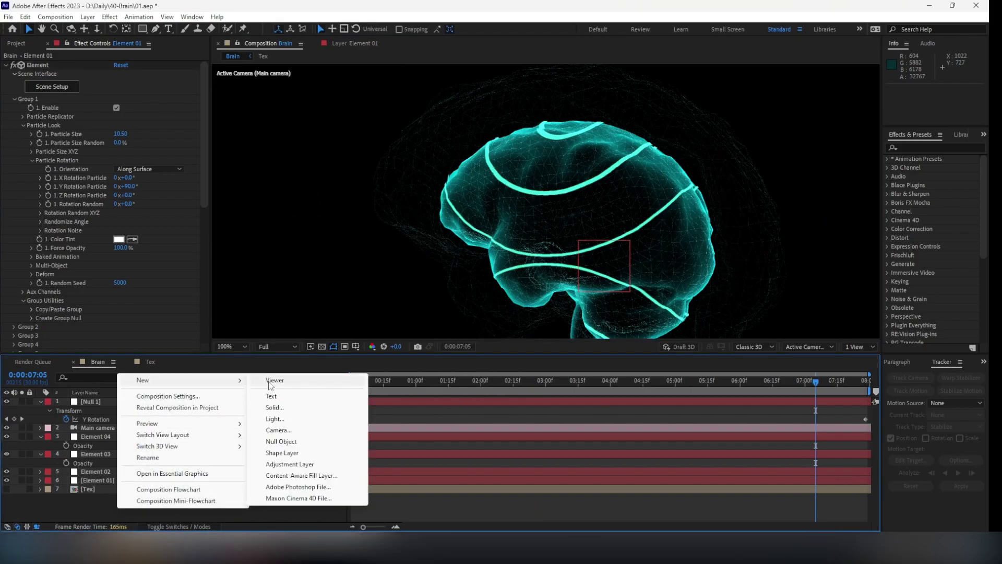
left_click(273, 380)
double_click(115, 488)
left_click(119, 403)
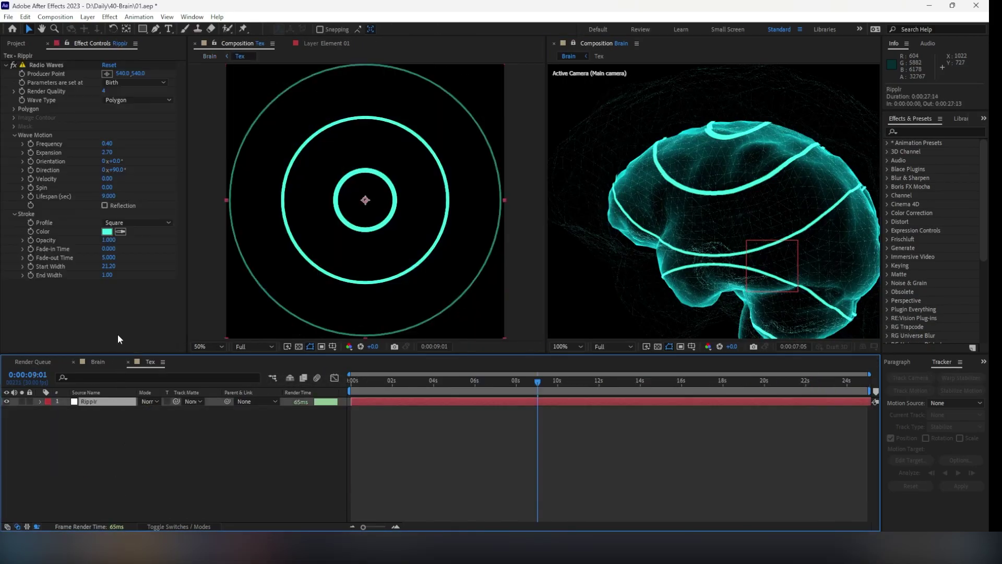
mouse_move(110, 197)
left_mouse_down()
mouse_move(96, 203)
mouse_move(109, 198)
left_mouse_up()
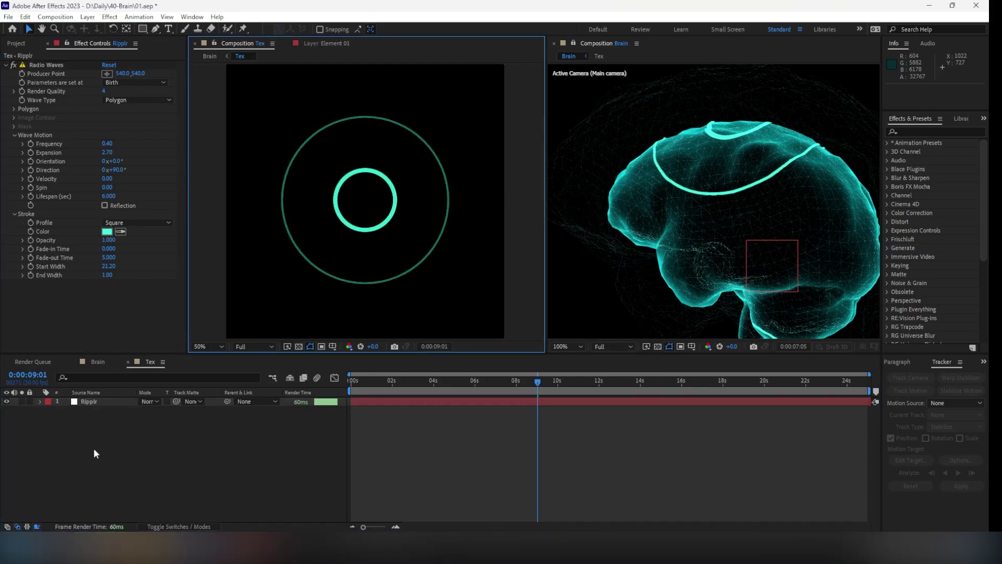
- Return to the Brain composition and close the second viewer
left_click(97, 361)
left_click(504, 383)
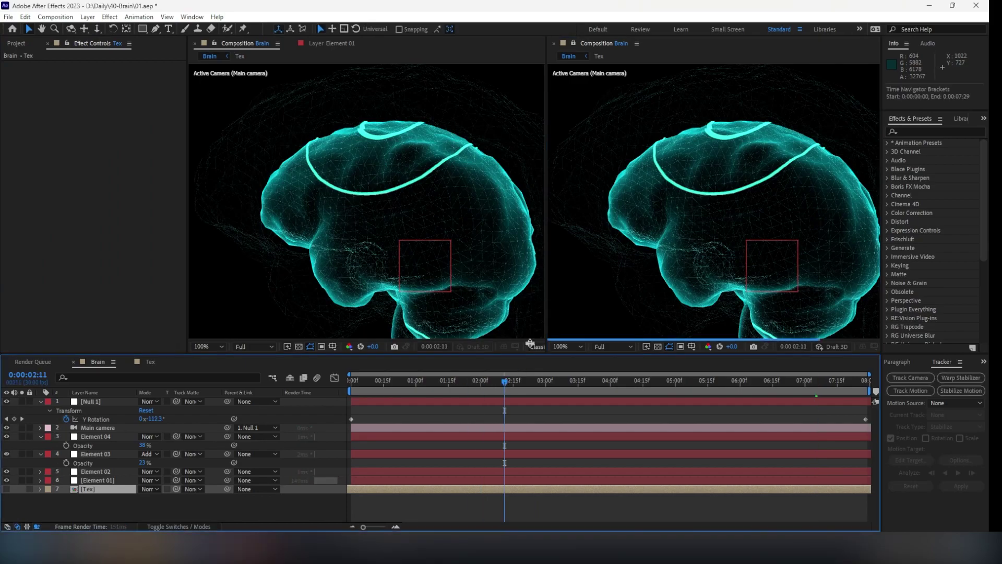
left_click(554, 43)
- Preview the Brain animation from its start
left_click_drag(443, 489, 425, 486)
left_click(352, 381)
key("space")
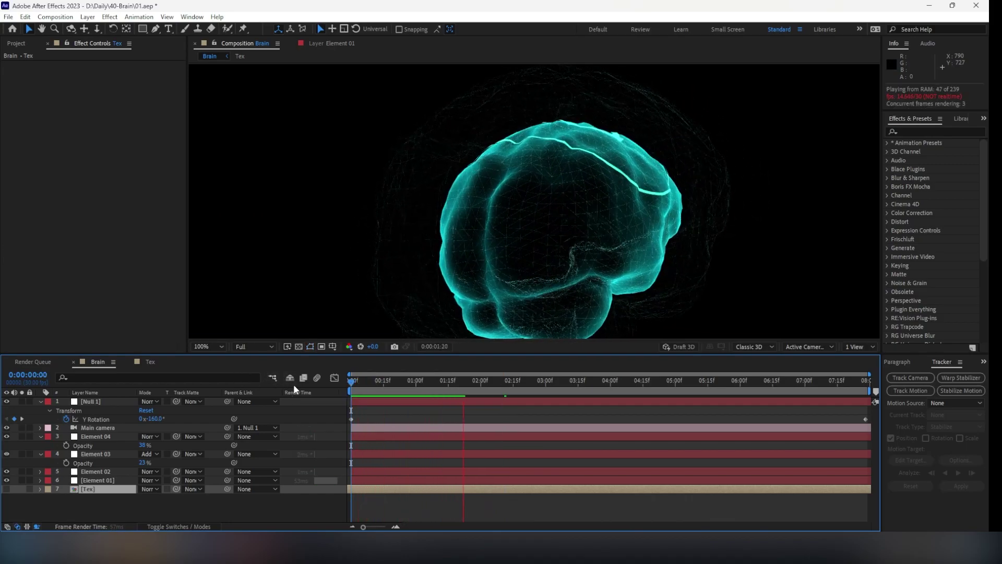
- Go to 0:00:05:25, open the Element scene setup for the Element 01 layer and select the Photo Holder material
left_click_drag(373, 390, 729, 399)
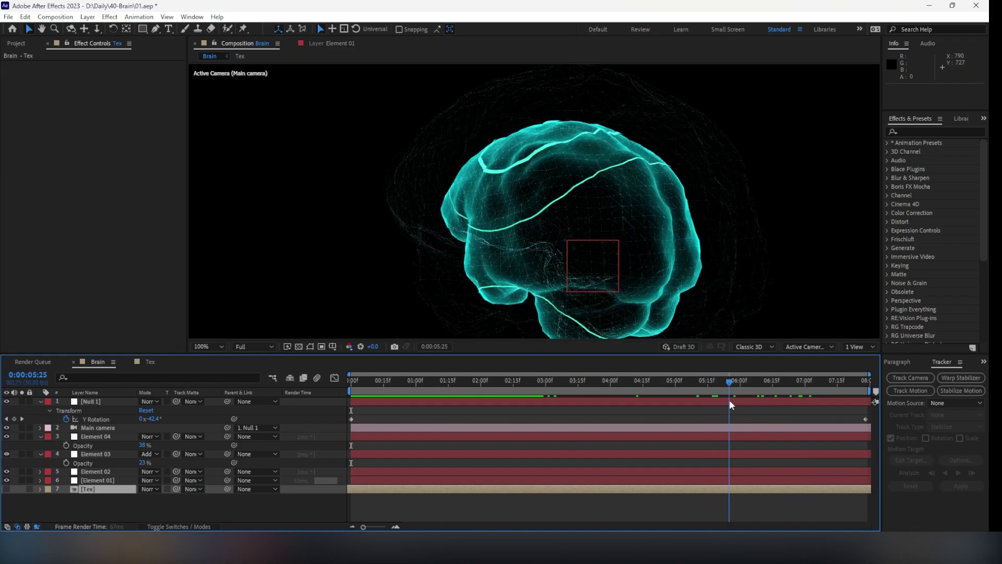
left_click(108, 401)
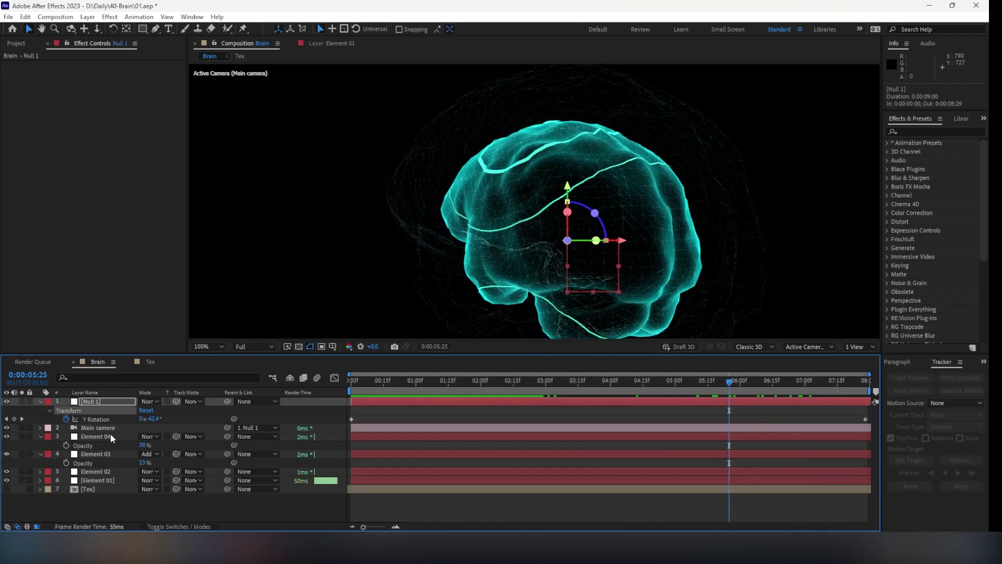
left_click(104, 480)
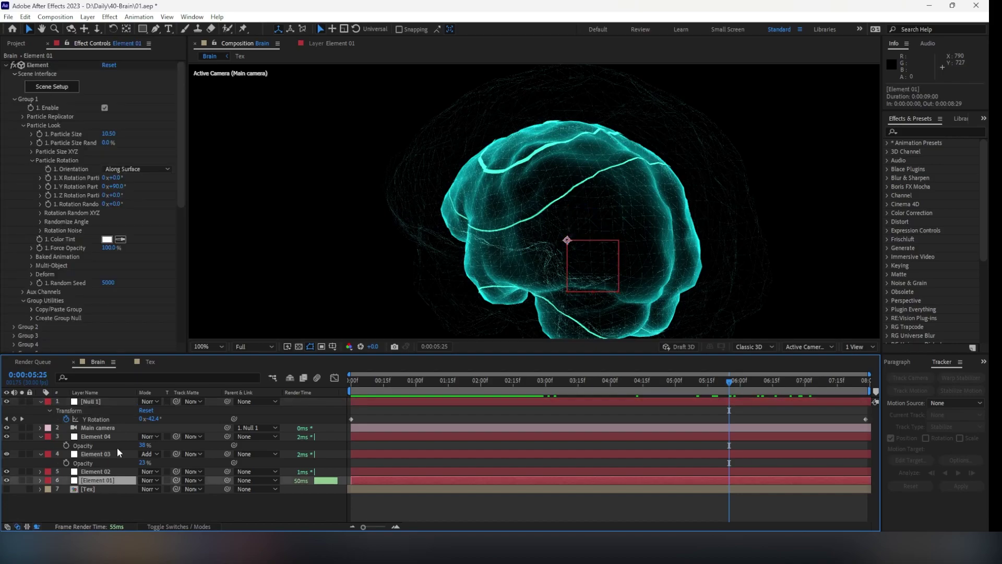
left_click(60, 86)
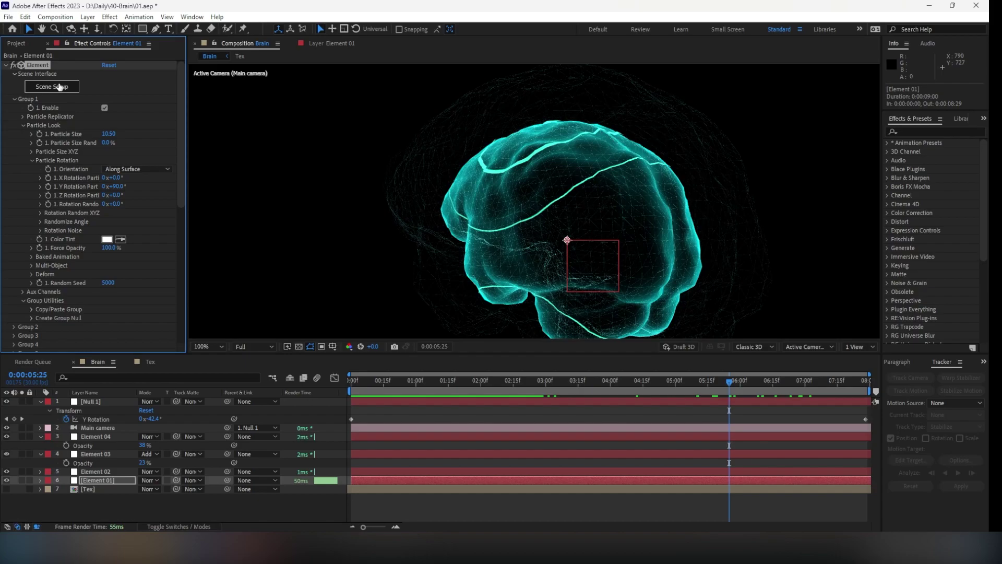
left_click(60, 87)
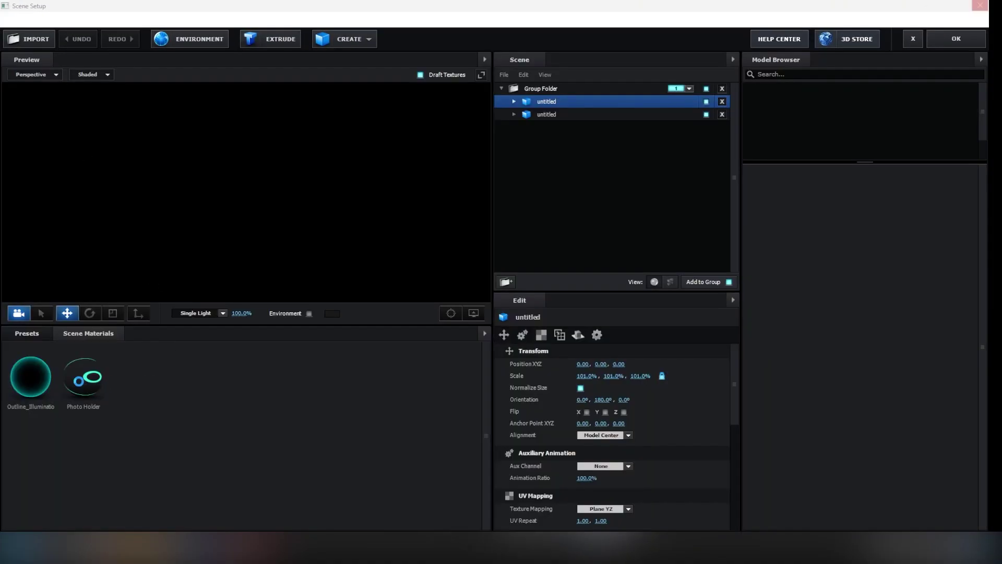
left_click(82, 378)
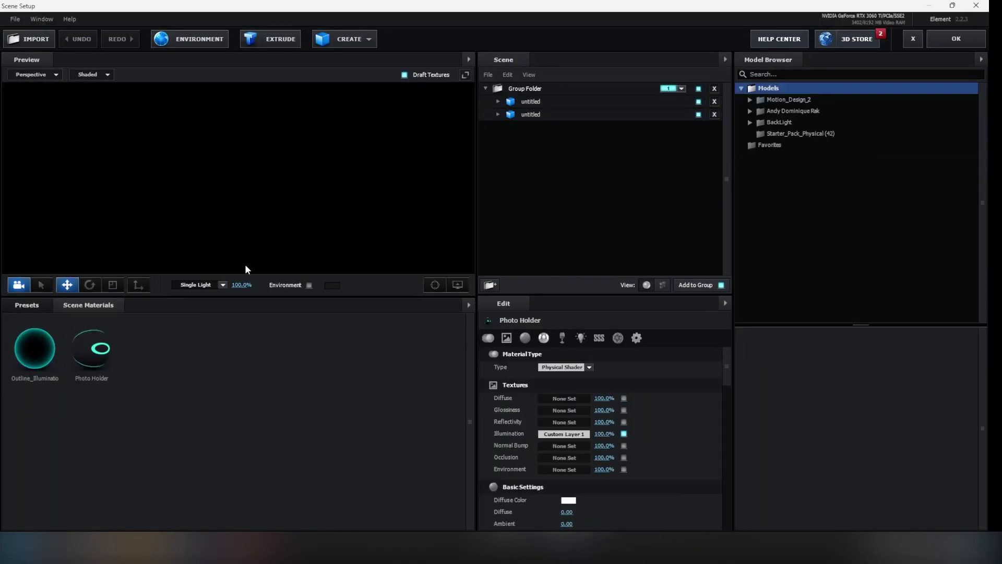
- Set the first untitled model's UV Repeat to 0.67, 0.76 and UV Offset to 0.02, 0.10, and apply the scene changes
left_click(542, 101)
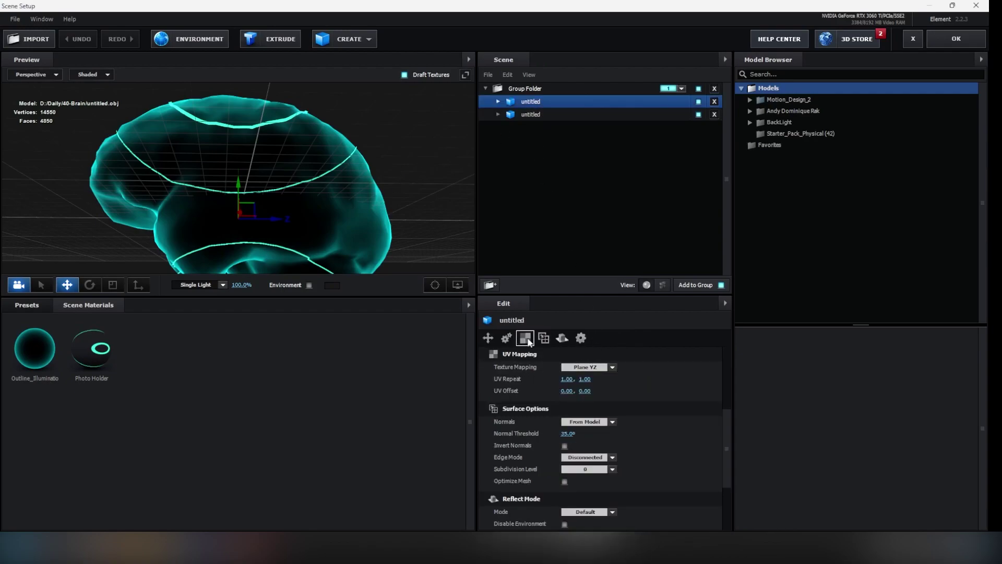
mouse_move(567, 379)
left_mouse_down()
mouse_move(587, 377)
mouse_move(564, 378)
left_mouse_up()
left_click(459, 285)
left_click_drag(344, 209, 224, 219)
left_click_drag(277, 156, 333, 183)
mouse_move(585, 379)
left_mouse_down()
mouse_move(608, 377)
mouse_move(558, 380)
mouse_move(597, 390)
left_mouse_up()
left_click_drag(120, 156, 275, 191)
left_click_drag(568, 379, 587, 392)
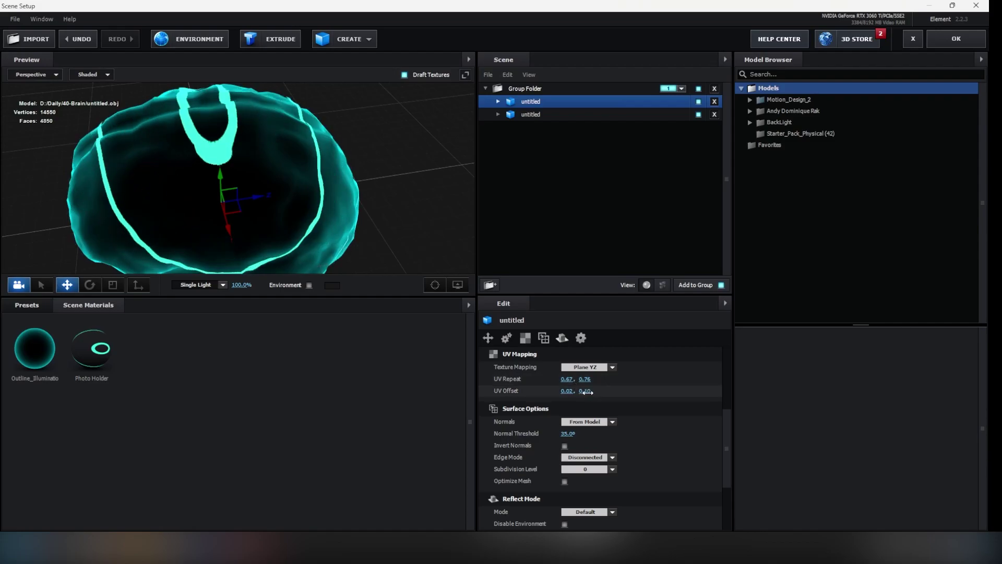
left_click_drag(324, 198, 368, 202)
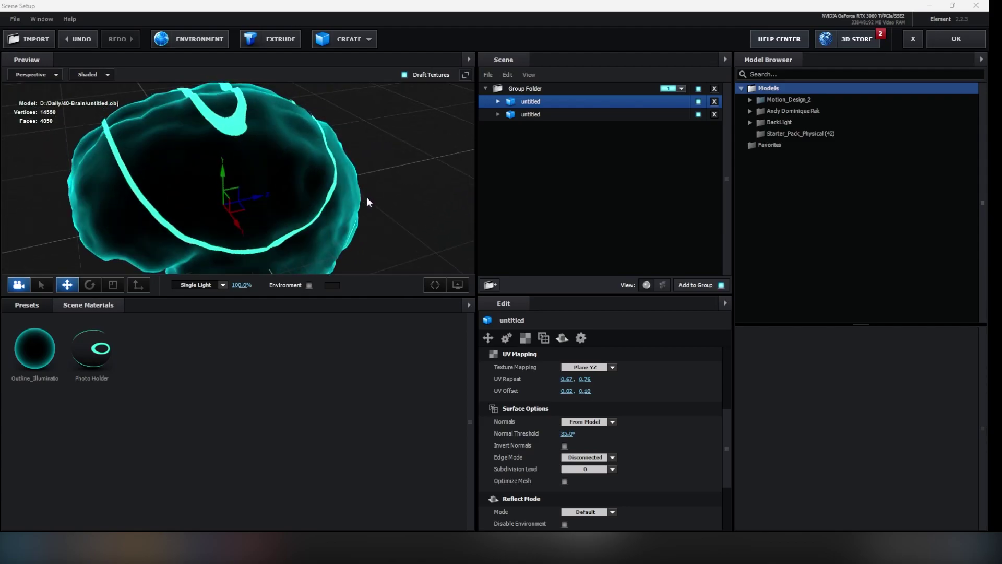
left_click(956, 38)
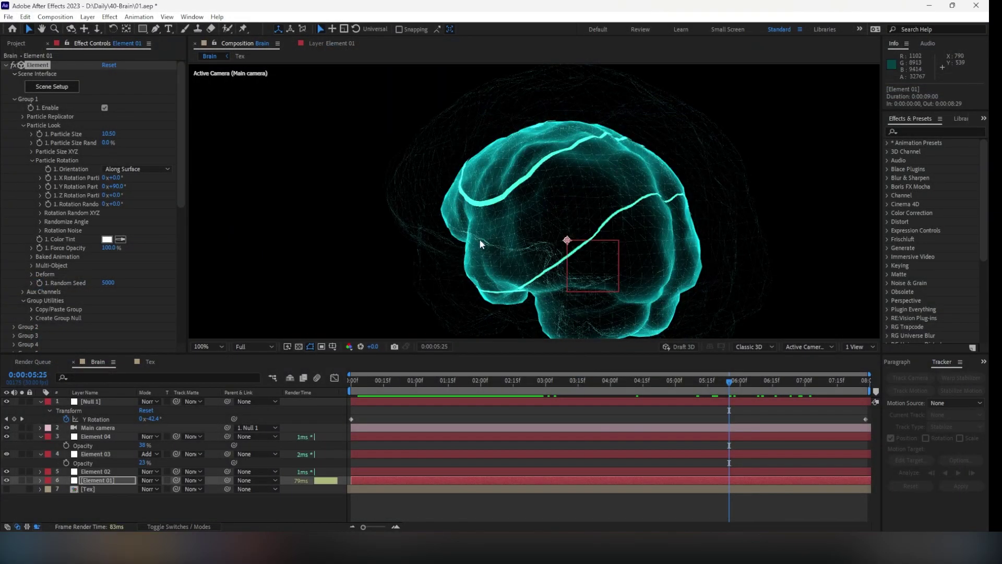
- Check the ripple lines on the brain across the timeline up to 0:00:06:26
scroll(478, 238, "down", 2)
left_click_drag(384, 380, 797, 378)
scroll(610, 179, "up", 2)
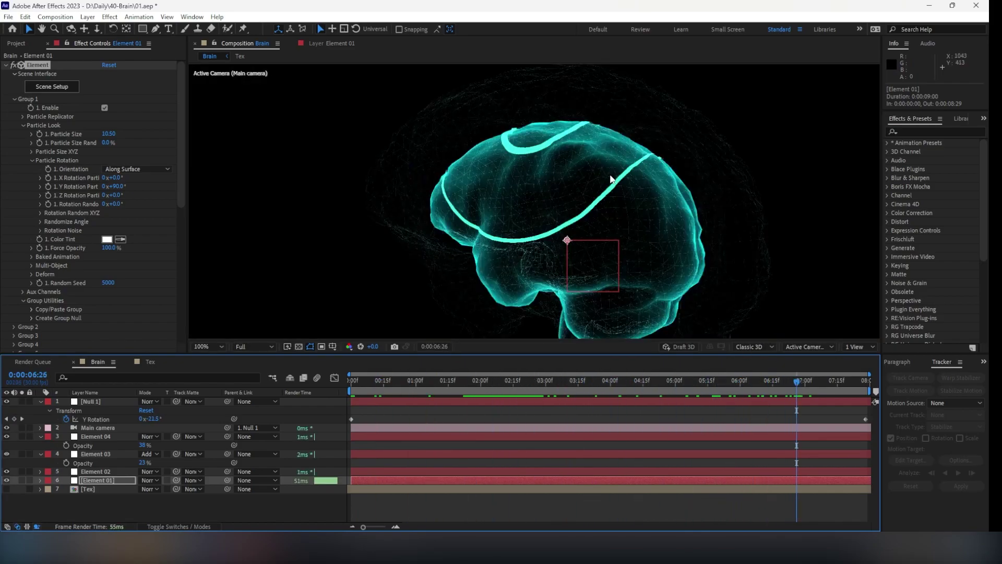
- Collapse the Element effect's settings on the Element 01 layer, deselect the layer and save the project
left_click(14, 78)
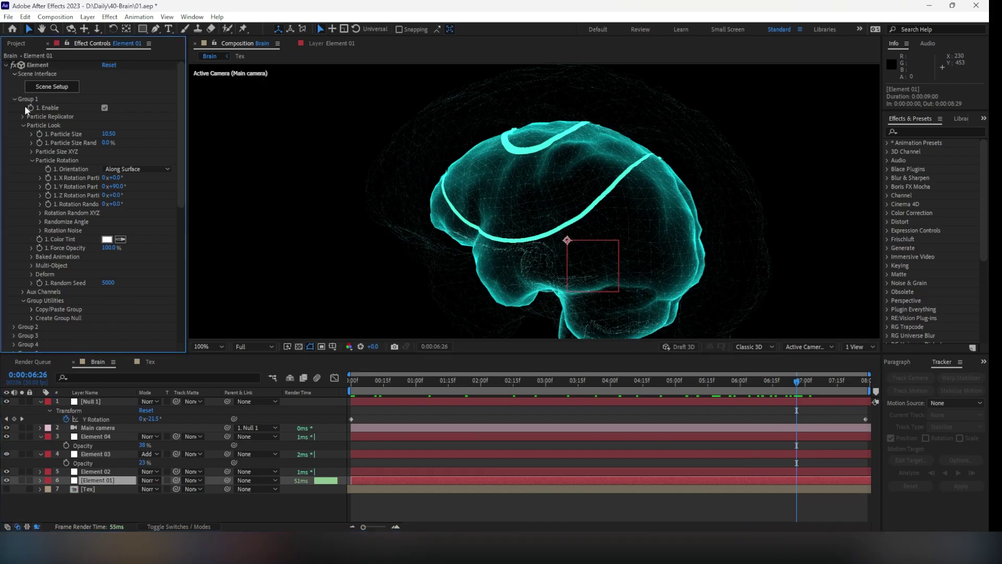
left_click(6, 65)
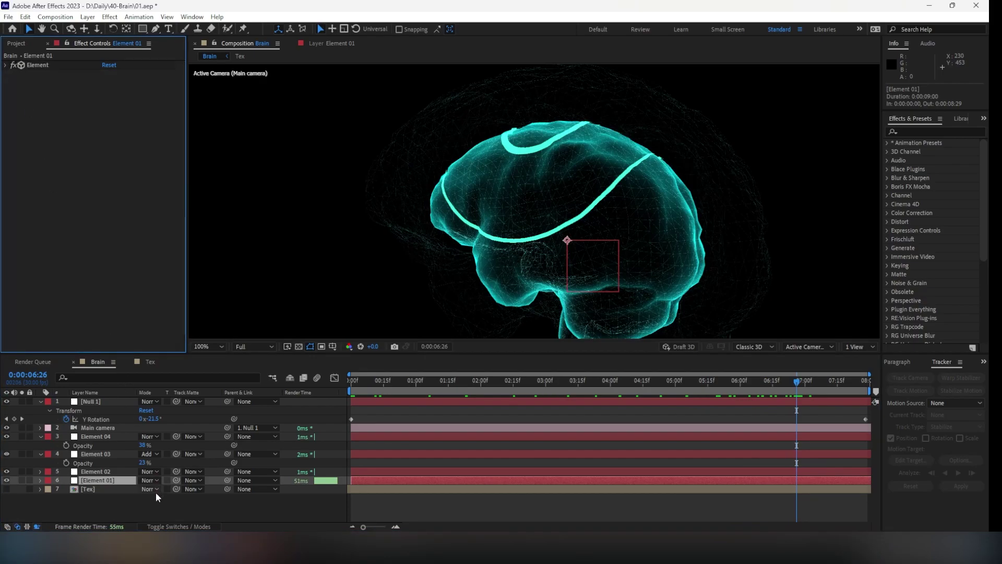
left_click(157, 510)
key("ctrl+s")
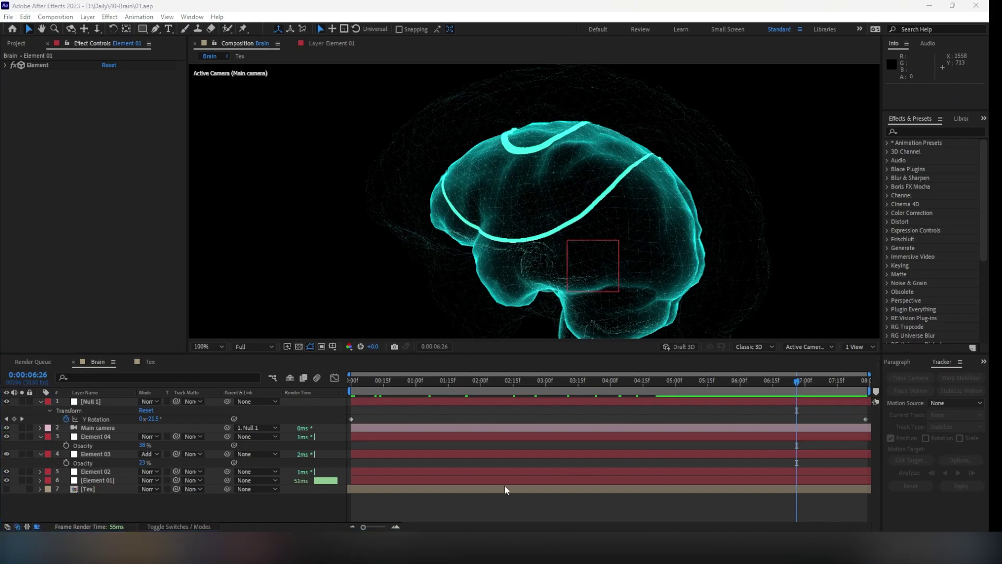
- Keep the Brain composition locked in a second viewer and open the Tex composition beside it with the Ripplr layer selected
left_click(670, 385)
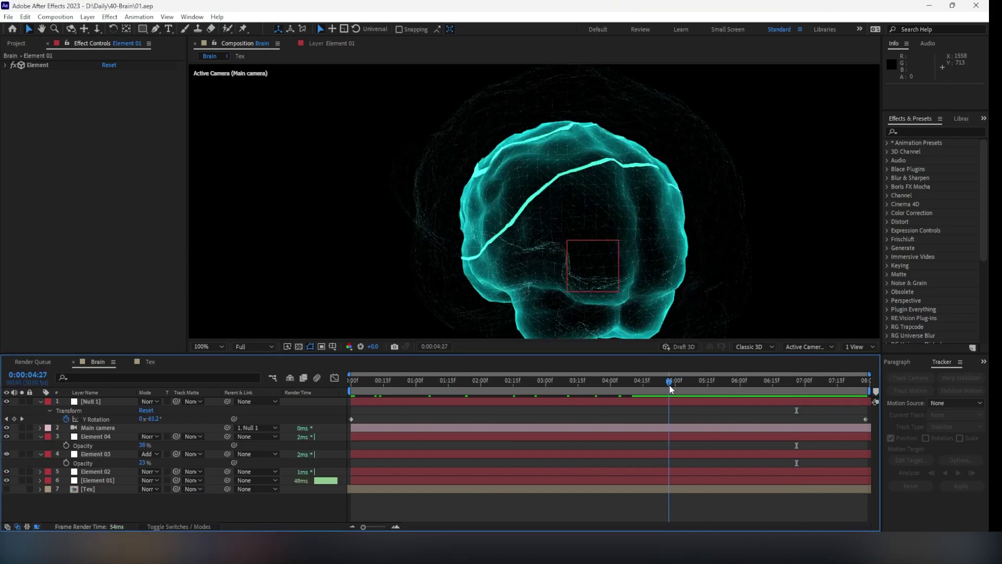
right_click(96, 494)
mouse_move(209, 368)
left_click(255, 367)
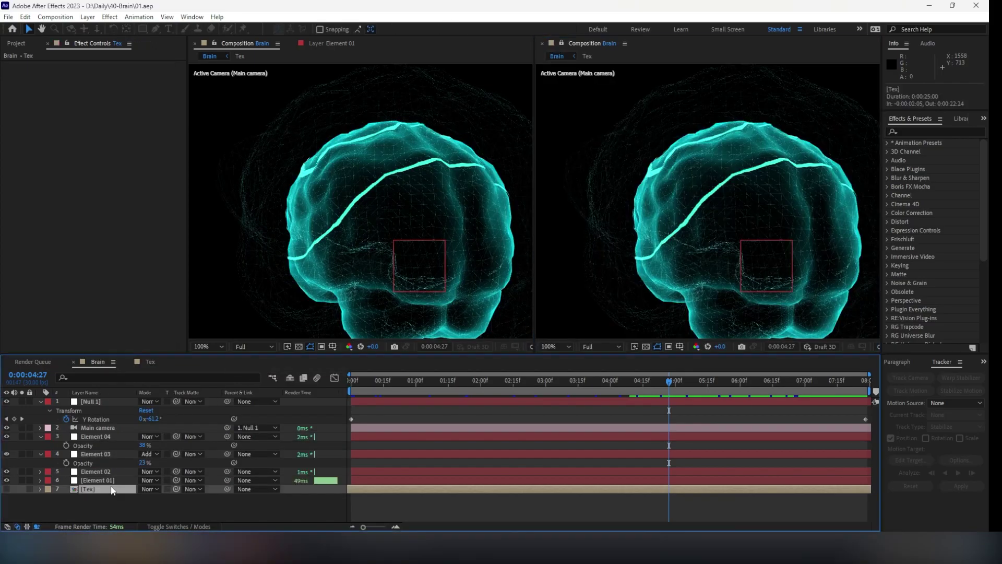
double_click(111, 485)
left_click(112, 401)
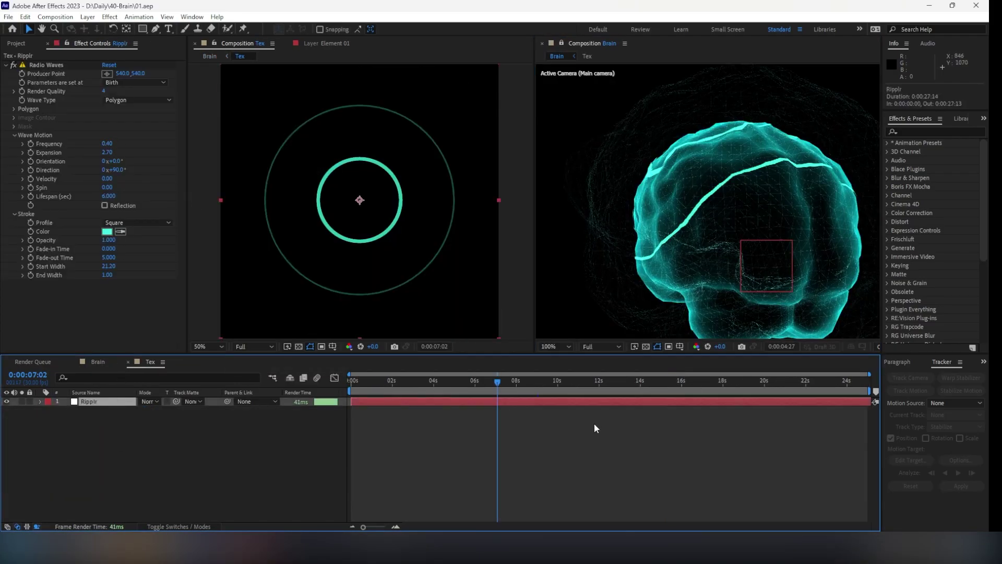
- Go to 0:00:09:08 and set the Ripplr layer's Radio Waves Start Width to 78.30
left_click_drag(511, 385, 543, 382)
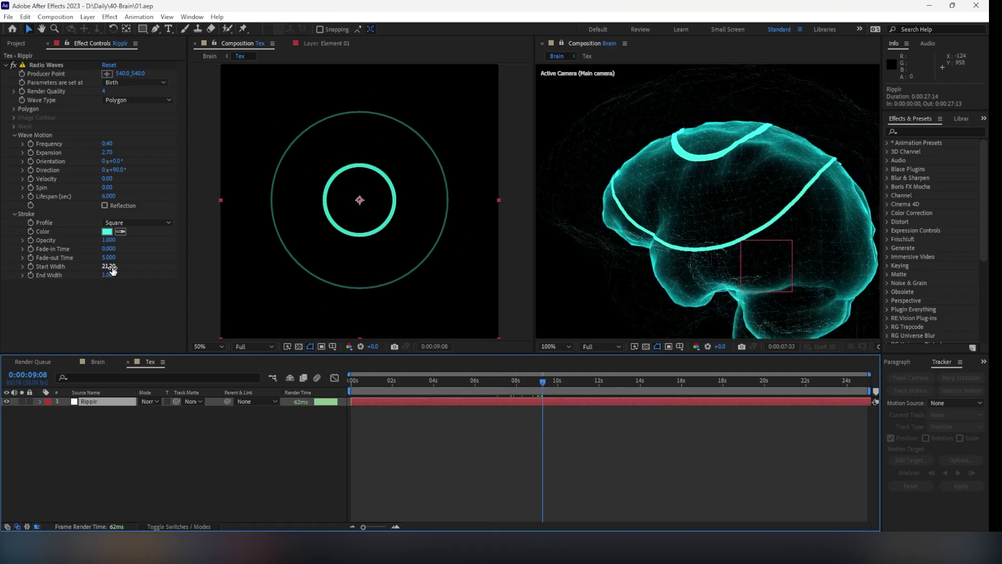
left_click_drag(110, 268, 414, 262)
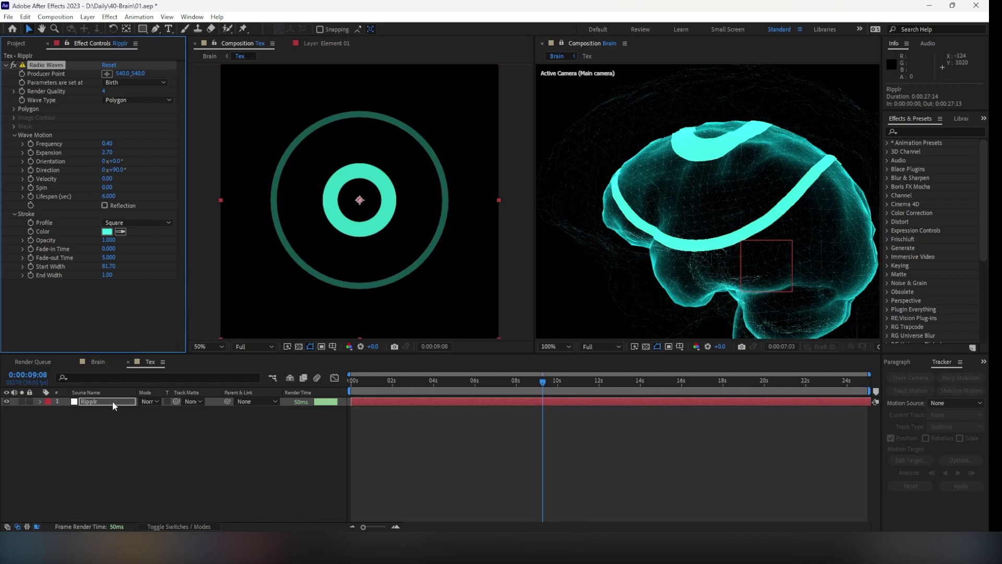
left_click(99, 267)
left_click_drag(106, 266, 104, 266)
- Try CC Ball Action on the Ripplr layer with a Ball Size of 275, and delete the effect
key("ctrl+space")
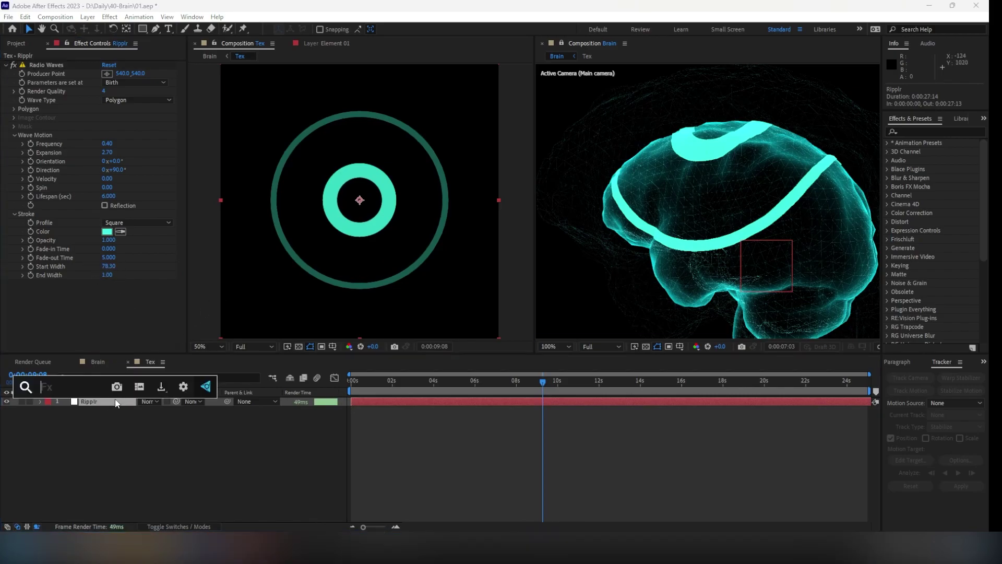
type("cc")
key("Return")
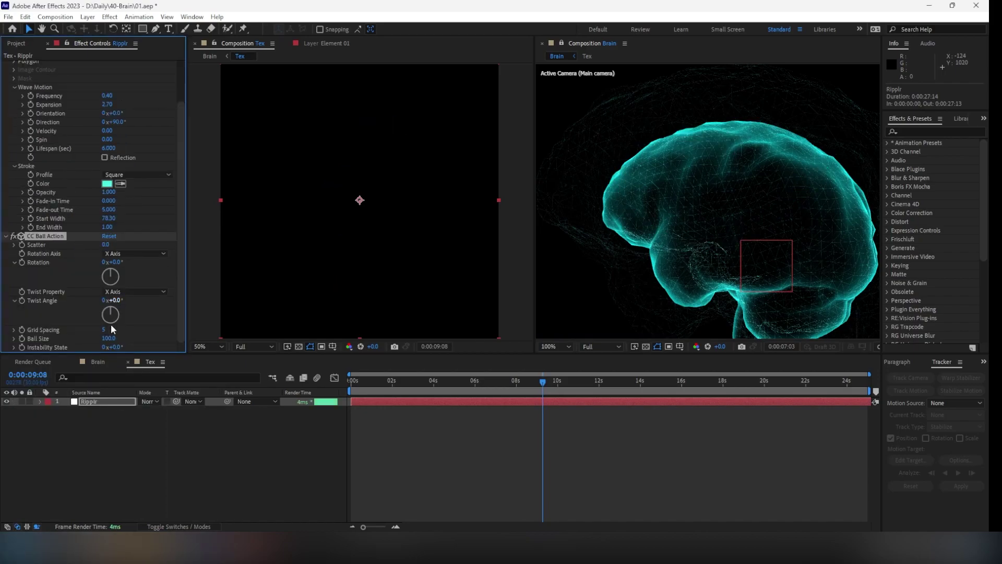
left_click_drag(73, 342, 74, 291)
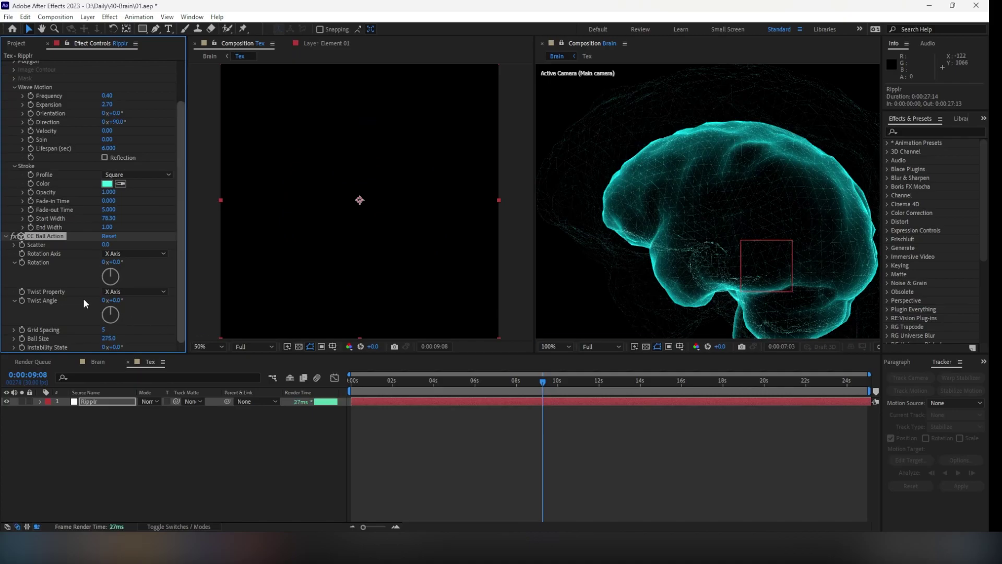
key("Delete")
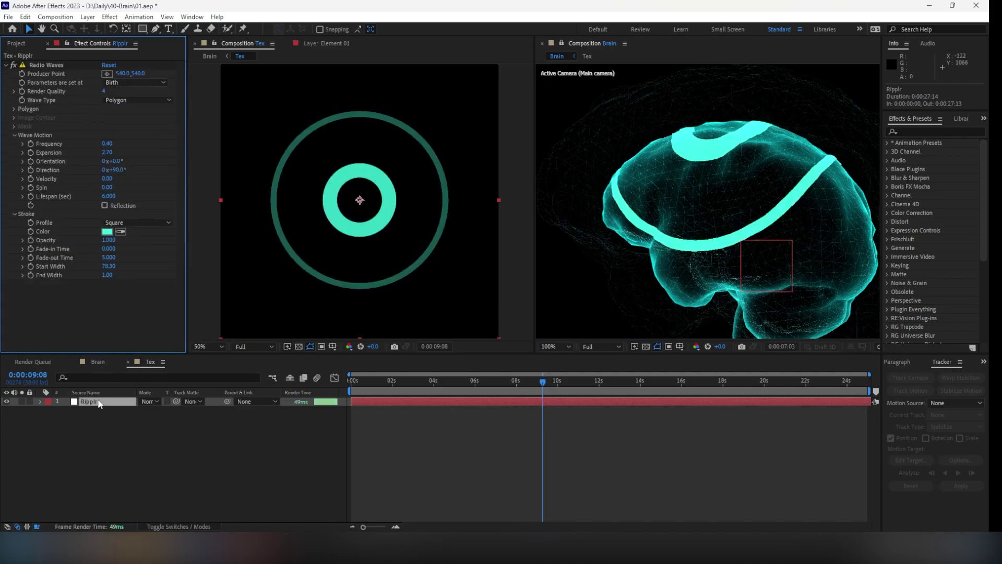
- Try pre-composing the Ripplr layer with its attributes left in Tex, and undo back past the effect deletion
key("ctrl+shift+c")
key("Return")
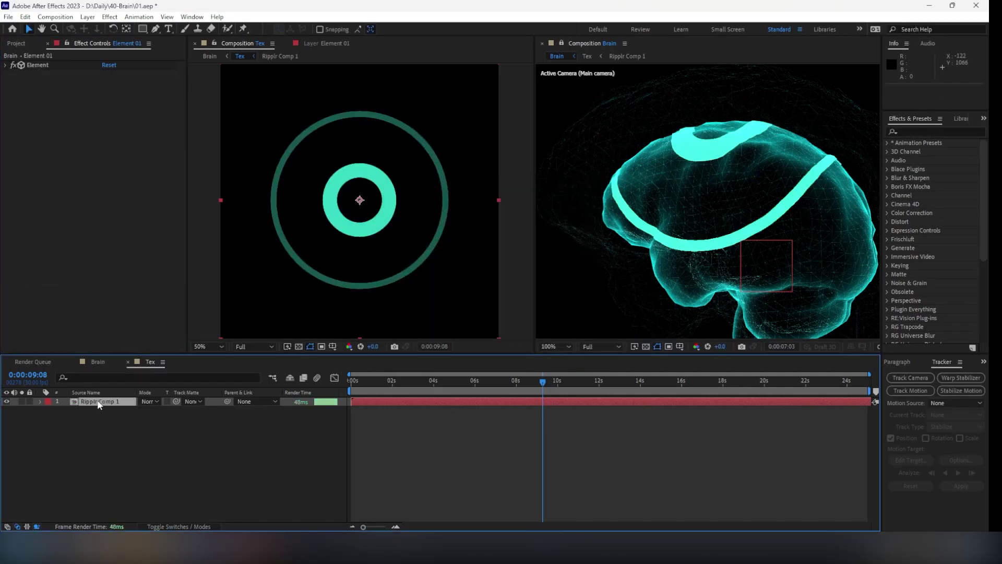
key("ctrl+z")
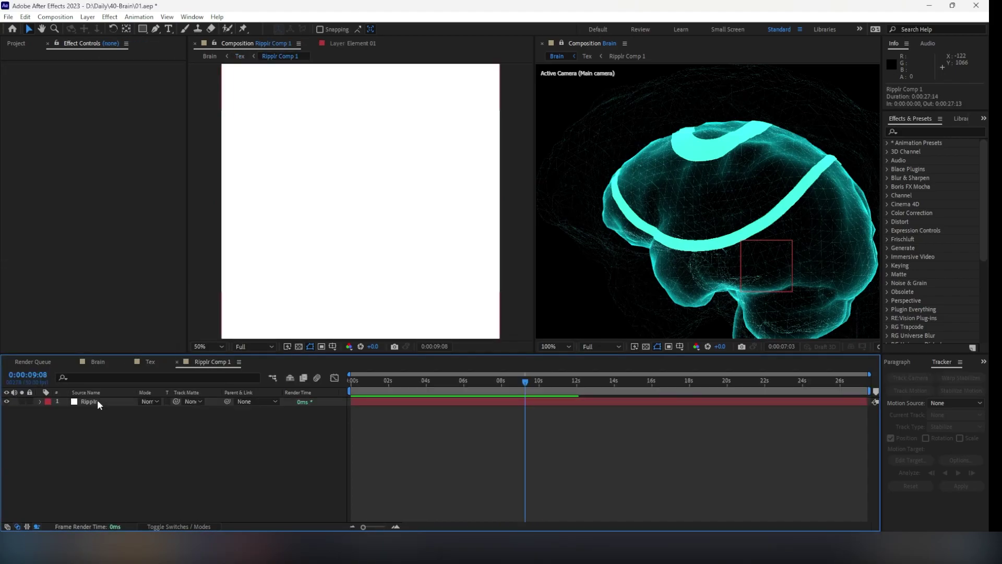
key("ctrl+z")
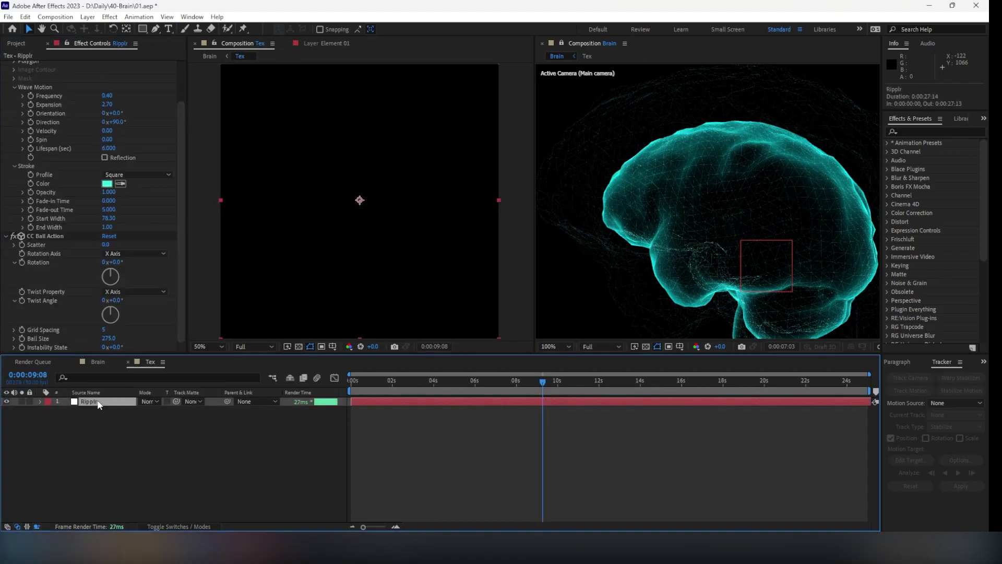
- Try pre-composing the Ripplr layer with all attributes, including CC Ball Action, moved into Ripplr Comp 1, preview it, and undo
key("ctrl+shift+c")
left_click(460, 281)
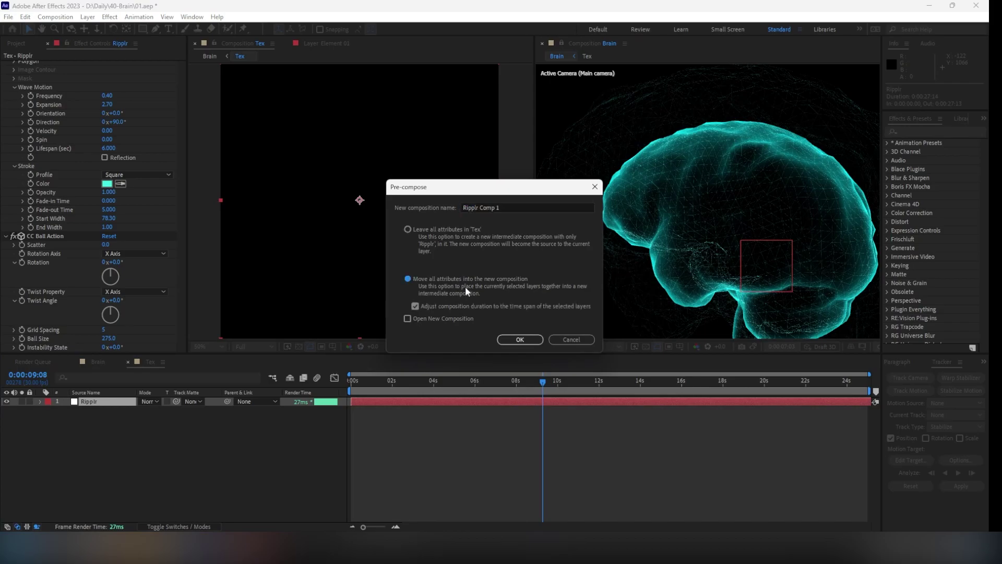
left_click(517, 339)
left_click_drag(378, 387, 499, 376)
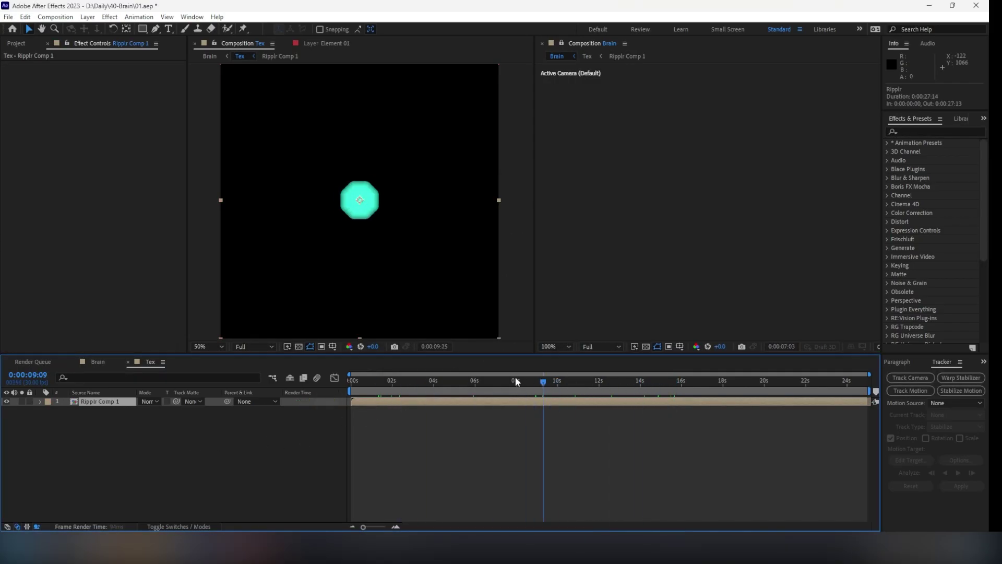
key("ctrl+z")
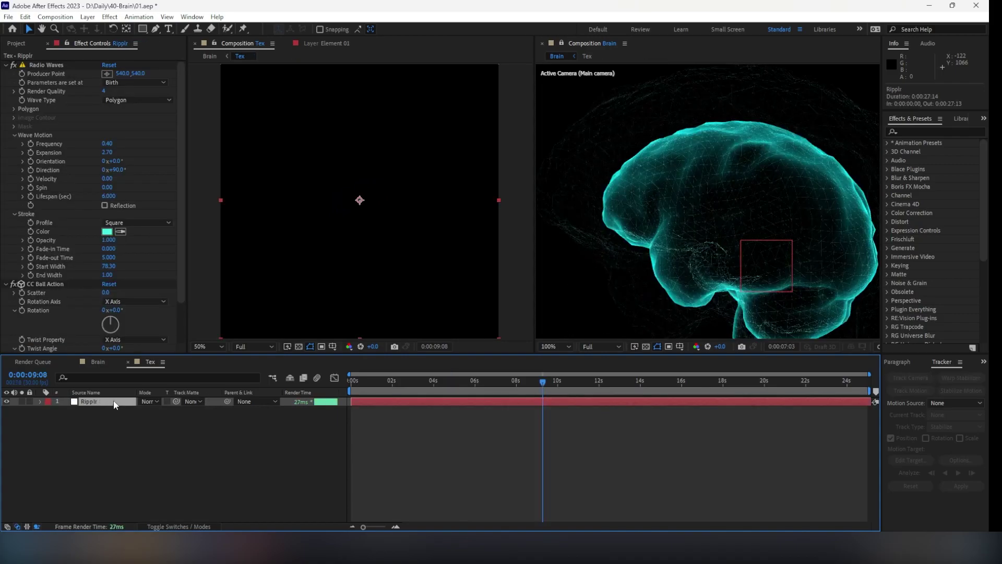
- Remove CC Ball Action from the Ripplr layer and pre-compose it into Ripplr Comp 1 with all attributes moved
left_click(50, 283)
key("Delete")
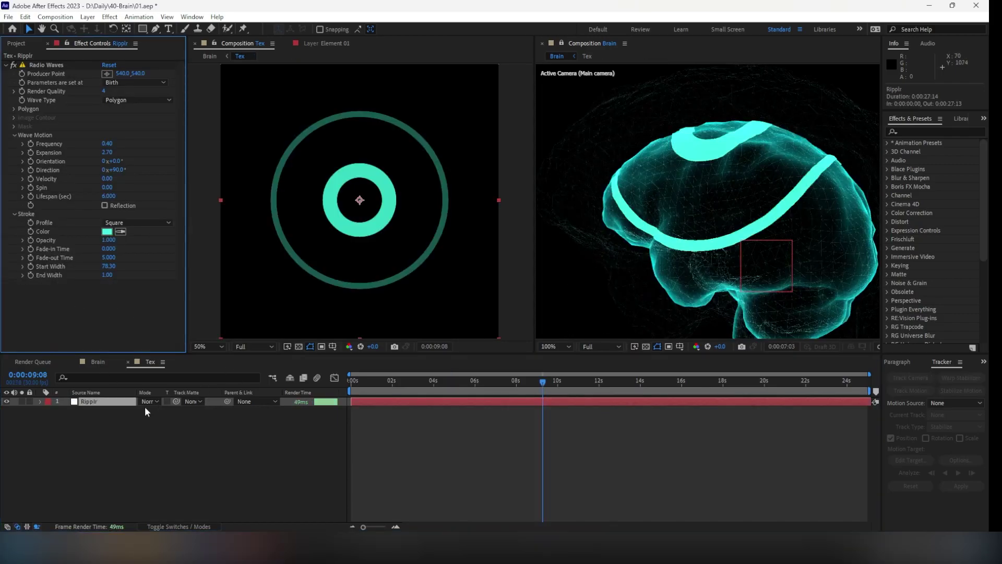
key("ctrl+shift+c")
key("Return")
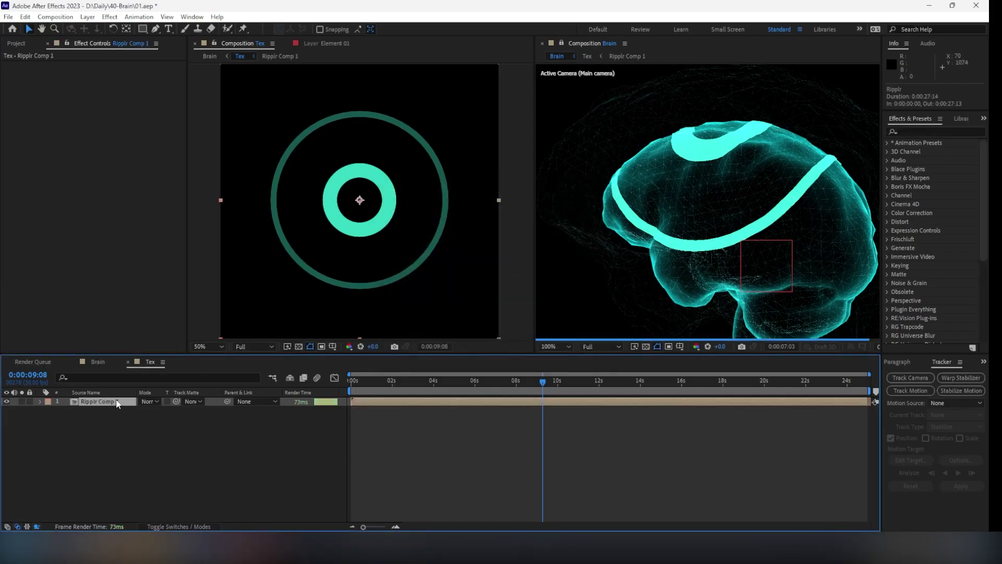
- Try CC Ball Action on Ripplr Comp 1 with Grid Spacing 50 and Ball Size 53, and delete the effect
key("ctrl+space")
type("cc b")
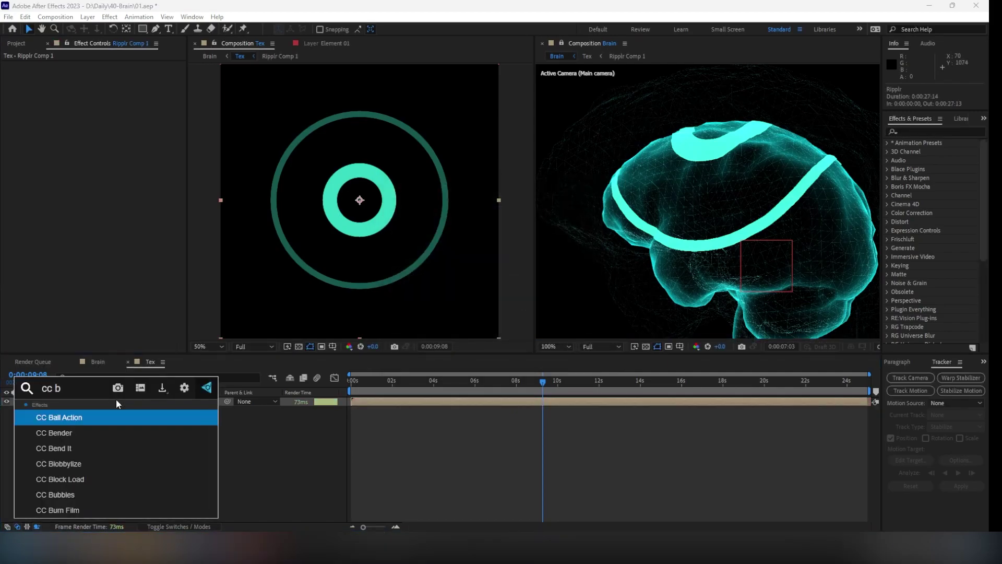
key("Return")
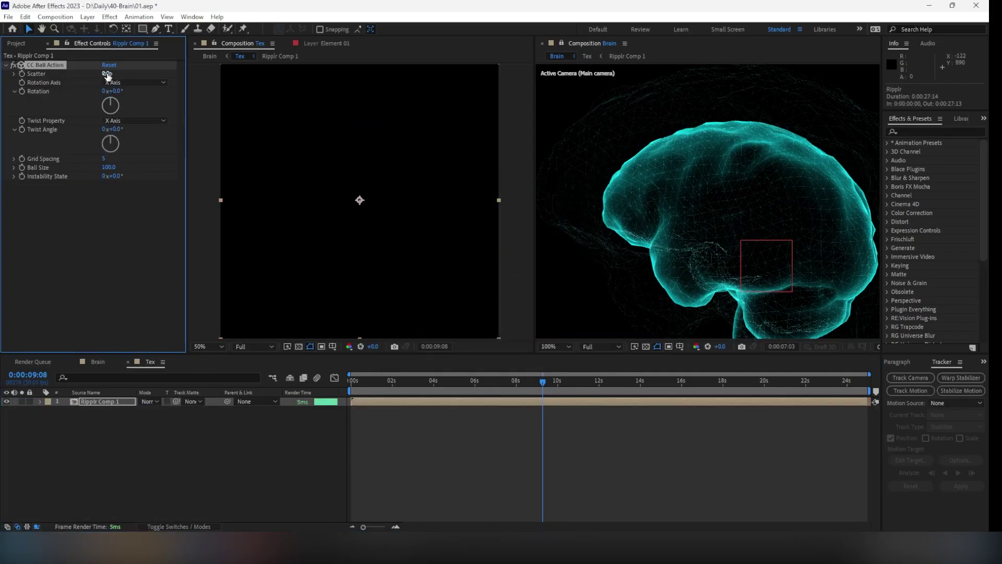
left_click_drag(397, 80, 108, 73)
mouse_move(108, 167)
left_mouse_down()
mouse_move(76, 169)
mouse_move(105, 161)
left_mouse_up()
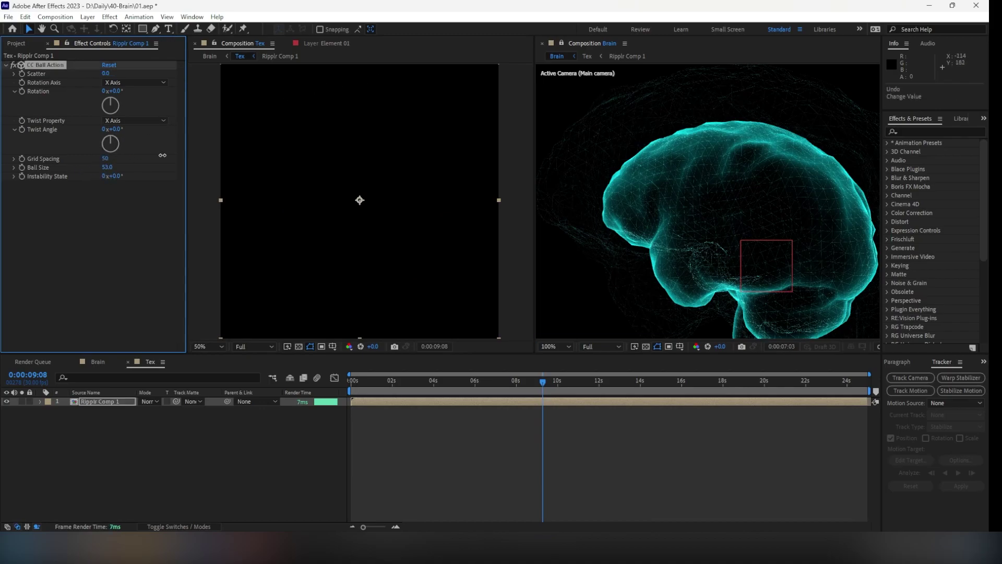
left_click(47, 65)
key("Delete")
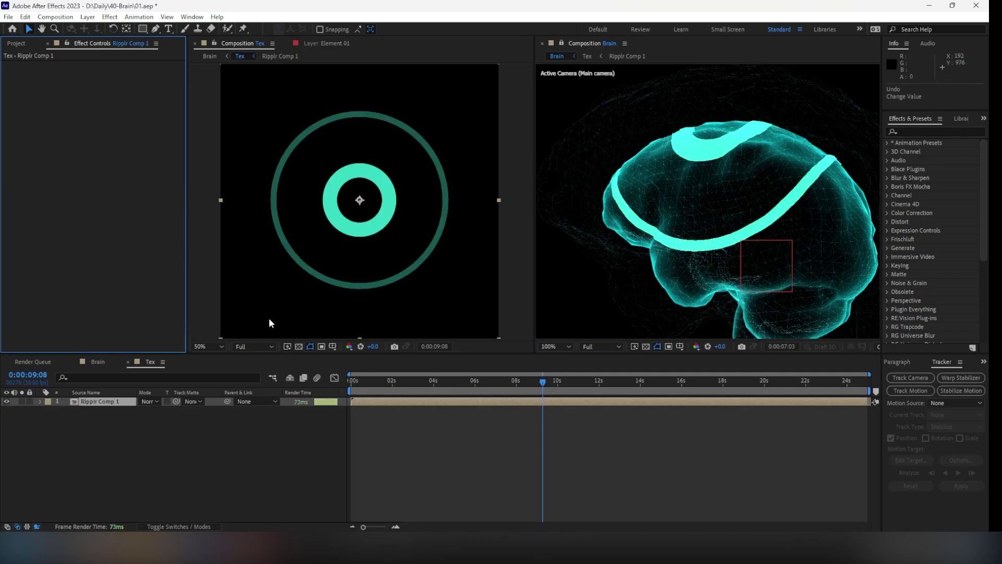
- Open Ripplr Comp 1, select its Ripplr layer, and move the playhead to 0:00:09:00
double_click(116, 402)
left_click(129, 400)
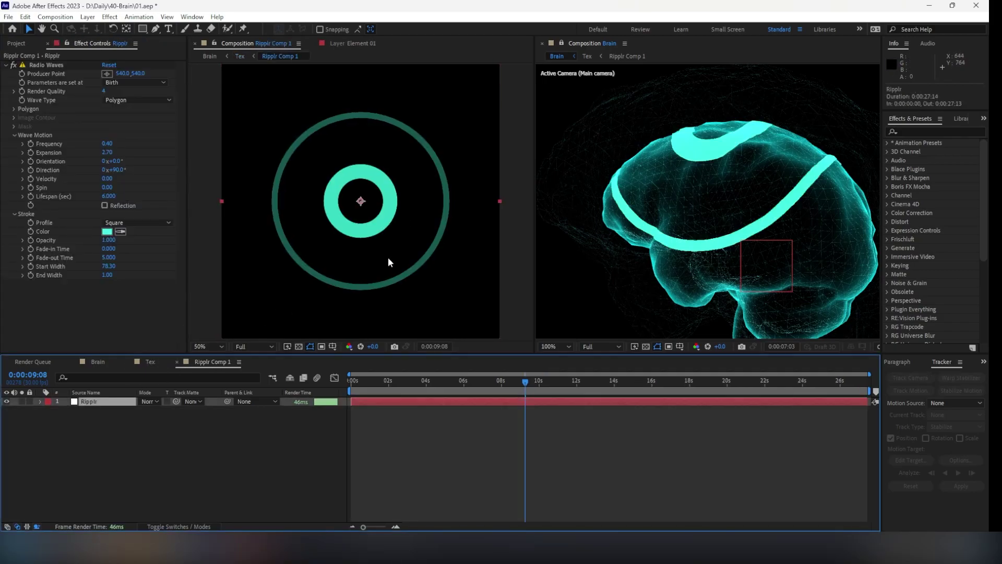
scroll(388, 256, "up", 3)
scroll(390, 260, "down", 1)
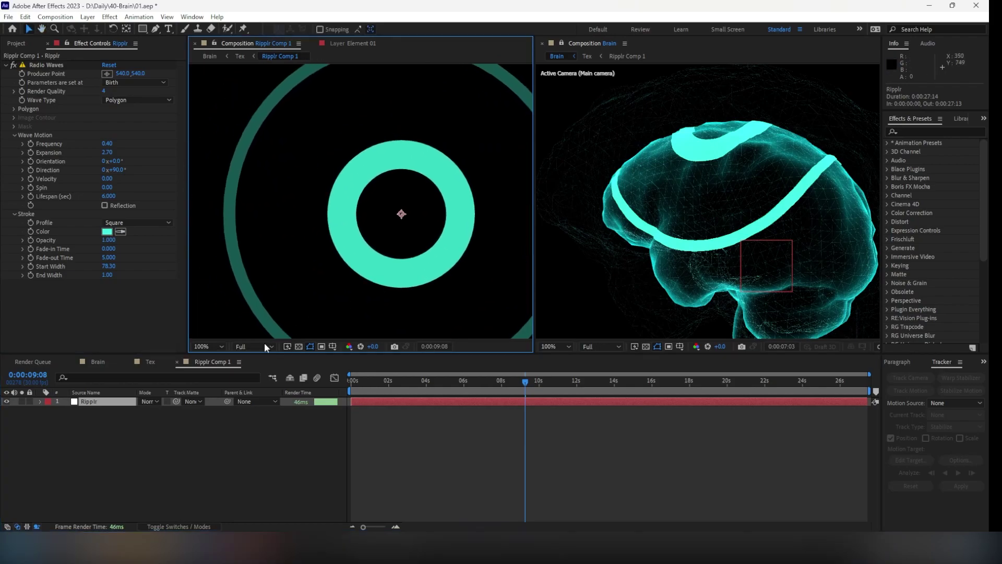
left_click_drag(364, 389, 521, 379)
scroll(743, 220, "down", 2)
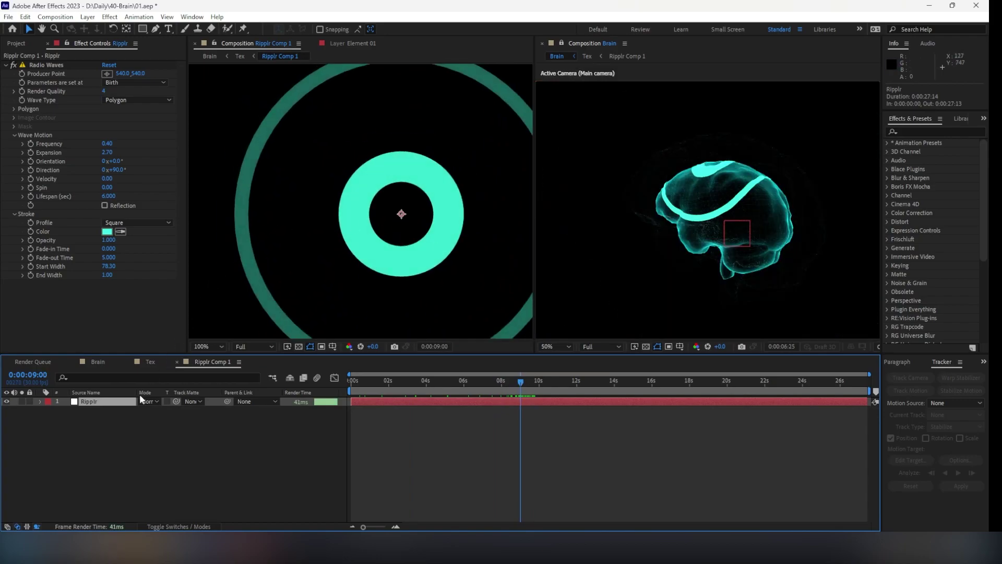
- Find the Card Wipe effect among the wipe effects and apply it to the Ripplr layer
key("ctrl+space")
type("wipe")
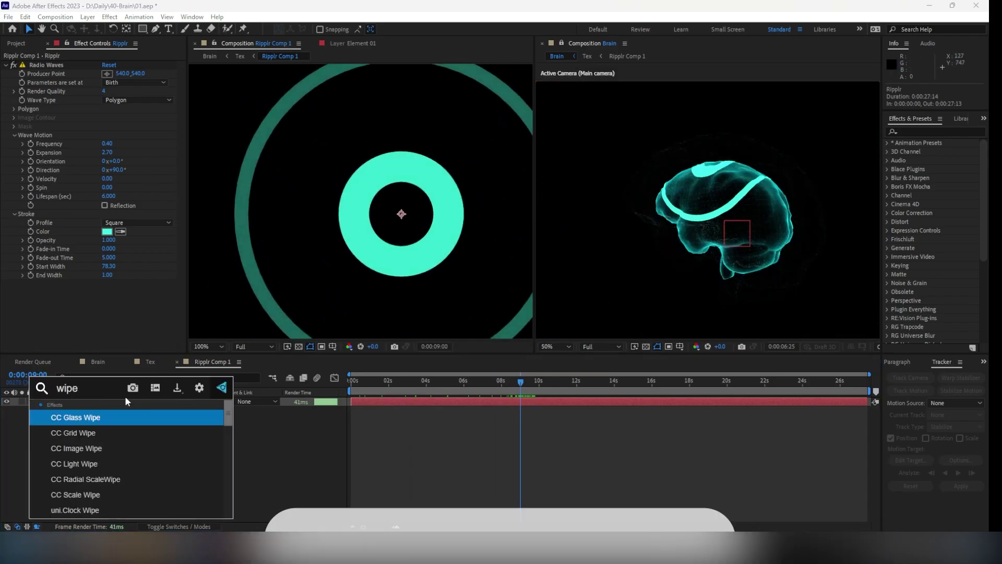
key("Down")
key("Down")
key("Down")
key("Down")
key("Down")
key("Down")
key("Down")
key("Down")
key("Down")
key("Down")
key("Down")
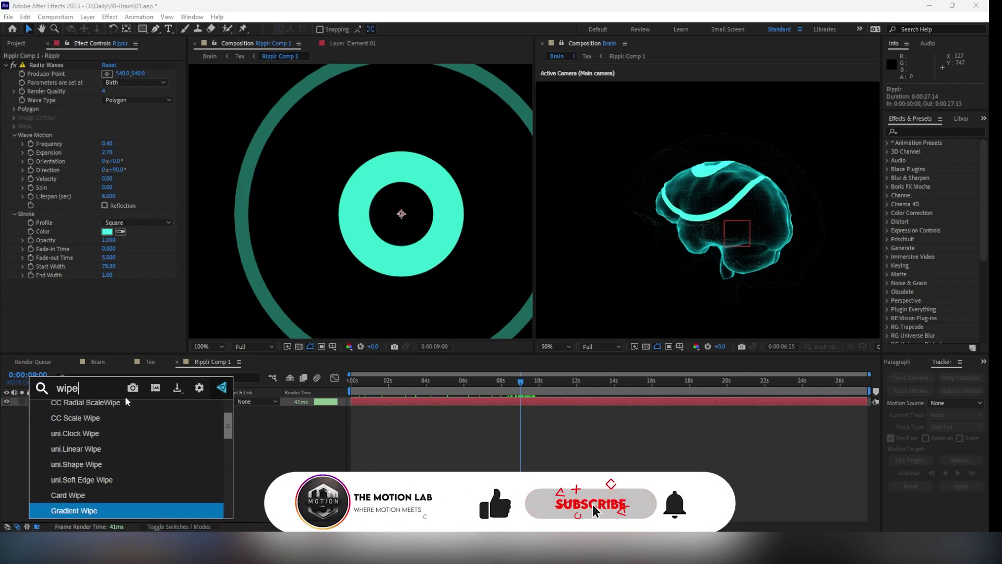
key("Down")
key("Down")
key("Down")
key("Down")
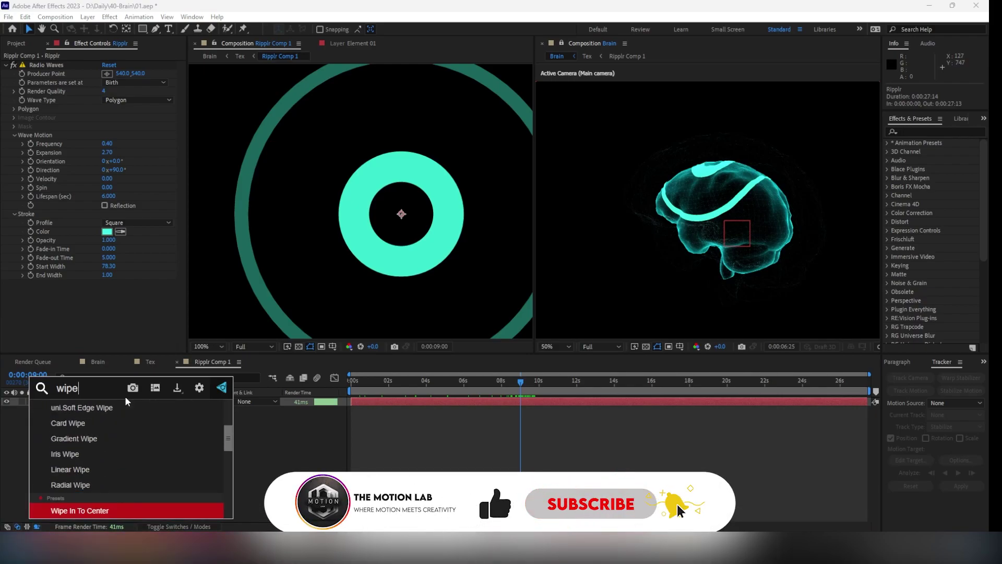
key("Up")
key("Up")
key("Up")
key("Up")
key("Up")
key("Up")
key("Up")
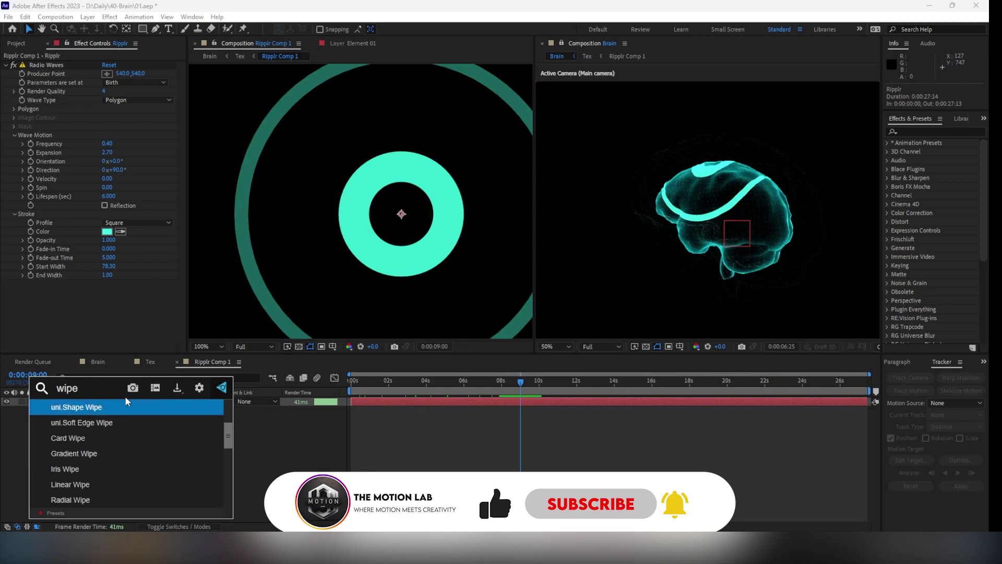
key("Down")
key("Down")
key("Return")
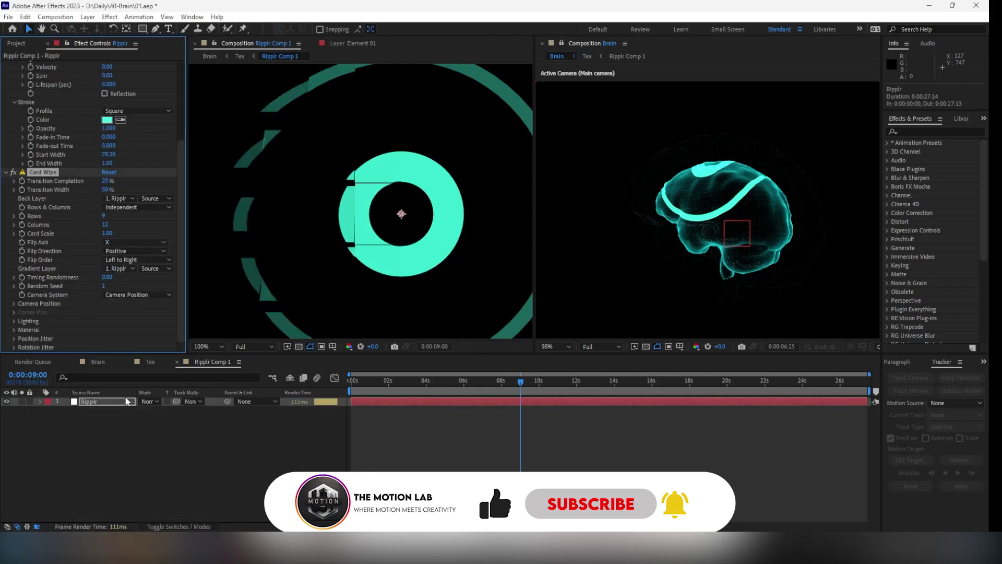
- Set Card Wipe's Transition Width to 87%, Rows to 69 and Columns to 116, try Card Scale 10, and undo the scale change
left_click_drag(106, 189, 124, 190)
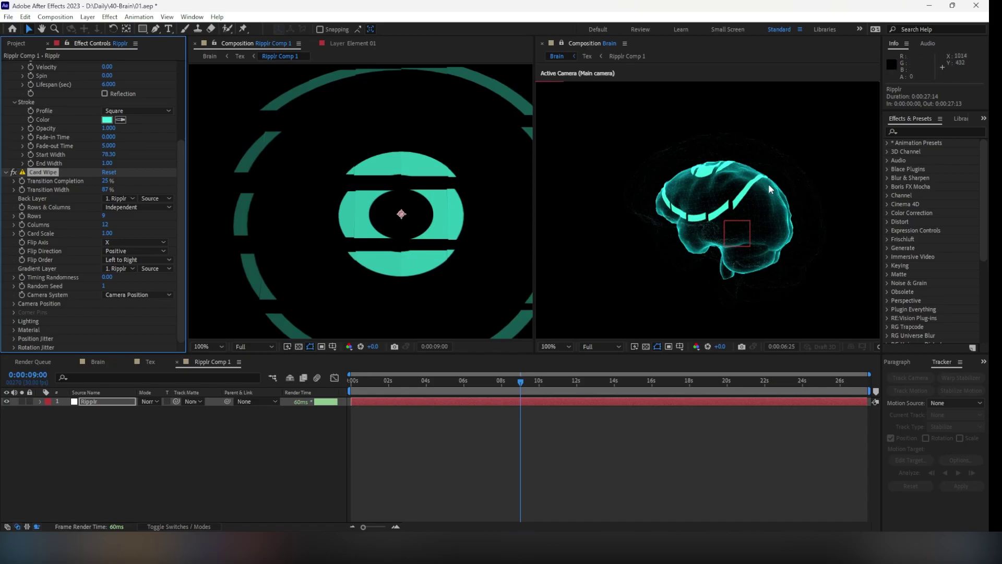
scroll(708, 199, "up", 2)
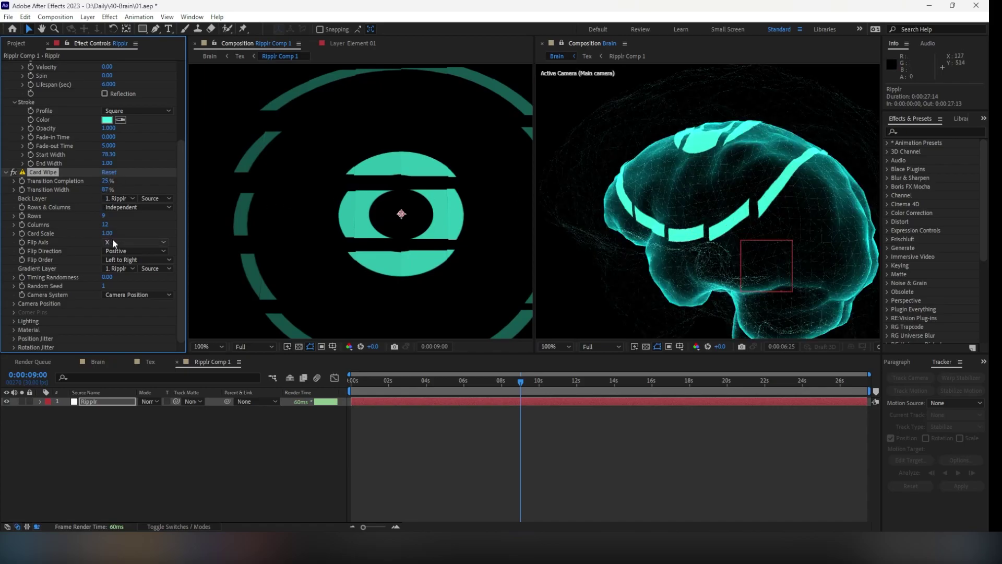
left_click_drag(108, 225, 569, 217)
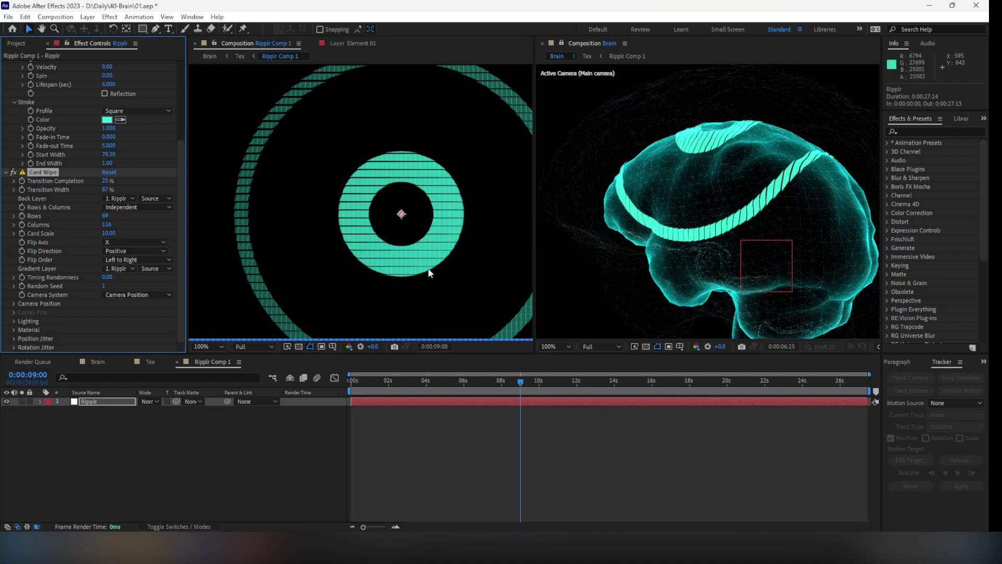
key("ctrl+z")
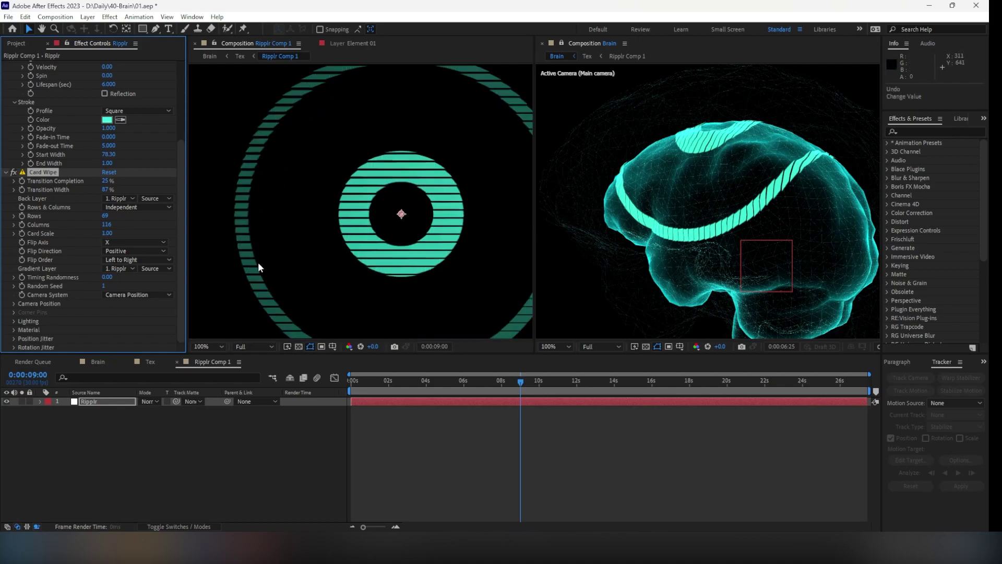
- Refine Card Wipe to 44 rows, 173 columns, Card Scale 1.46 and Transition Completion 31%
left_click_drag(110, 238, 121, 231)
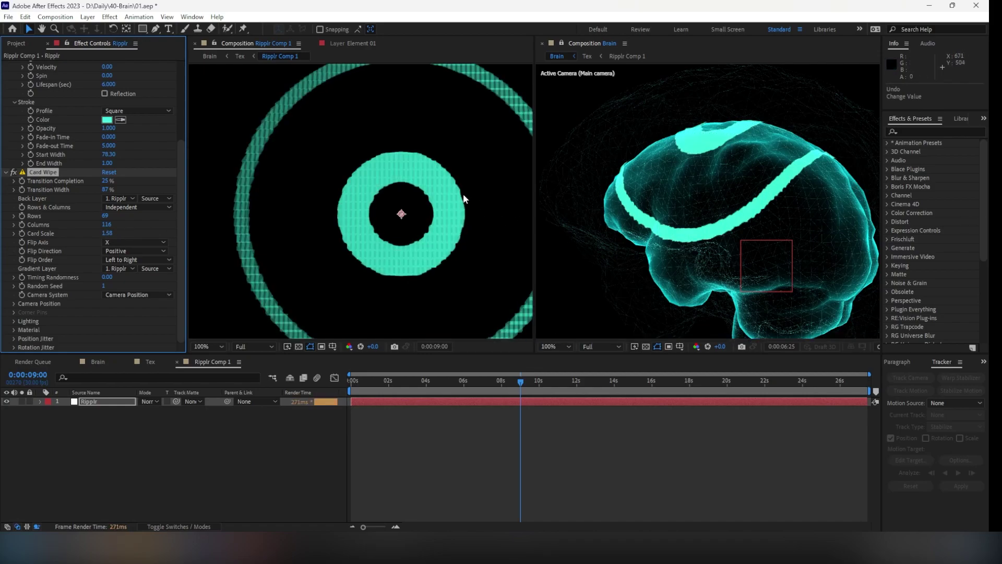
left_click_drag(107, 235, 101, 230)
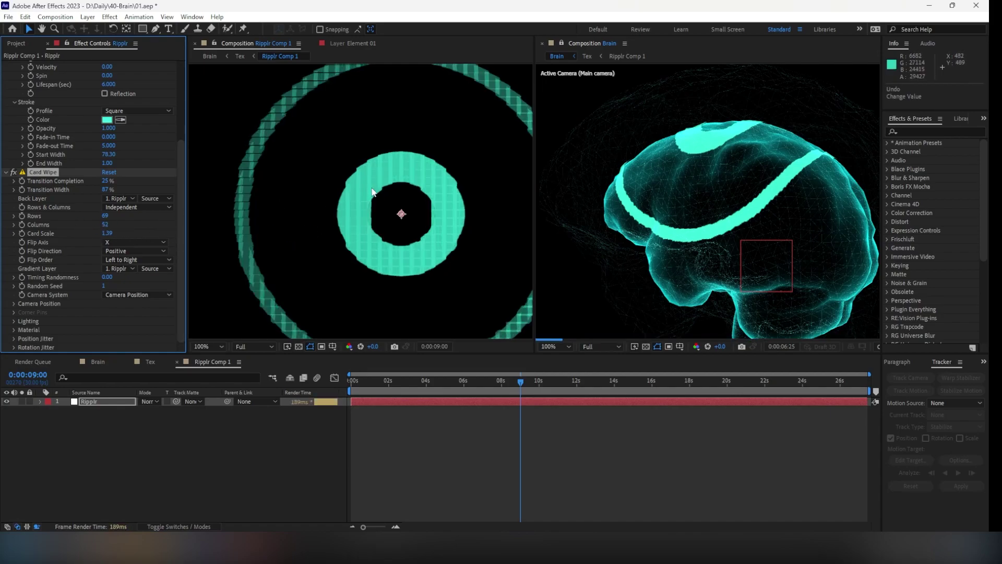
mouse_move(106, 216)
left_mouse_down()
mouse_move(88, 217)
mouse_move(148, 226)
mouse_move(90, 233)
mouse_move(117, 234)
mouse_move(96, 225)
mouse_move(113, 215)
left_mouse_up()
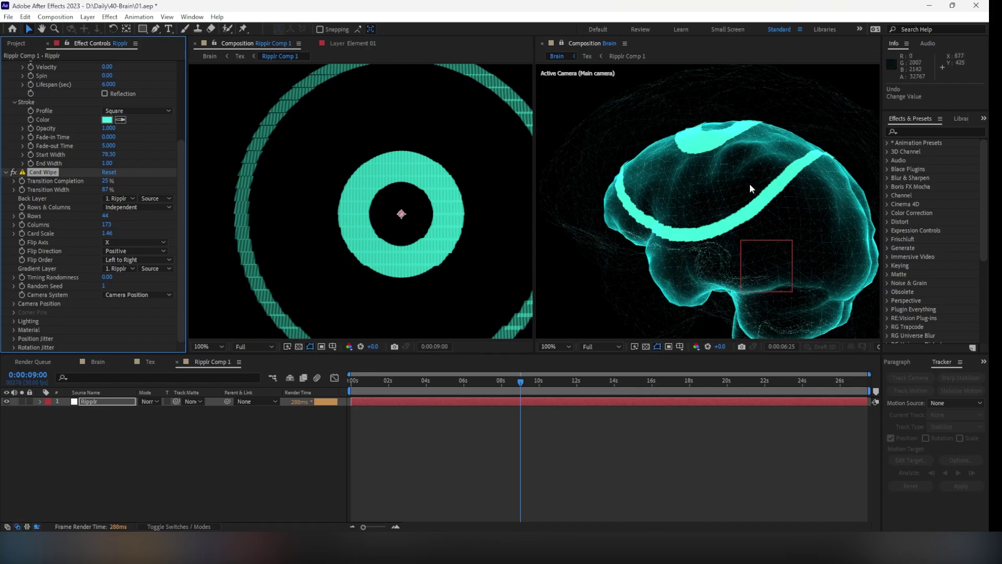
scroll(753, 182, "up", 2)
scroll(752, 177, "down", 2)
scroll(273, 205, "down", 2)
left_click_drag(106, 181, 89, 180)
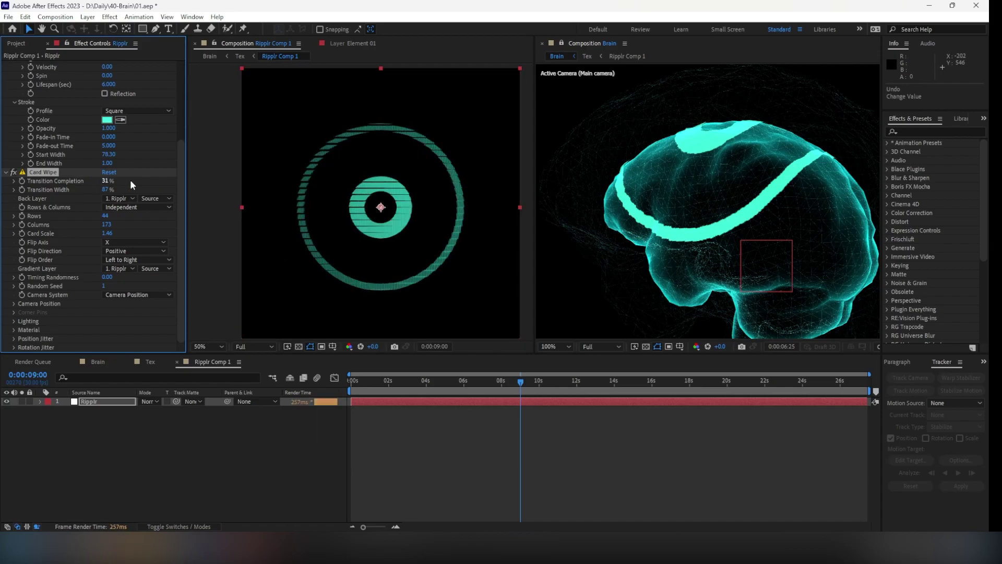
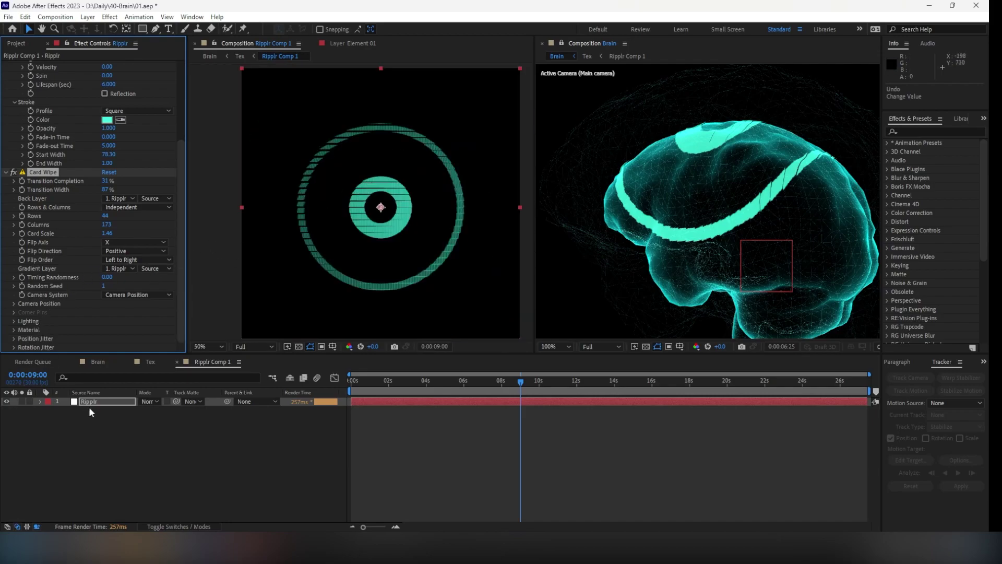
- Return to the Tex composition, try CC Ball Action with Grid Spacing 50 on Ripplr Comp 1, and delete the effect
key("Tab")
left_click(68, 439)
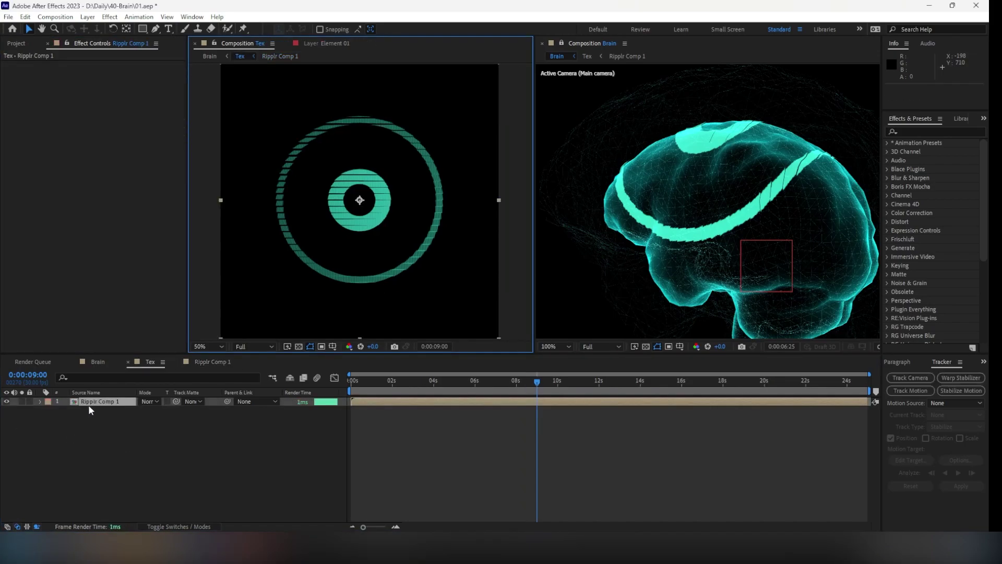
key("ctrl+space")
type("cc")
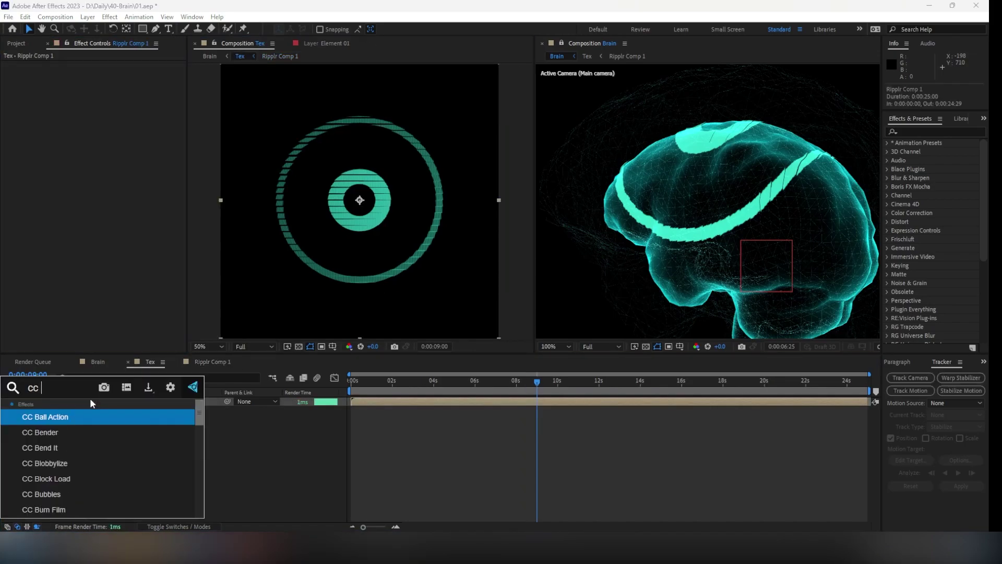
key("Return")
key("slash")
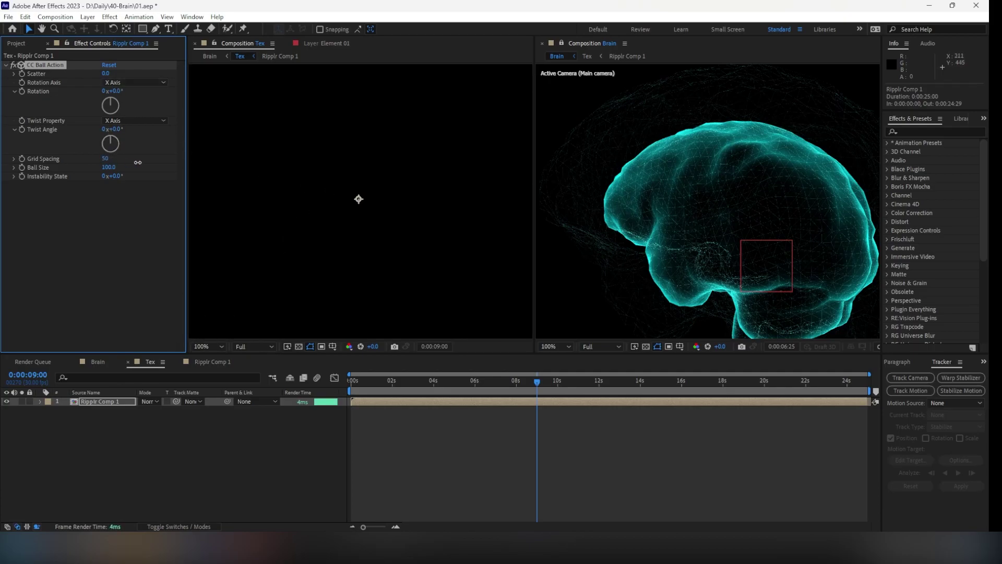
key("ctrl+z")
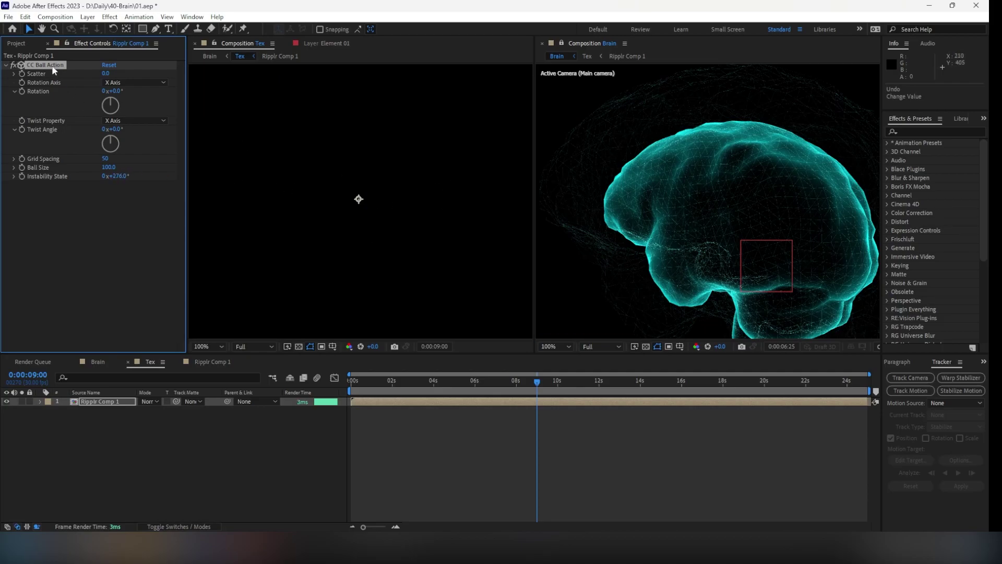
key("Delete")
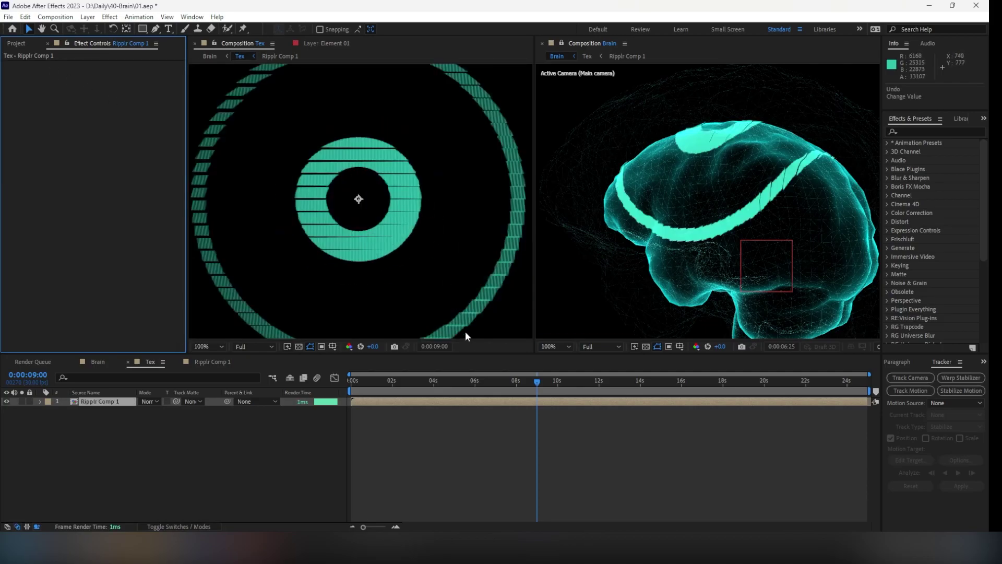
- Scrub the card-wiped ripple to 0:00:07:11 in Tex, and switch to the Brain composition
left_click_drag(495, 396, 503, 372)
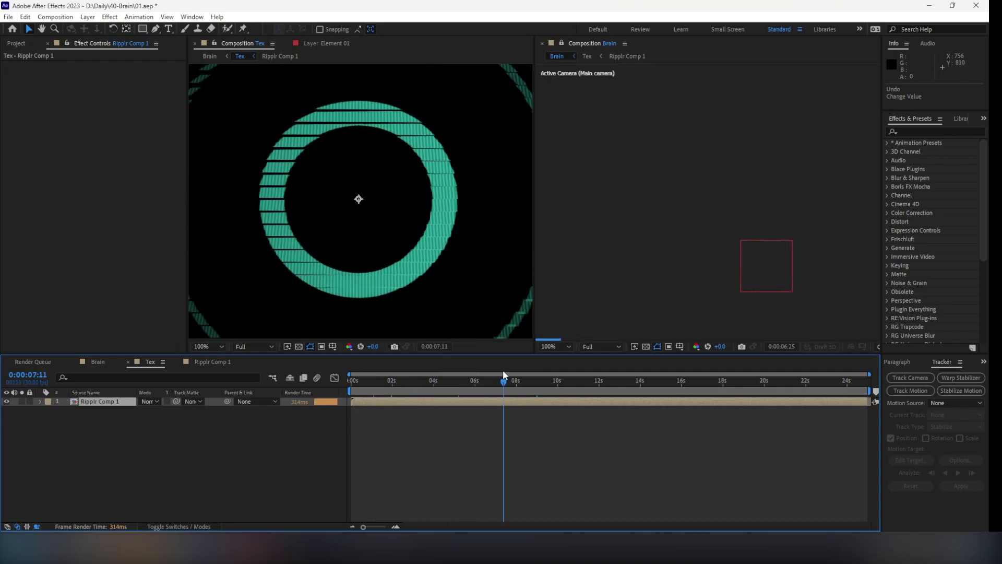
scroll(722, 230, "down", 2)
left_click(631, 435)
key("Tab")
left_click(585, 436)
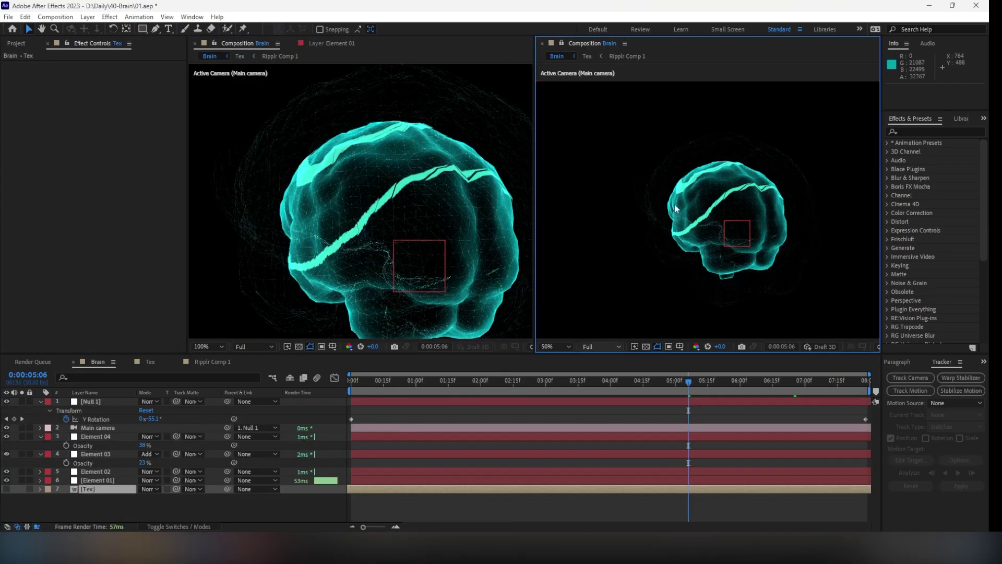
- Close the second, locked Brain viewer and move the playhead to 0:00:06:06
left_click(543, 43)
left_click(505, 379)
left_click_drag(504, 379, 754, 393)
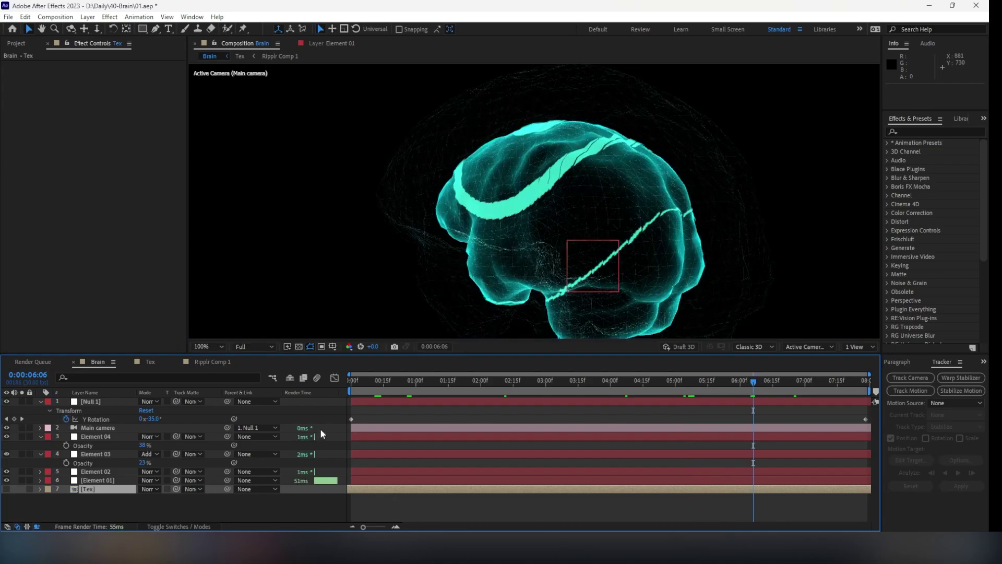
- Duplicate the Element 01 layer in the Brain composition, deleting a mistaken duplicate of Element 02
left_click(100, 475)
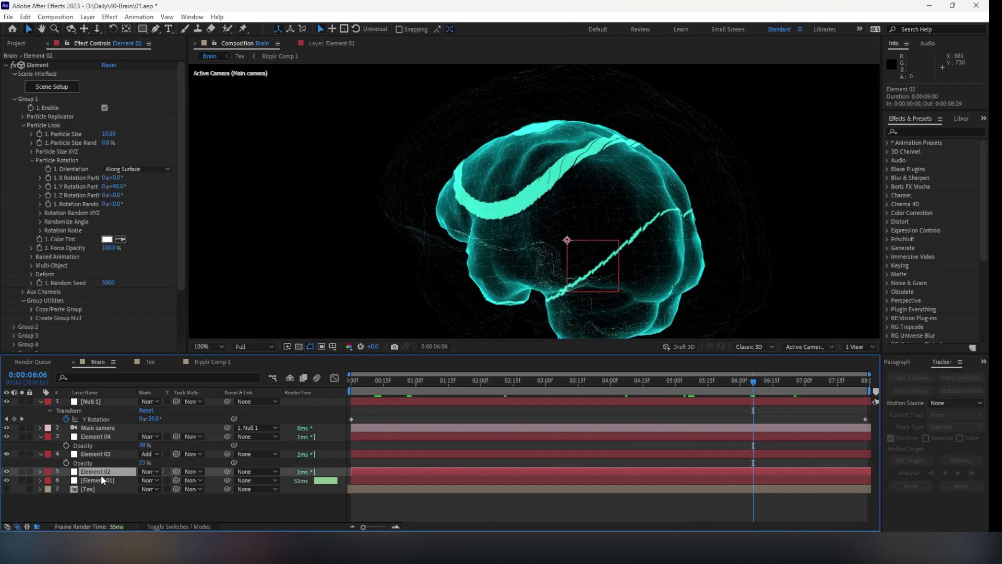
key("ctrl+d")
key("Delete")
left_click(105, 480)
key("ctrl+d")
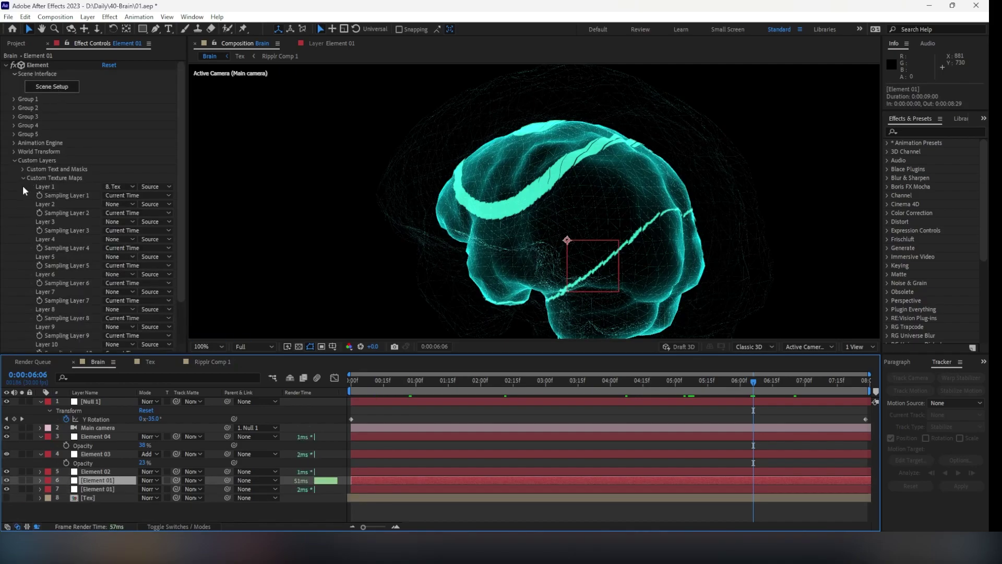
- Disable the second untitled model in the upper Element 01 layer's Scene Setup, and set that layer's blending mode to Add
left_click(14, 160)
left_click(48, 86)
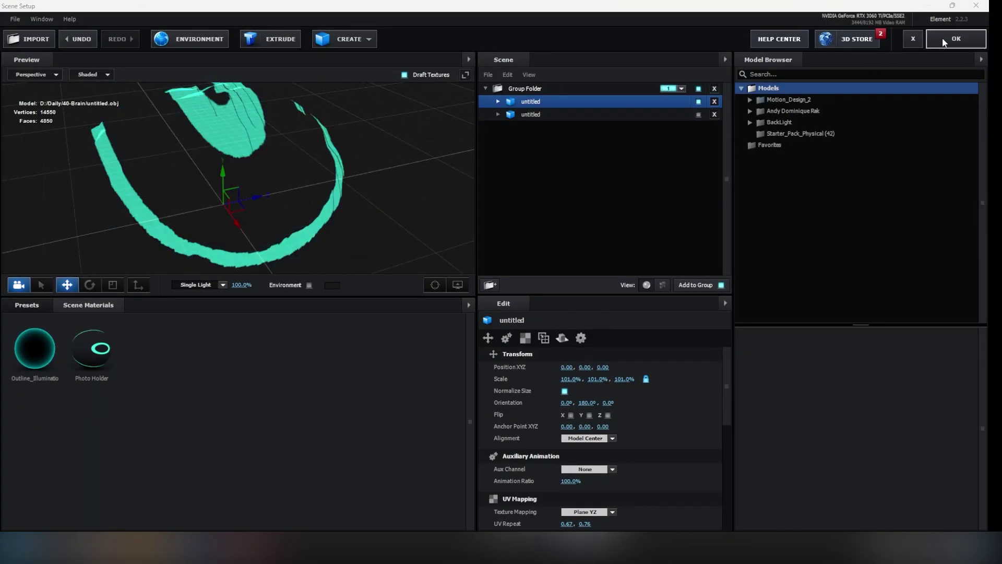
left_click(945, 42)
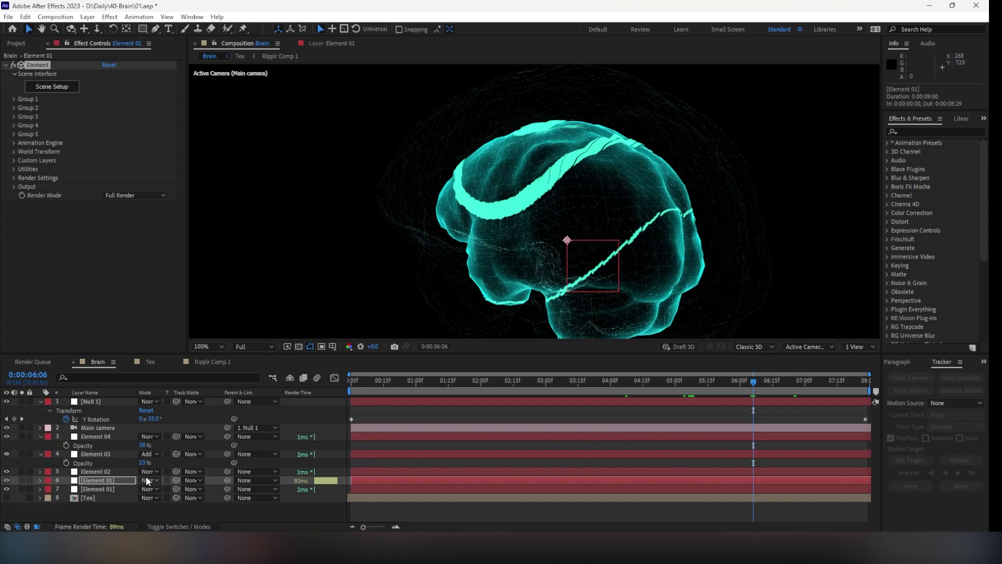
left_click(149, 480)
left_click(172, 129)
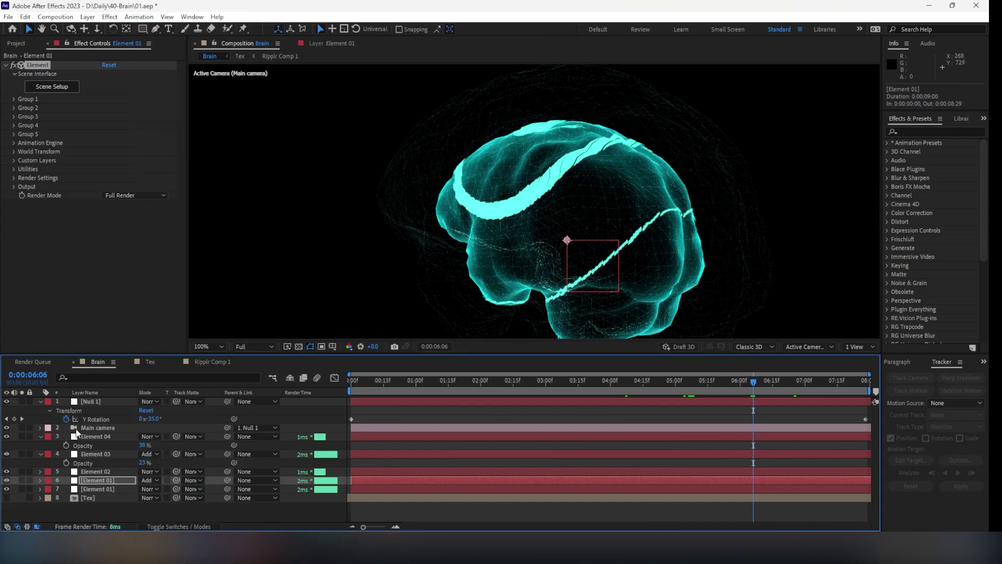
- Apply Deep Glow to the upper Element 01 layer with Radius 1544, Exposure 0.44 and Threshold 56%
key("ctrl+space")
type("de")
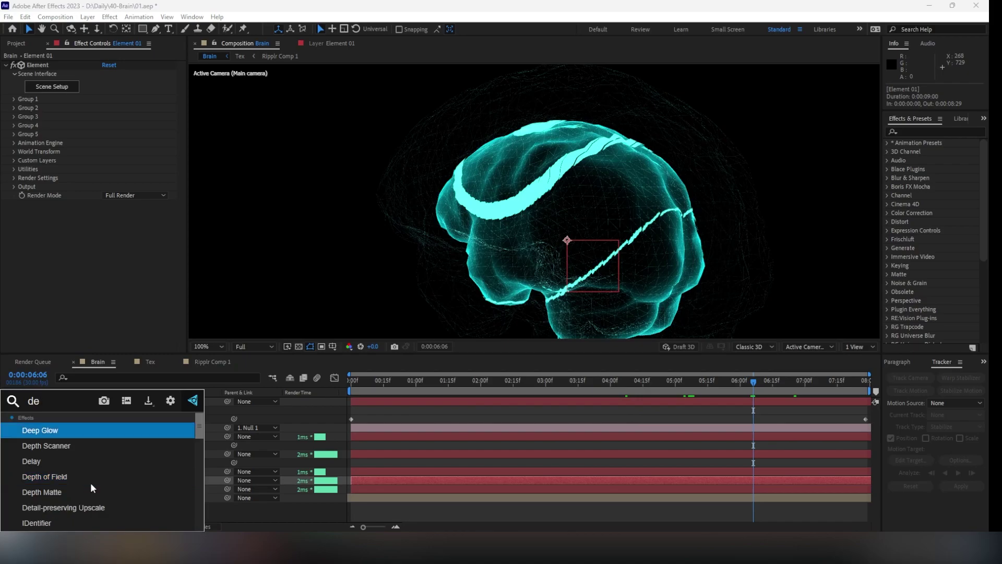
key("Escape")
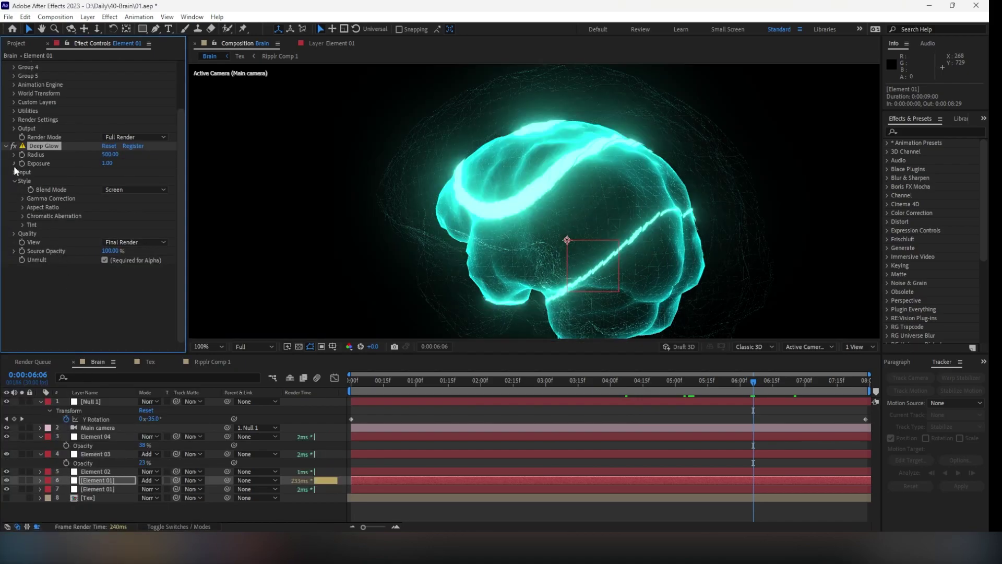
scroll(13, 165, "up", 2)
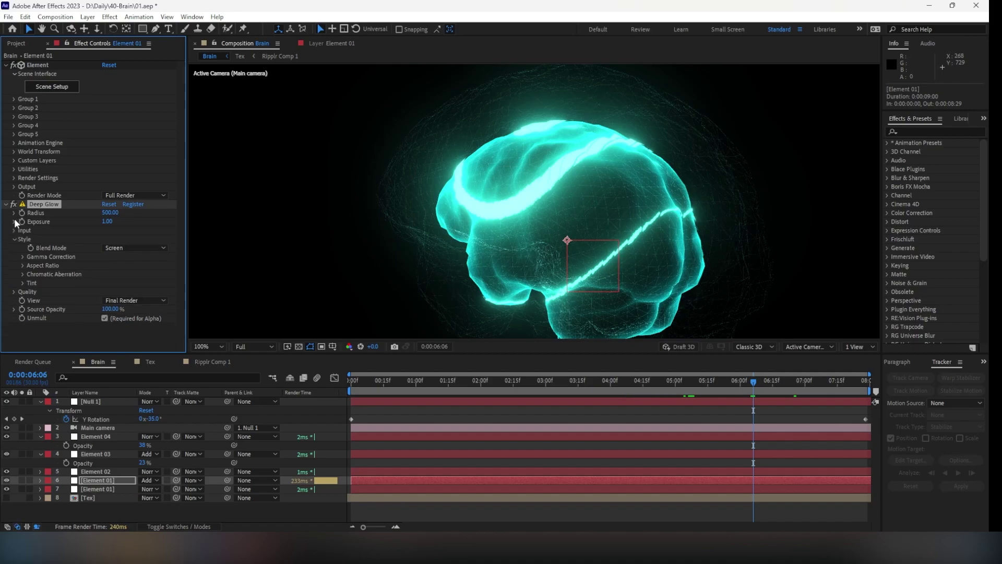
left_click(14, 230)
left_click_drag(108, 239, 80, 225)
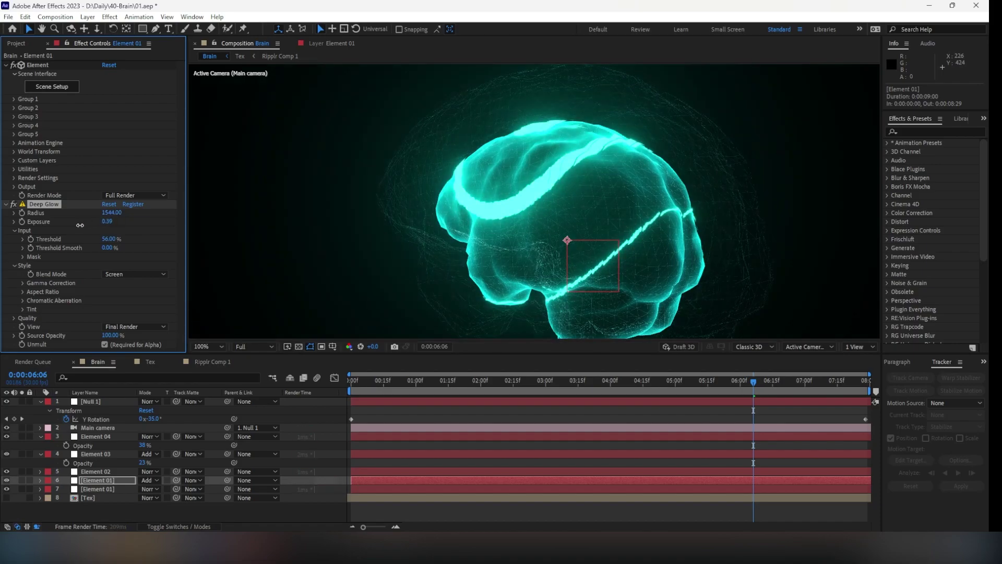
- Try CC Ball Action above Deep Glow on the soloed upper Element 01 layer with Grid Spacing 33 and Ball Size 0
left_click(104, 480)
key("ctrl+space")
type("cc")
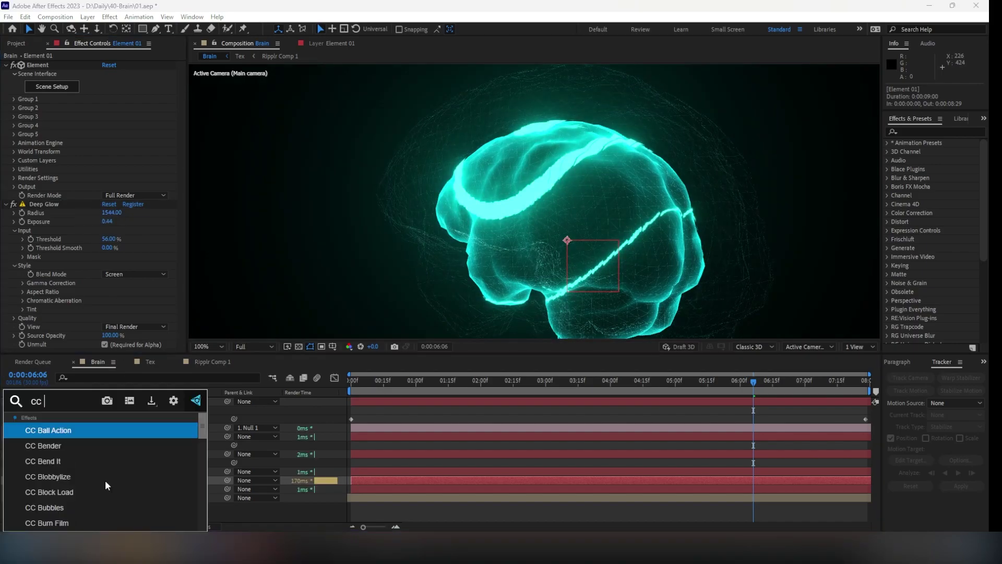
key("Return")
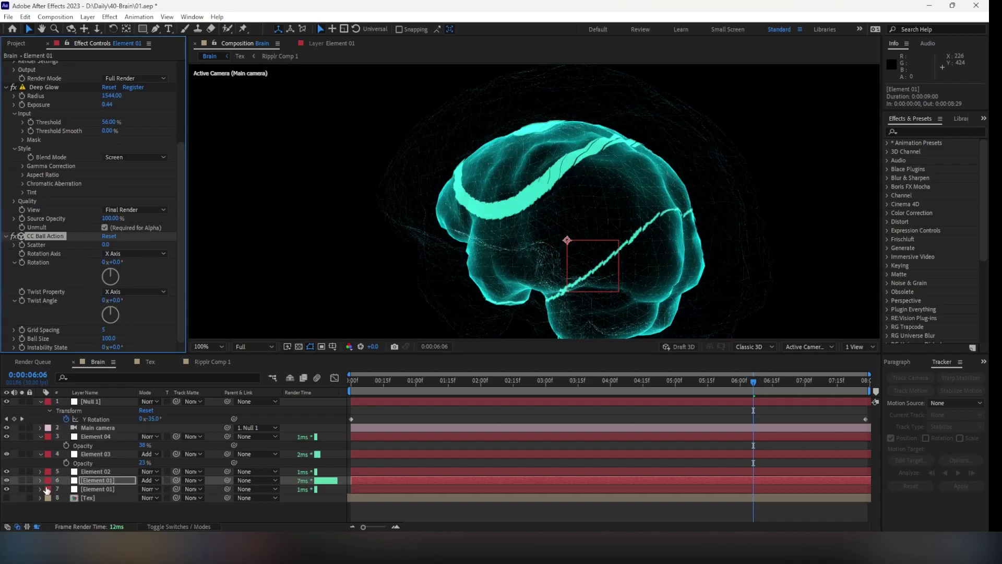
left_click(22, 480)
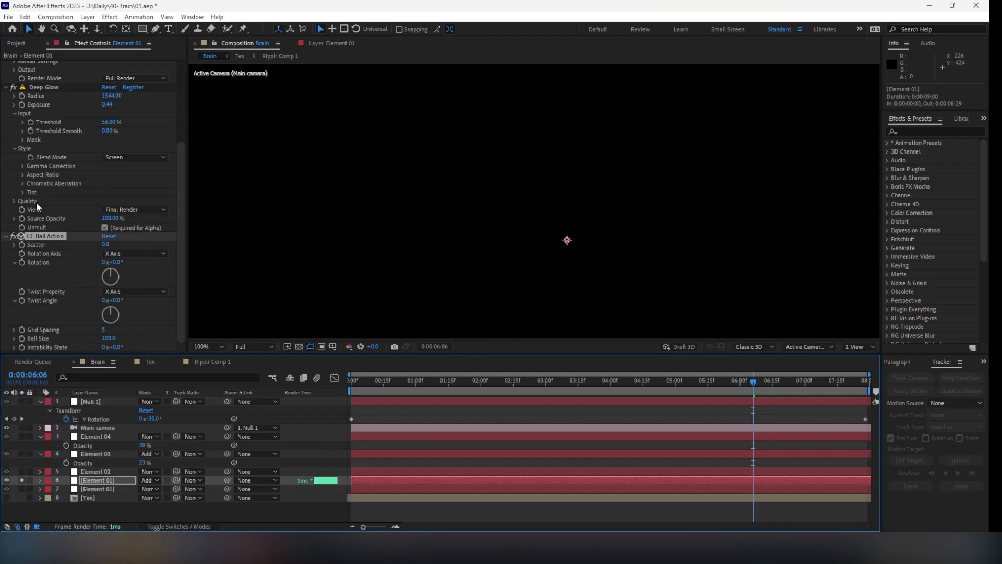
left_click_drag(47, 235, 56, 83)
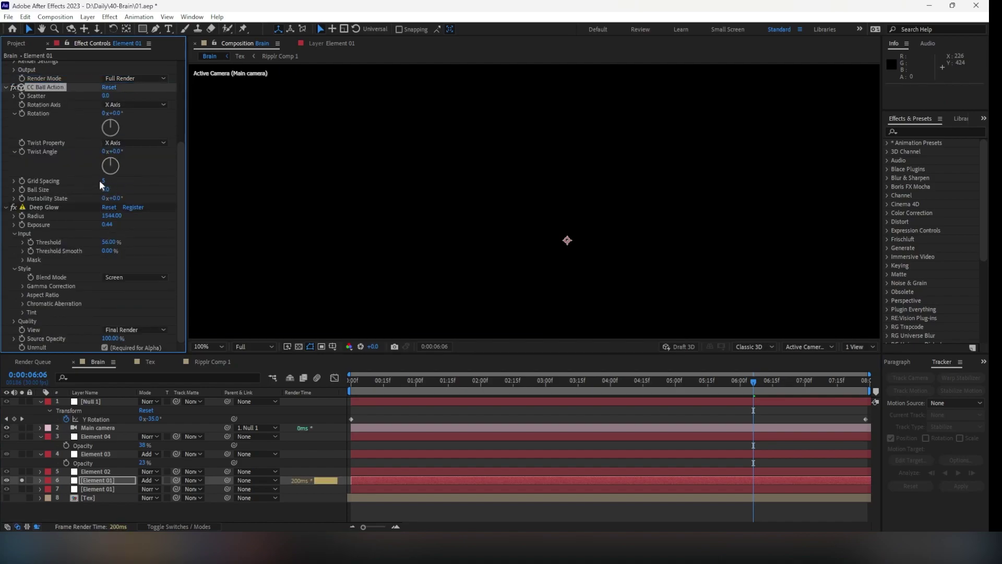
scroll(452, 181, "up", 4)
scroll(451, 175, "down", 6)
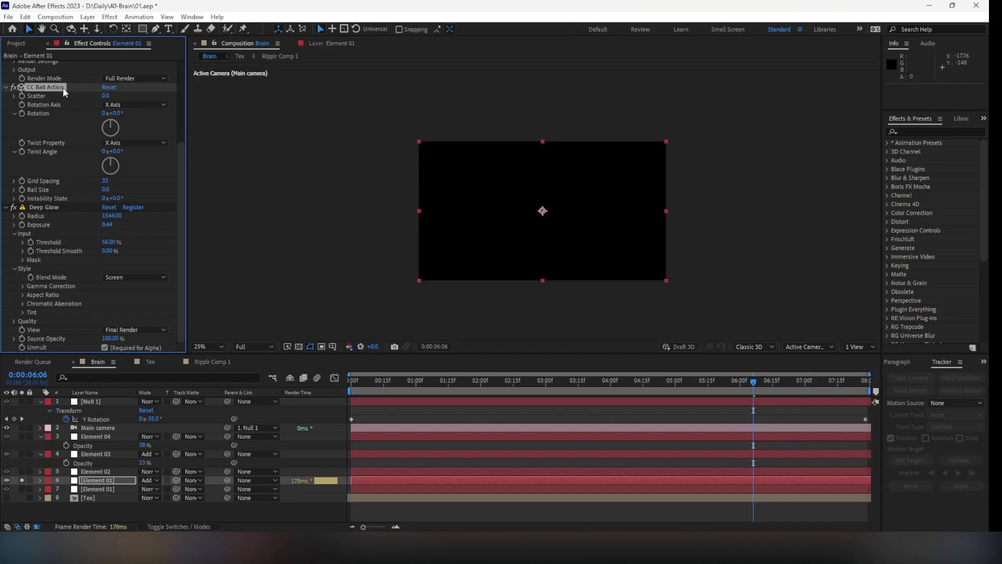
key("Delete")
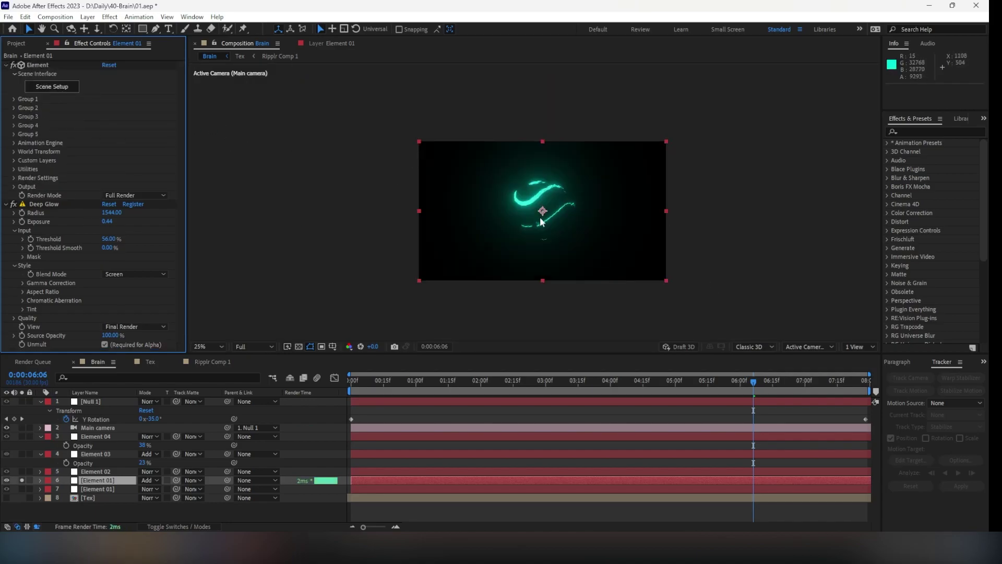
key("slash")
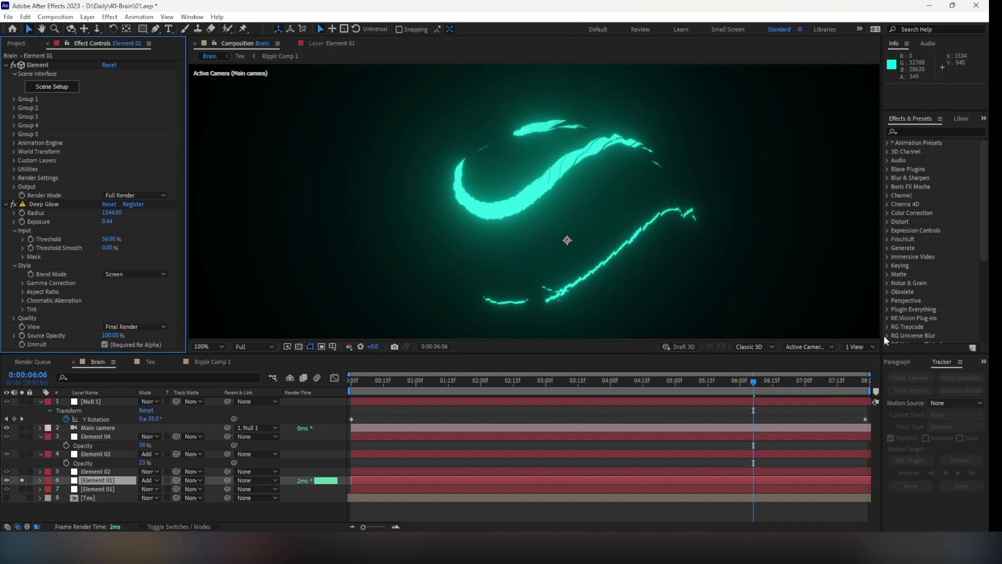
left_click(22, 480)
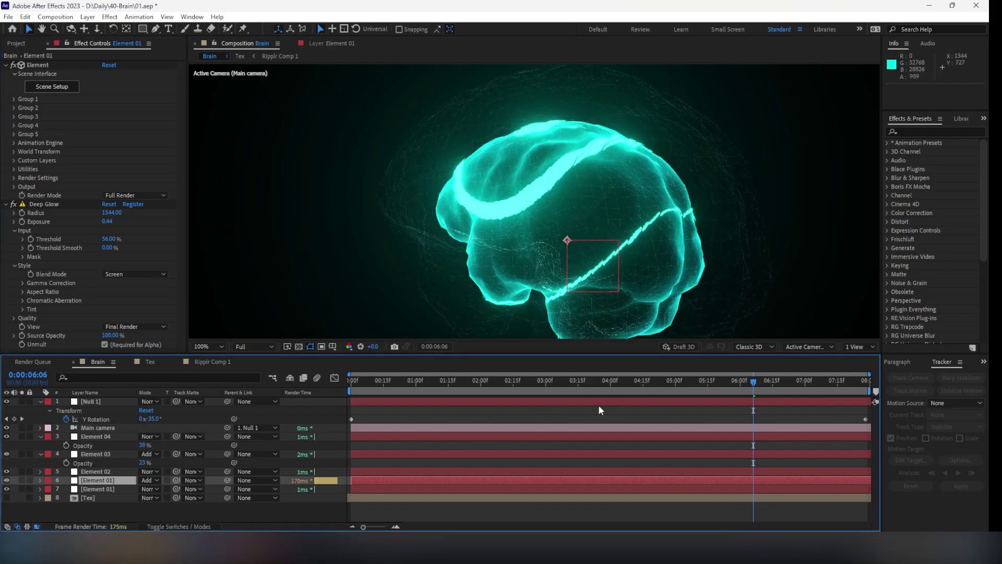
- Scrub the Brain composition back to 0:00:00:00 to review the glowing ripple
left_click_drag(745, 380, 562, 390)
left_click_drag(560, 391, 367, 384)
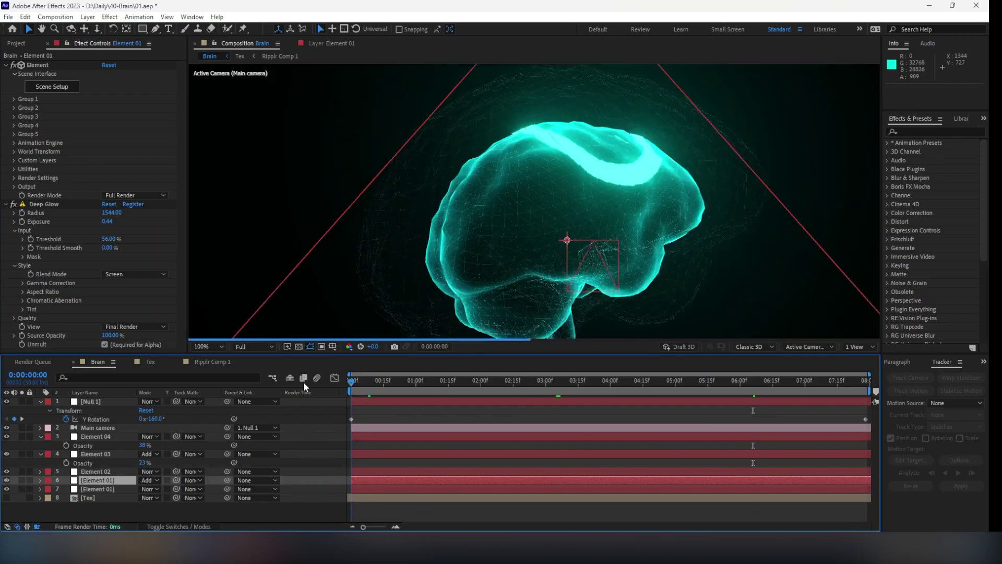
left_click(96, 496)
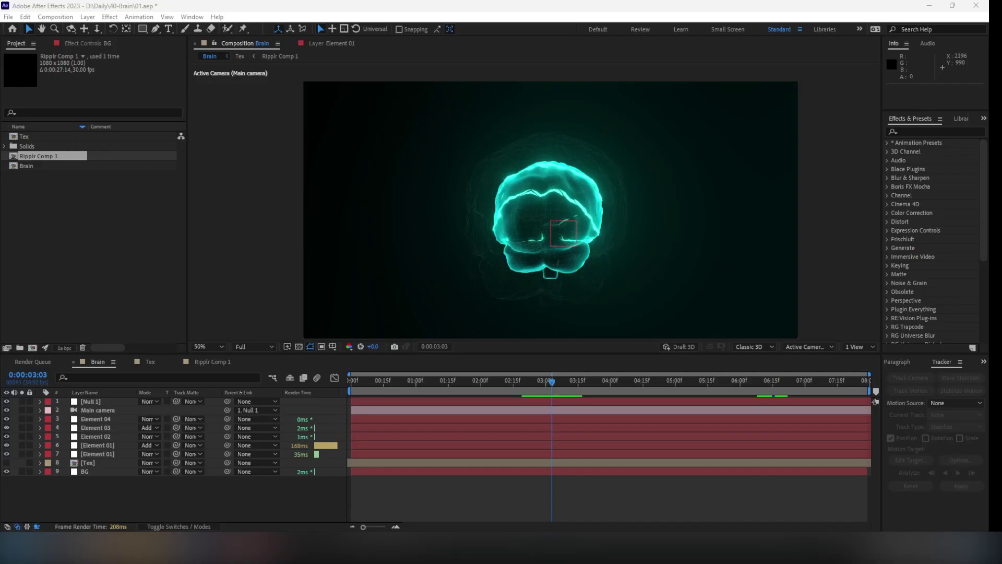
- Import untitled.obj from the 40-Brain folder and place it below the BG layer in the Brain composition
left_click(71, 181)
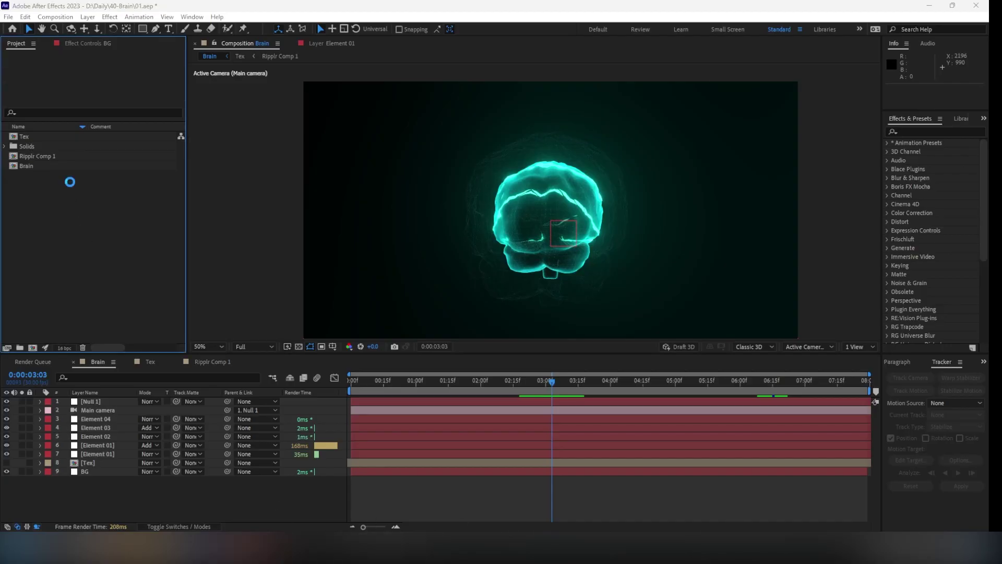
double_click(70, 181)
left_click(287, 72)
scroll(244, 220, "down", 2)
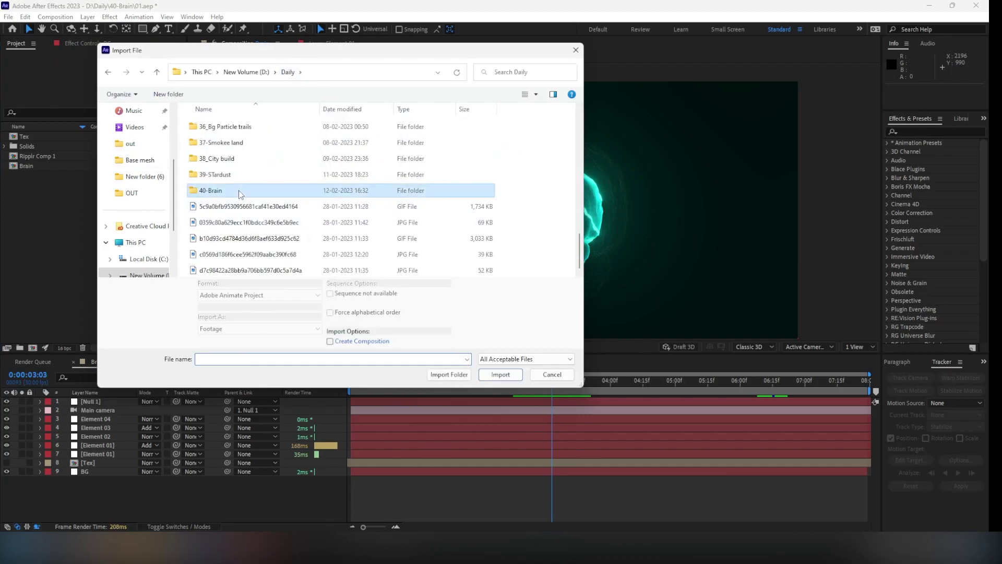
double_click(240, 192)
double_click(219, 142)
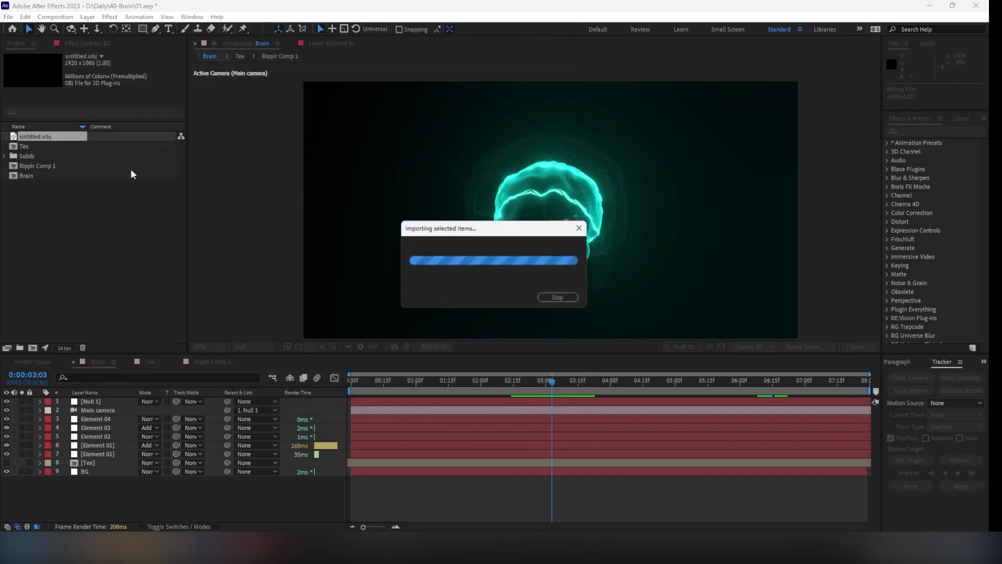
left_click_drag(41, 139, 68, 508)
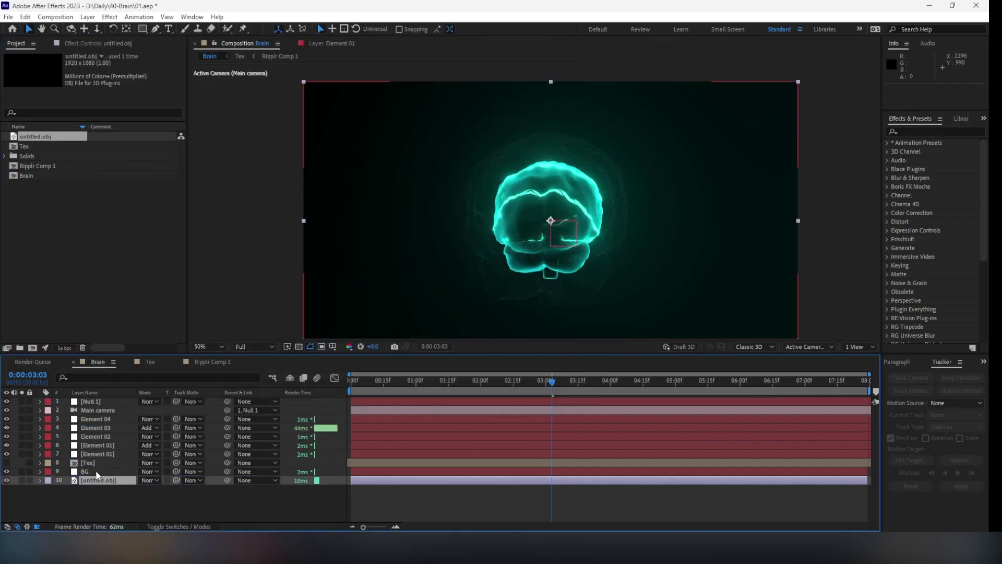
left_click(103, 419)
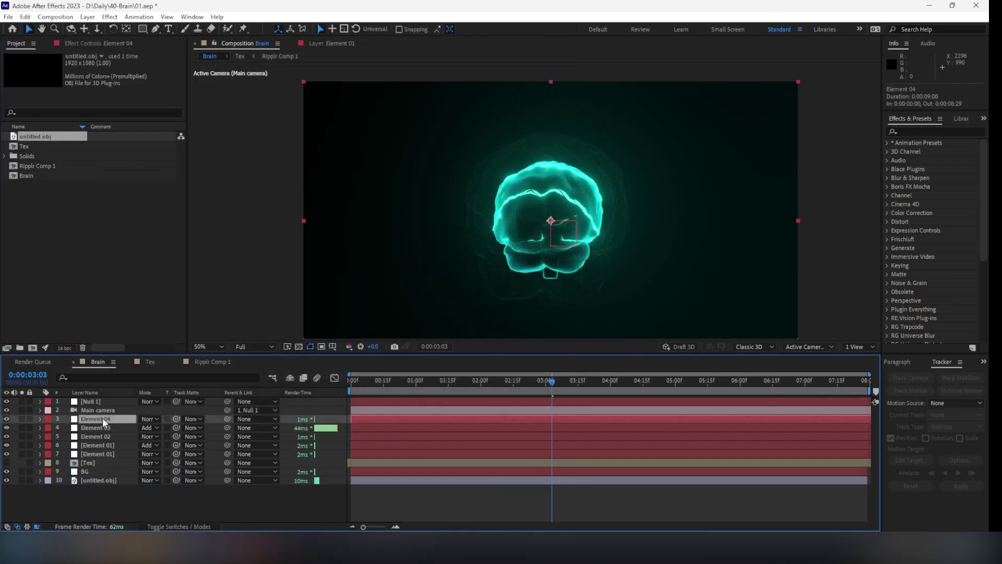
key("ctrl+alt+y")
key("ctrl+space")
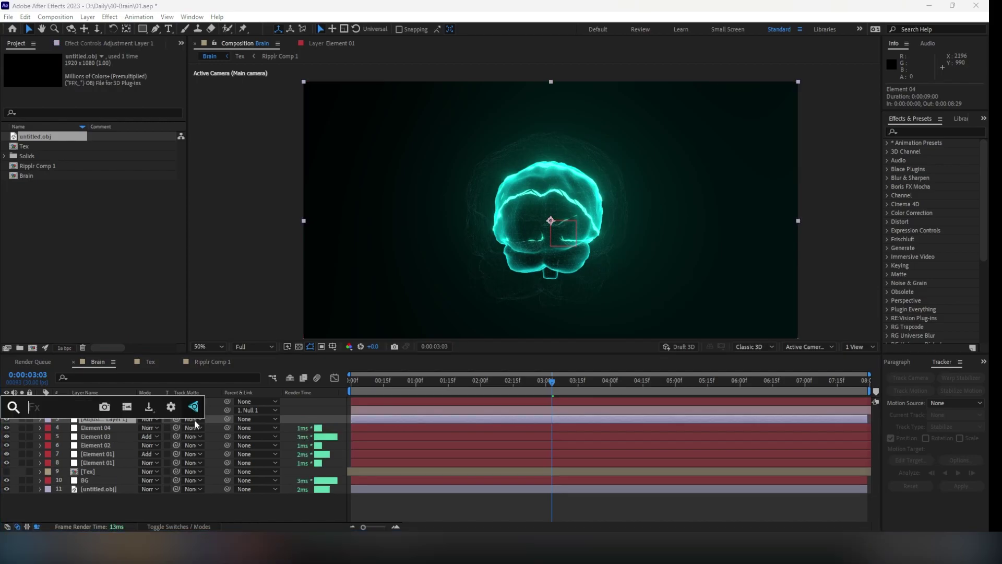
key("Escape")
left_click(114, 416)
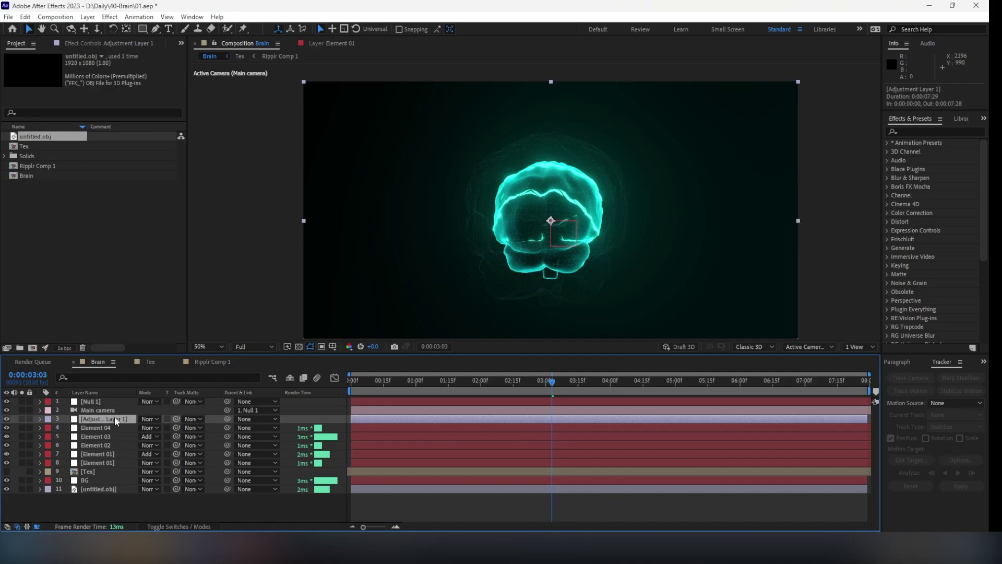
key("Delete")
key("ctrl+alt+y")
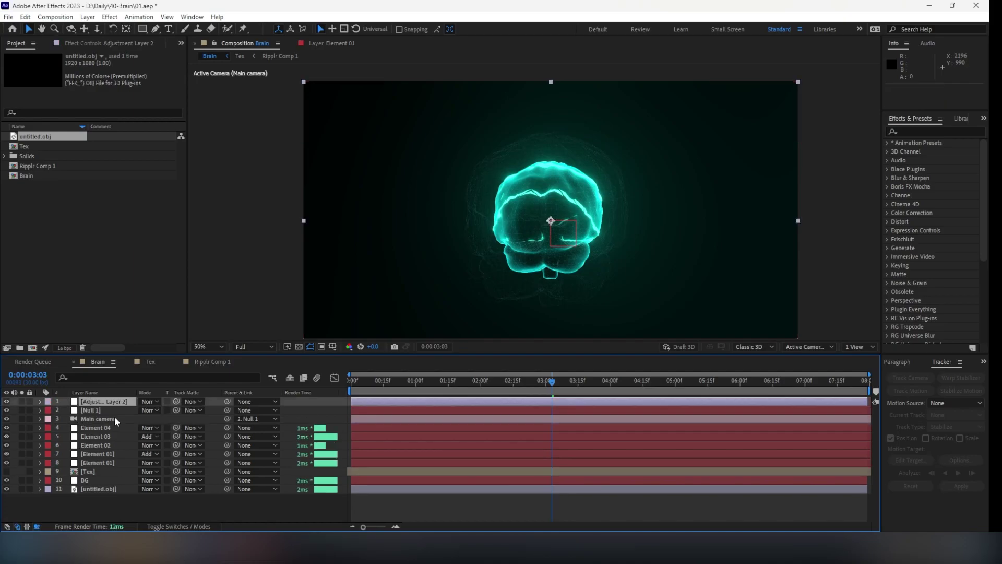
key("Delete")
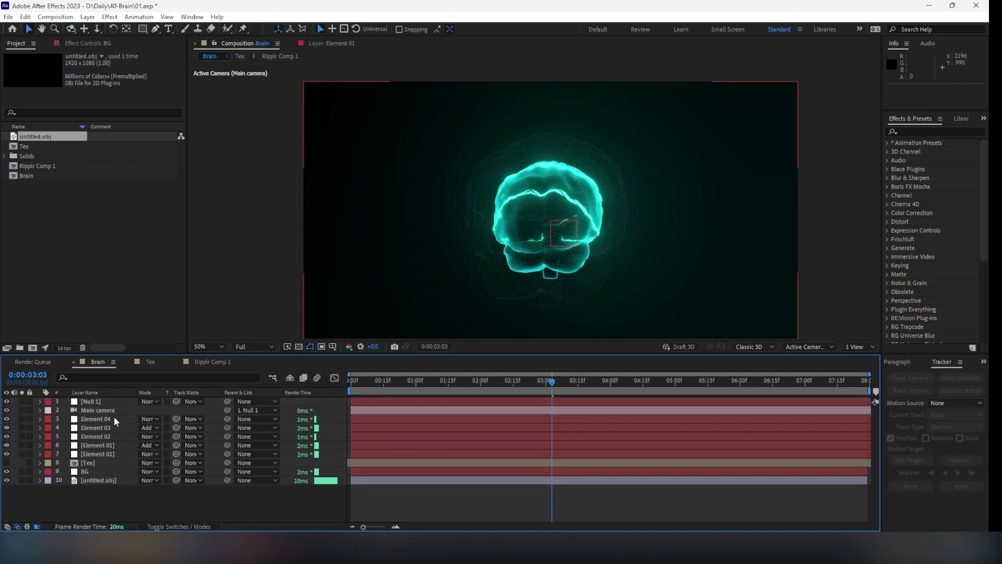
- Create a 1920 x 1080 white solid named Form above Element 04 and apply Trapcode Form to it
left_click(114, 418)
key("ctrl+y")
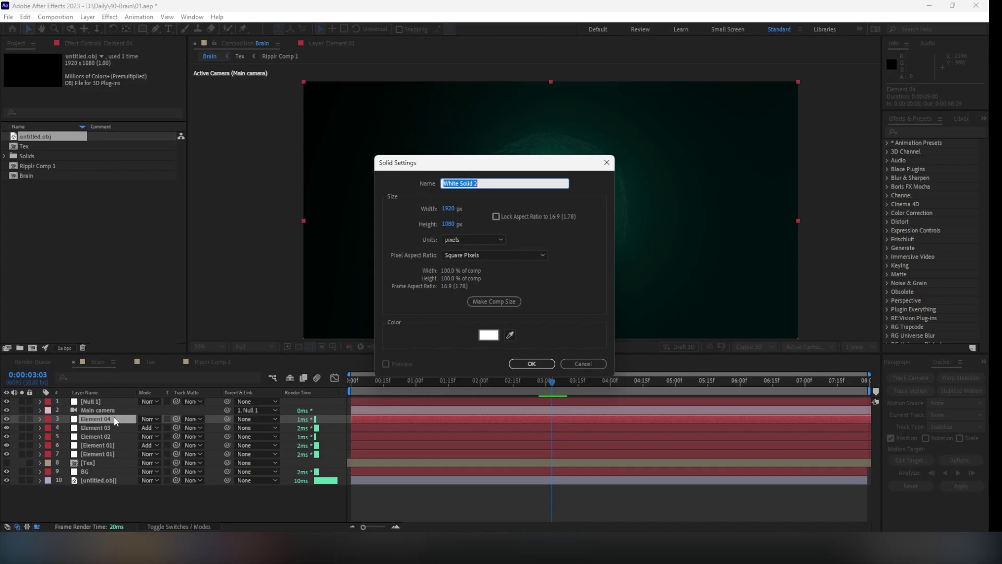
type("Form")
key("Return")
key("ctrl+space")
type("for")
key("Return")
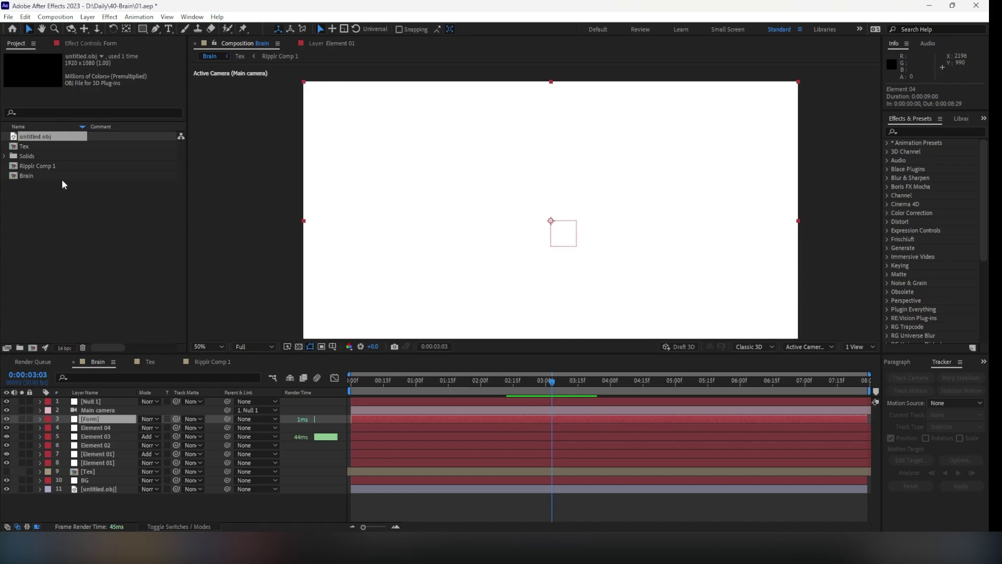
- Set the Form effect's Base Form to 3D Model, using the untitled.obj layer with Effects & Masks as its source
left_click(14, 136)
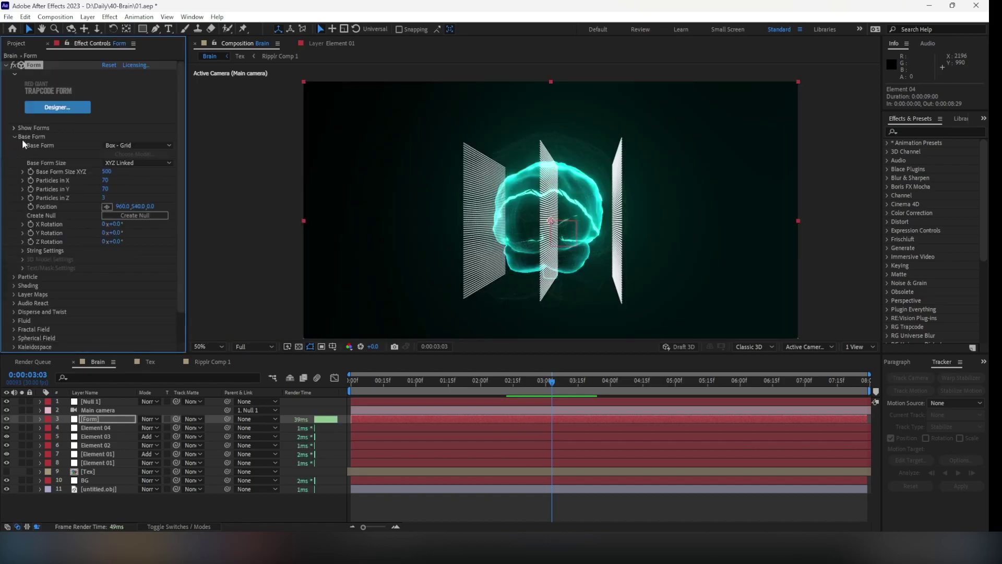
left_click(116, 145)
left_click(134, 191)
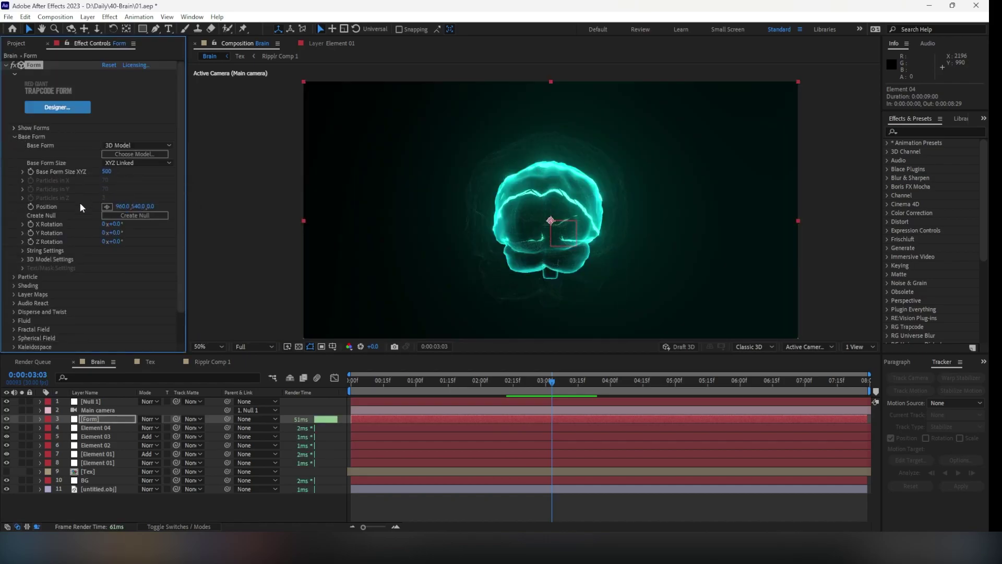
left_click(24, 259)
left_click(112, 268)
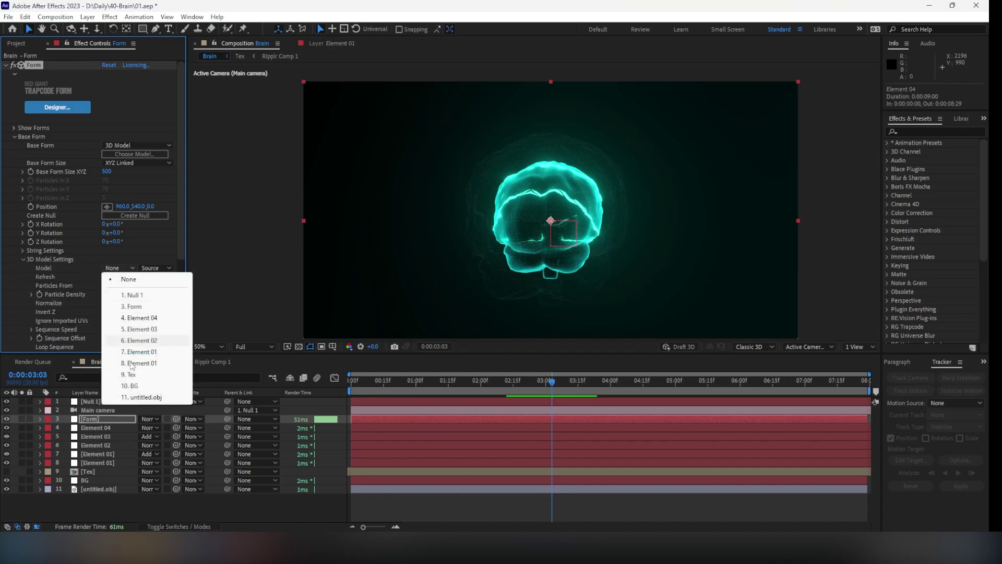
left_click(139, 398)
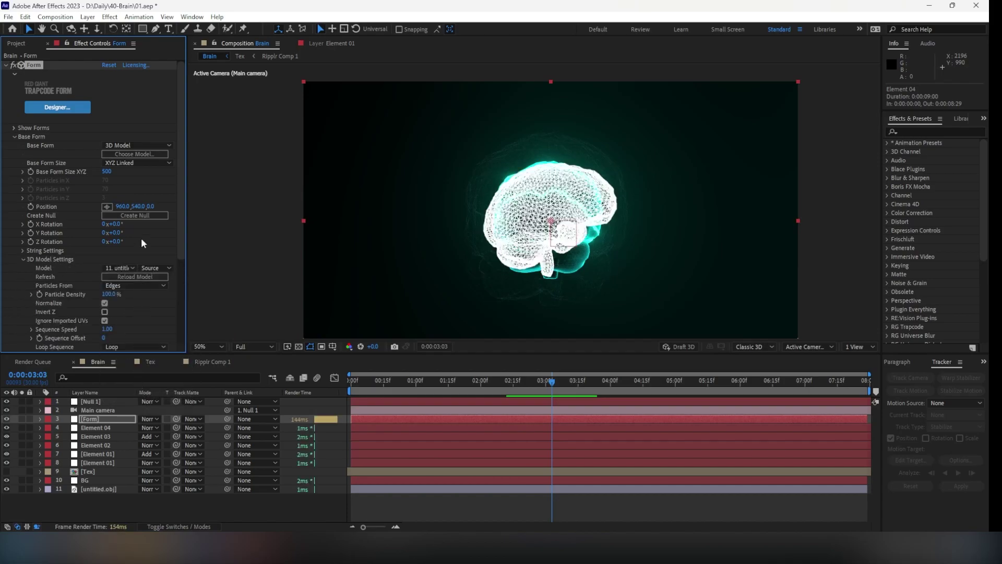
left_click(155, 270)
left_click(172, 300)
- Move the playhead to 0:00:00:01 and lower the Form layer's opacity to 40%
left_click(437, 381)
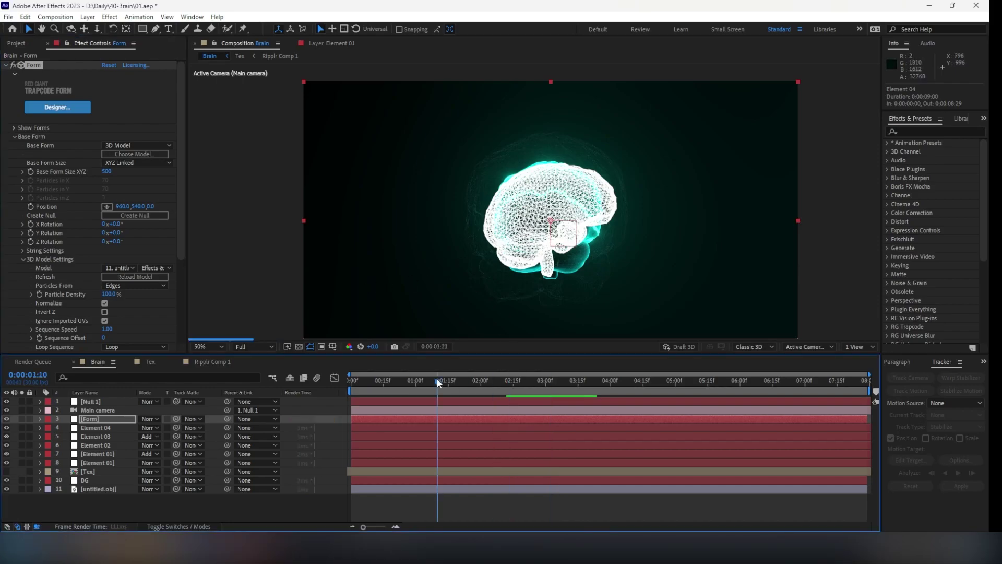
left_click_drag(437, 381, 353, 381)
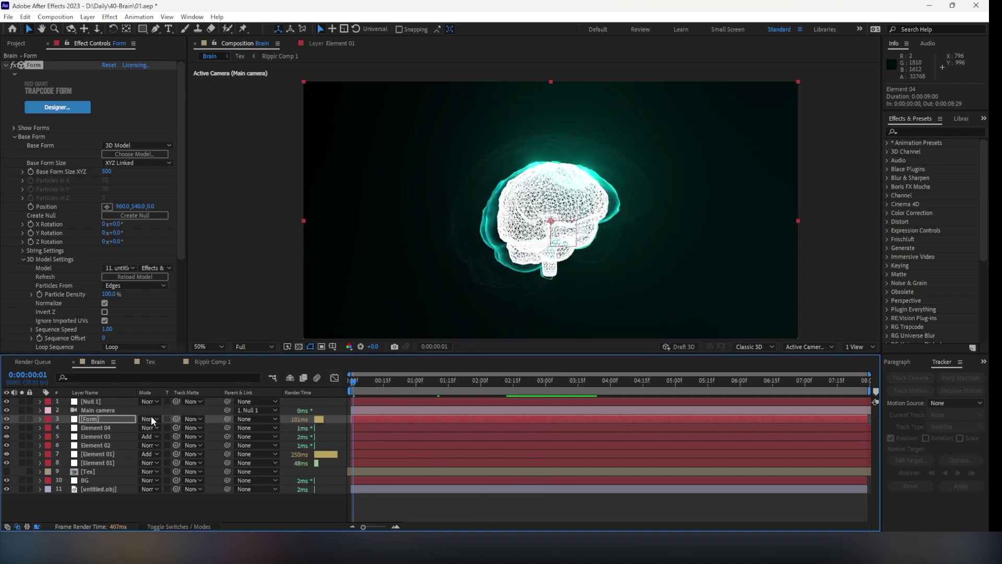
key("t")
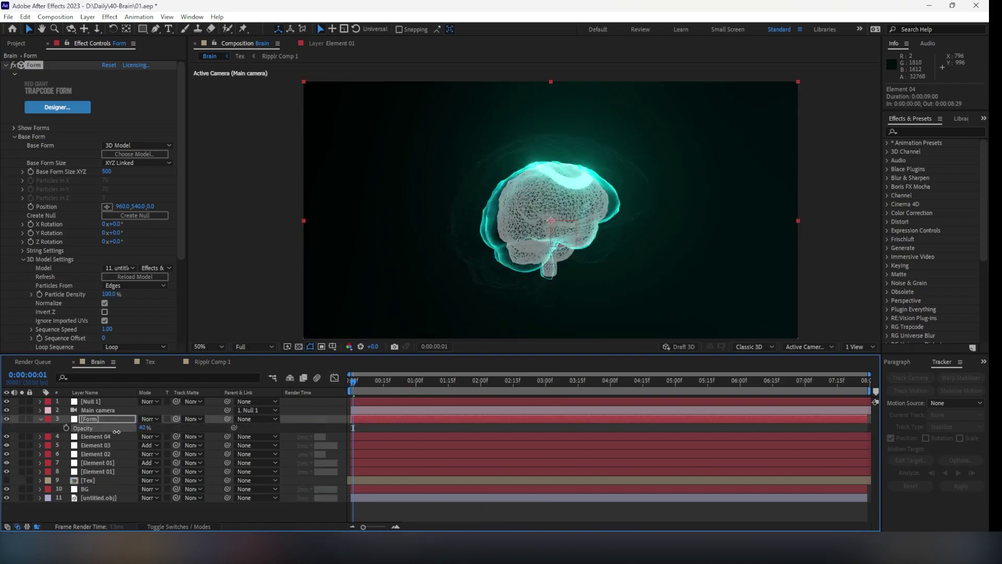
- Rotate the Form brain model to -90° on Y to align it with the Element brain
left_click_drag(111, 233, 88, 247)
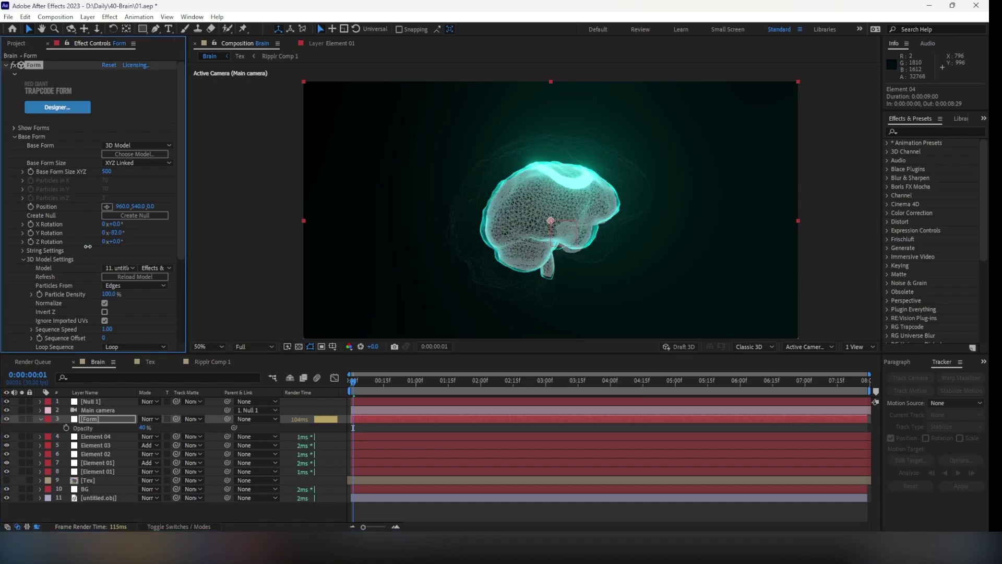
left_click(117, 233)
type("-90")
key("Return")
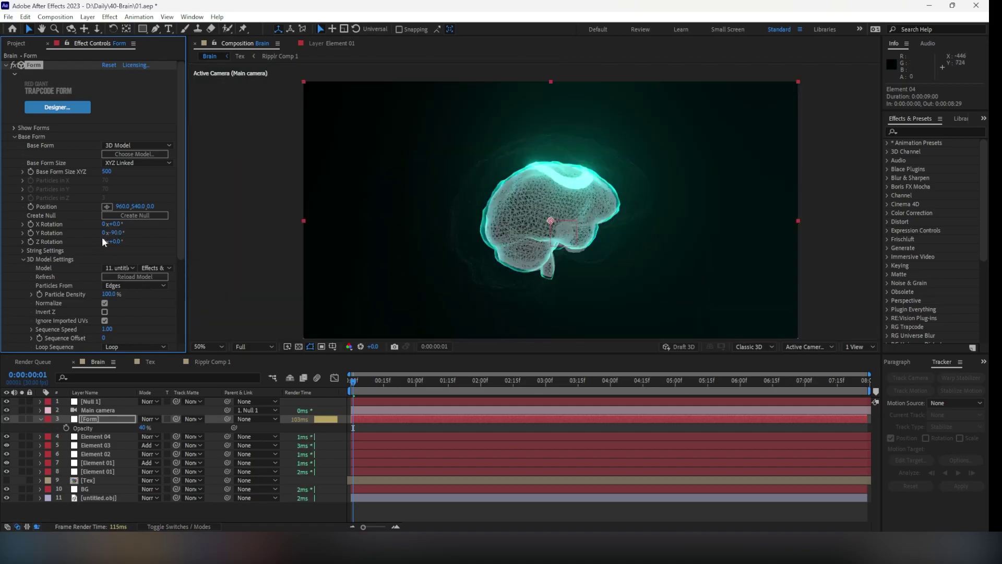
- Set the Form effect's Base Form Size XYZ to 520 to match the Element brain, and solo the Form layer
left_click(108, 171)
type("55")
key("Return")
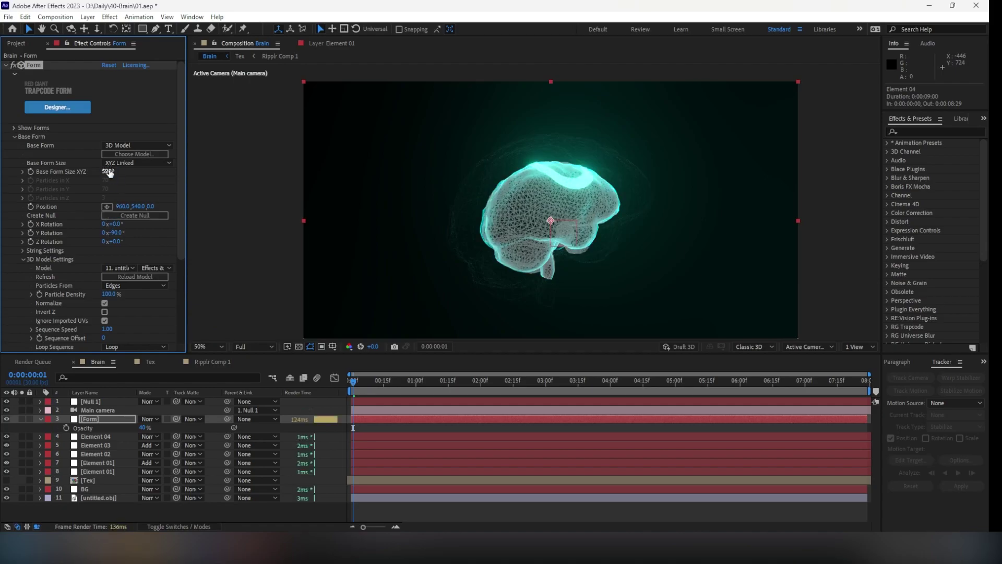
left_click(109, 171)
type("5")
key("Return")
left_click(109, 172)
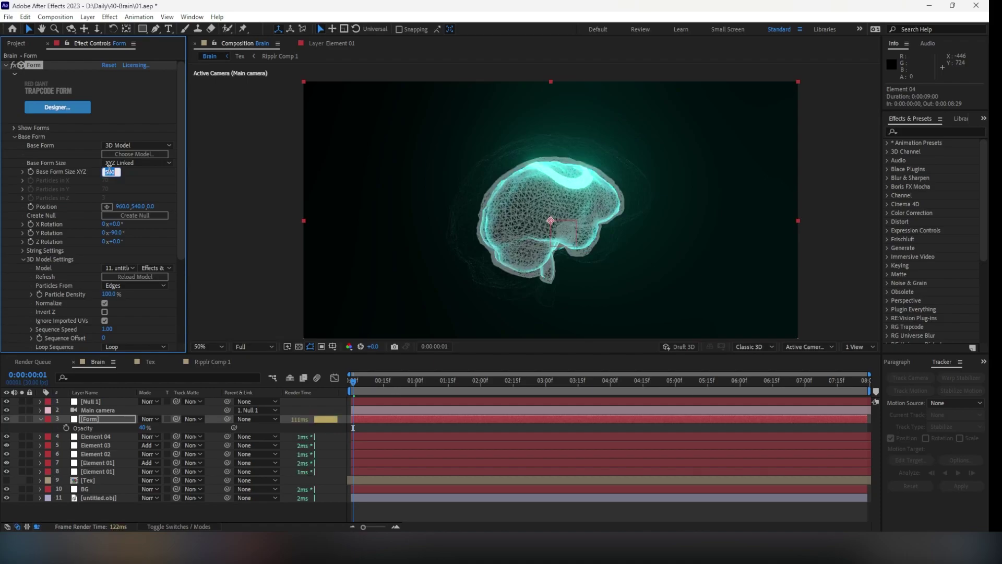
type("540")
key("Return")
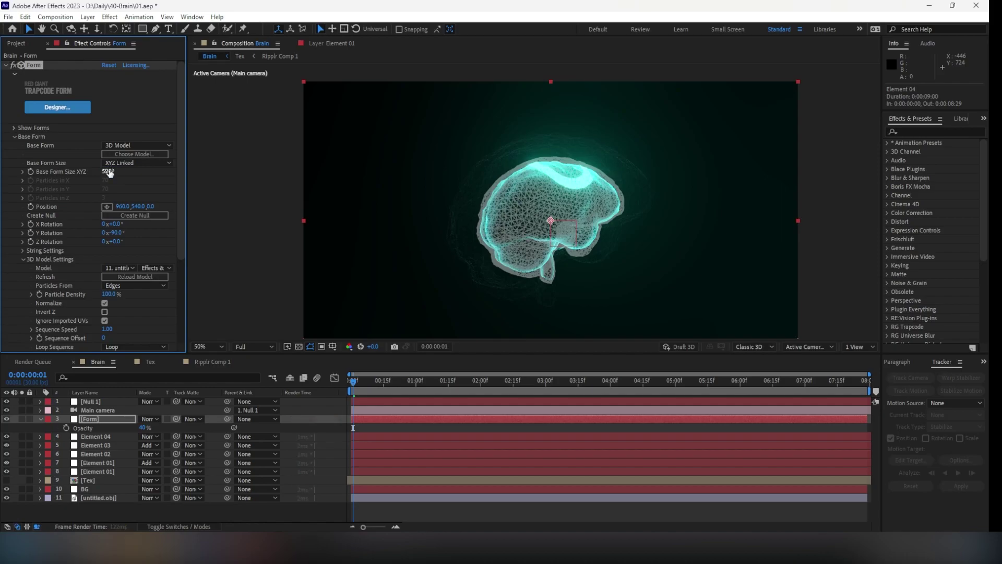
key("period")
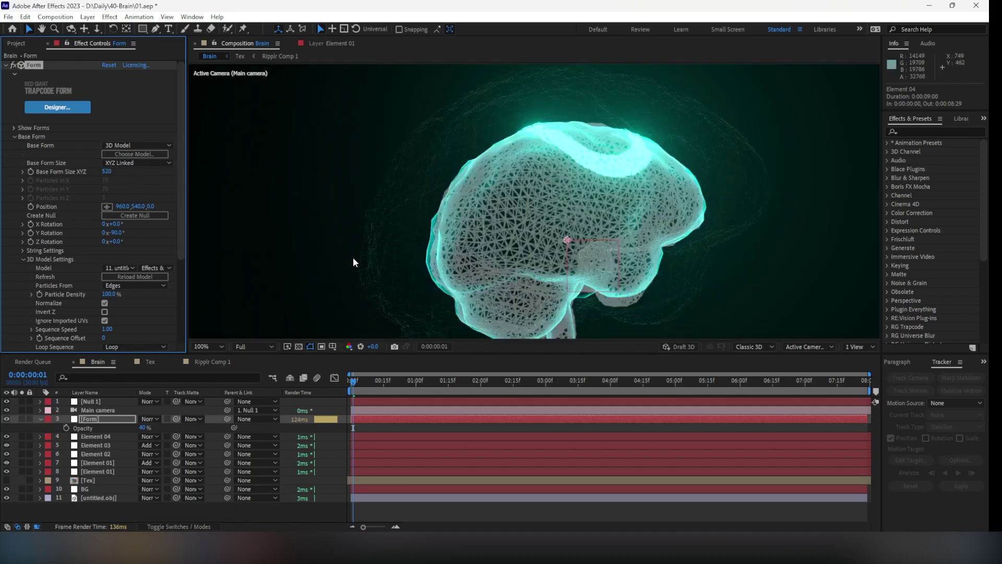
left_click(21, 419)
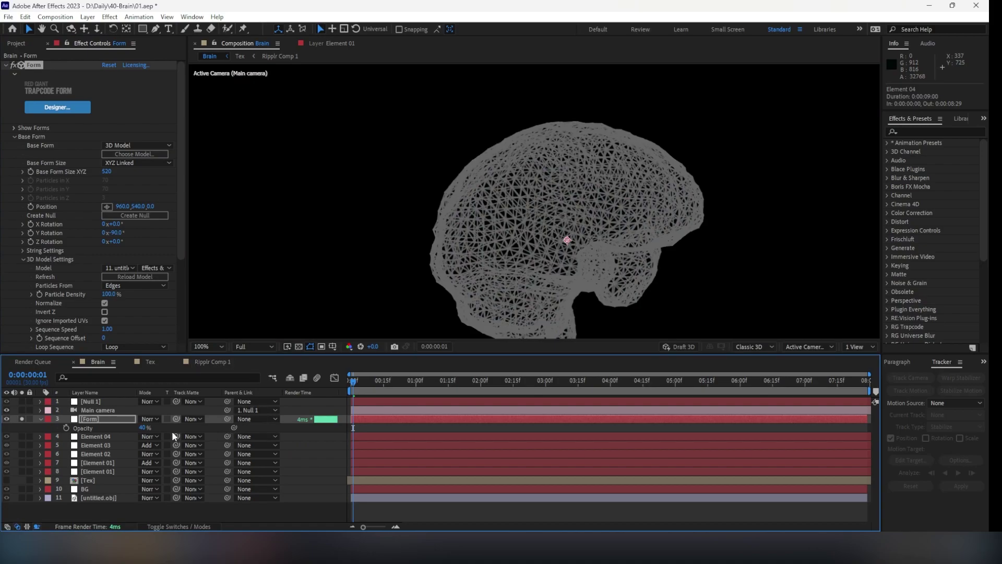
- Restore the Form layer's opacity to 100% and set its particle Size to 1
left_click_drag(144, 427, 305, 429)
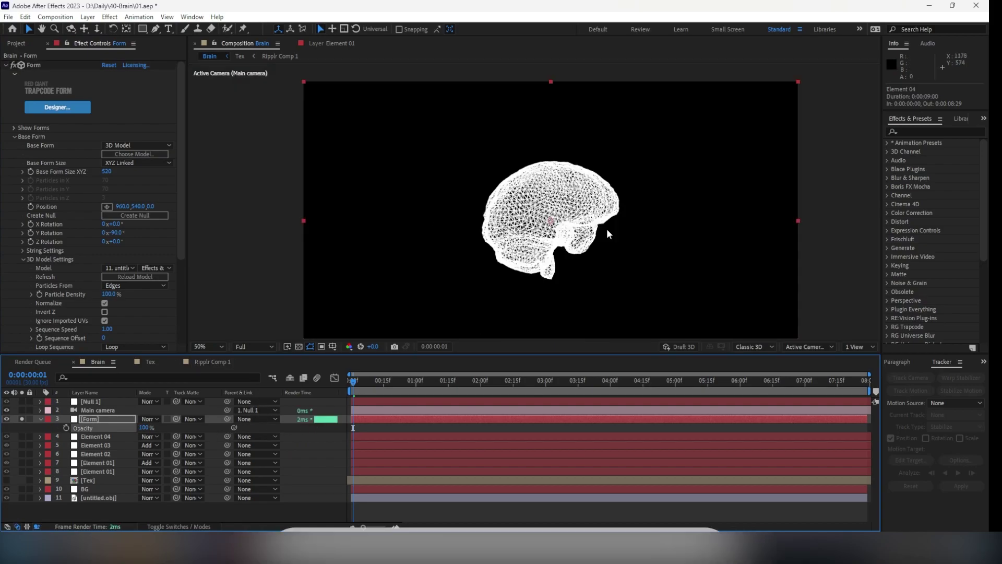
scroll(64, 268, "down", 3)
scroll(62, 267, "down", 3)
left_click(16, 293)
scroll(17, 293, "down", 3)
left_click(104, 190)
type("1")
key("Return")
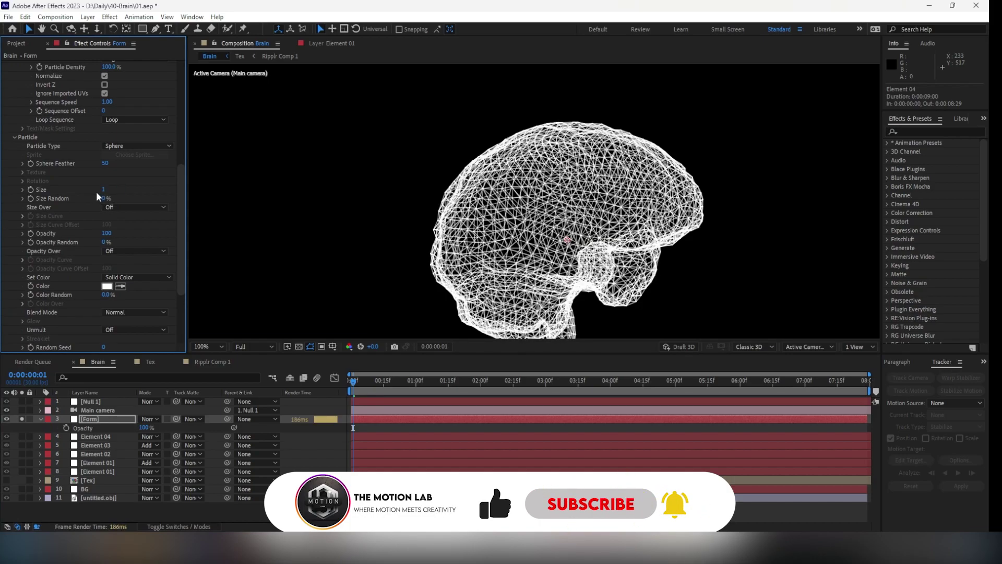
- Set the Form particles' Size Random to 100% and reduce their Size to 0.5
left_click_drag(109, 201, 133, 199)
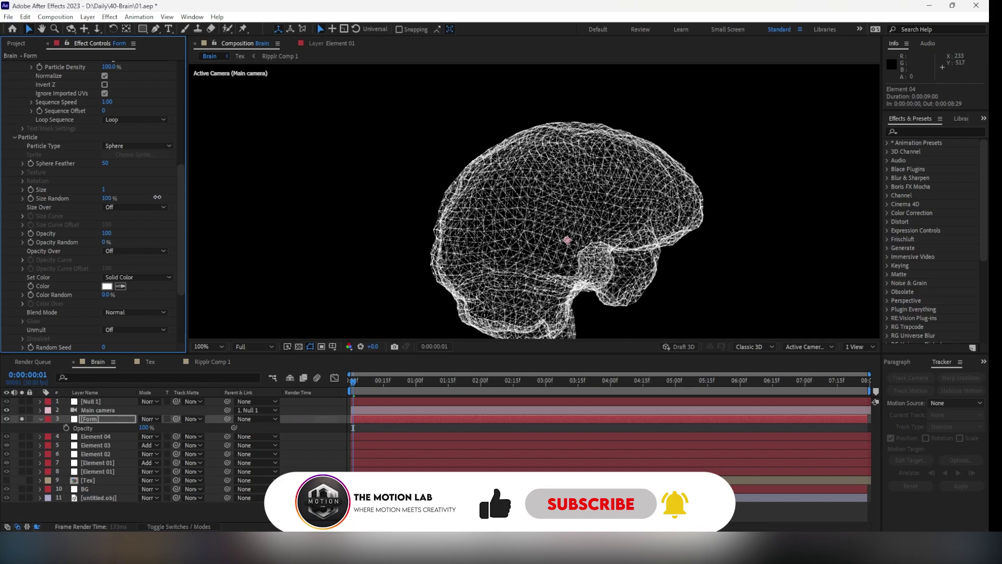
left_click(104, 190)
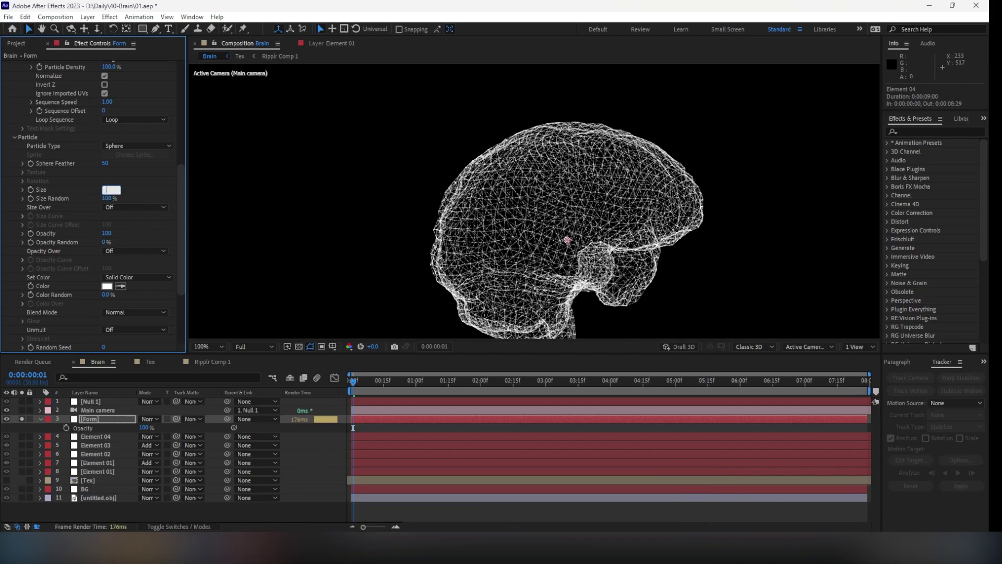
type("0.5")
key("Return")
- Try a Fractal Field Displace of 38, undo it, and set the Form effect's Affect Size to 2
scroll(90, 235, "down", 3)
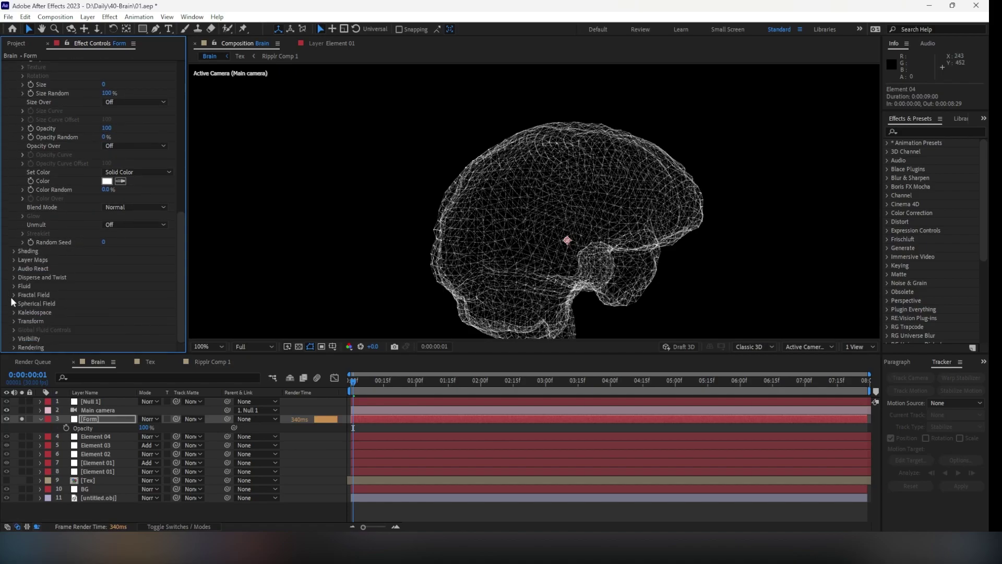
left_click(14, 295)
scroll(14, 298, "down", 5)
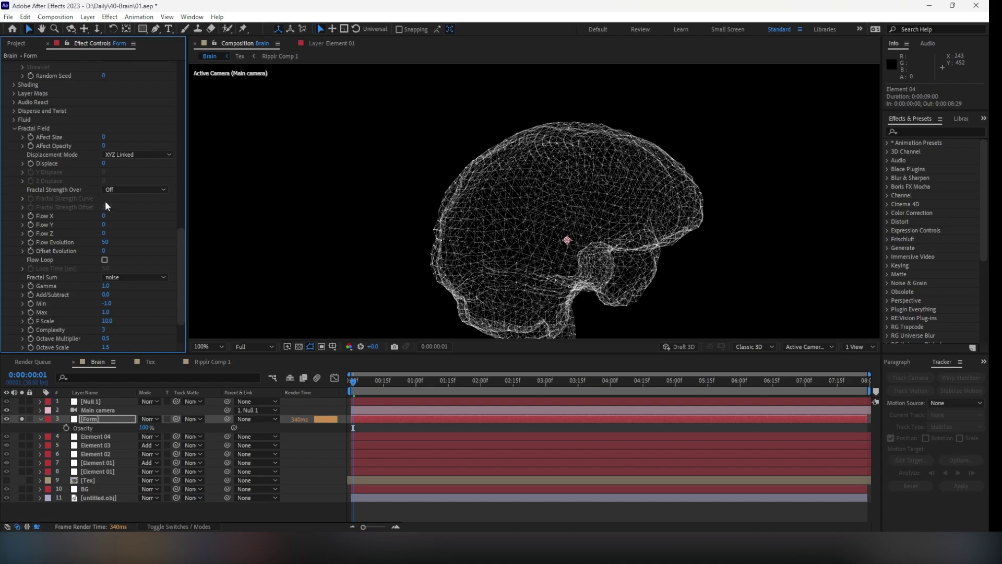
left_click_drag(103, 163, 126, 167)
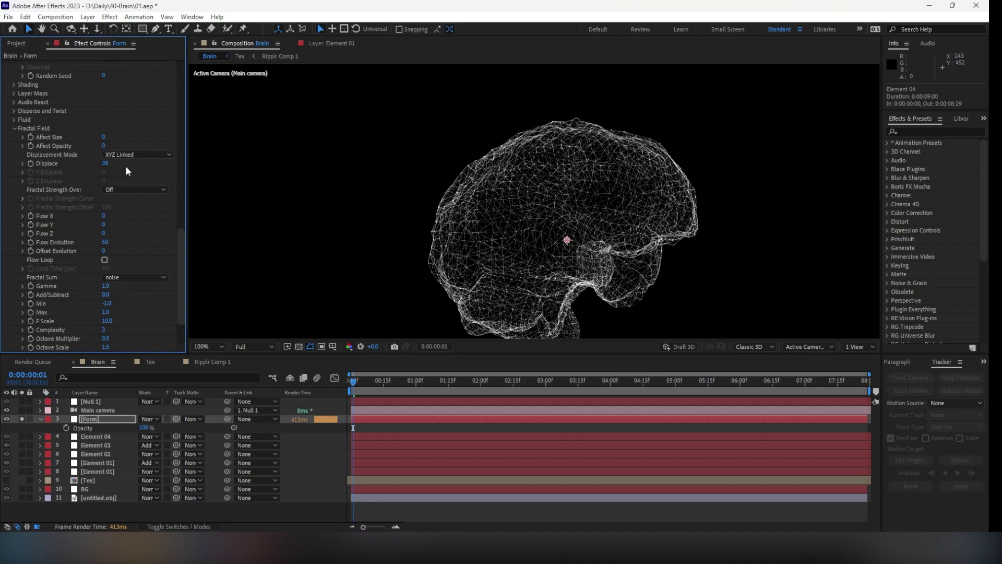
key("ctrl+z")
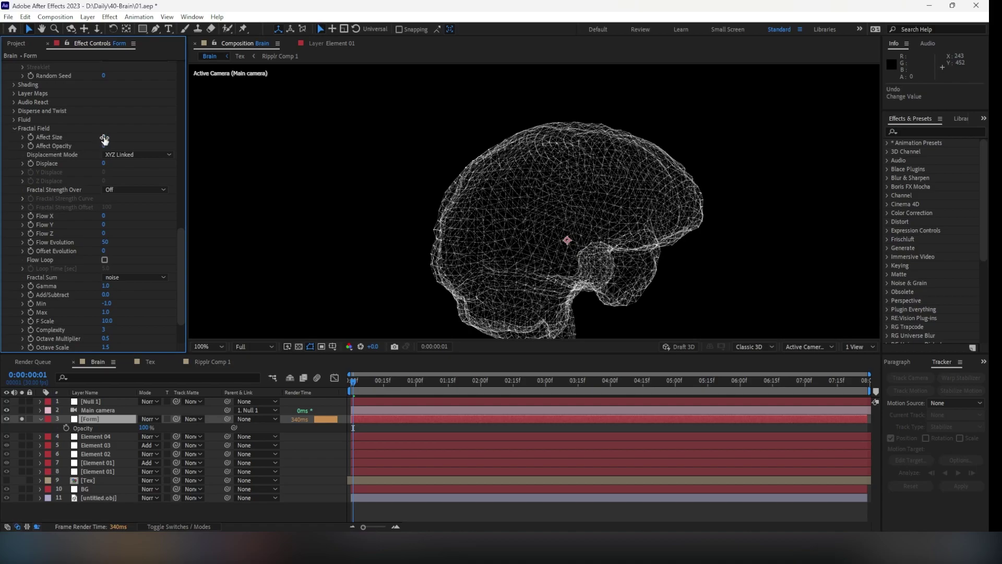
left_click_drag(105, 139, 116, 137)
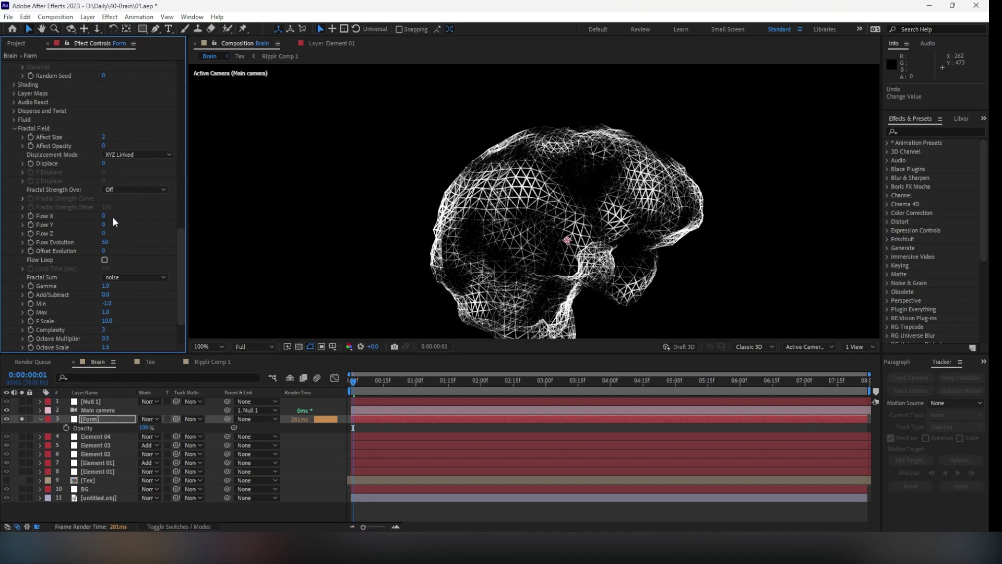
- Try the Fractal Field's evolution settings, set Flow Z to 10, and preview the particle animation
left_click_drag(104, 251, 126, 252)
left_click_drag(104, 242, 116, 247)
left_click_drag(105, 243, 103, 230)
left_click(103, 232)
key("Return")
key("space")
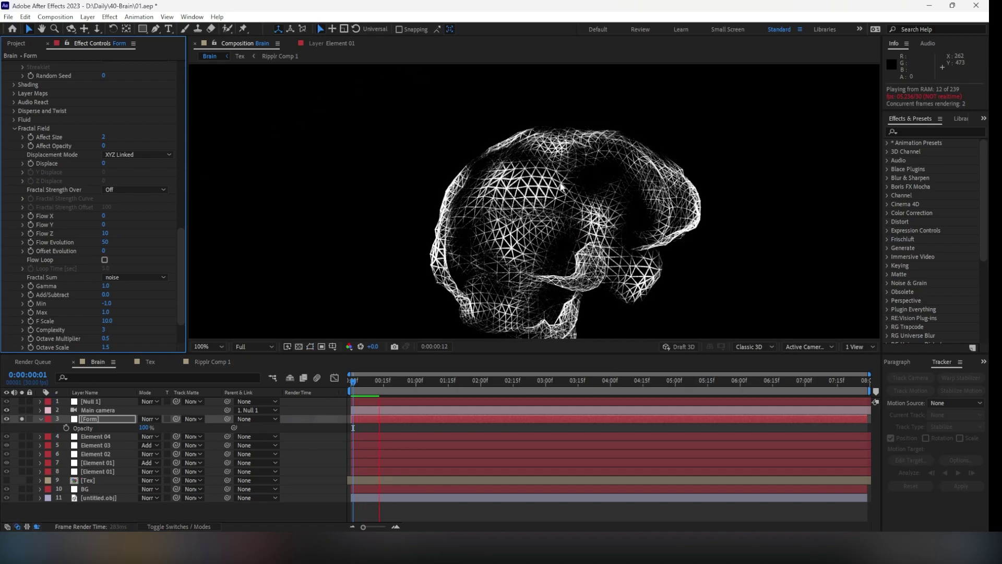
- Set the Fractal Field's Flow Z to 100 and preview the motion from near the start of the timeline
left_click_drag(365, 382, 355, 379)
left_click(105, 233)
type("100")
key("Return")
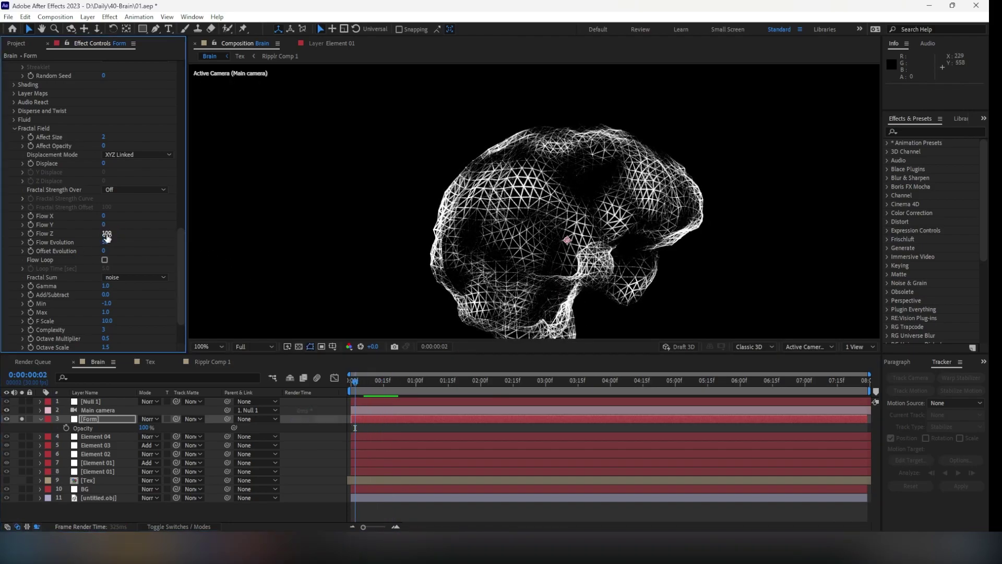
key("space")
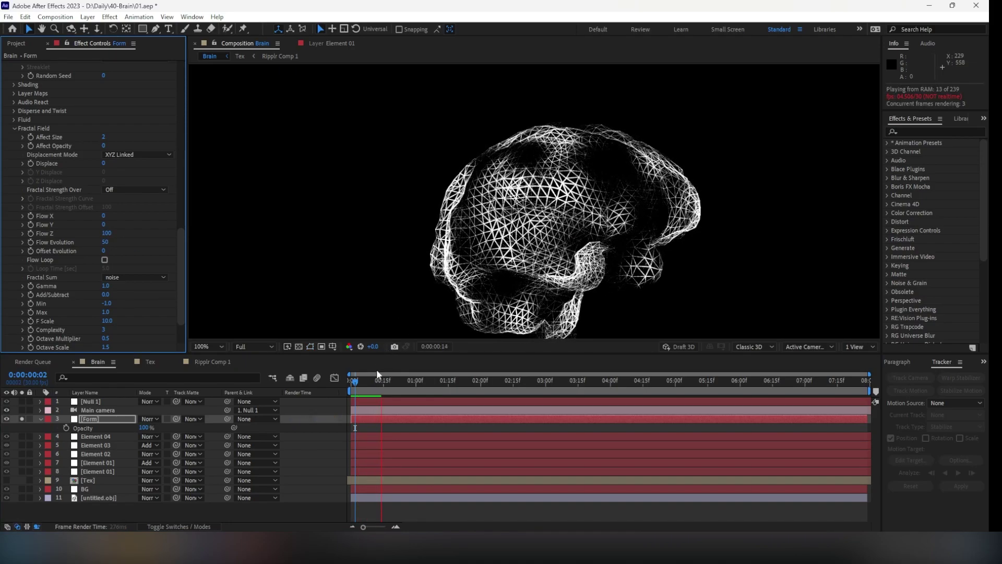
key("space")
- Set the Fractal Field's Flow Y to 100 and Flow X to -100, previewing the motion after each change
left_click(103, 225)
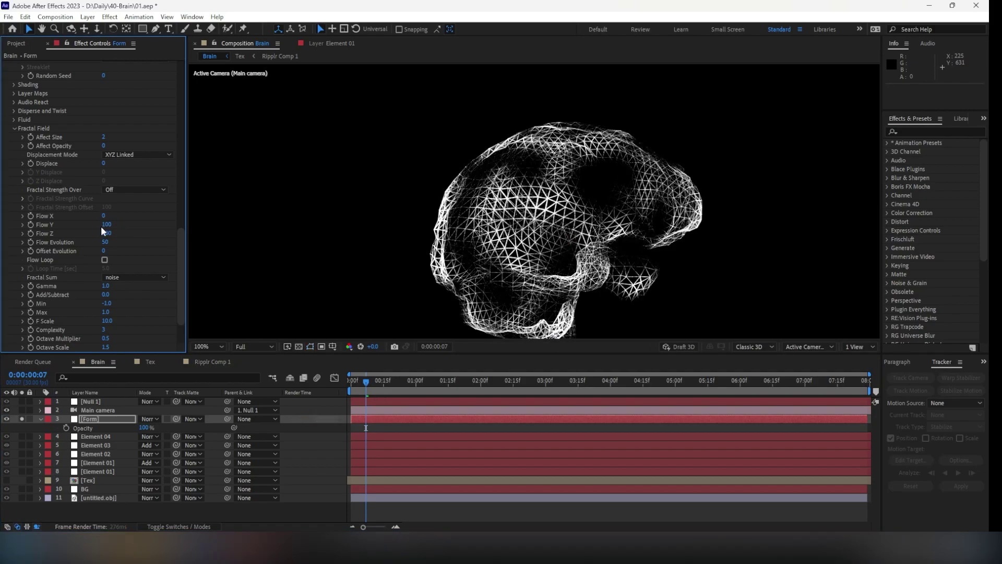
key("space")
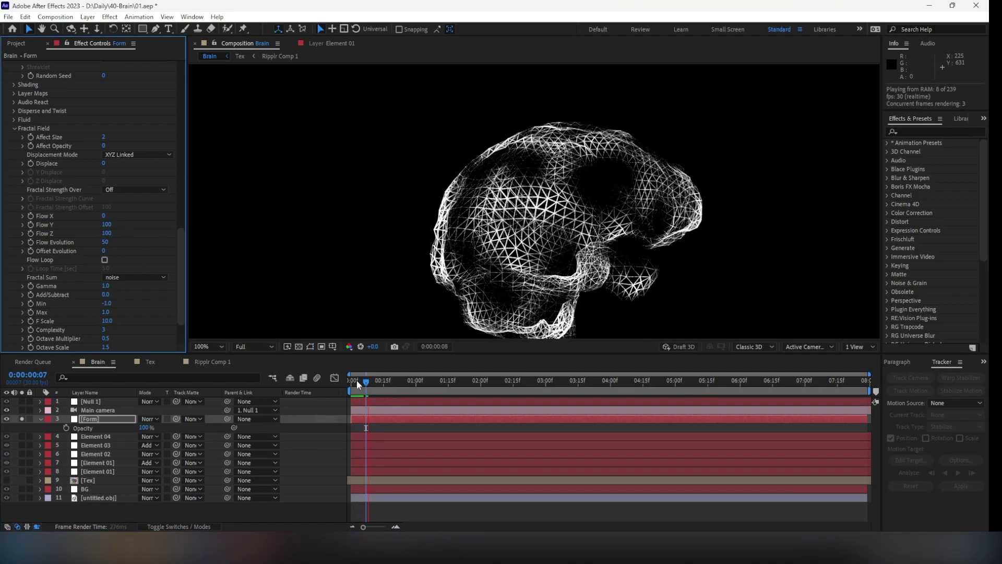
left_click(356, 380)
left_click(104, 215)
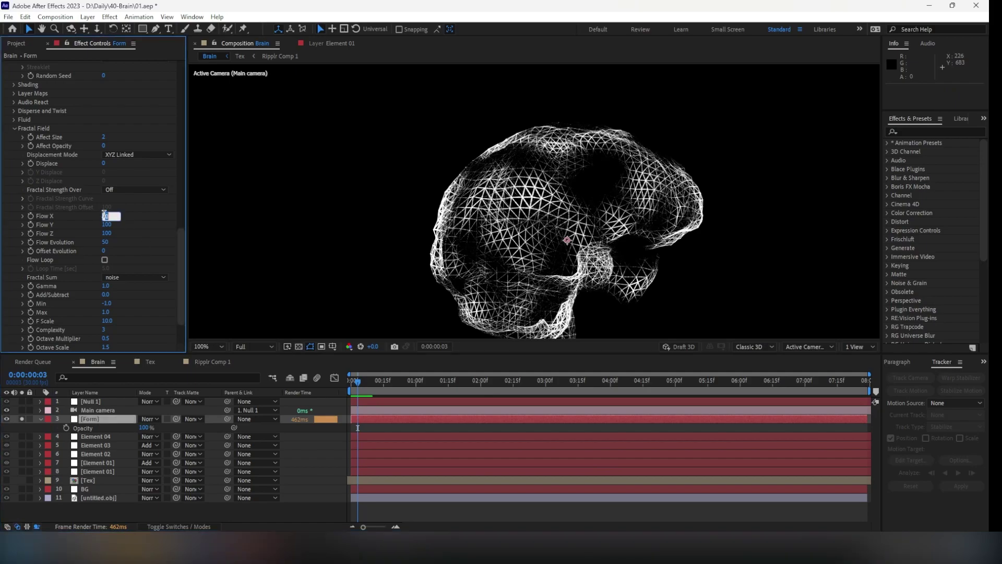
key("Return")
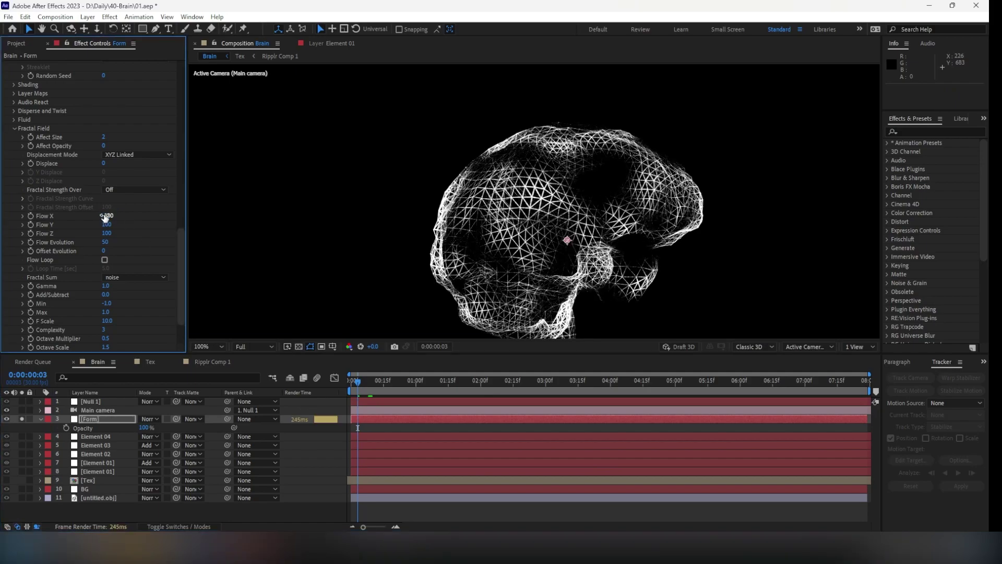
key("space")
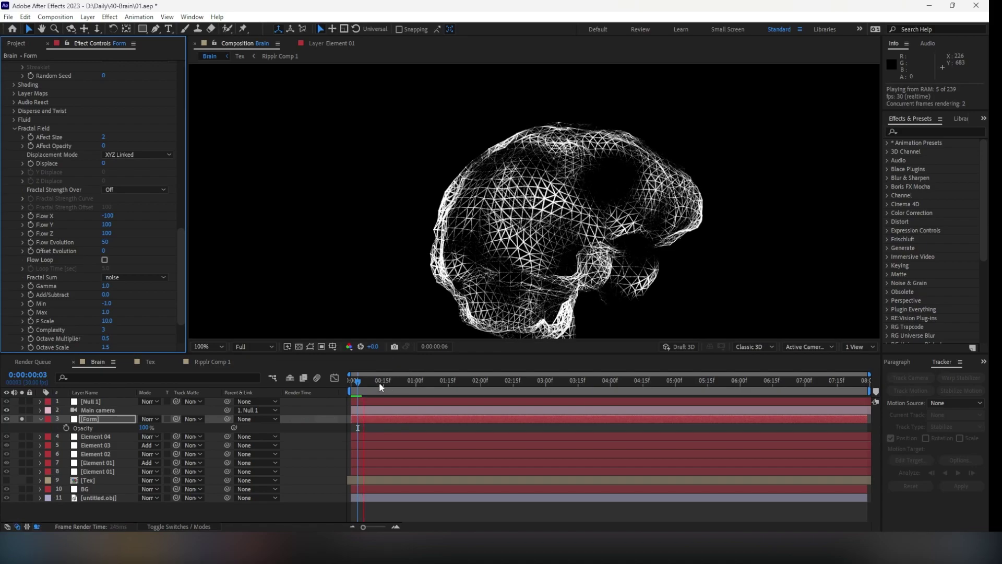
- Unsolo the Form layer and change its particle color from white to a pale cyan matching the brain
left_click(20, 420)
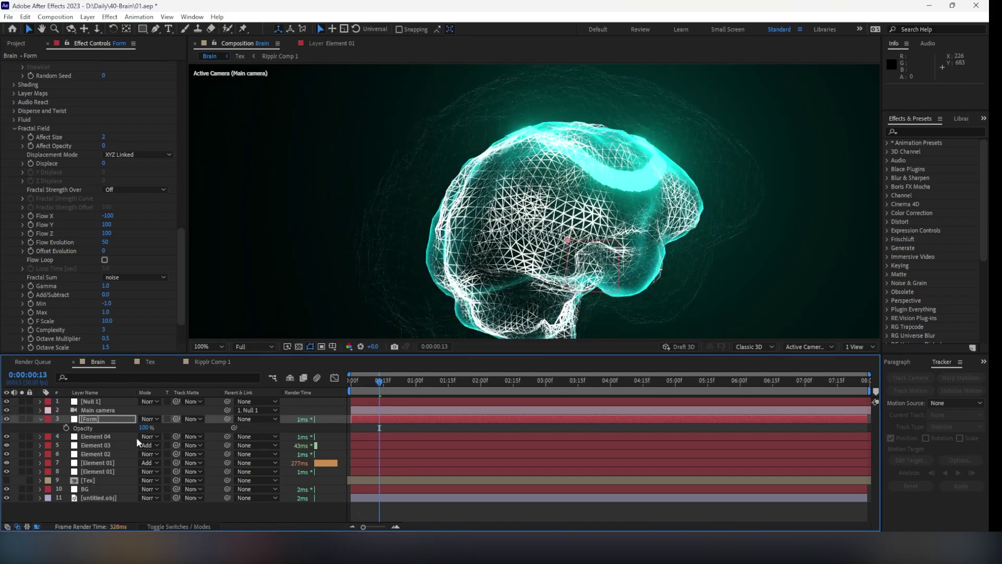
left_click(111, 421)
scroll(83, 183, "up", 5)
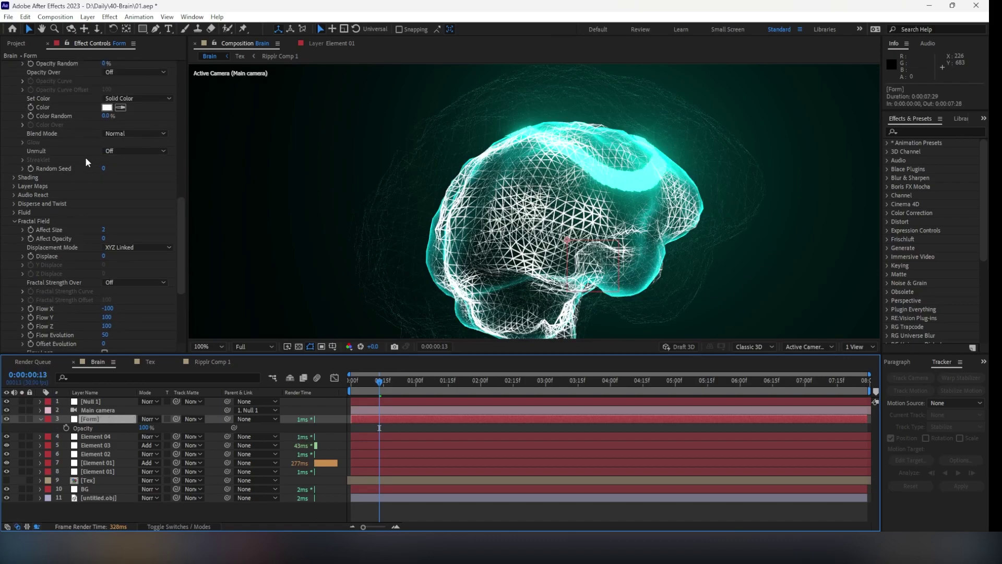
left_click(107, 177)
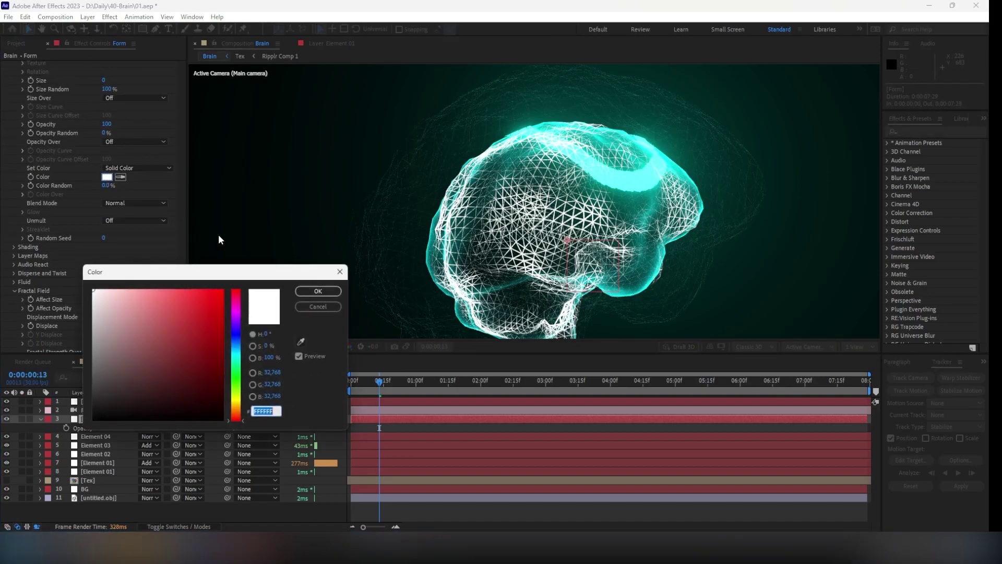
left_click(243, 357)
mouse_move(156, 313)
left_mouse_down()
mouse_move(146, 245)
mouse_move(141, 287)
mouse_move(130, 267)
left_mouse_up()
left_click(317, 291)
- Set the Form effect's base particle Size to 0
scroll(86, 148, "down", 3)
scroll(86, 148, "up", 5)
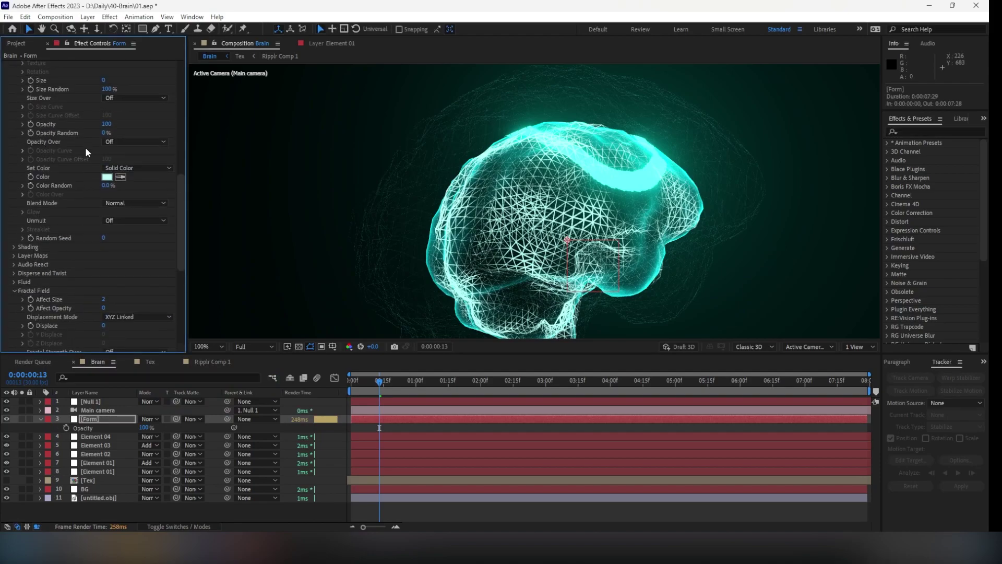
left_click(105, 151)
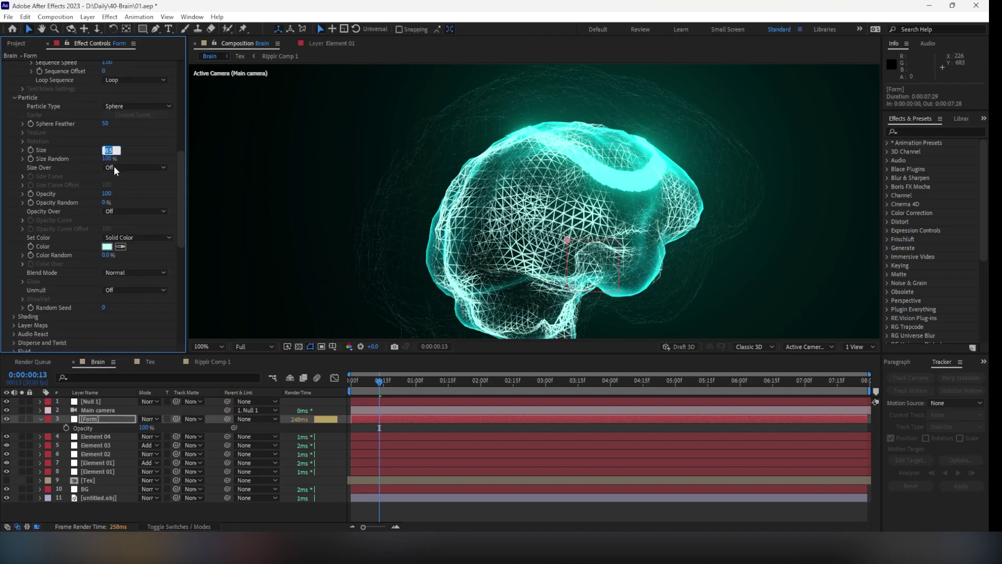
type("0")
key("Return")
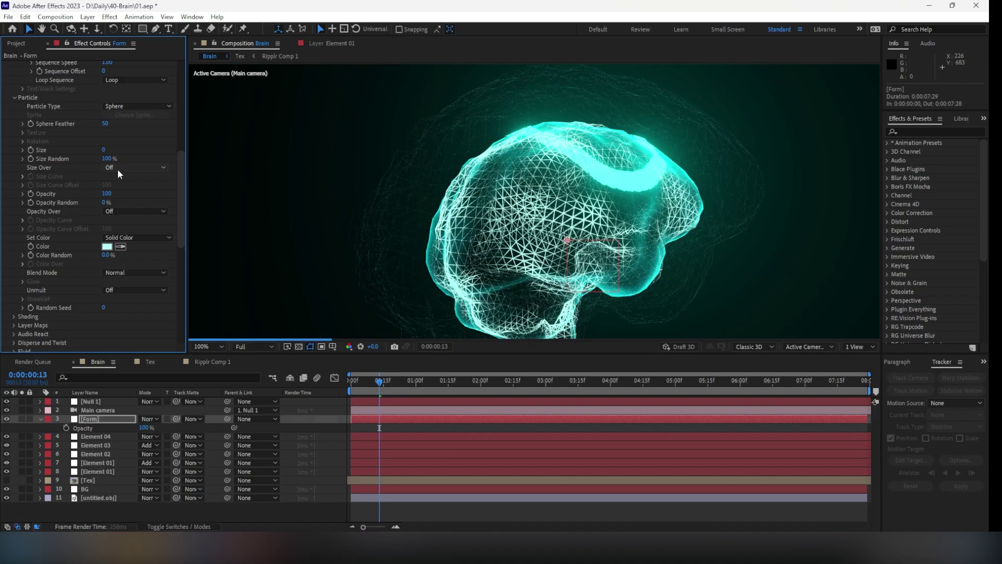
- Set both Affect Size and Affect Opacity to 1 in the Form effect's Fractal Field
scroll(107, 174, "down", 5)
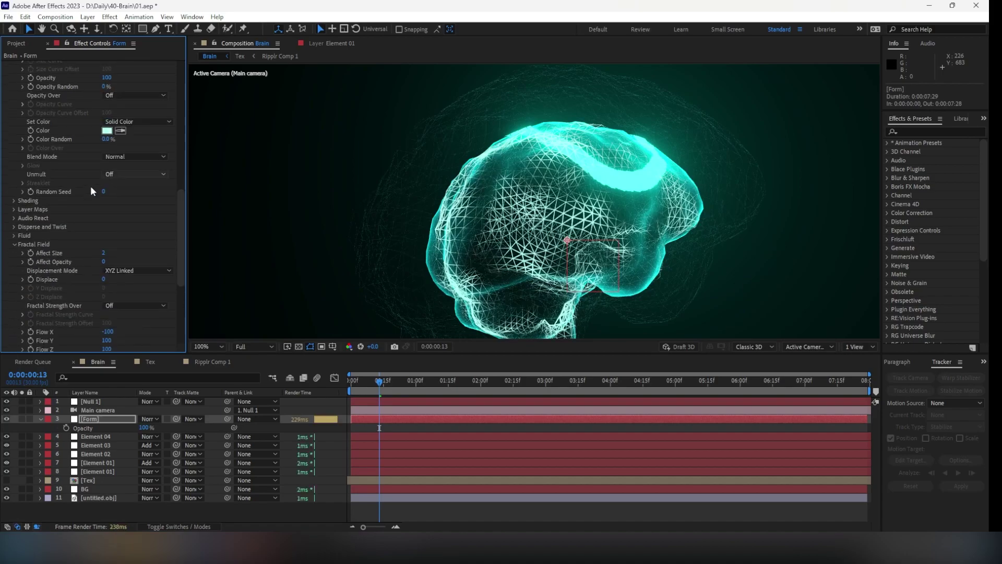
left_click(104, 253)
type("1")
key("Return")
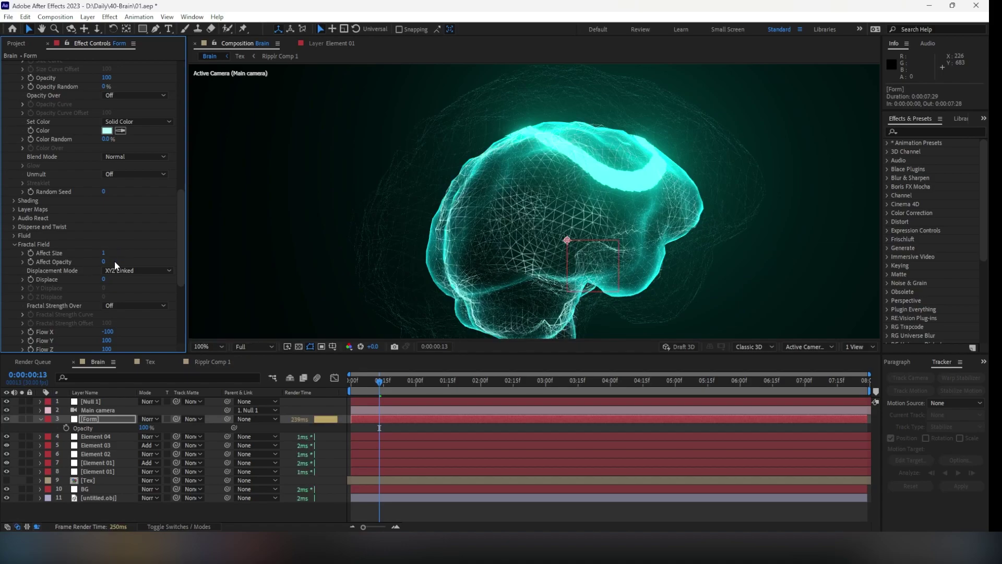
left_click(105, 261)
type("1")
key("Return")
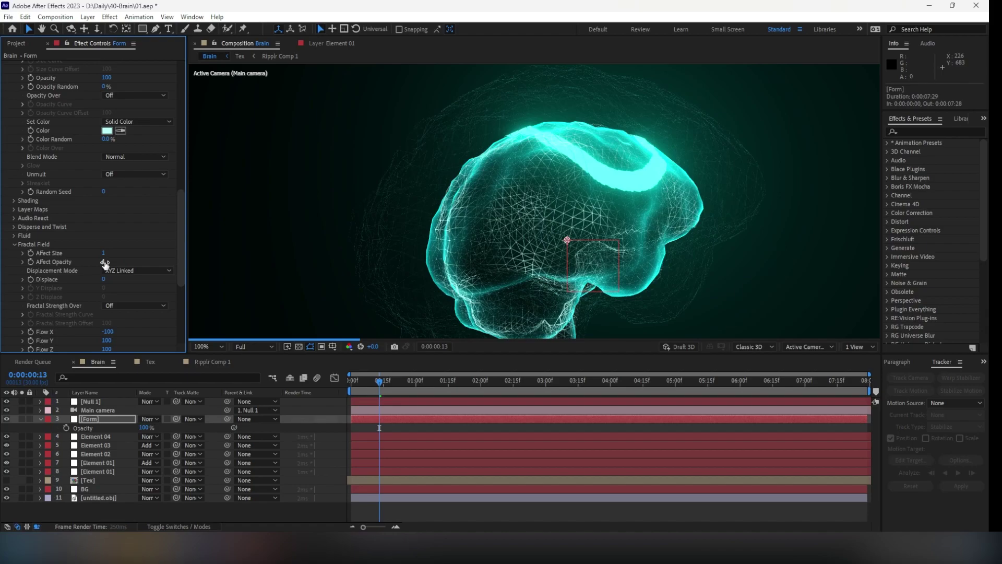
- Preview the full Brain composition at different zoom levels to check the Form particles with the glowing ripple
key("space")
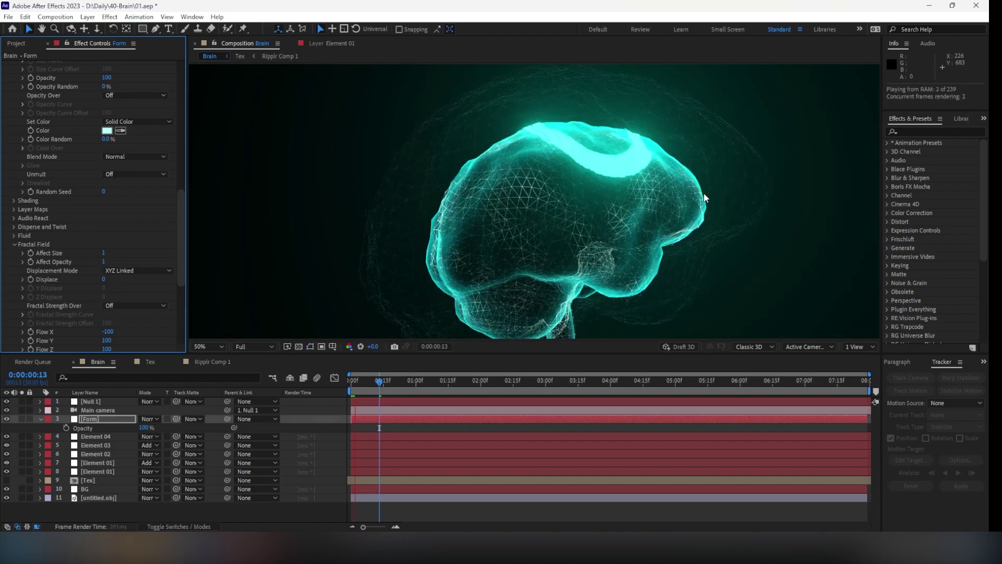
key("comma")
key("comma")
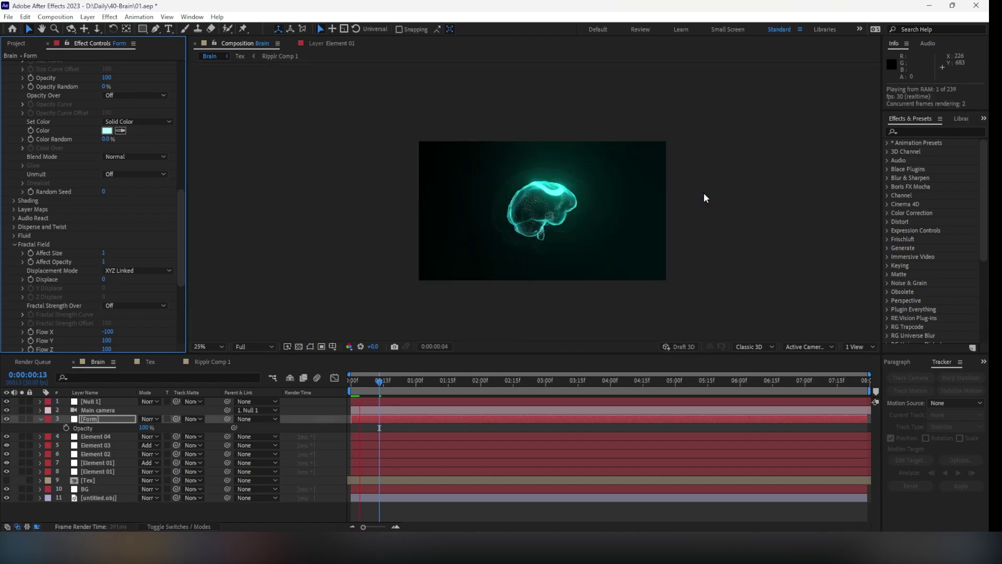
key("slash")
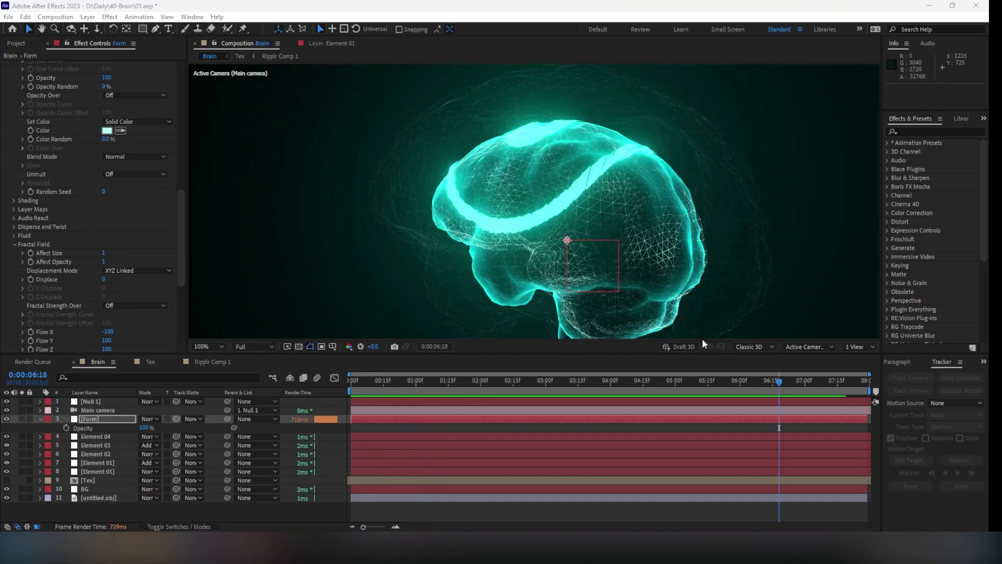
key("space")
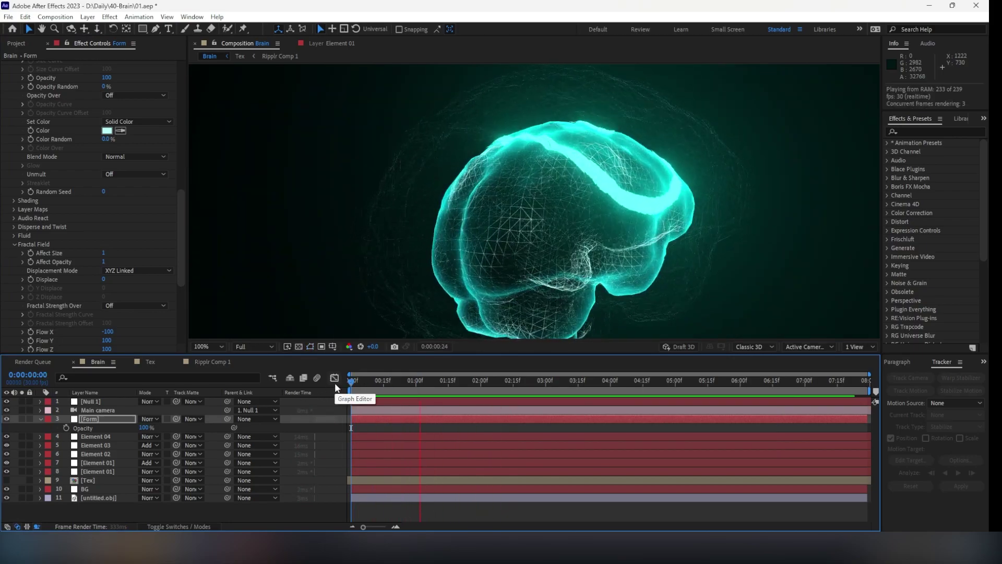
scroll(544, 246, "down", 2)
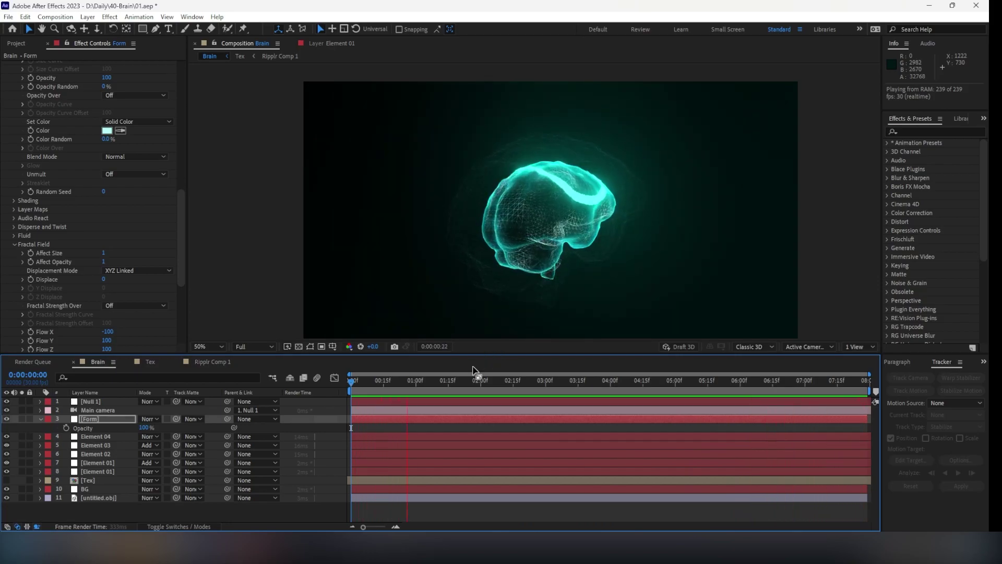
left_click_drag(466, 381, 767, 408)
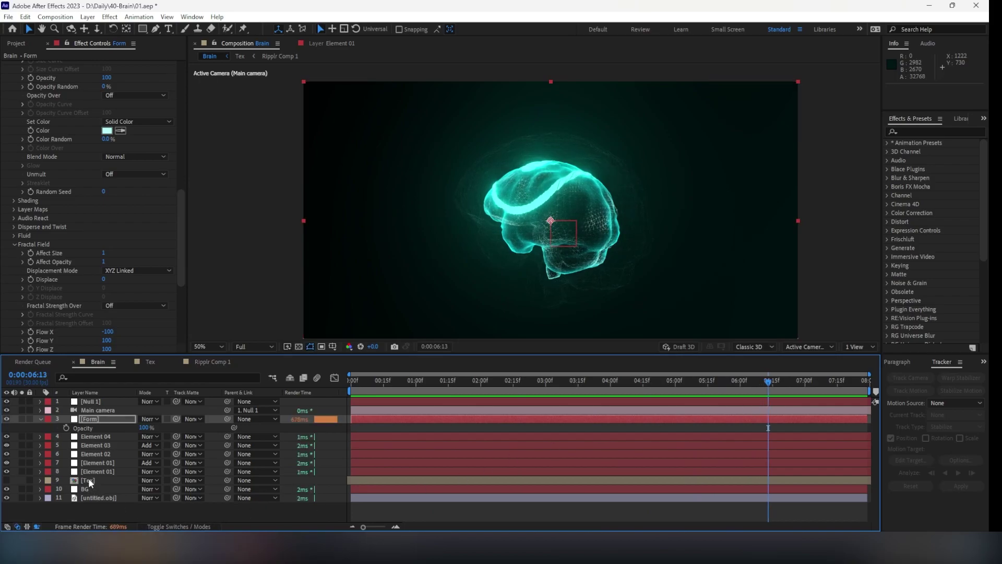
- Open the Tex composition, scrub through its ripple rings, and return to the Brain composition near 0:00:06:14 to compare the ripple
double_click(88, 479)
left_click_drag(406, 387, 635, 397)
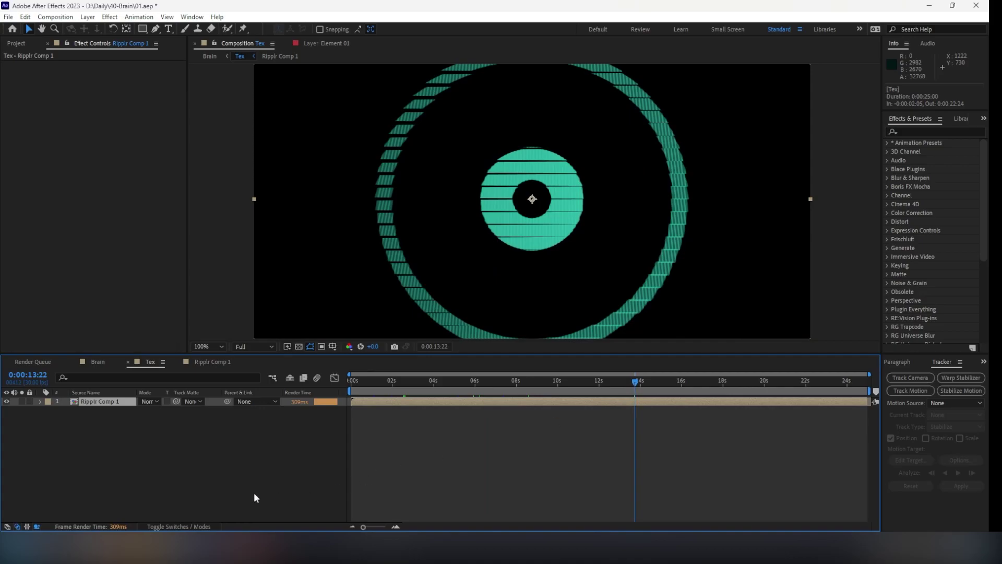
right_click(277, 498)
left_click(125, 420)
left_click(113, 403)
left_click_drag(630, 392, 715, 389)
left_click(761, 381)
key("Tab")
left_click(688, 415)
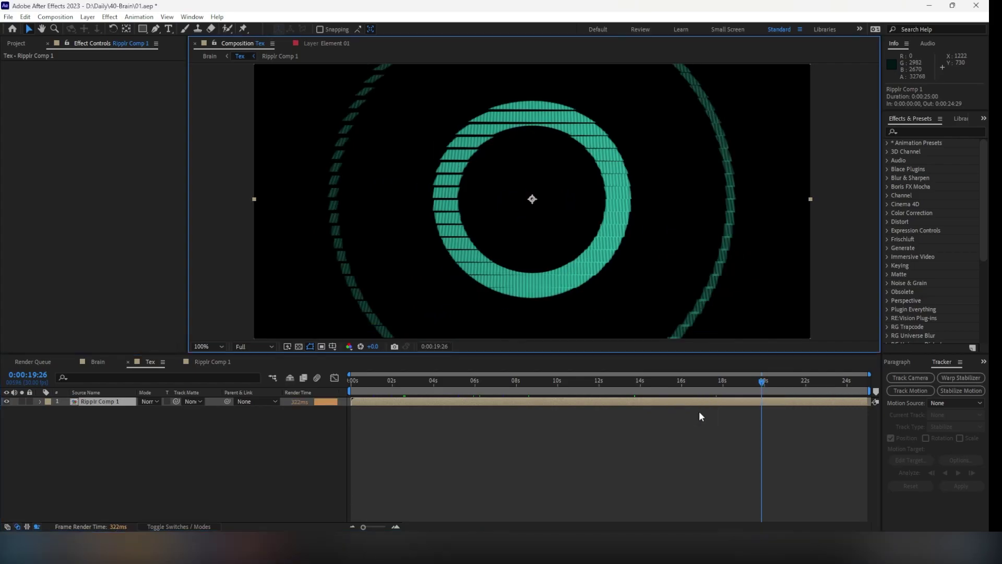
left_click_drag(606, 387, 771, 386)
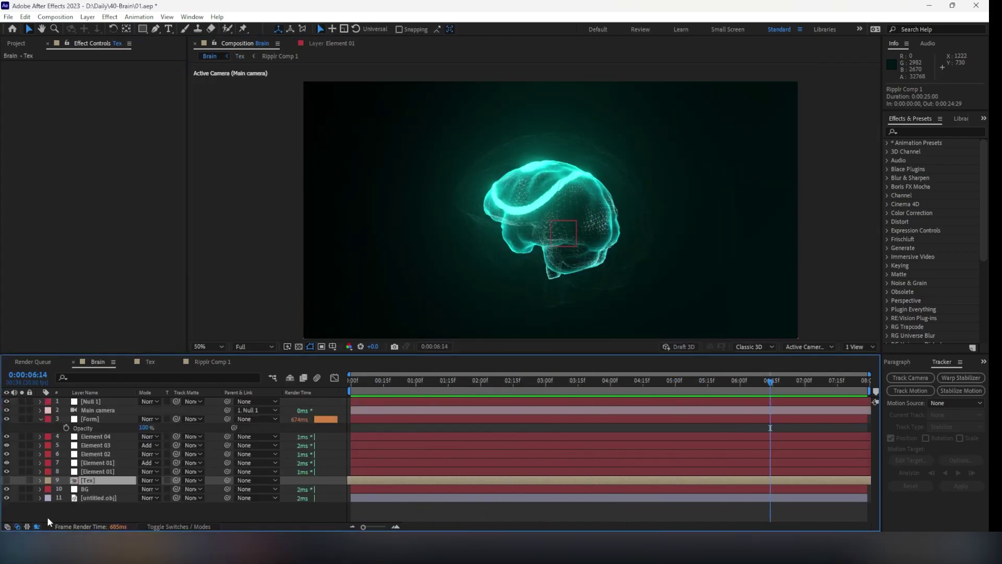
- Create a new composition-sized white solid named Particle directly above the BG layer
left_click(94, 503)
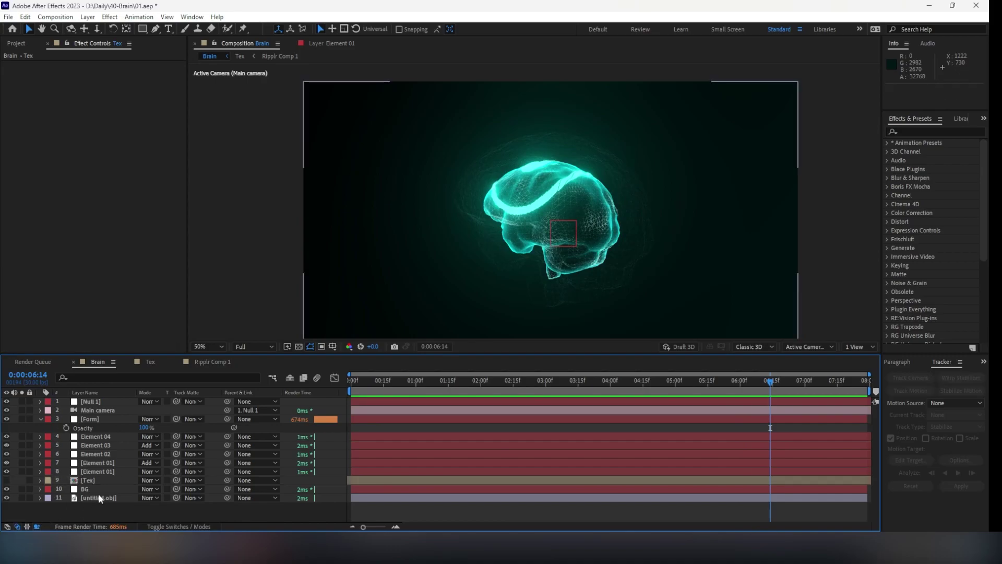
left_click(99, 489)
key("ctrl+shift+y")
type("P")
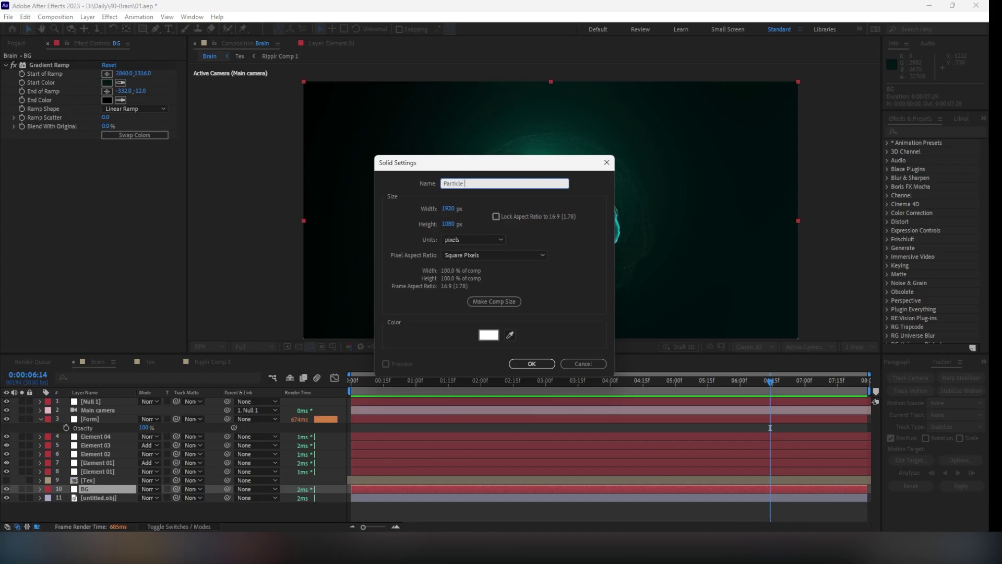
type("article")
key("Return")
- Apply Trapcode Particular to the Particle layer and isolate that layer with solo at 0:00:04:06
key("ctrl+space")
type("parti")
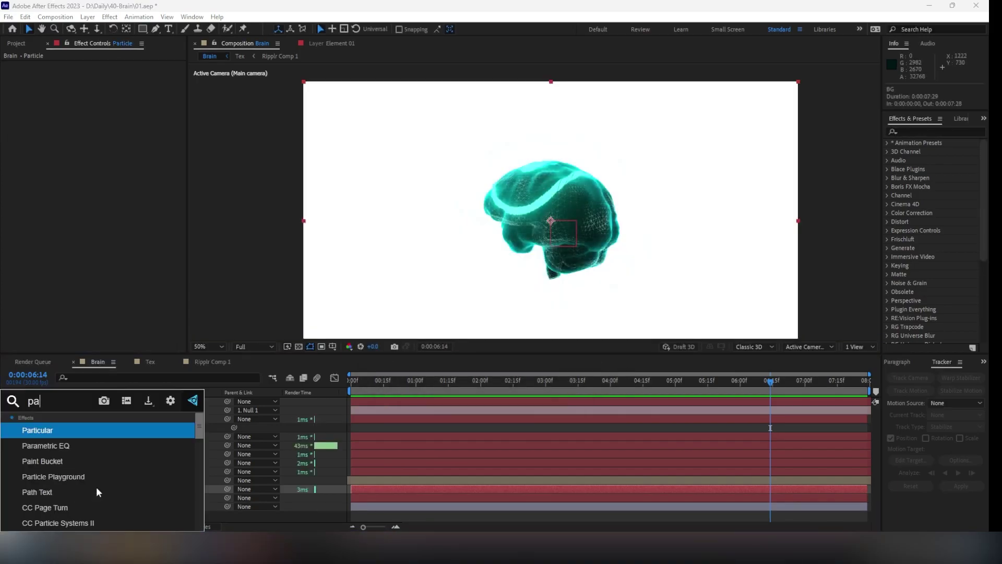
key("Return")
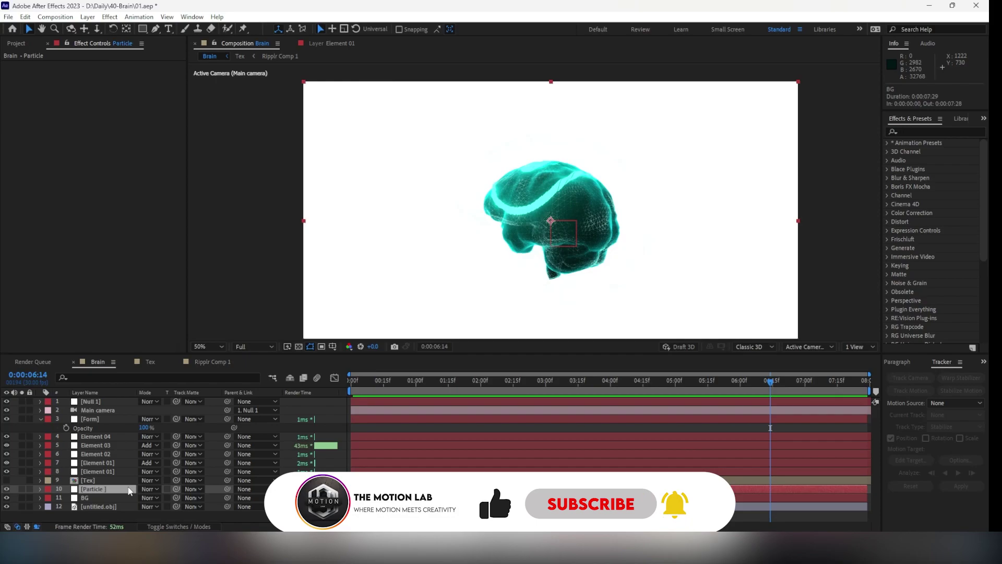
key("F3")
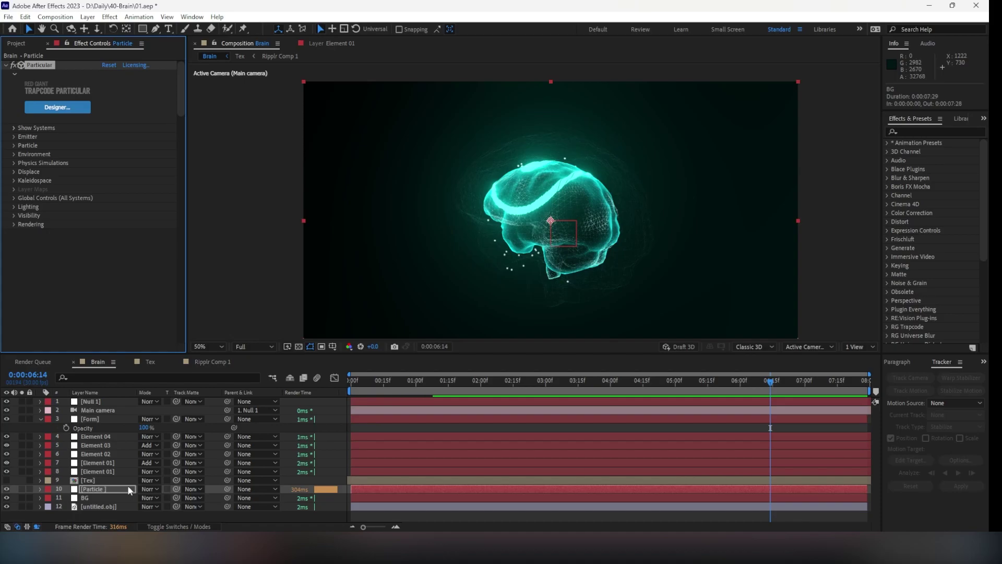
left_click(623, 380)
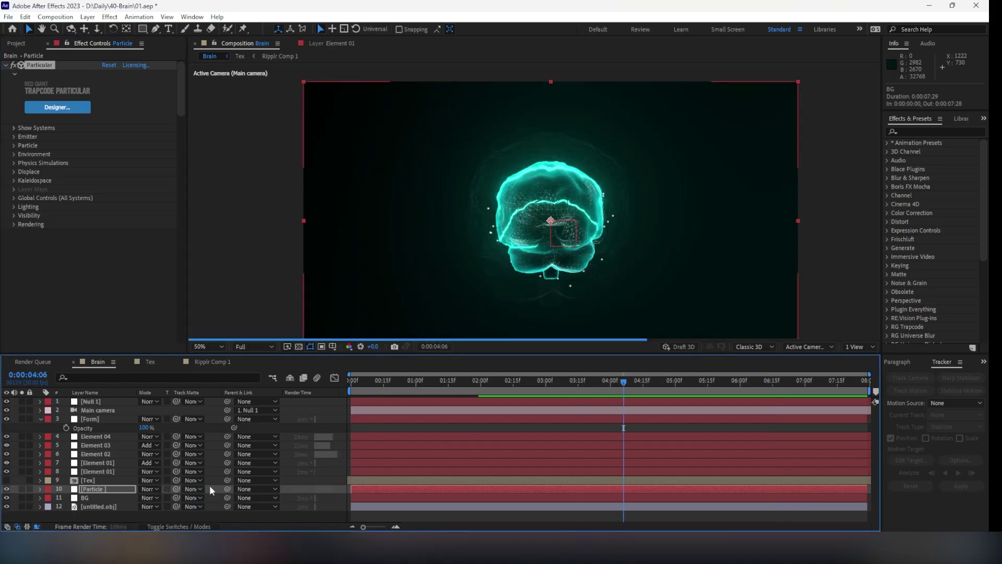
left_click(21, 488)
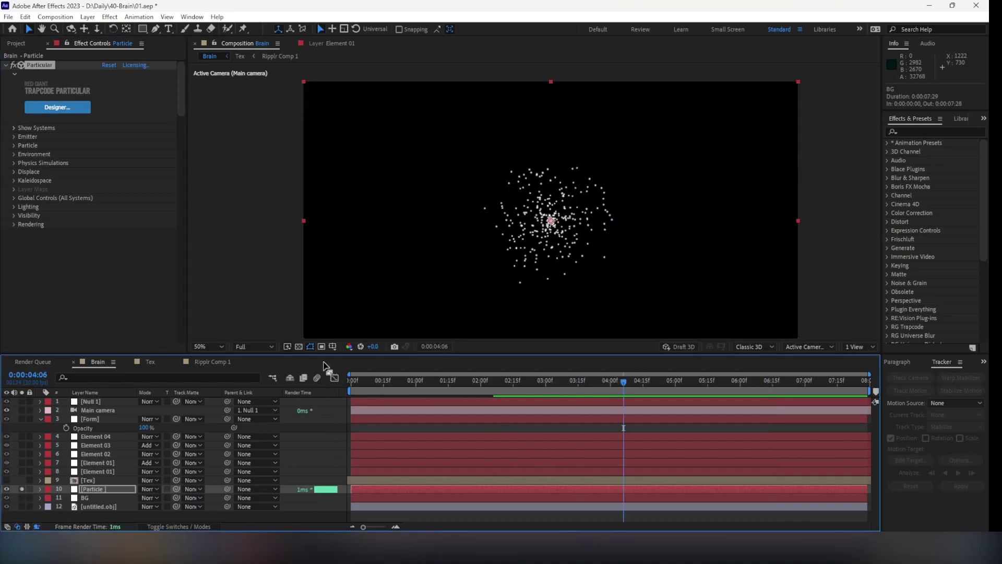
- Set Particular's Emitter Type to Box and its Velocity to 0
left_click(14, 136)
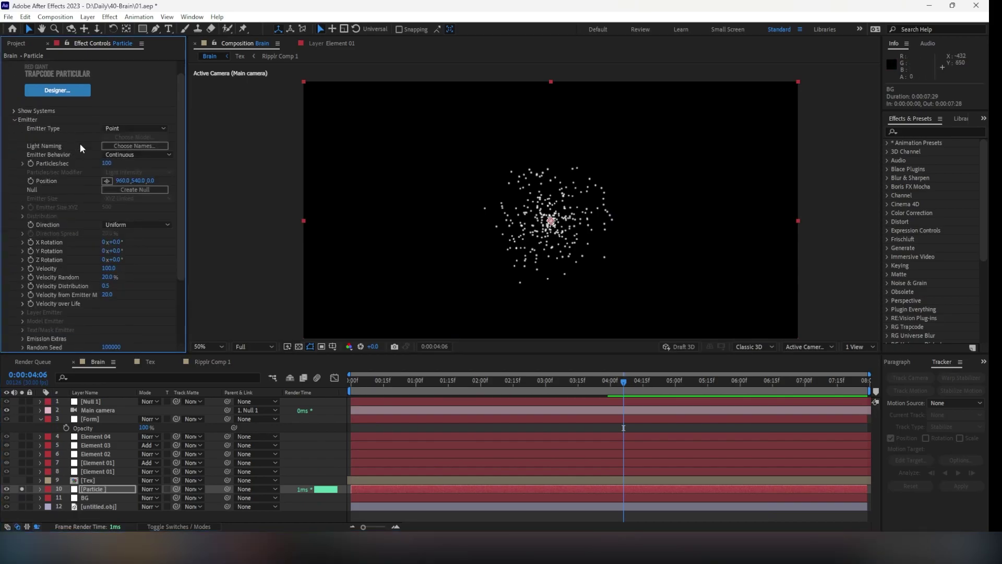
left_click(112, 154)
left_click(106, 121)
left_click(115, 126)
left_click(126, 150)
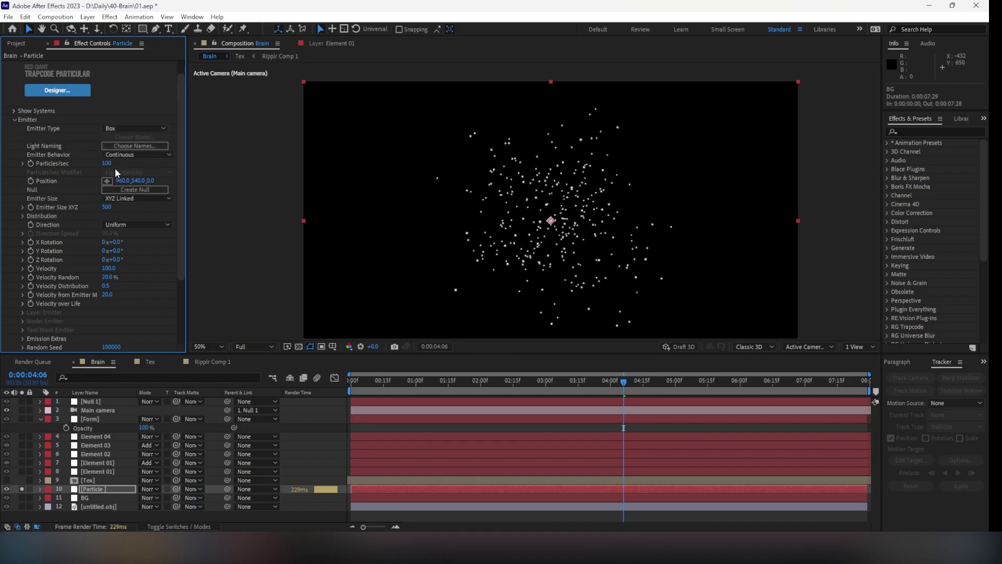
left_click(108, 268)
type("0")
key("Return")
- Switch Emitter Size to XYZ Individual and enlarge the box to about X 2308, Y 873 and Z 1363
left_click(111, 200)
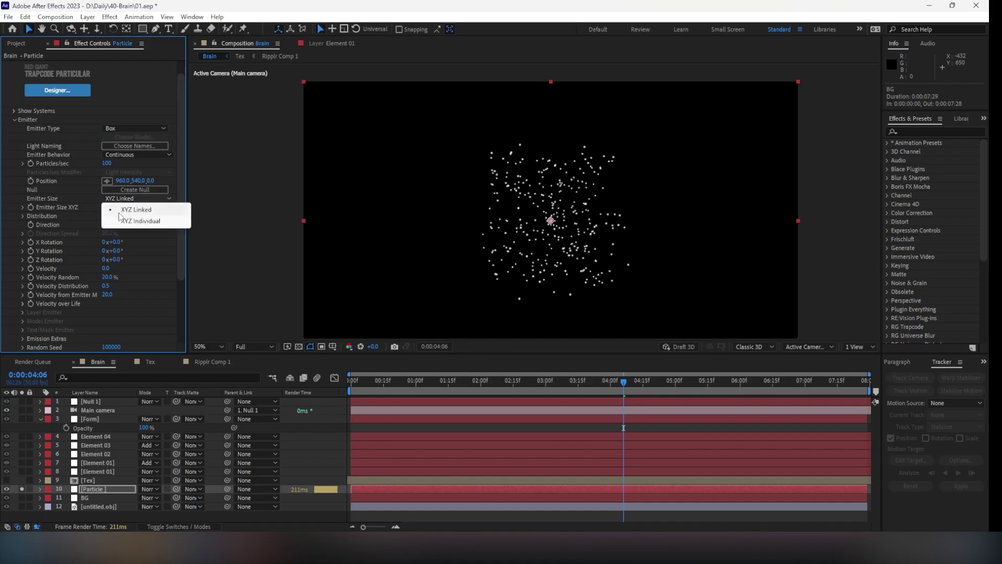
left_click(112, 219)
left_click_drag(106, 207, 508, 249)
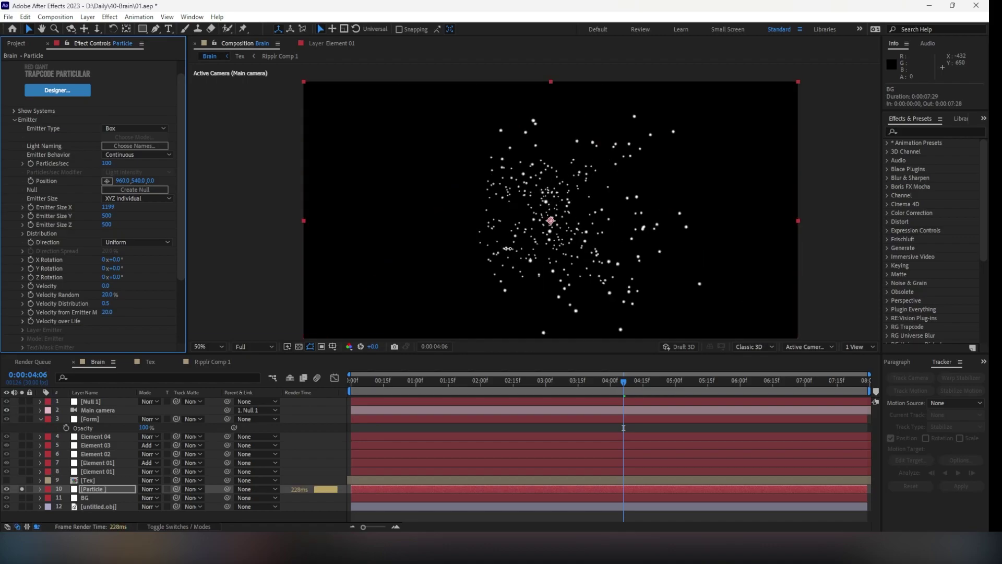
left_click_drag(106, 216, 614, 283)
left_click_drag(103, 208, 735, 252)
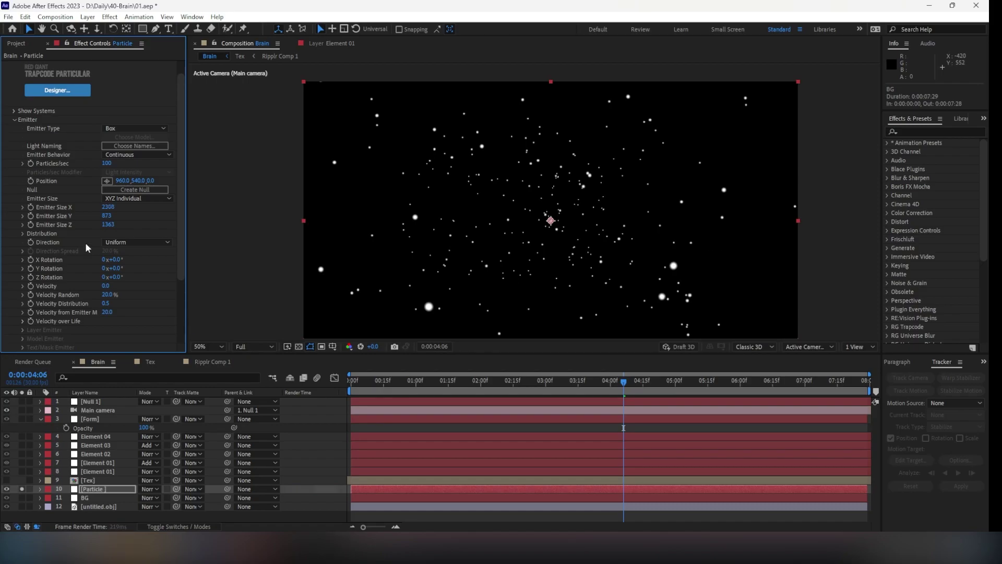
- Slide the Particle layer 2:10 earlier in time and return to the start of the composition
left_click(107, 161)
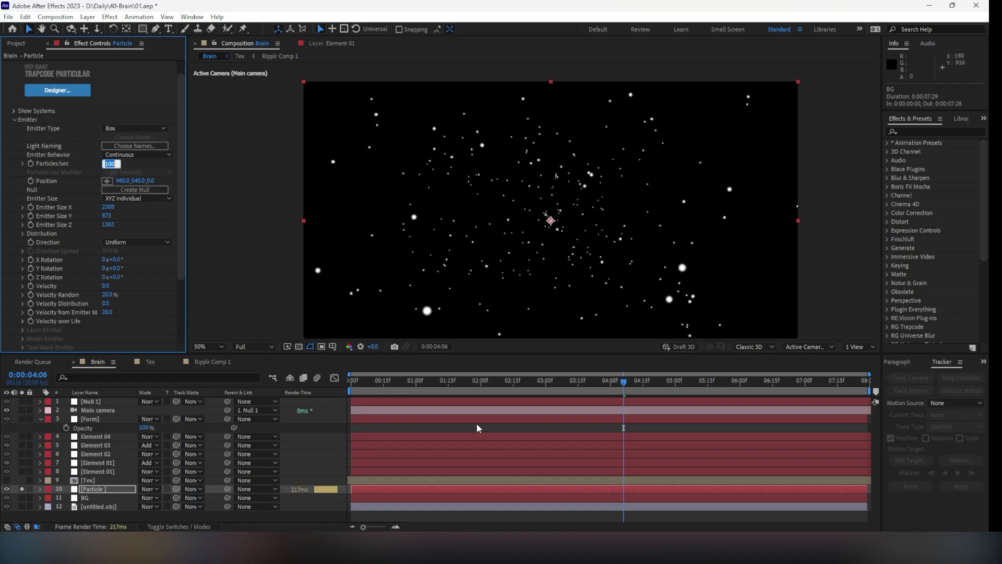
left_click_drag(440, 487, 289, 488)
left_click_drag(372, 389, 310, 389)
- Keyframe Particles/sec from 100 at 0:00:00:00 to 0 one frame on, and extend the Particle layer past the composition's end
left_click(31, 163)
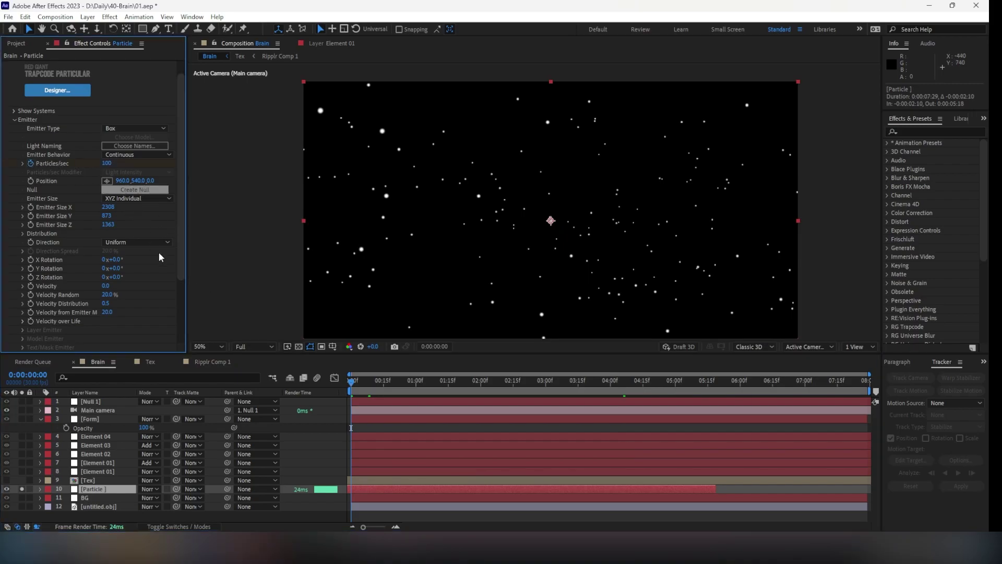
key("Page_Down")
left_click(107, 164)
type("0")
key("Return")
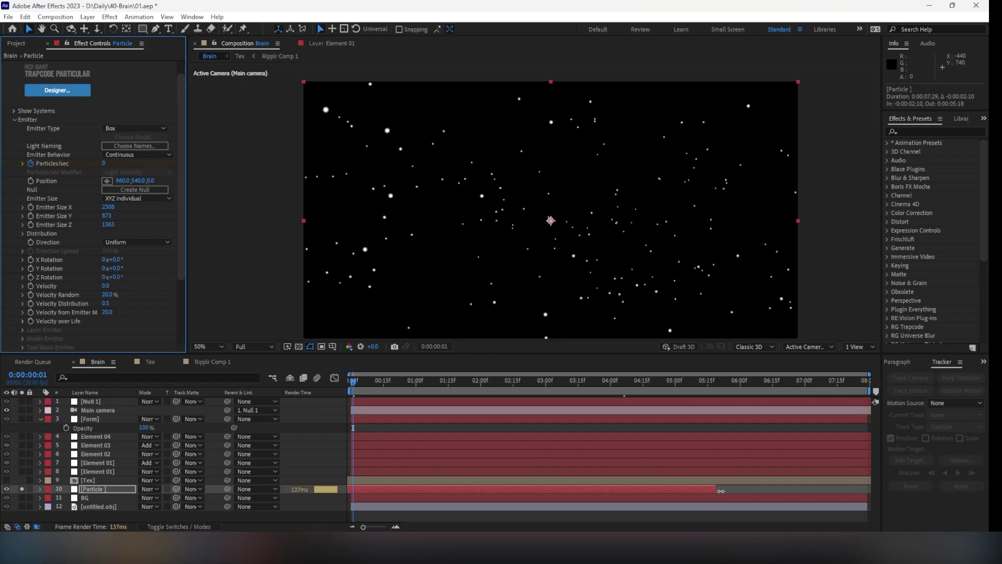
left_click_drag(716, 489, 871, 488)
- Set the particle Life to 30 seconds and take the Particle layer out of solo
scroll(68, 251, "down", 8)
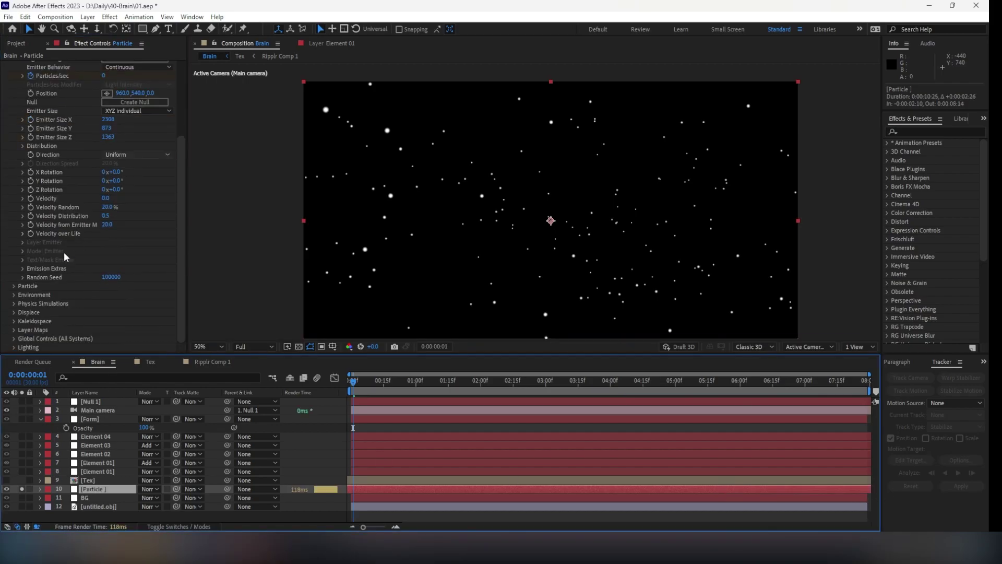
left_click(13, 286)
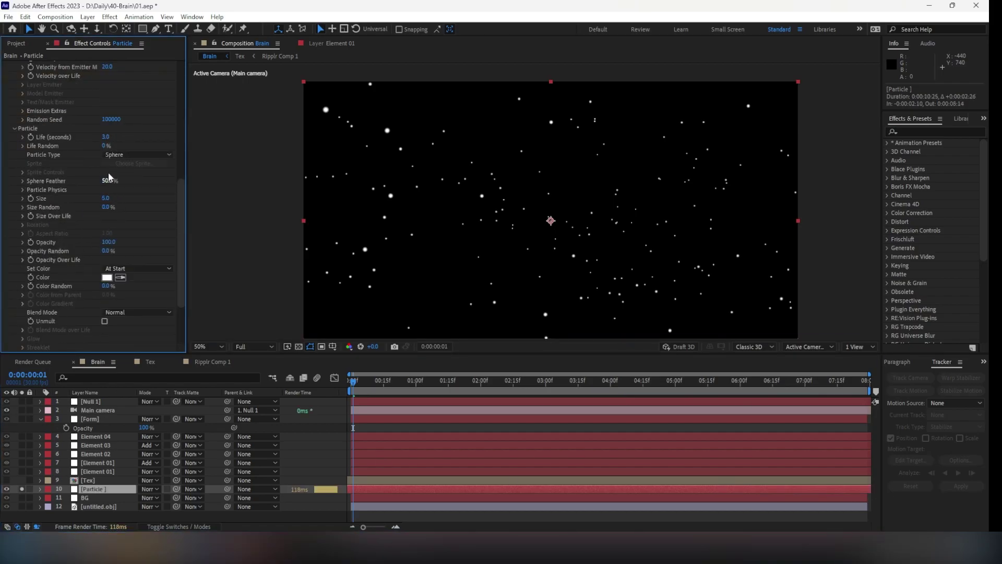
left_click(106, 137)
type("300")
key("Return")
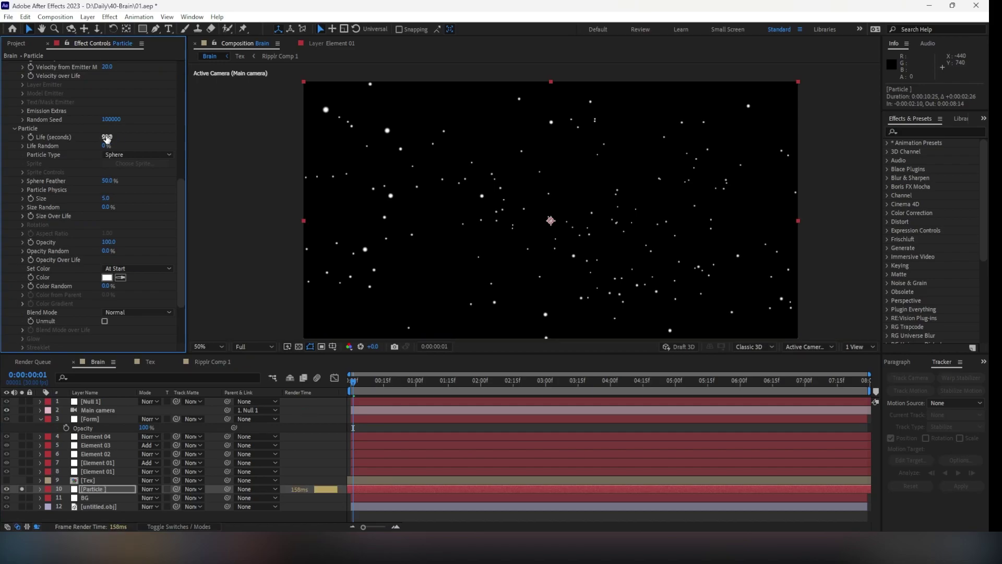
left_click(22, 488)
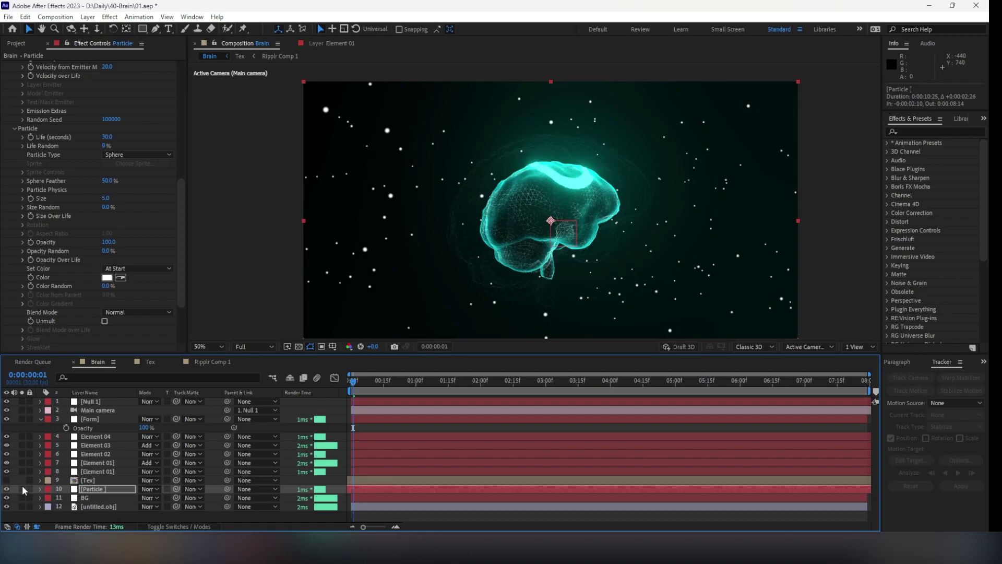
- Enlarge the emitter box to about X 3095, Y 1058 and Z 3387 to spread the particles around the brain
scroll(101, 202, "up", 3)
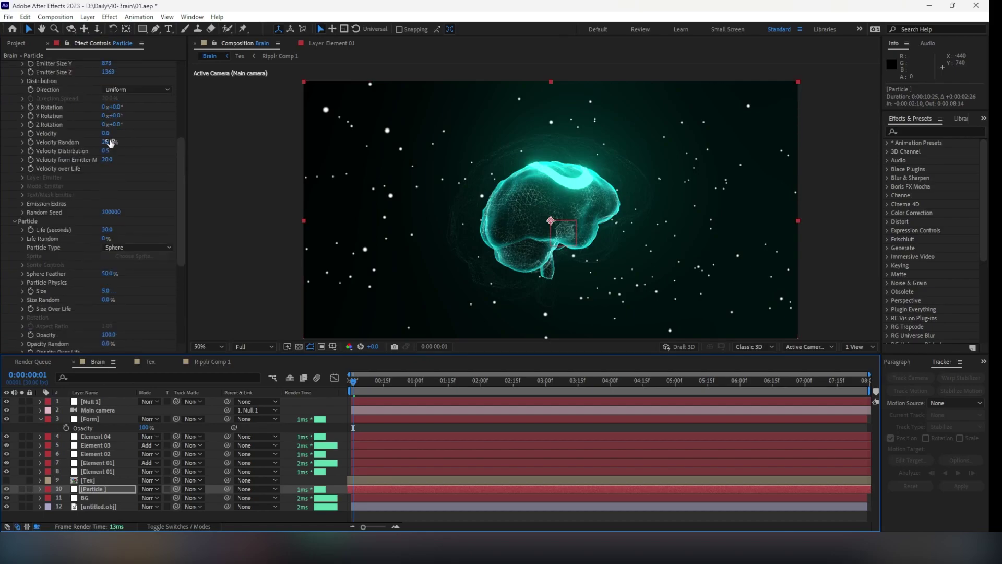
scroll(112, 93, "up", 3)
left_click_drag(108, 142, 653, 154)
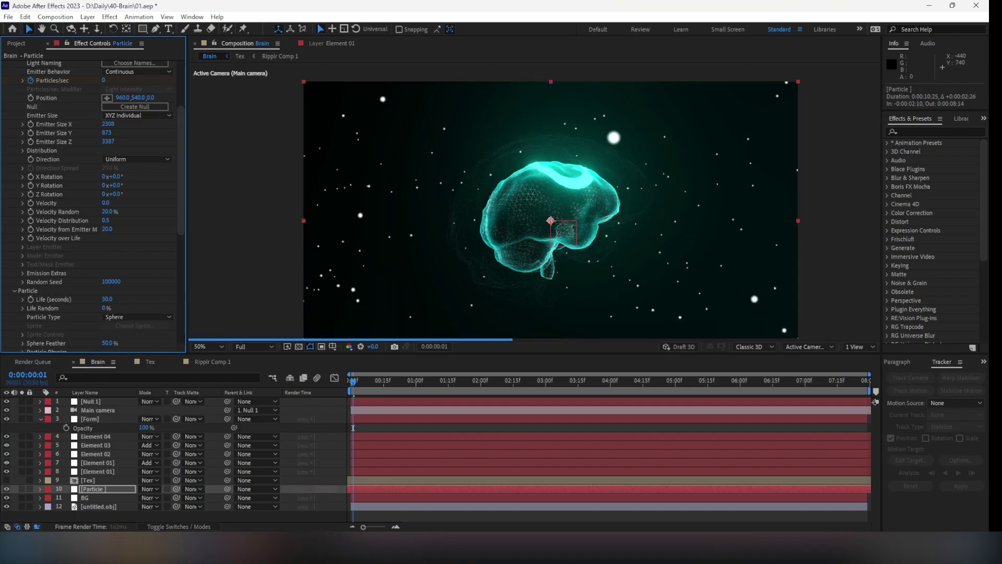
left_click_drag(111, 139, 502, 107)
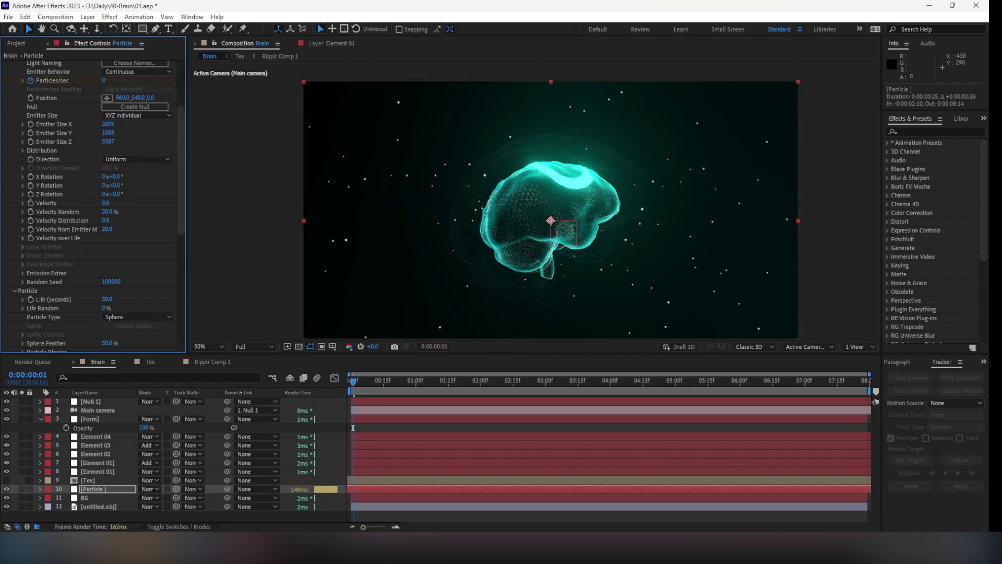
- Undo the last two emitter size changes and enter a new Emitter Size Z value
key("ctrl+z")
key("ctrl+z")
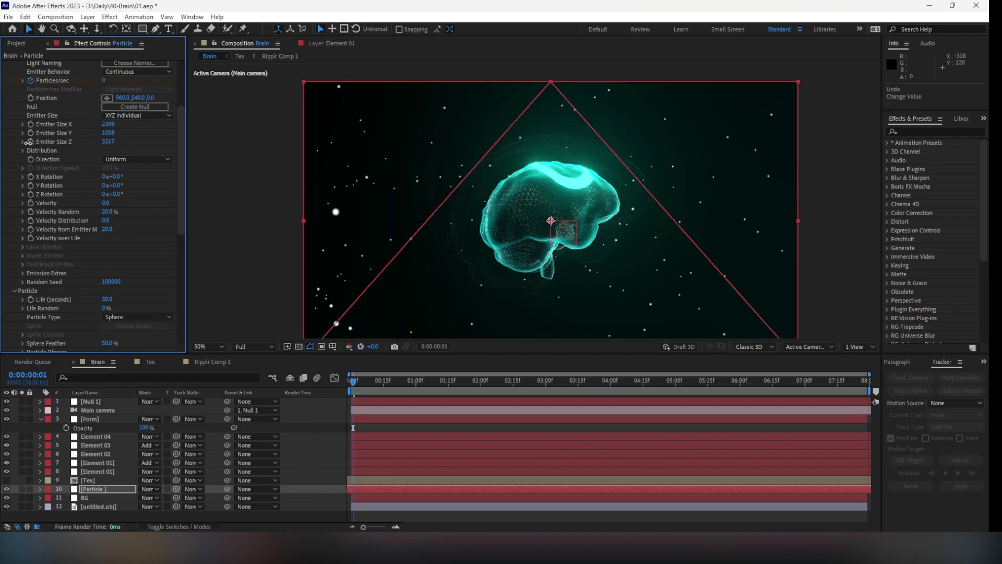
left_click(108, 141)
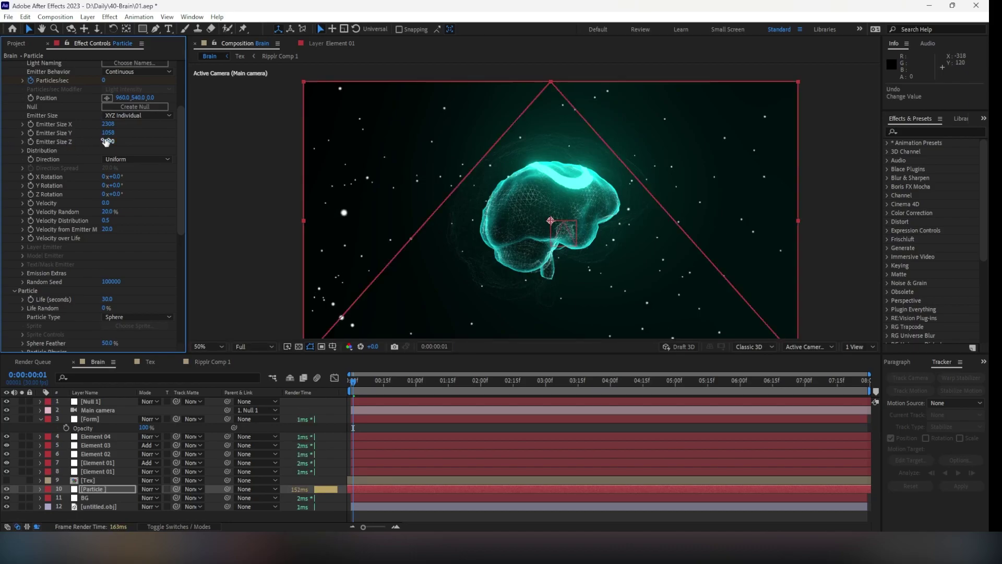
type("150")
key("Return")
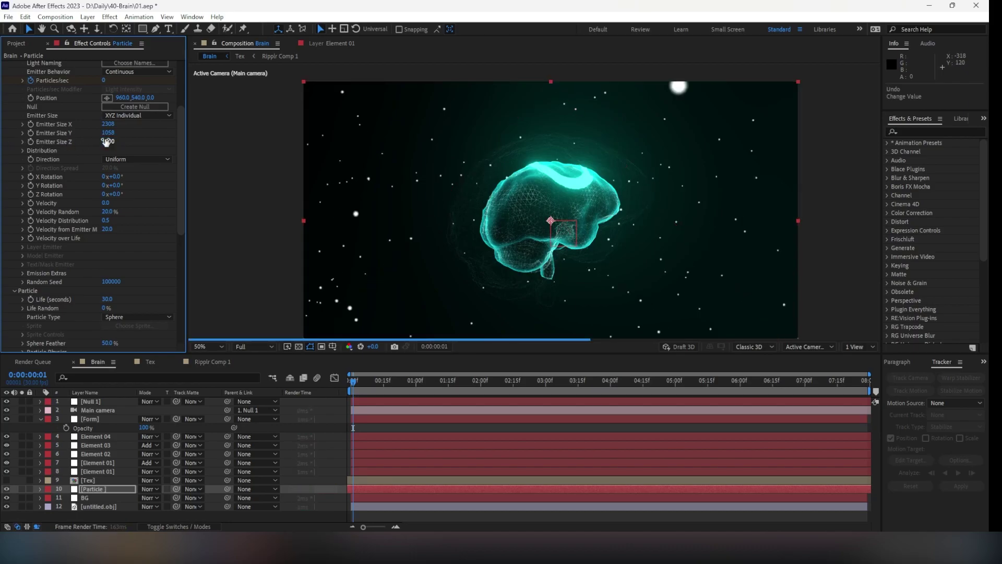
- Set the particle Size to 2 and Size Random to 60%
scroll(103, 268, "down", 4)
left_click(107, 244)
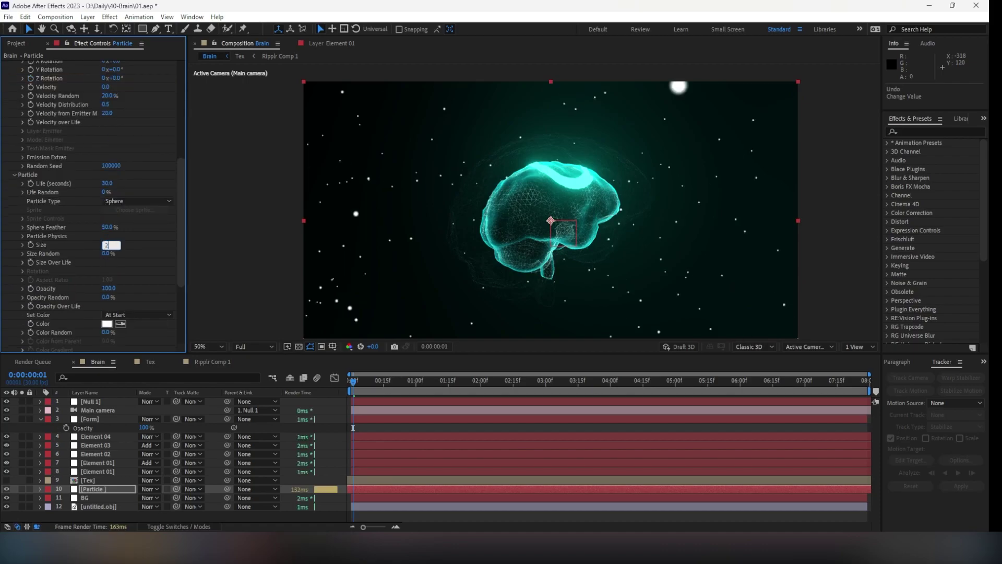
key("Tab")
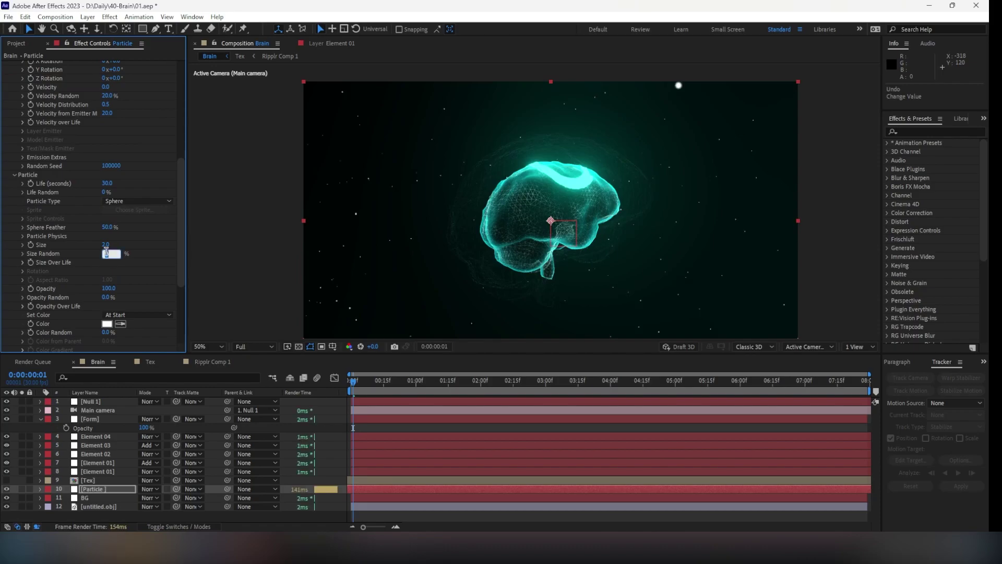
type("60")
key("Return")
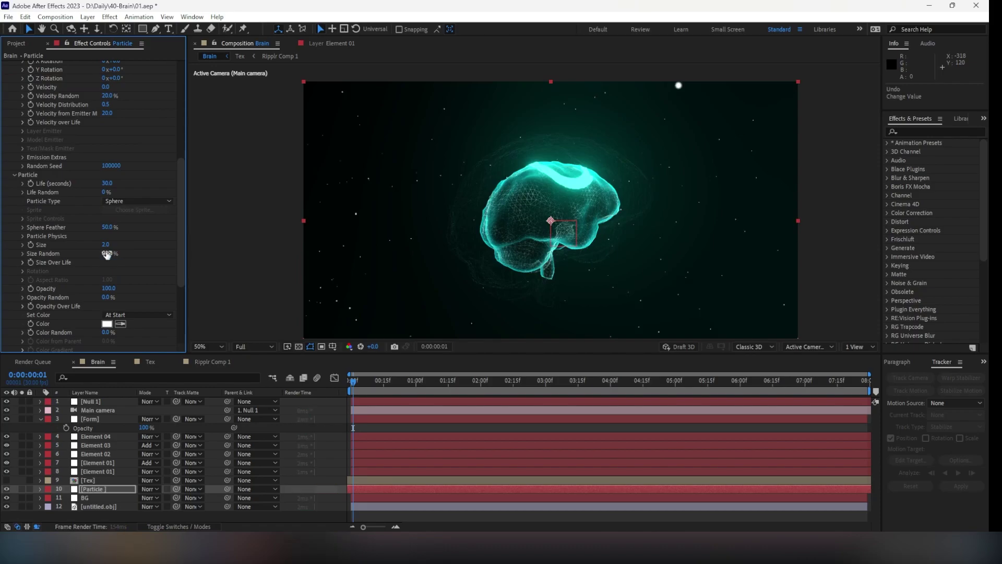
- Set TF Displace XYZ to 30 in Particular's Turbulence Field
scroll(92, 249, "down", 4)
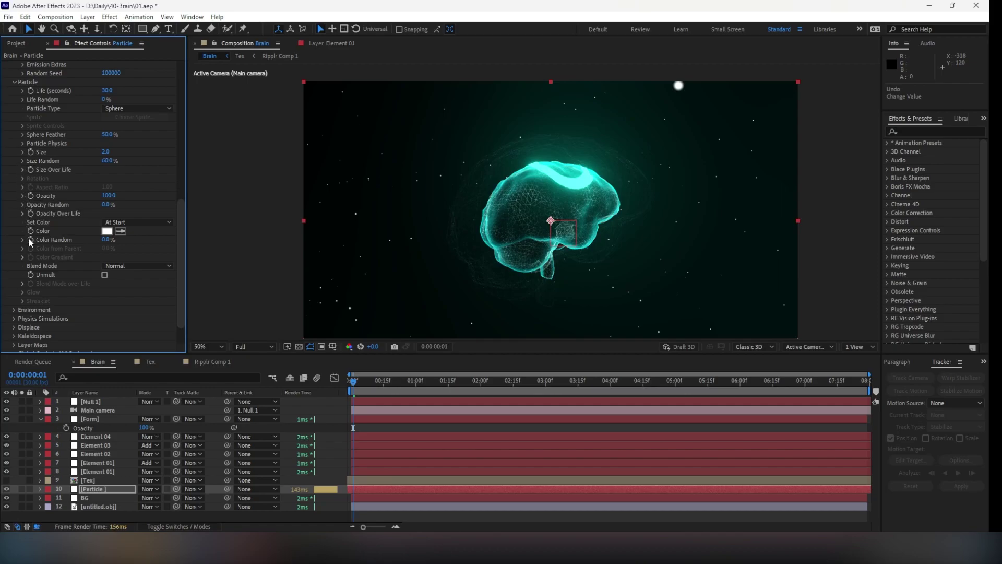
scroll(29, 240, "down", 1)
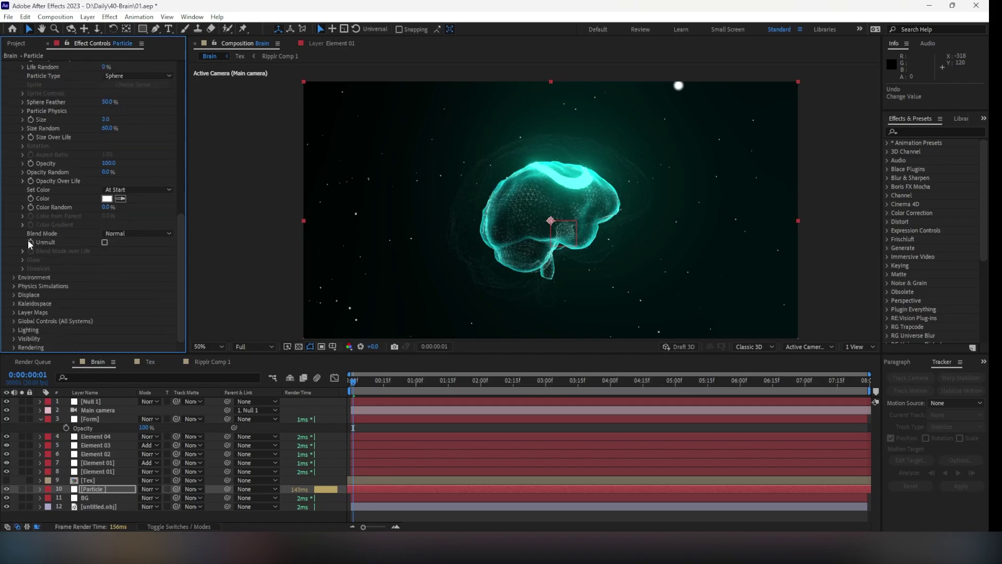
left_click(12, 295)
left_click(21, 339)
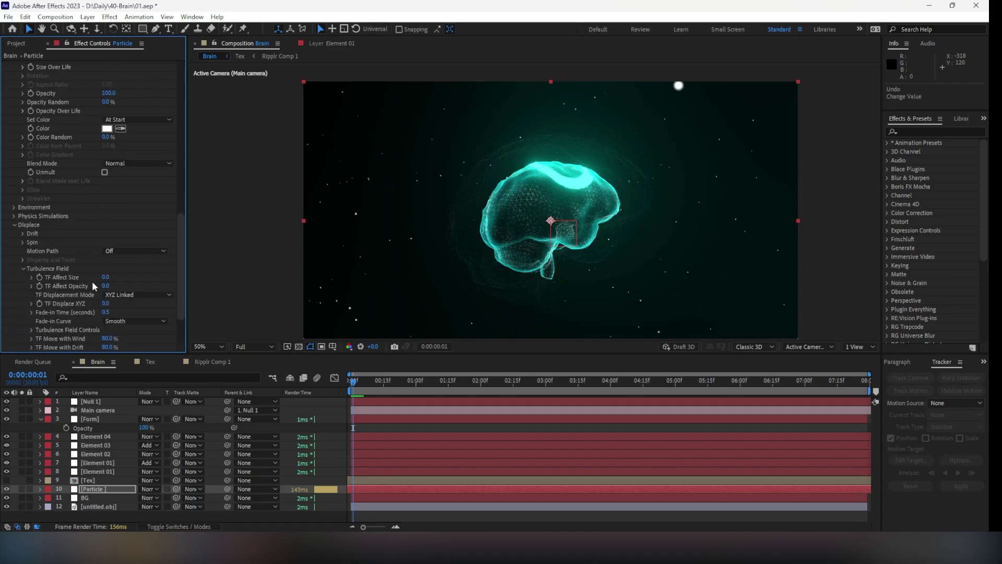
left_click(105, 304)
type("30")
key("Return")
- Preview the particle motion with the Particle layer soloed, and show the full composition again at 0:00:00:18
left_click(22, 489)
key("space")
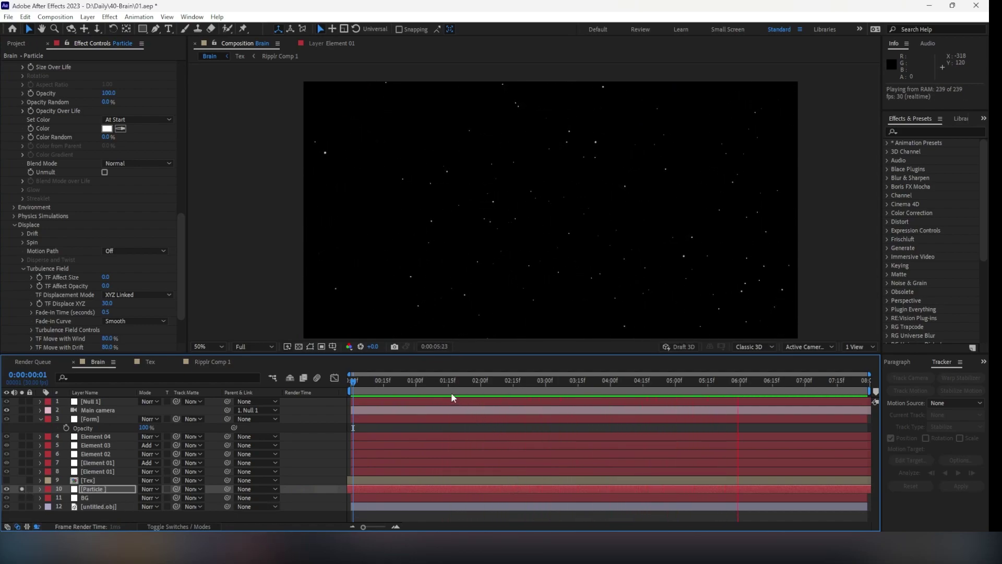
left_click_drag(444, 386, 390, 384)
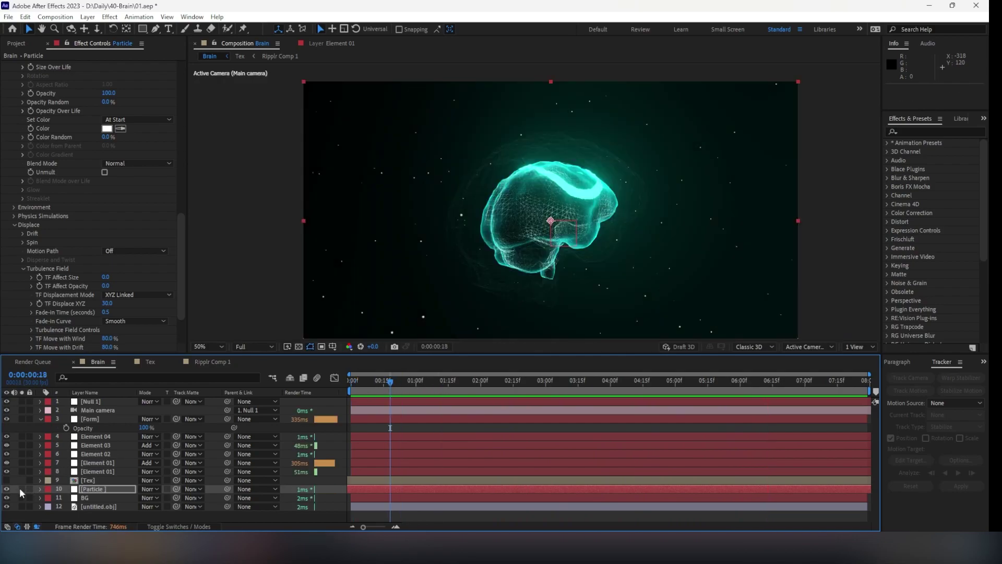
- Change the particles' Set Color option to Random from Gradient, leaving the single white Color as it is
scroll(100, 209, "up", 6)
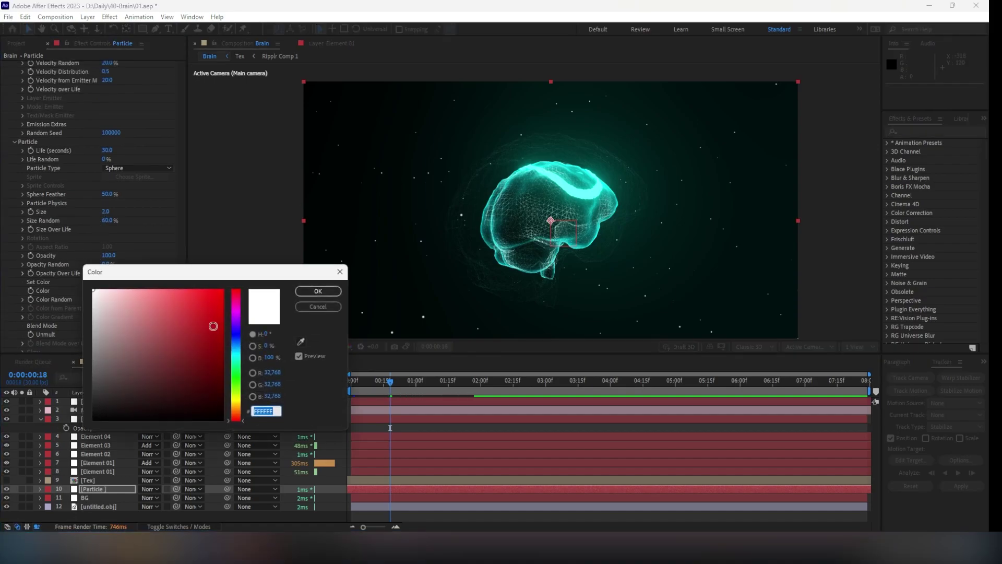
left_click(318, 306)
left_click(130, 281)
left_click(141, 308)
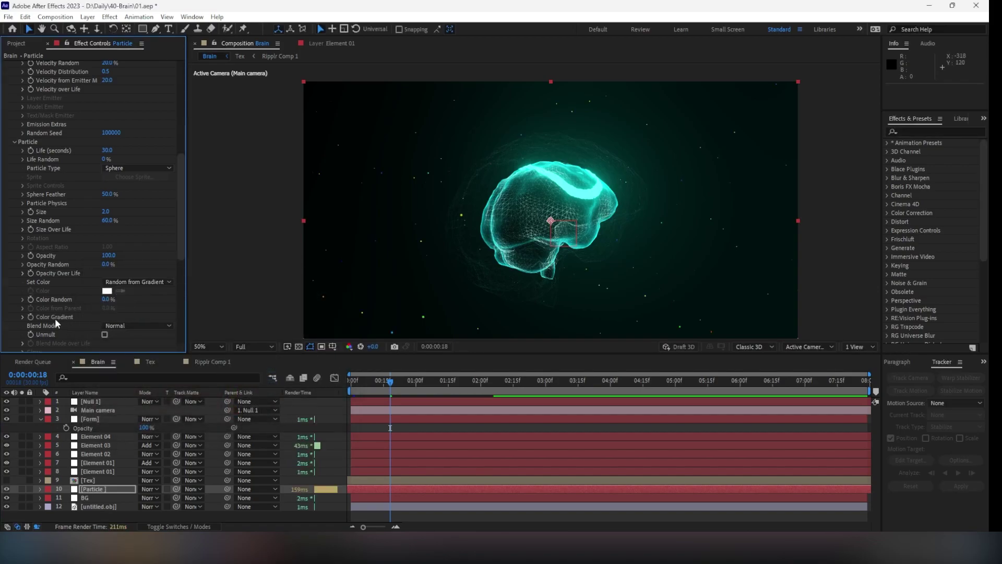
- Load the white-to-black preset into the particles' Color Gradient and change its black end stop to white
left_click(23, 317)
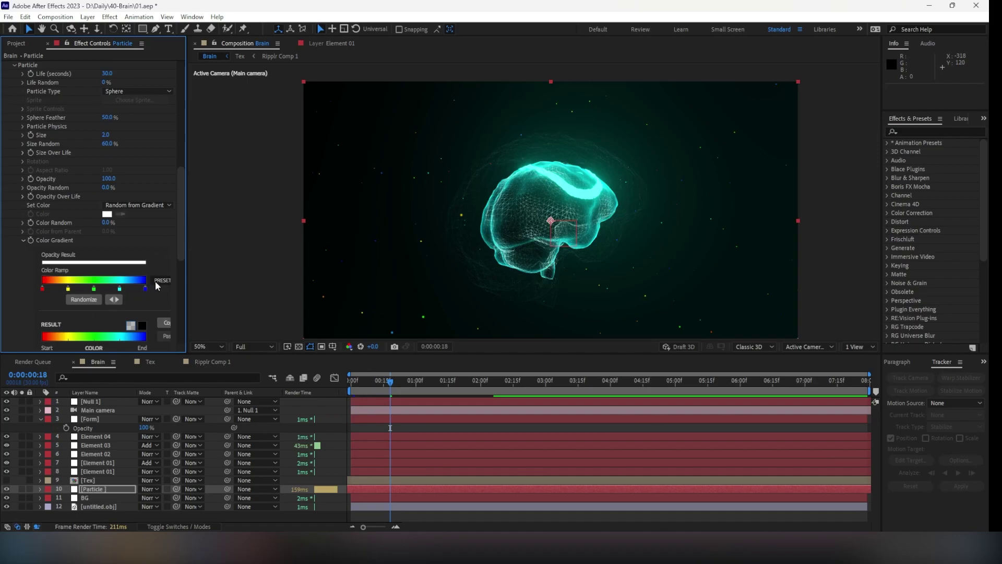
left_click(161, 307)
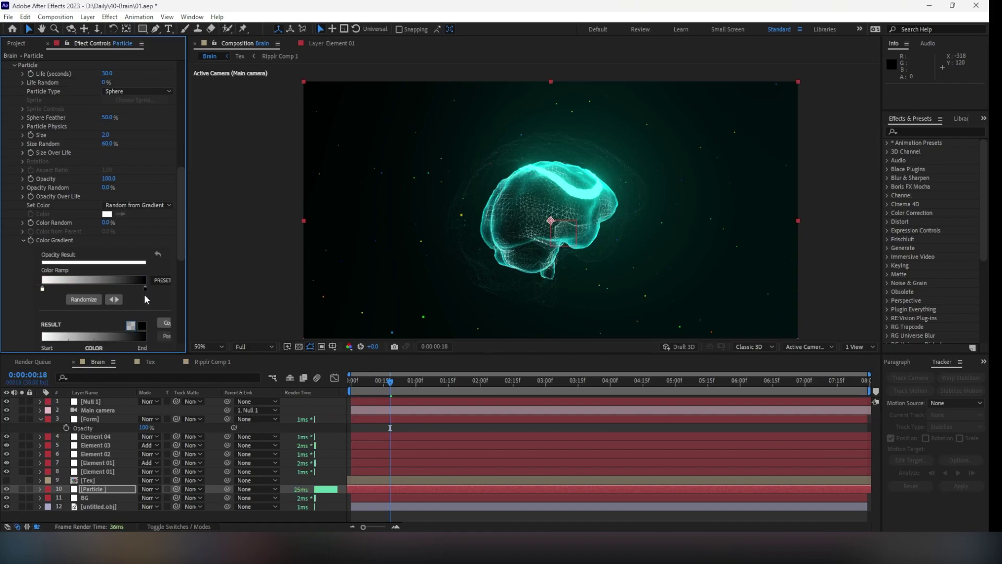
double_click(145, 288)
left_click(137, 294)
left_click(316, 291)
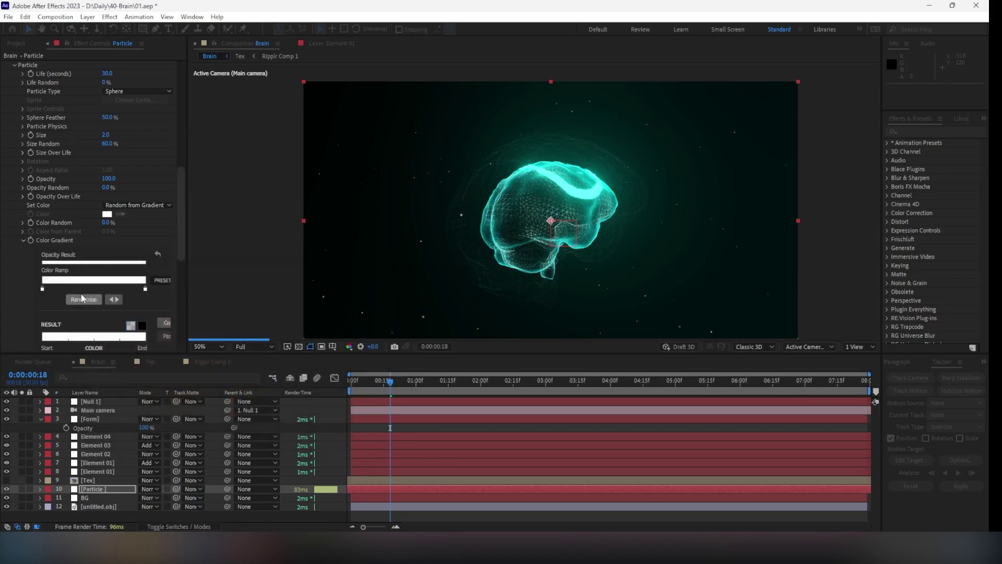
- Set the start stop of the particles' Color Gradient to teal #007569
double_click(41, 287)
left_click_drag(241, 339, 242, 363)
left_click(223, 356)
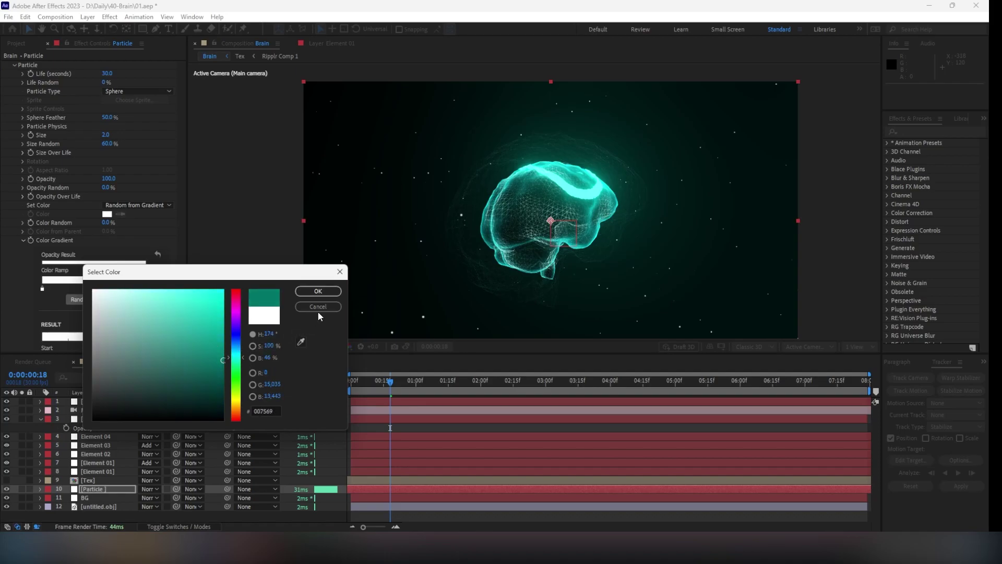
left_click(319, 291)
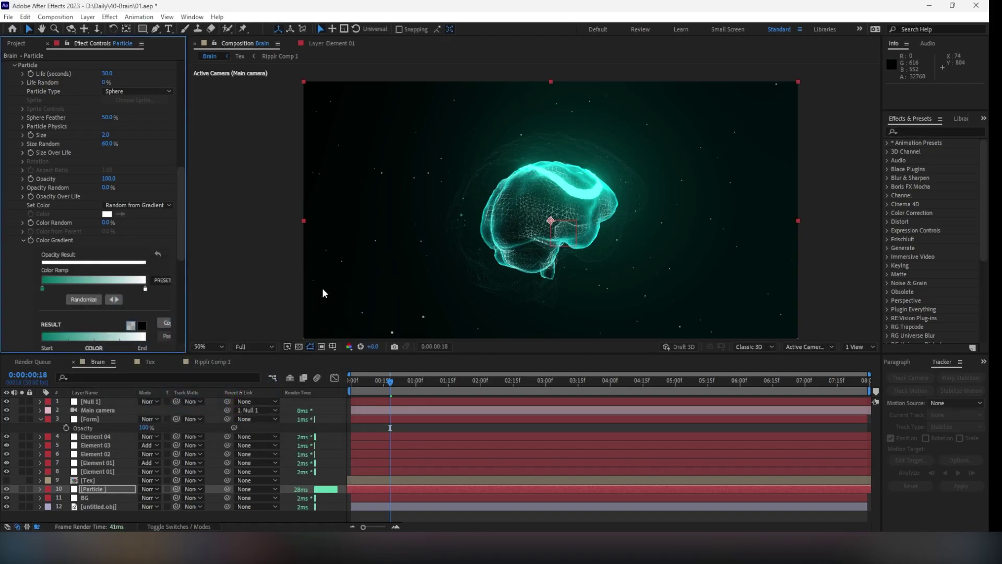
- Set the end stop of the particles' Color Gradient to a very dark teal
double_click(147, 290)
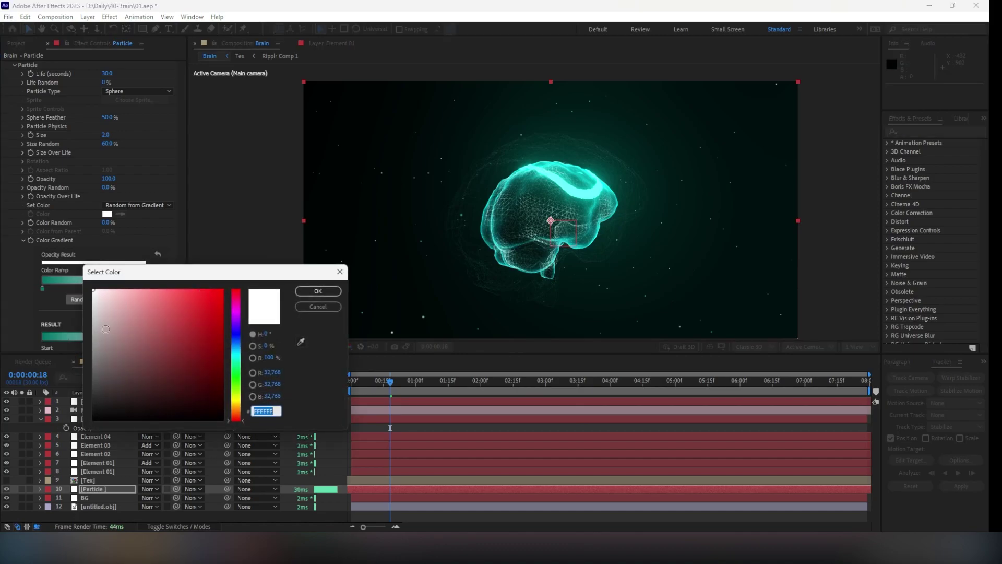
left_click_drag(236, 355, 236, 359)
left_click_drag(217, 403, 233, 405)
left_click(318, 291)
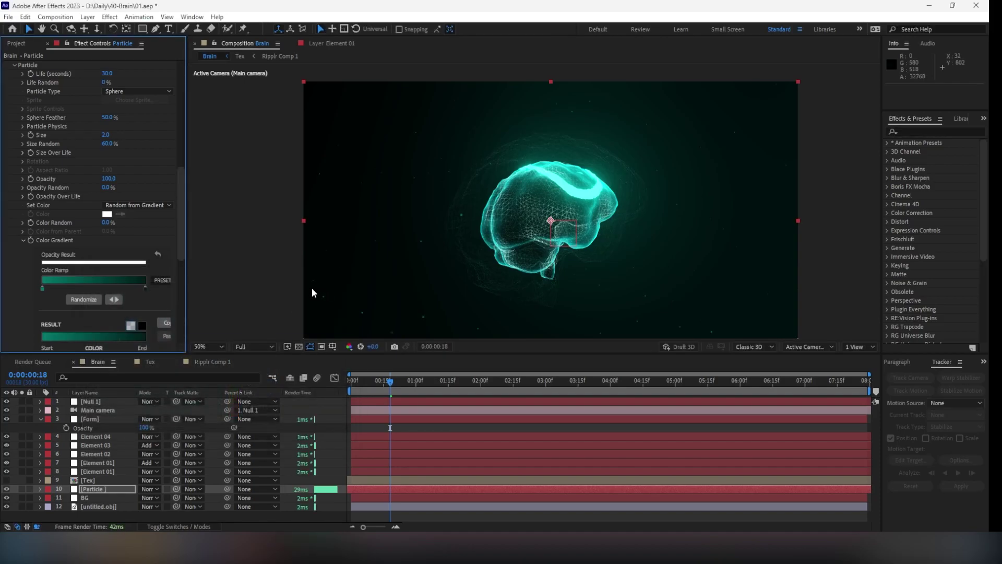
- Apply the Deep Glow effect to the Particle layer
left_click(97, 488)
key("ctrl+space")
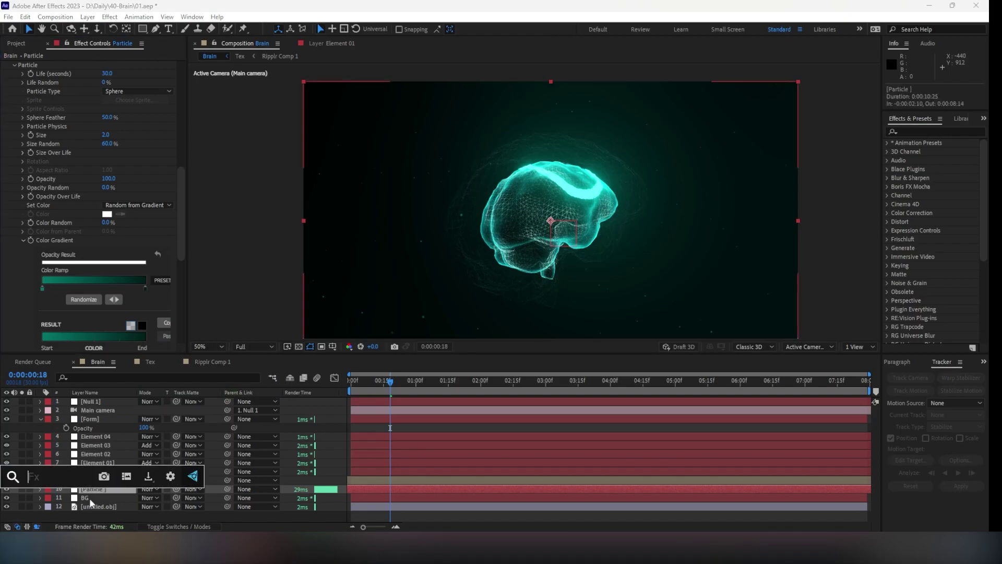
type("deep")
key("Return")
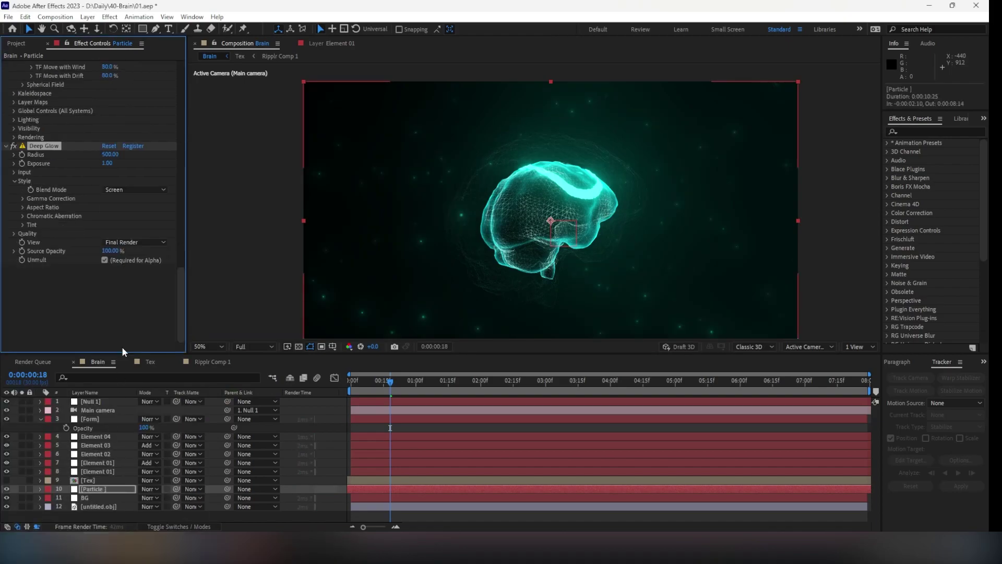
- Try a Deep Glow Exposure of 0.1 on the Particle layer and undo the change
left_click(110, 163)
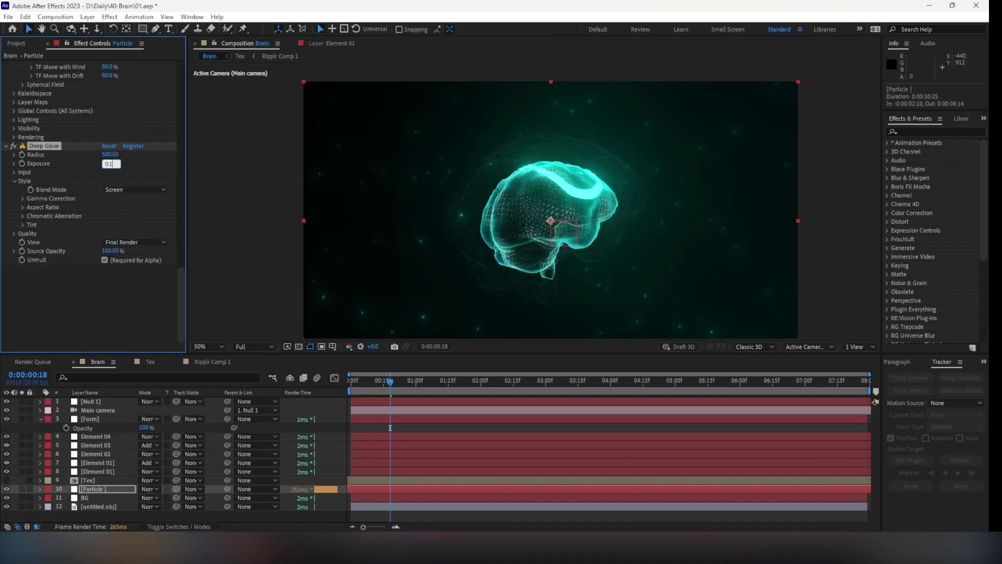
type("0.1")
key("Return")
key("ctrl+z")
- Set Deep Glow's Threshold to 31% and Threshold Smooth to 100%, and preview the glowing particles from 0:00:01:06
left_click(14, 172)
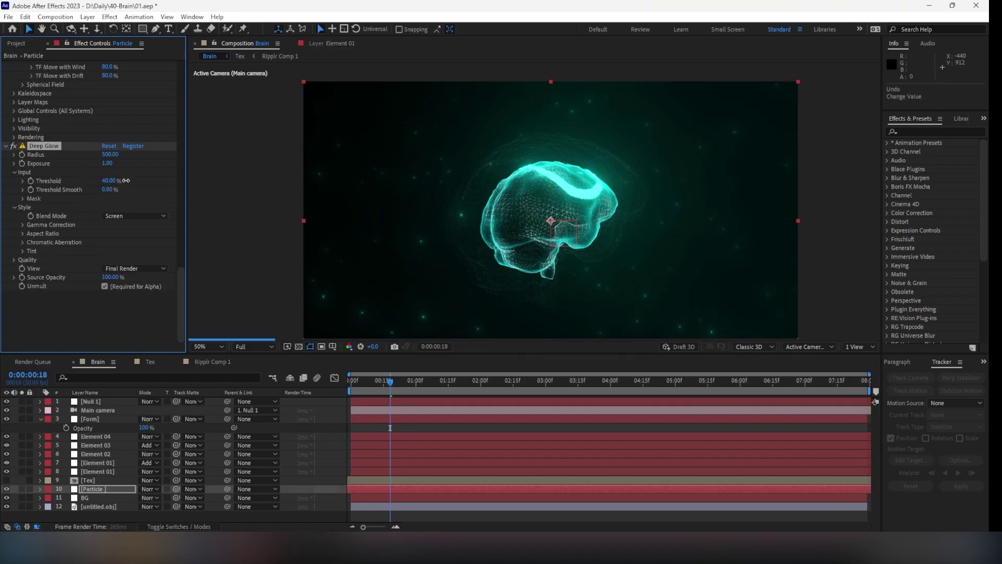
left_click_drag(125, 181, 249, 183)
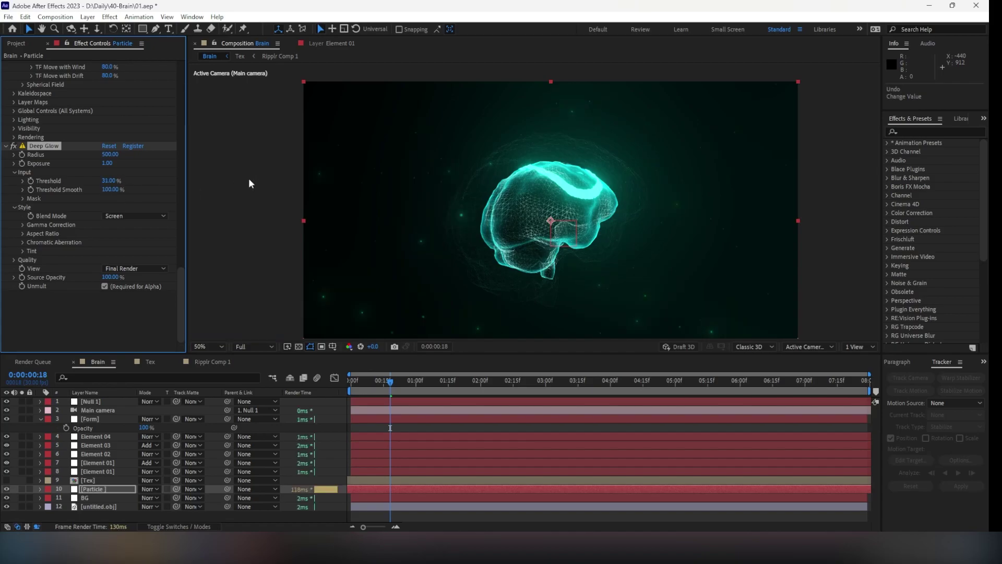
left_click(114, 488)
scroll(83, 231, "up", 8)
left_click(428, 383)
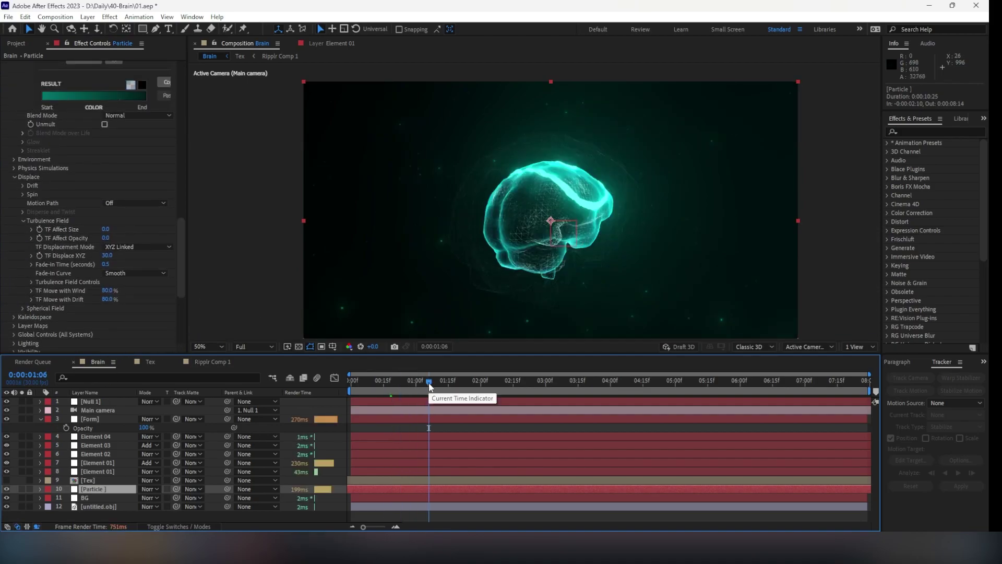
key("space")
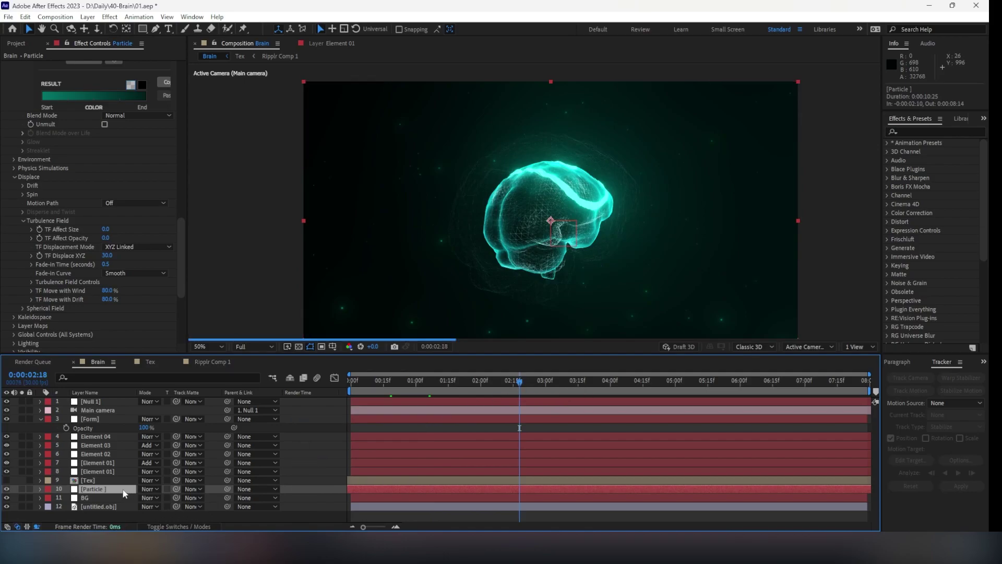
key("space")
- Set the Particle layer's Deep Glow Radius to 100 and Exposure to 0.3
scroll(55, 274, "down", 5)
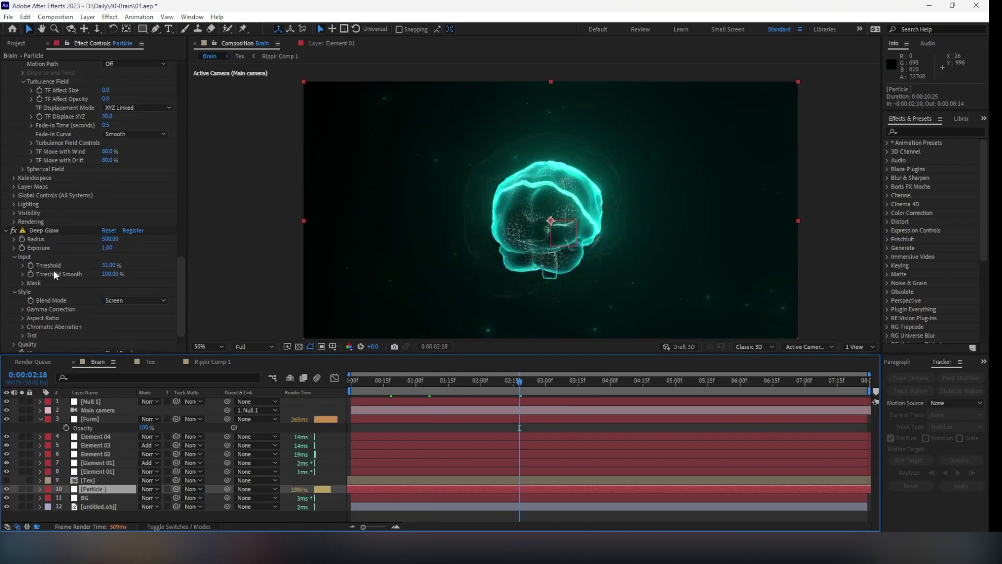
left_click(111, 239)
type("100")
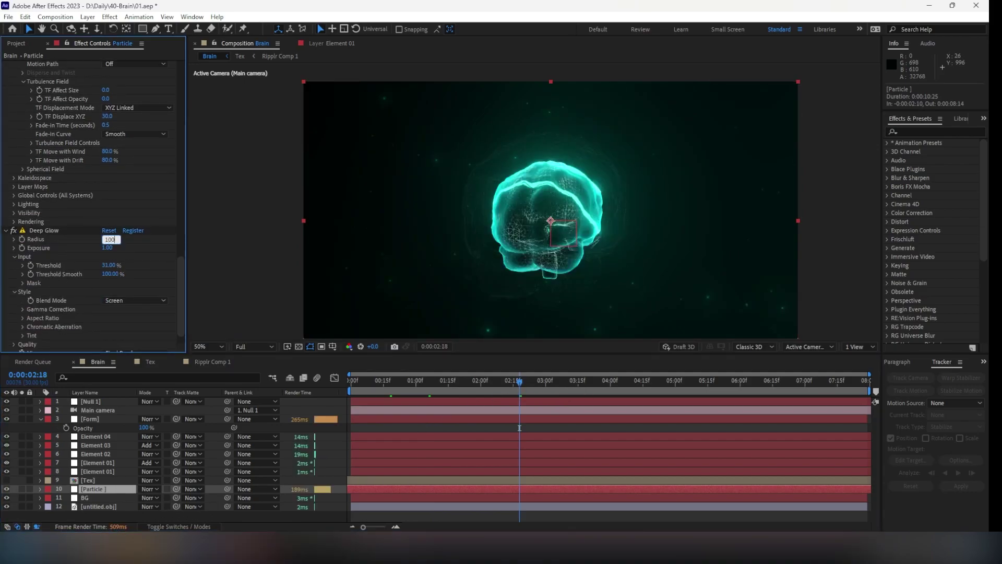
key("Return")
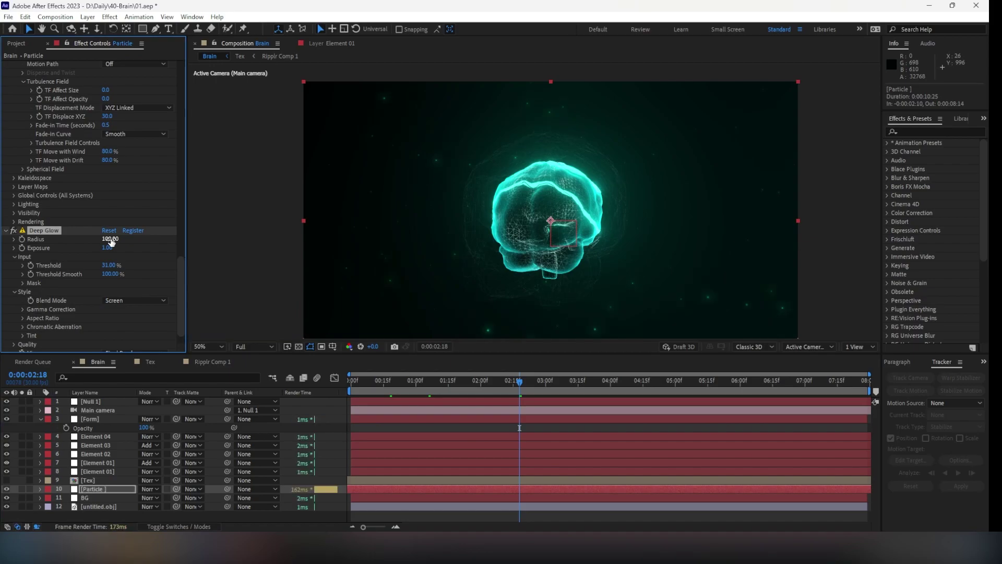
left_click(107, 247)
type("0.3")
key("Return")
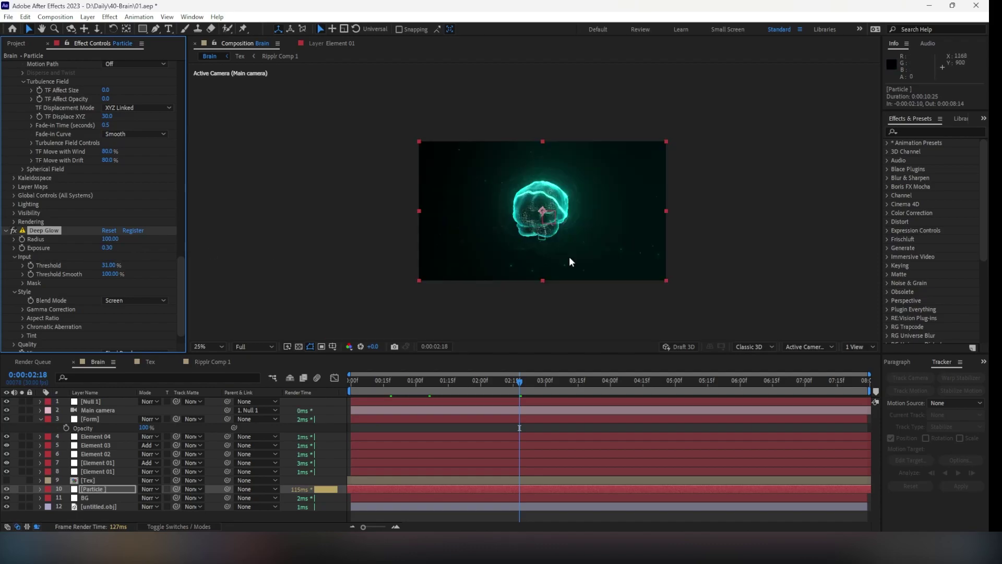
- Examine the brain and glowing particles at several times, including a close view, and return to 0:00:00:29
left_click(760, 379)
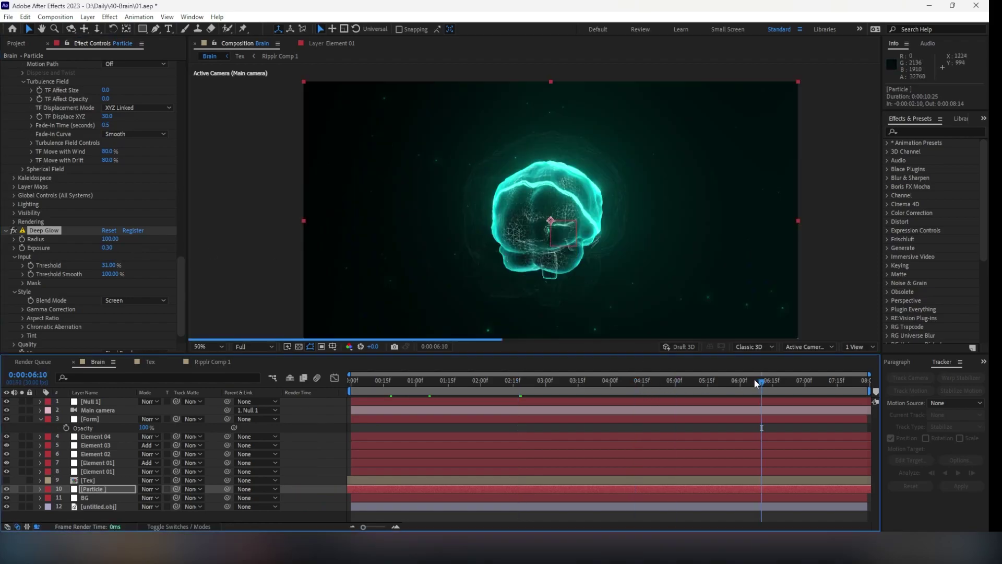
left_click(850, 381)
left_click_drag(767, 380, 505, 378)
scroll(553, 203, "up", 2)
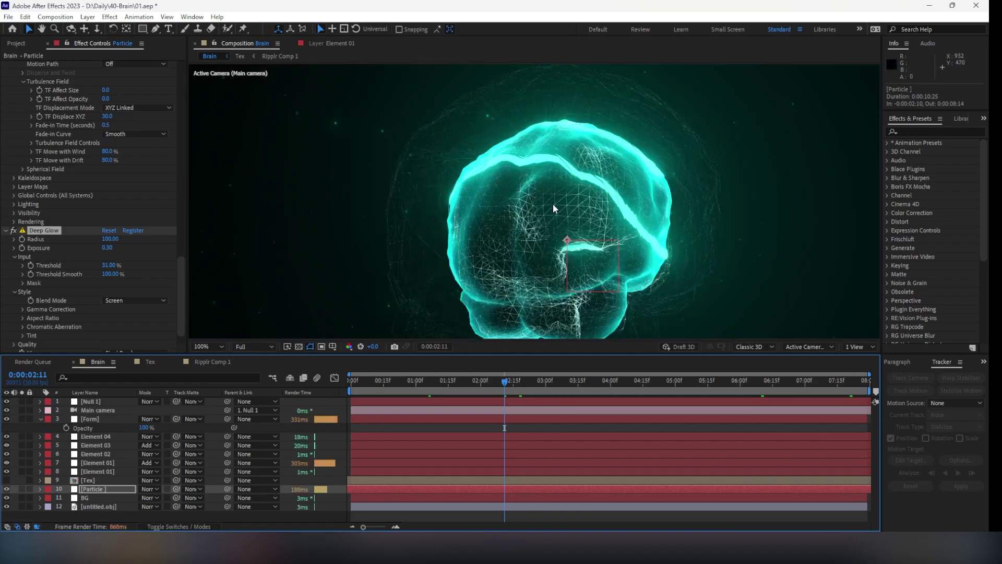
left_click(617, 380)
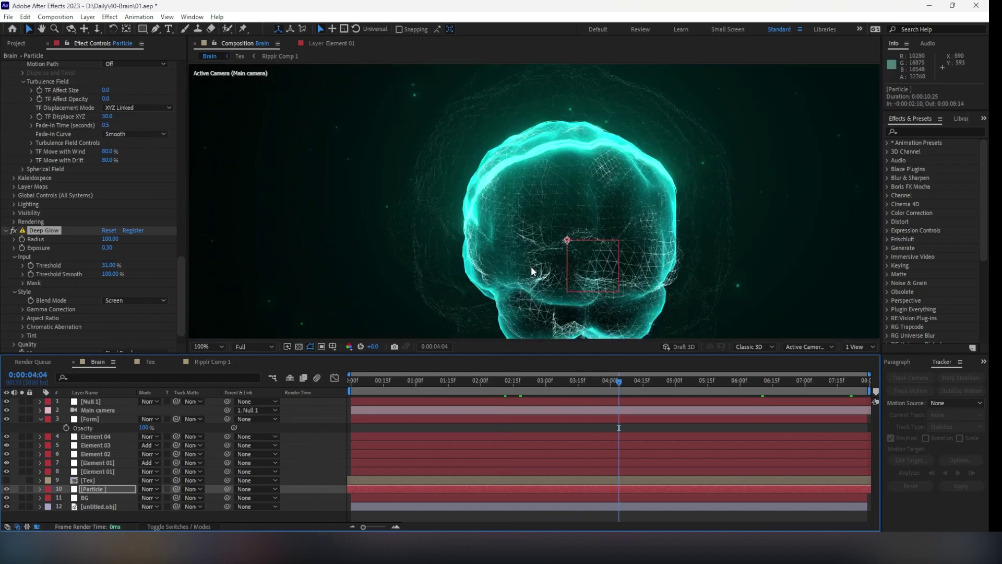
scroll(530, 267, "down", 2)
left_click_drag(541, 378, 414, 389)
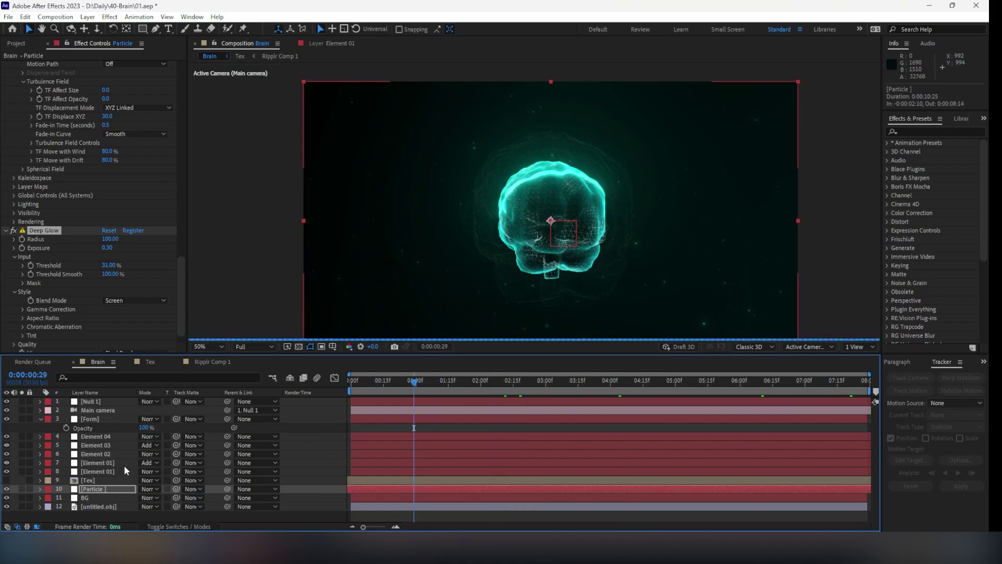
- Duplicate the Form layer and scale the upper copy to 400%
left_click(94, 418)
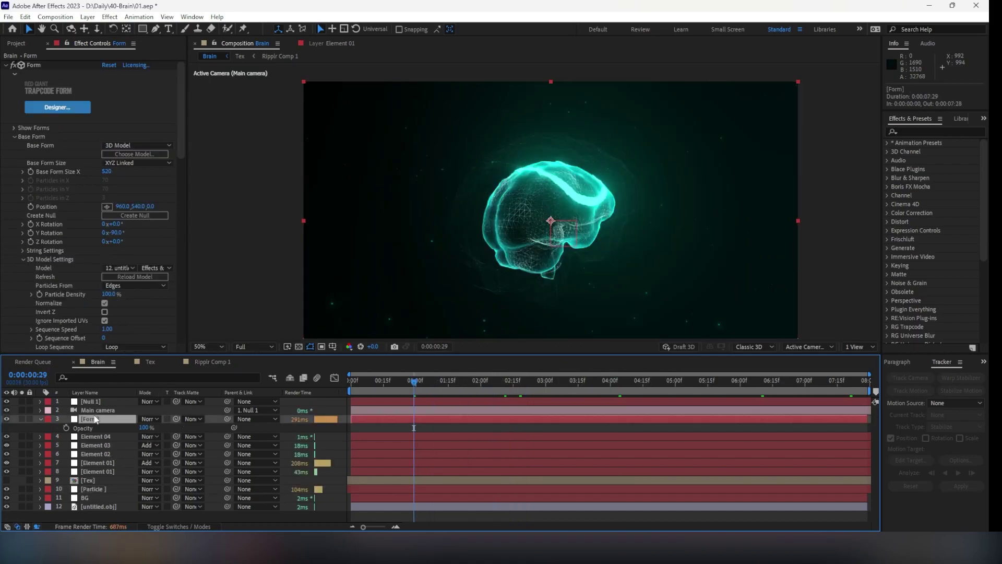
key("ctrl+d")
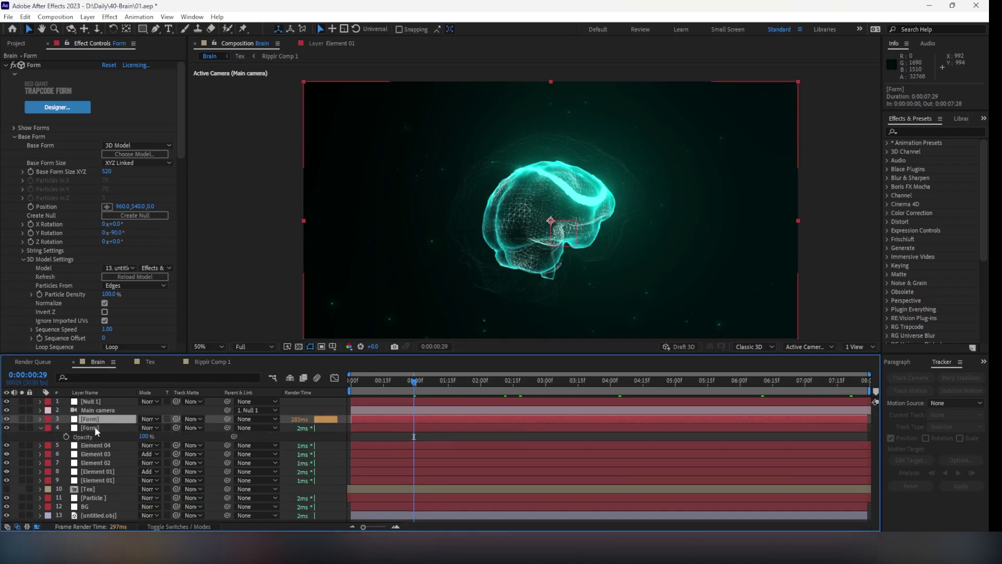
key("s")
left_click_drag(171, 428, 279, 418)
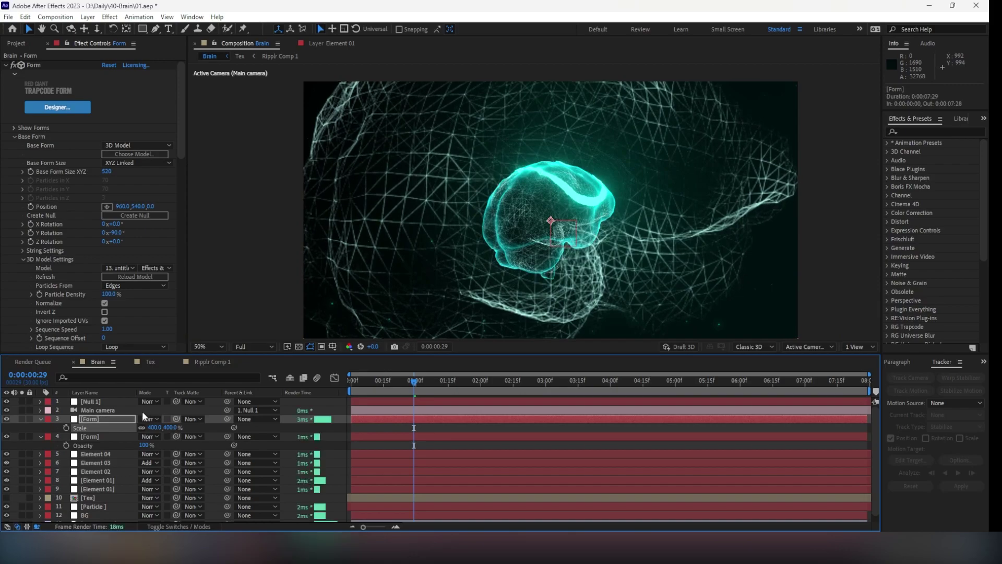
- On the enlarged Form copy, set the particle Size to 0 and the Fractal Field's Affect Size to 0
scroll(67, 195, "down", 2)
scroll(68, 196, "down", 2)
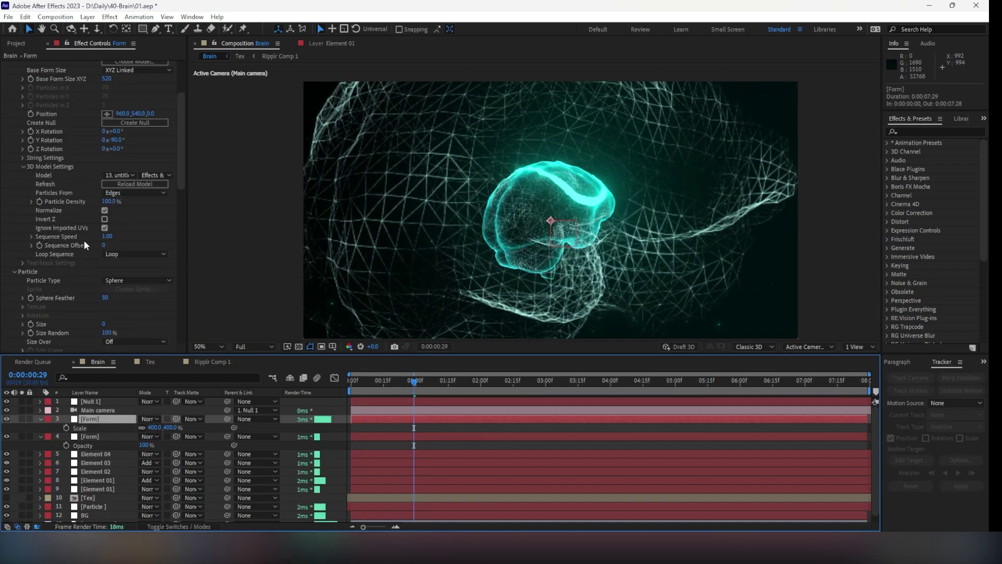
left_click(103, 324)
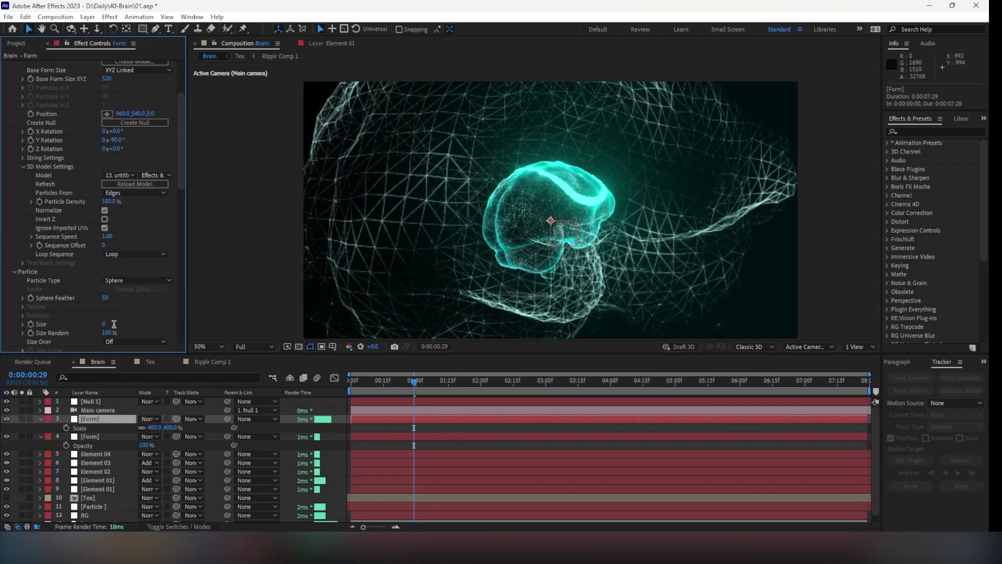
type("0")
key("Return")
scroll(130, 321, "down", 8)
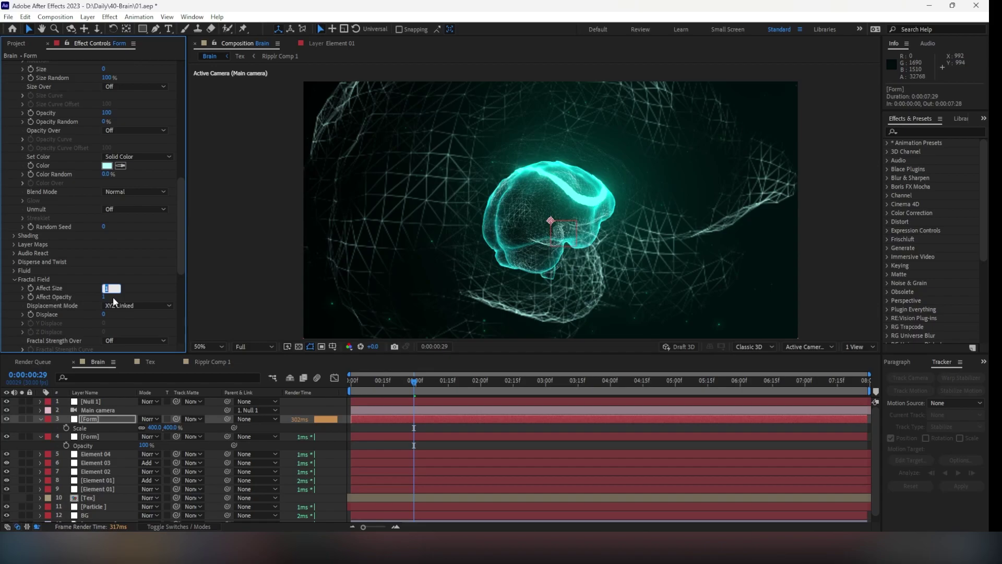
type("0")
key("Return")
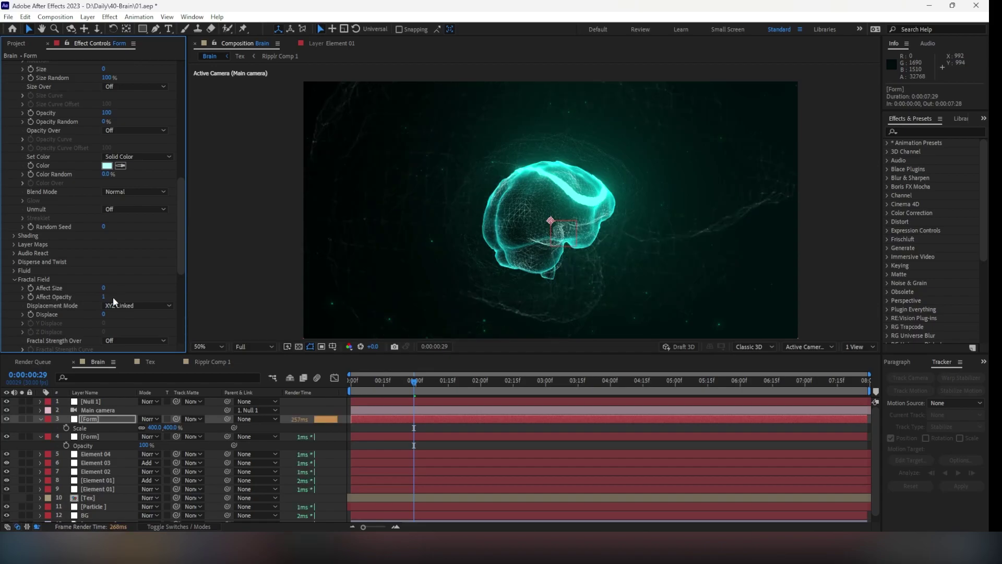
- Set Flow X to 500 and Flow Z to 0 in the enlarged Form copy's Fractal Field
scroll(143, 164, "up", 12)
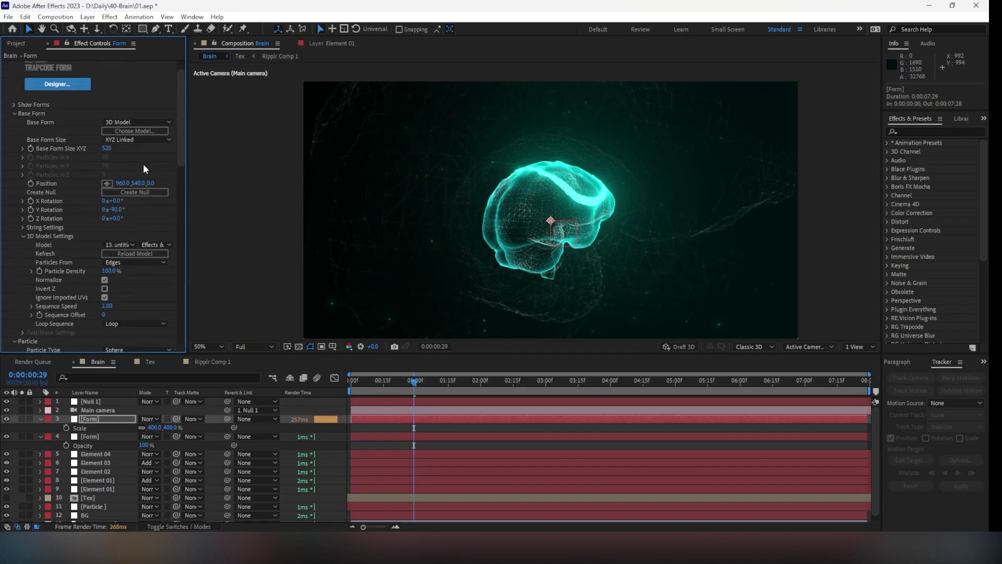
scroll(143, 164, "down", 12)
scroll(140, 182, "down", 3)
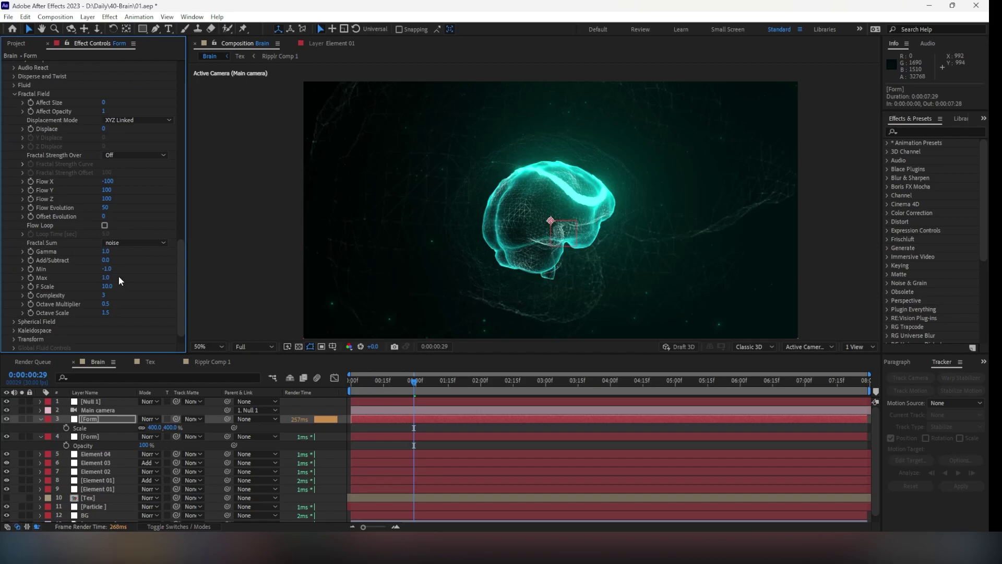
left_click(109, 183)
type("500")
key("Return")
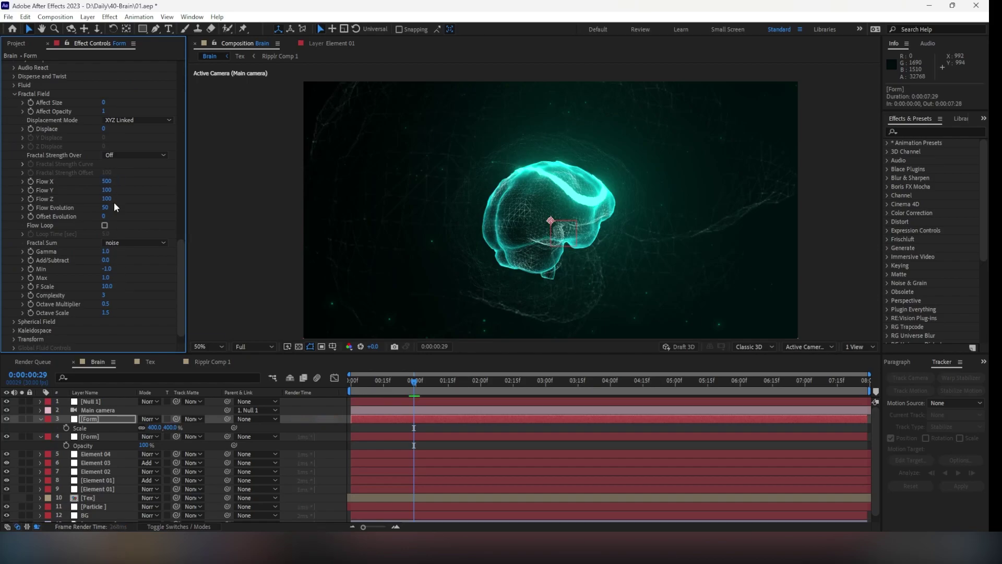
left_click(106, 198)
type("0")
key("Return")
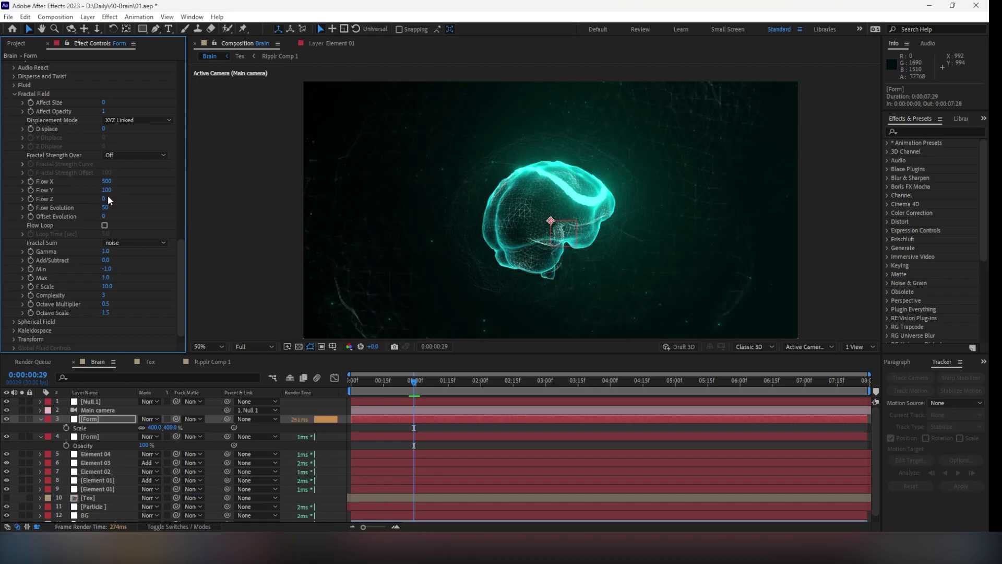
- Set Affect Opacity to 5 in the enlarged Form copy's Fractal Field
scroll(108, 199, "up", 3)
left_click(104, 204)
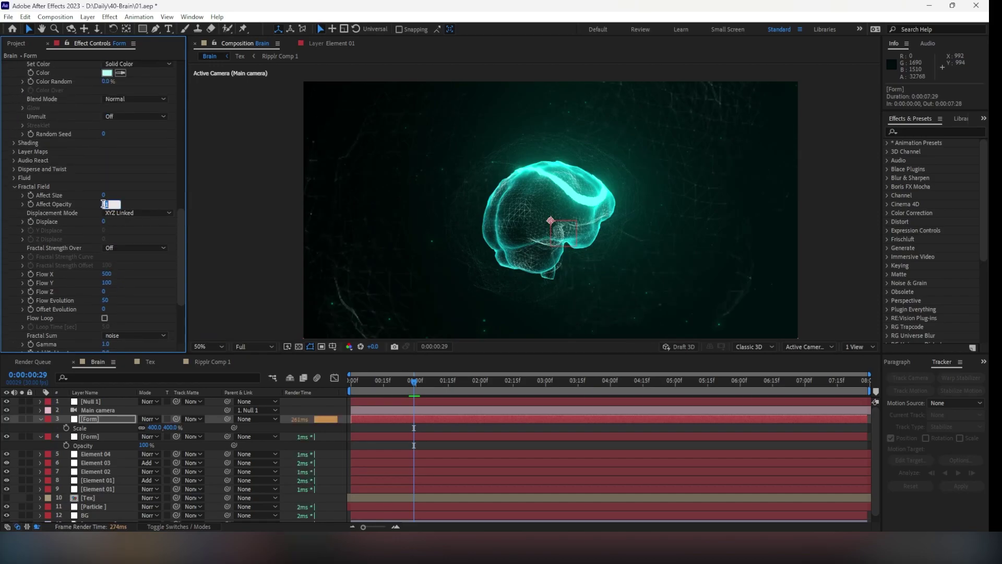
type("5")
key("Return")
- Set the enlarged Form copy's particle Opacity Random to 50%
scroll(104, 208, "up", 6)
left_click(104, 213)
type("50")
key("Return")
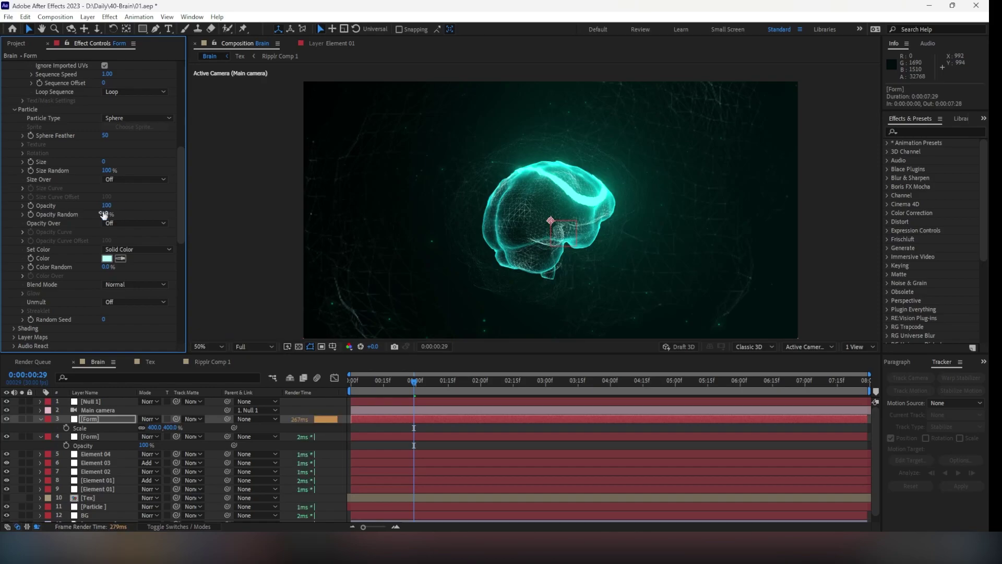
- On the enlarged Form copy, set the particle Opacity Random to 50%, Size Random to 60% and Size to 0
type("0")
key("Return")
left_click(106, 171)
type("60")
key("Return")
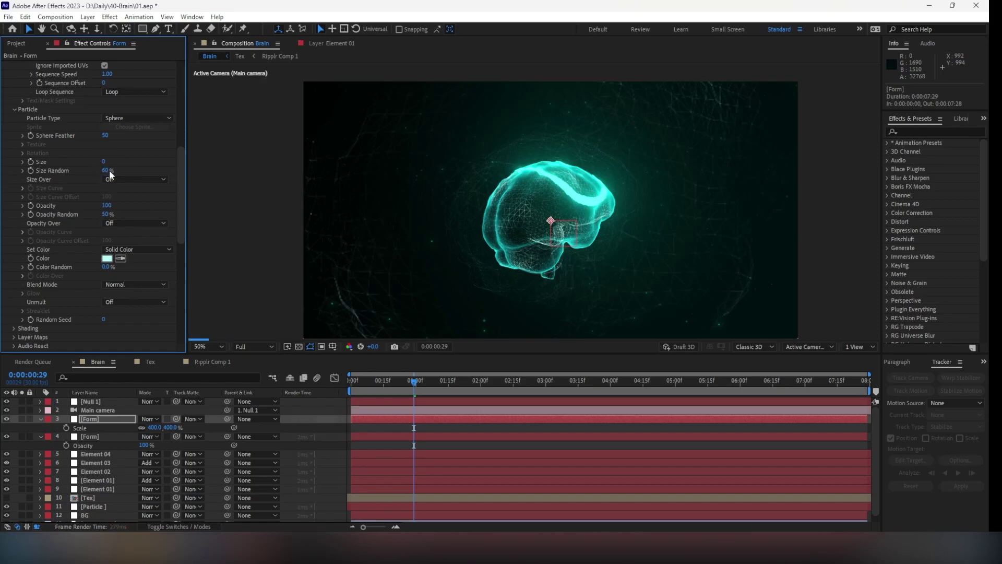
left_click(104, 162)
type("0")
key("Return")
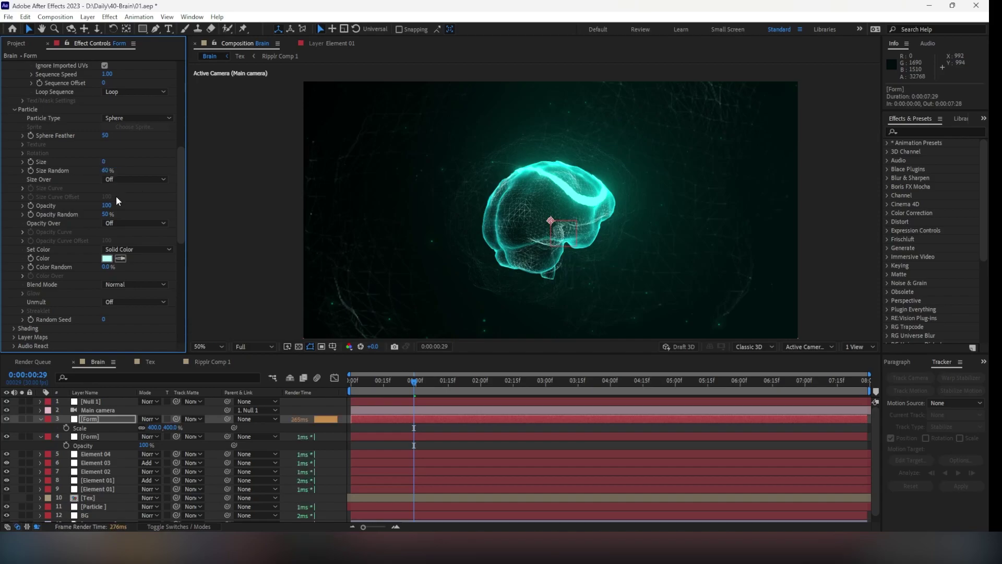
- Solo the enlarged Form copy, preview its motion, and restore the other layers' visibility
left_click(22, 419)
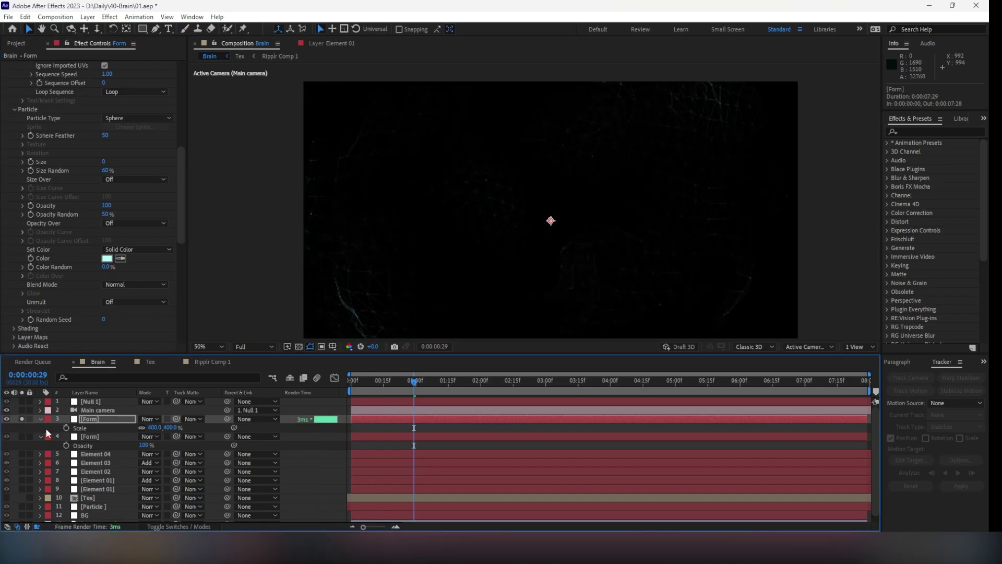
key("space")
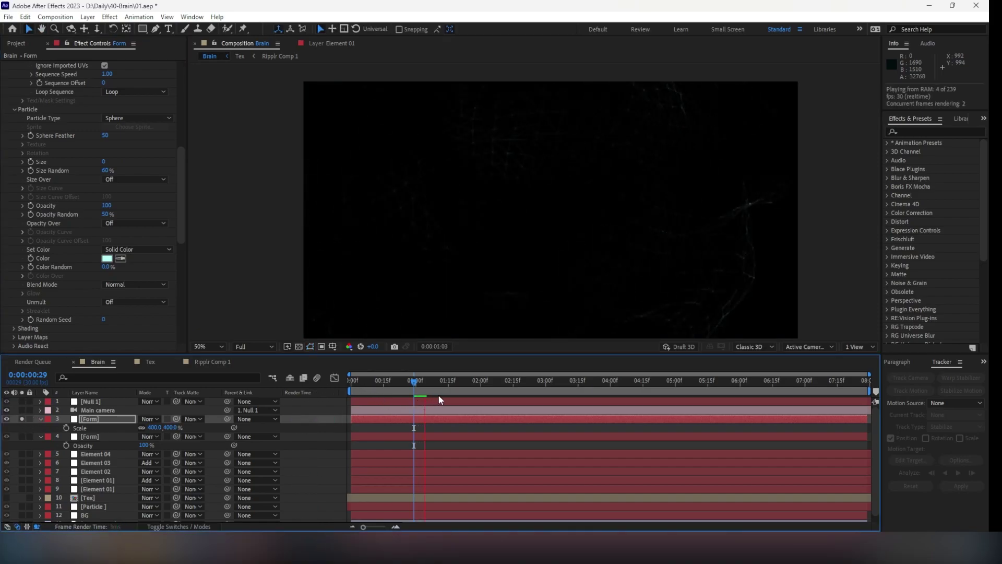
key("space")
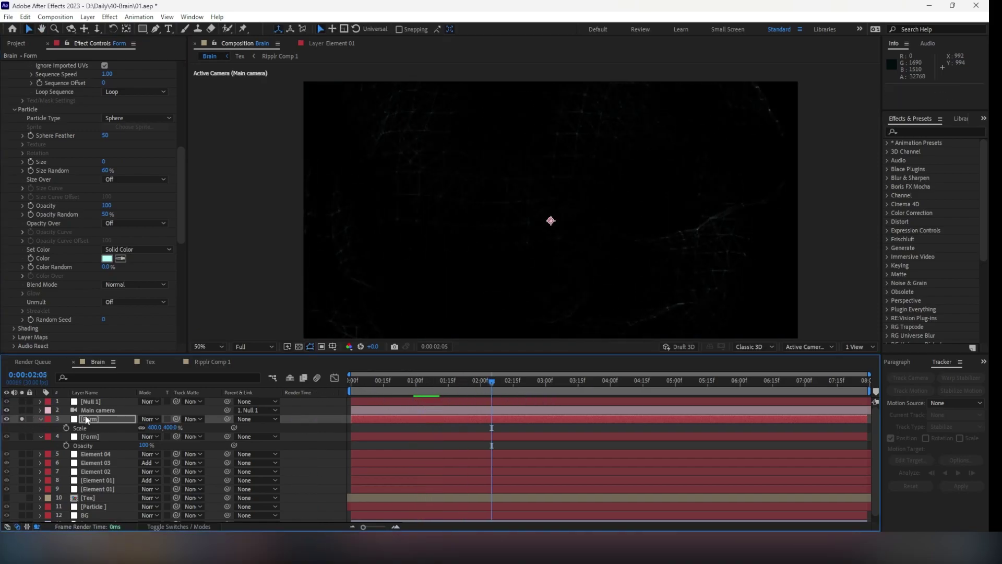
left_click(22, 419)
left_click(40, 418)
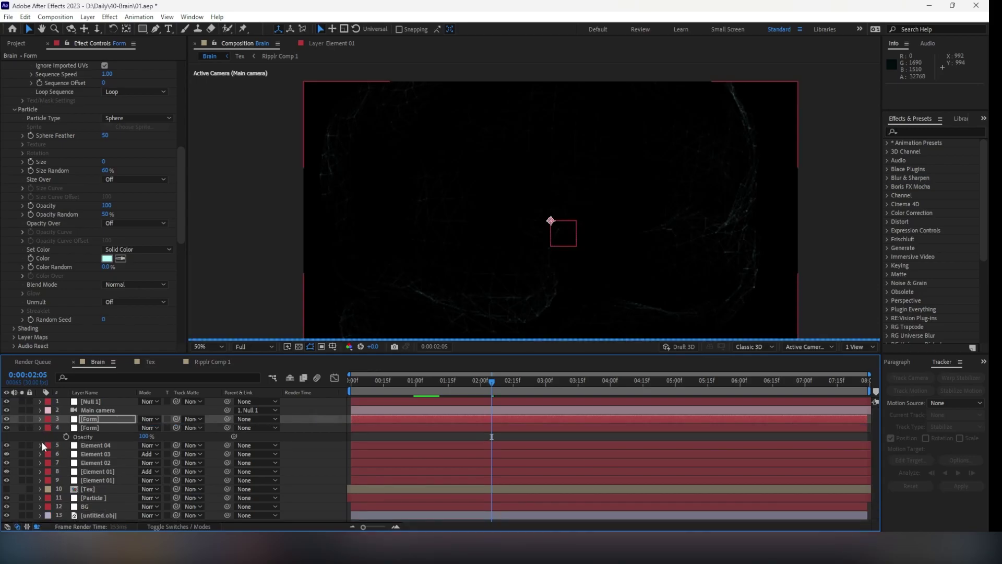
- Turn on Depth of Field in the Main camera's Camera Options
left_click(57, 411)
left_click(40, 410)
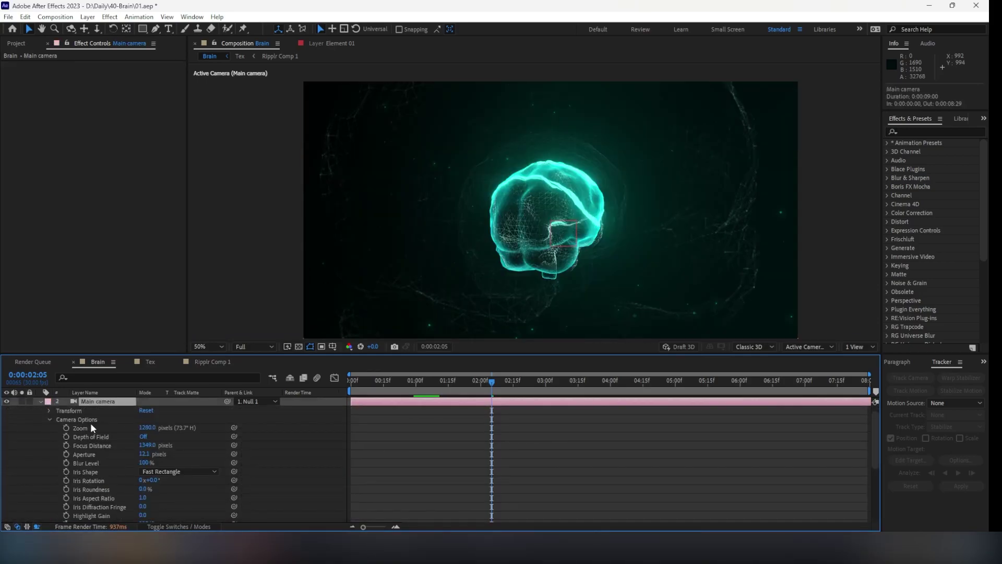
left_click(147, 437)
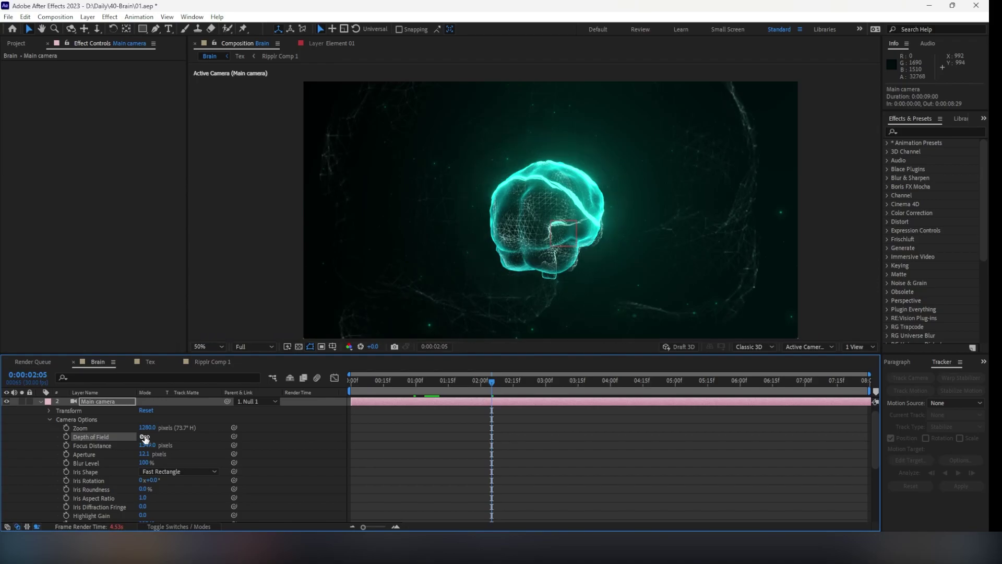
- Viewing the camera from the side in Custom View 1, set the Main camera's Focus Distance to 1115 pixels
key("period")
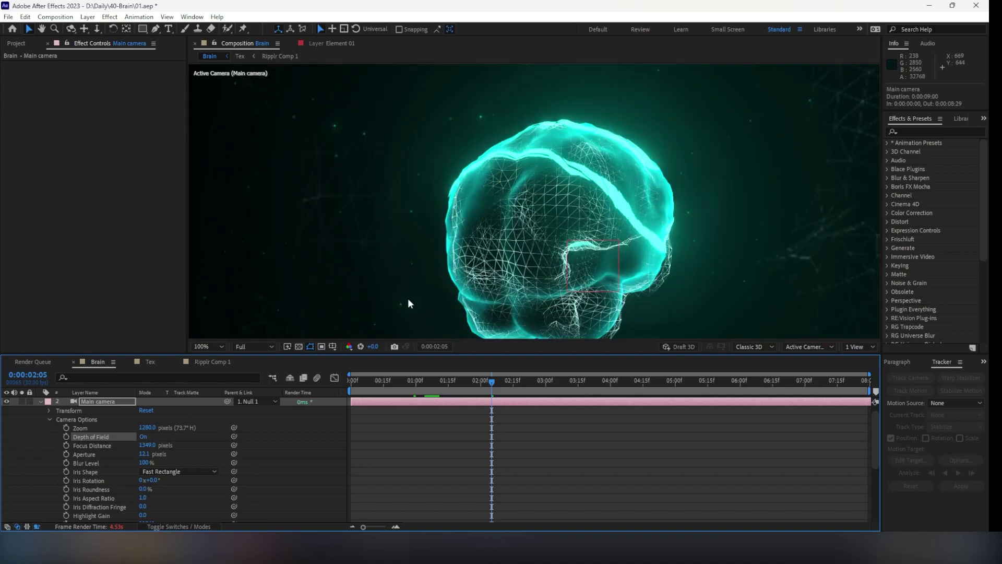
left_click(816, 346)
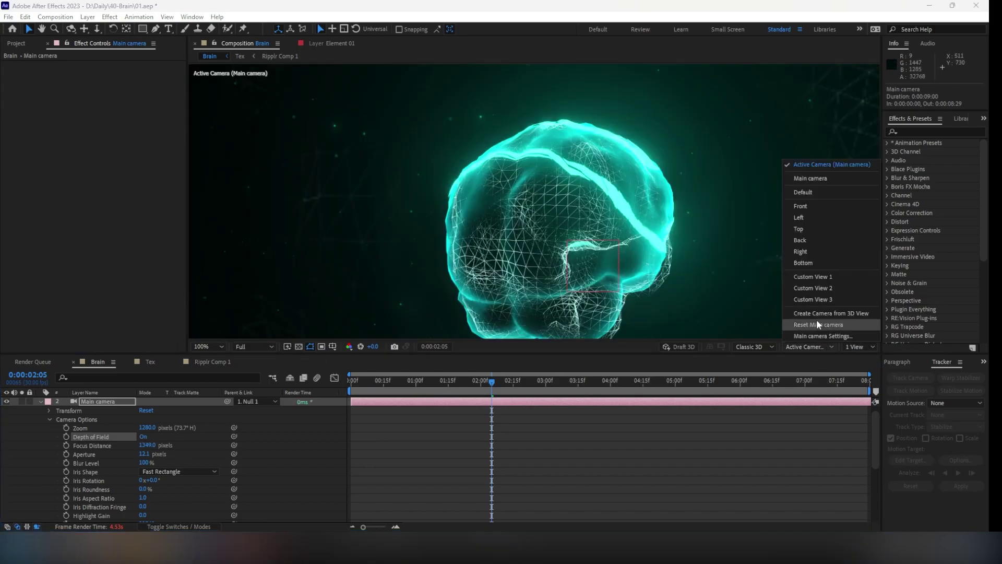
left_click(813, 277)
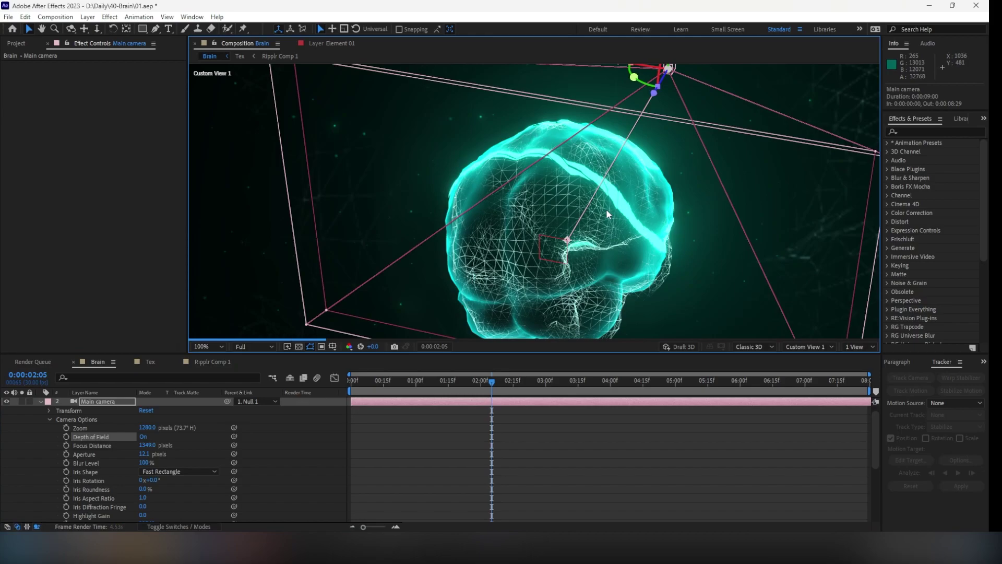
key("comma")
key("c")
left_click_drag(566, 252, 615, 271)
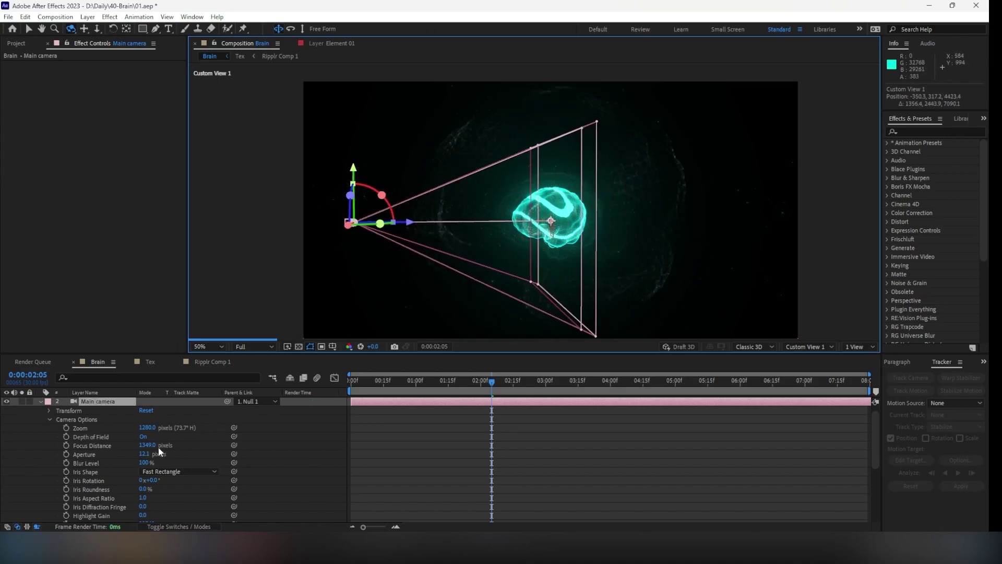
left_click_drag(150, 444, 7, 426)
left_click_drag(625, 294, 613, 291)
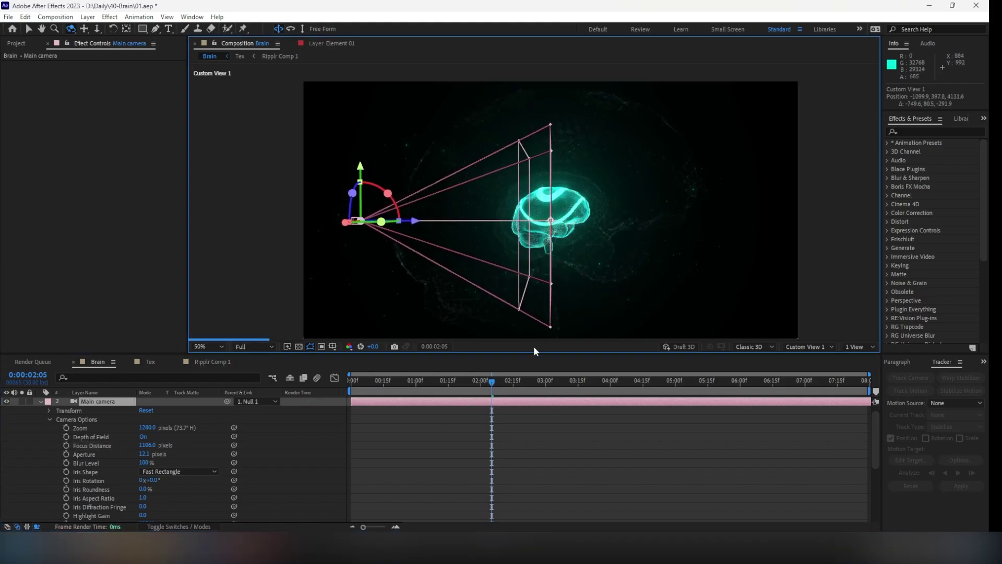
left_click_drag(148, 445, 150, 456)
- Set the Main camera's Aperture to 100 pixels and compare the image with and without Depth of Field through the active camera
left_click(148, 453)
type("100")
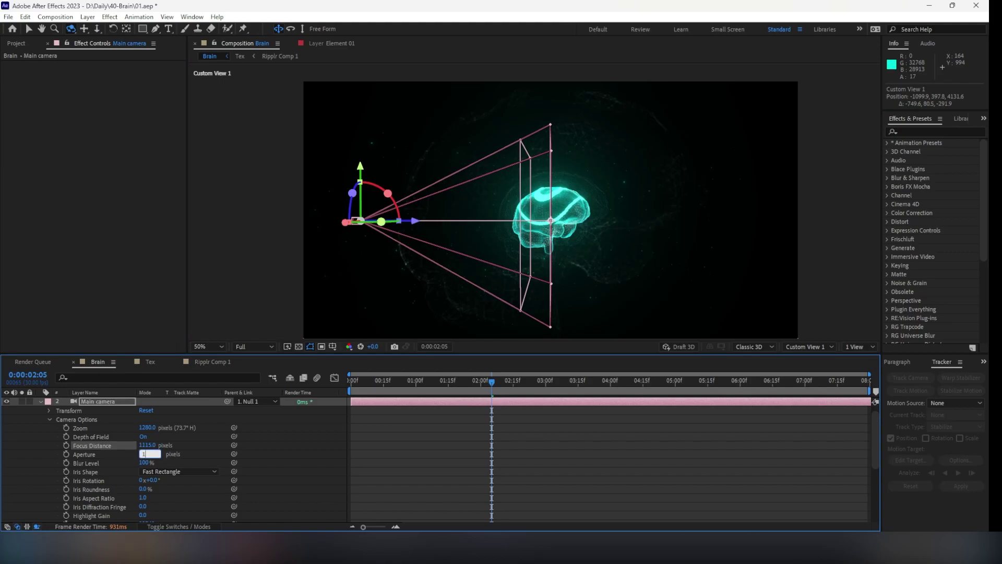
key("Return")
left_click(804, 347)
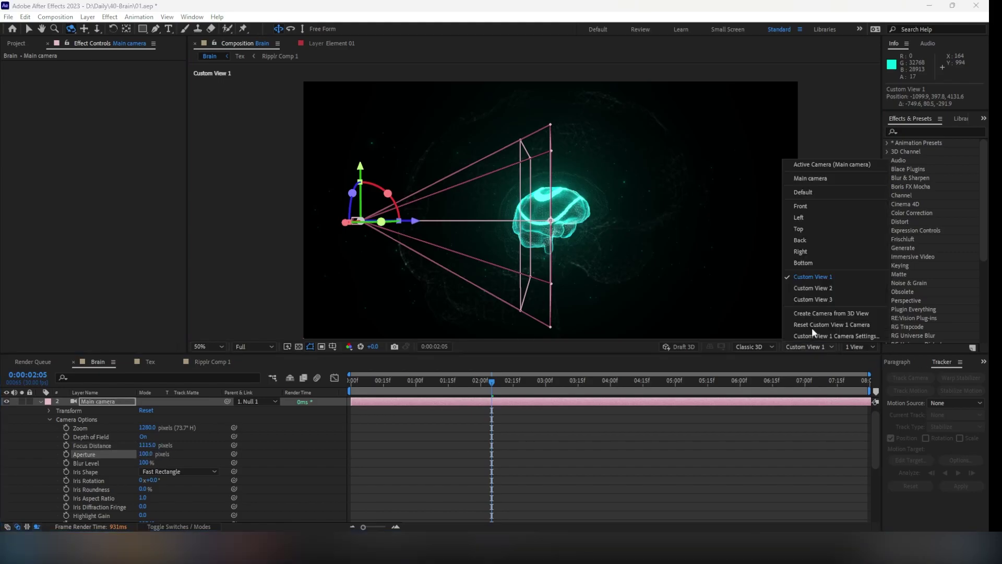
left_click(816, 162)
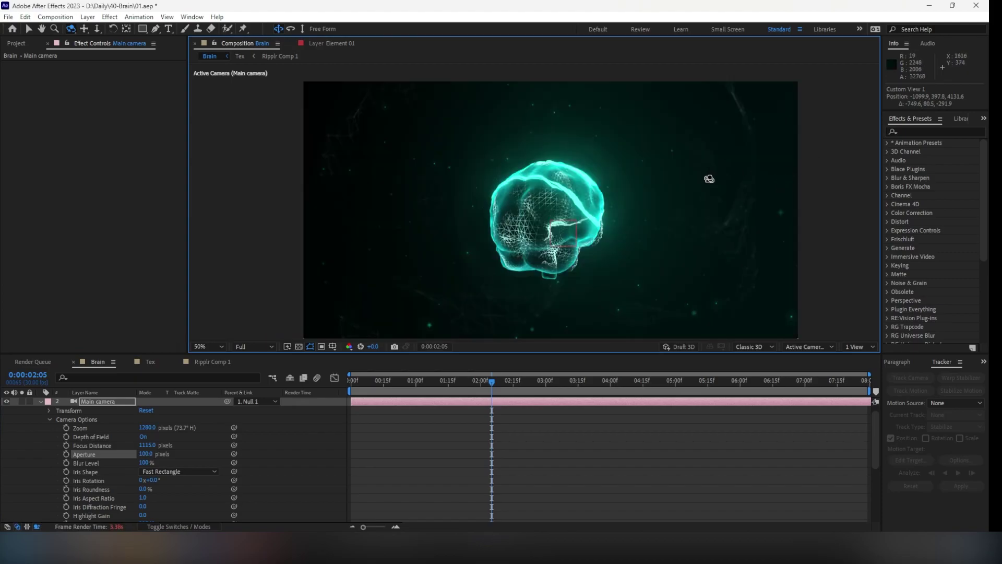
left_click(143, 437)
left_click(143, 437)
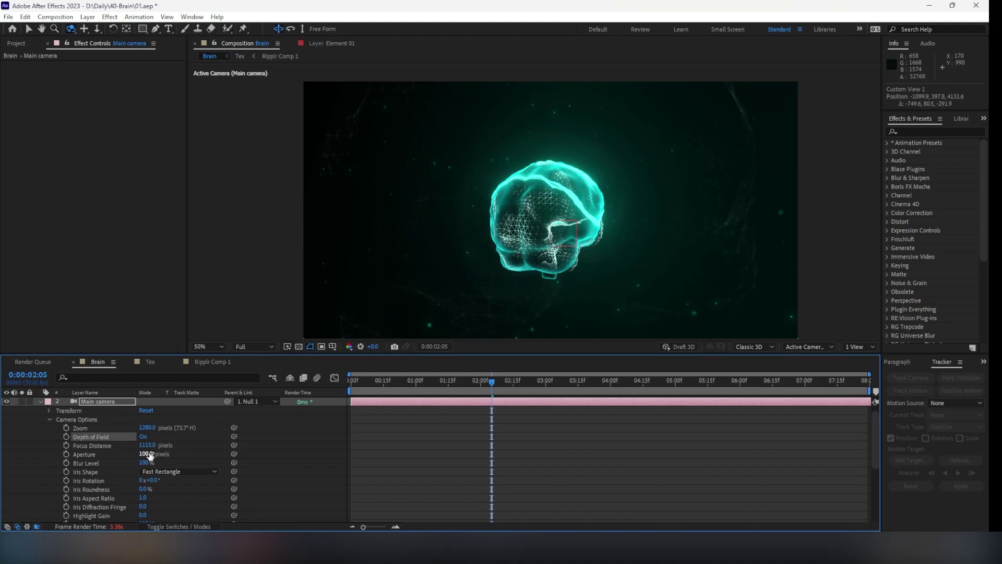
- At the first frame, try a Focus Distance of 100 pixels on the Main camera
key("space")
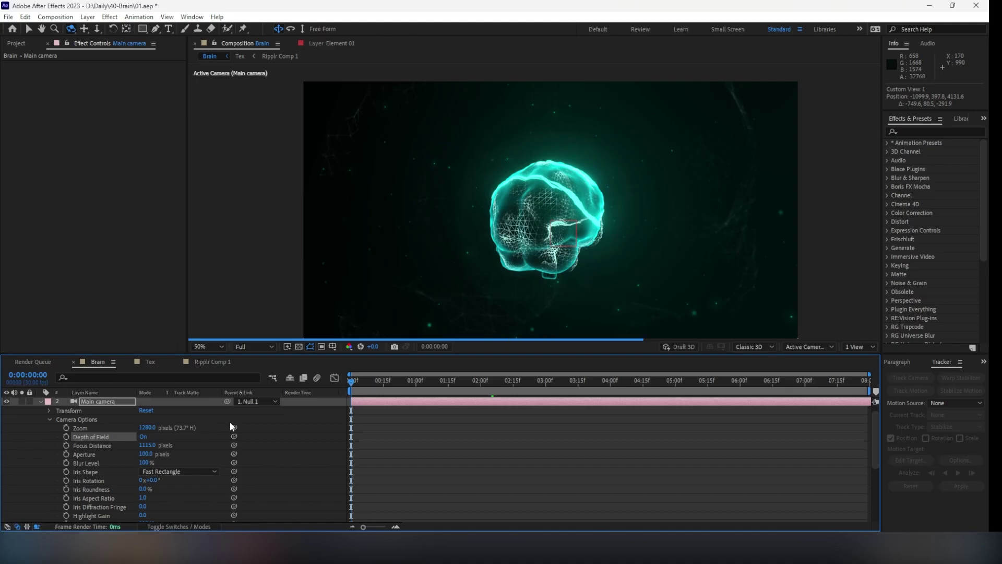
left_click(142, 445)
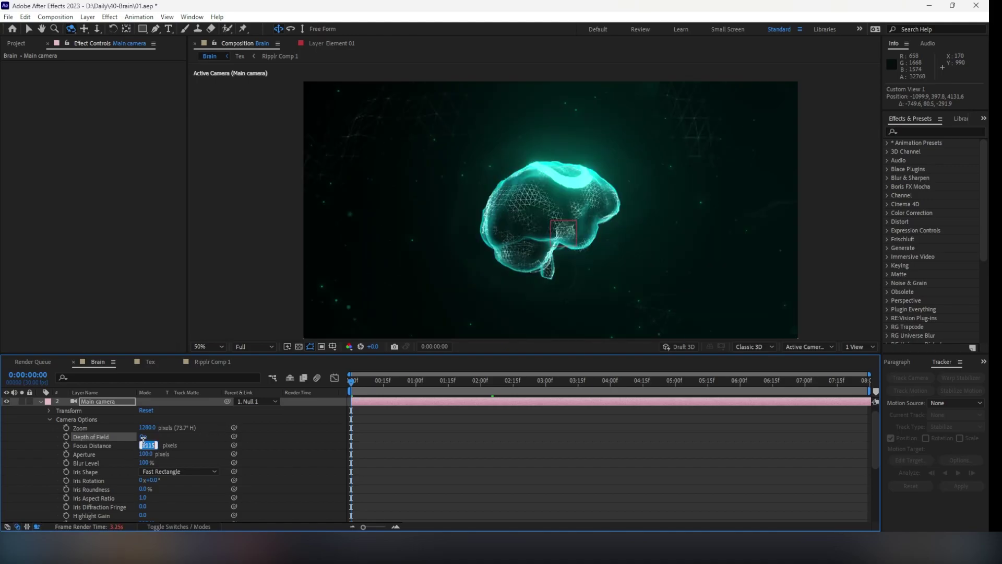
type("900")
key("Return")
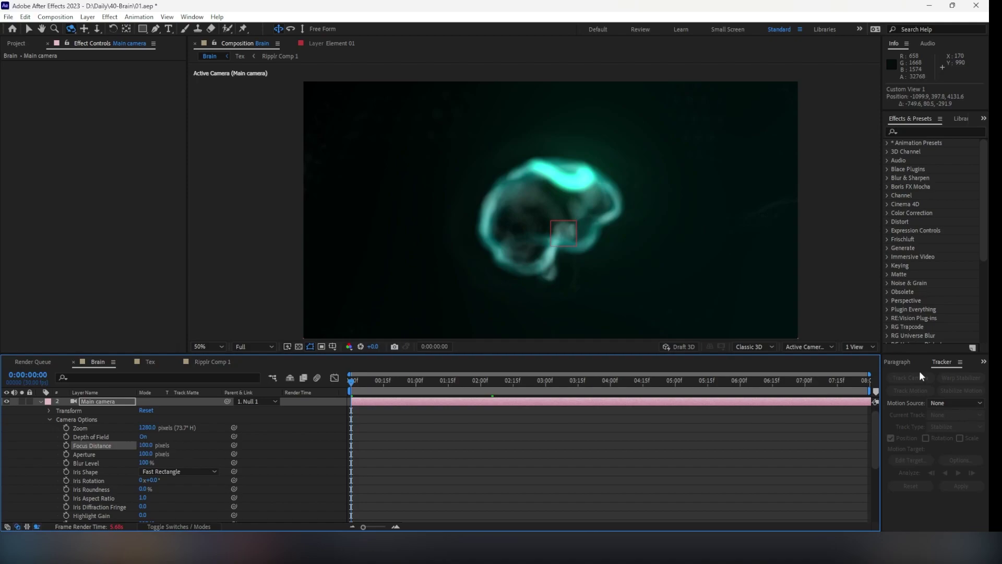
- In Custom View 1, set the Main camera's Focus Distance to 406 pixels and keyframe it at the first frame
left_click(822, 344)
left_click(822, 277)
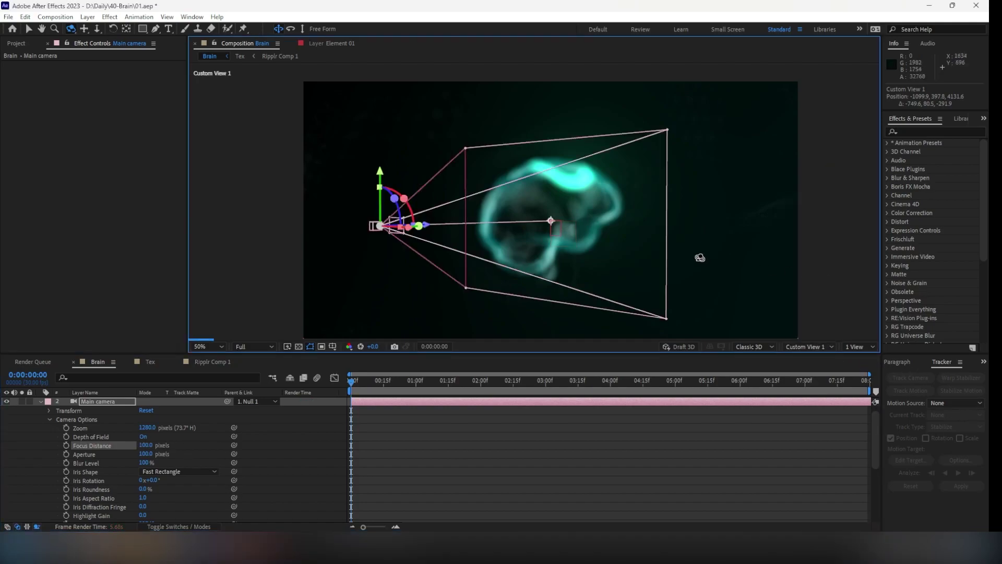
left_click_drag(411, 292, 390, 290)
left_click_drag(146, 445, 217, 444)
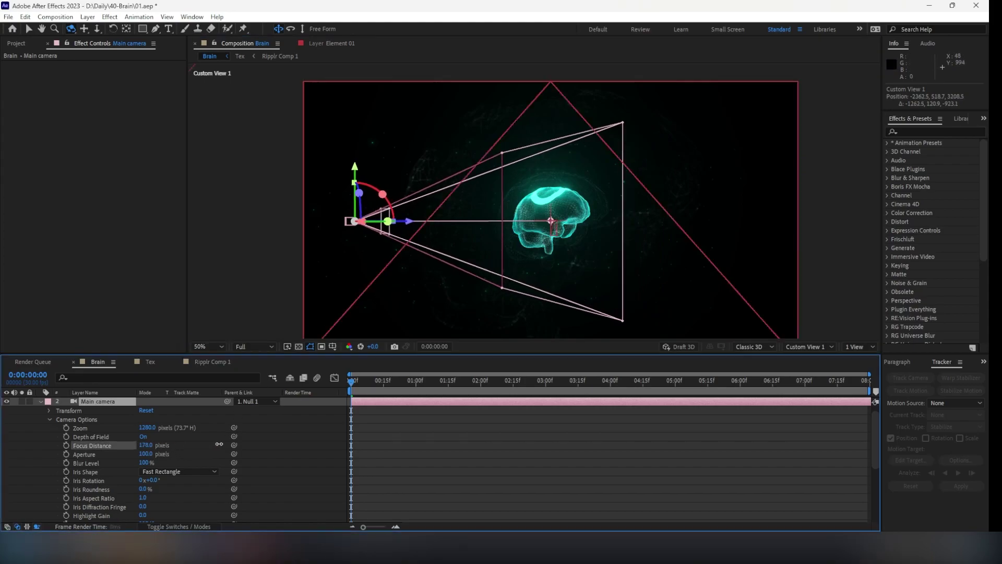
left_click_drag(303, 443, 305, 443)
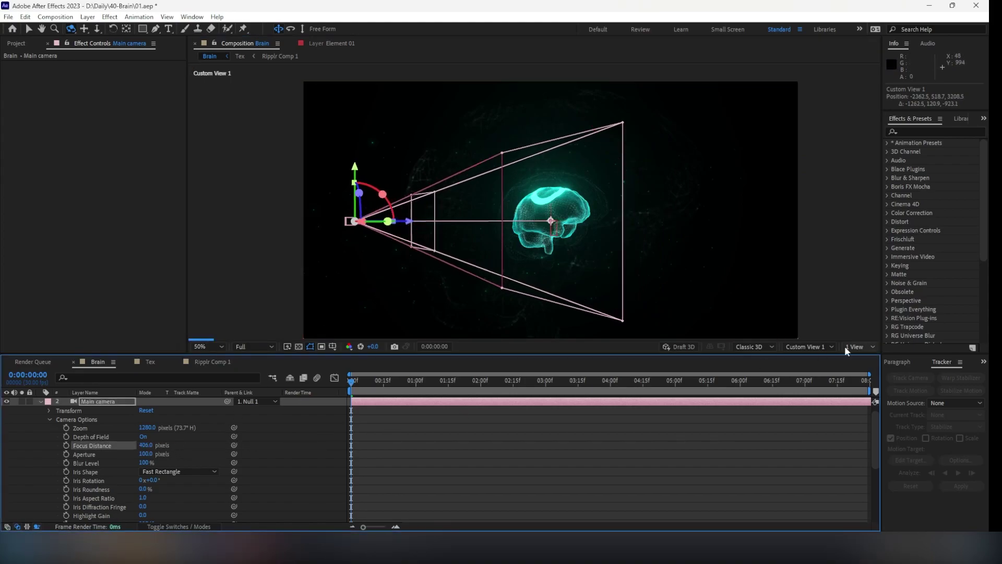
left_click(809, 346)
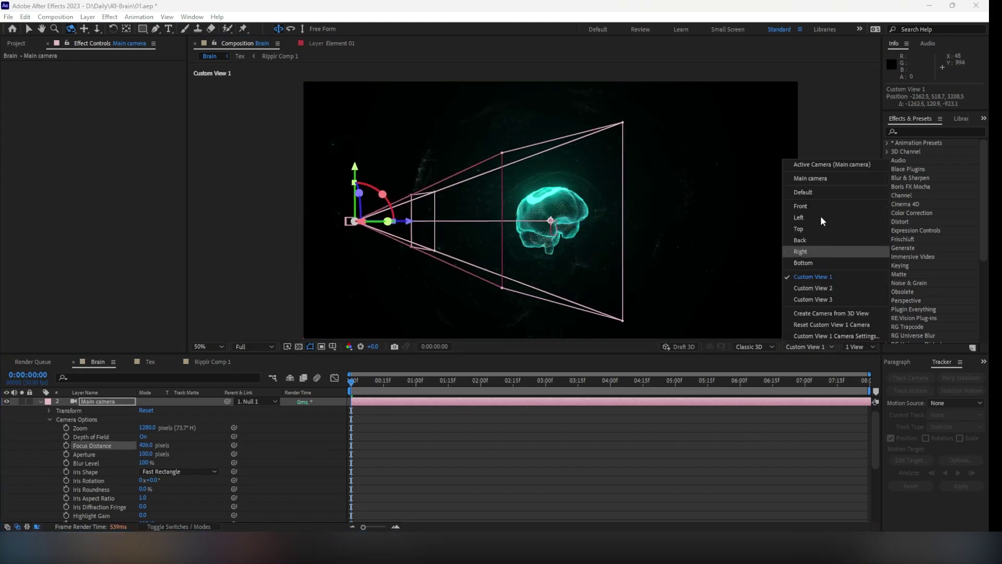
left_click(66, 445)
- At 0:00:04:25, keyframe the Main camera's Focus Distance at 950 pixels near the brain and return to the active camera view
left_click_drag(381, 377, 665, 403)
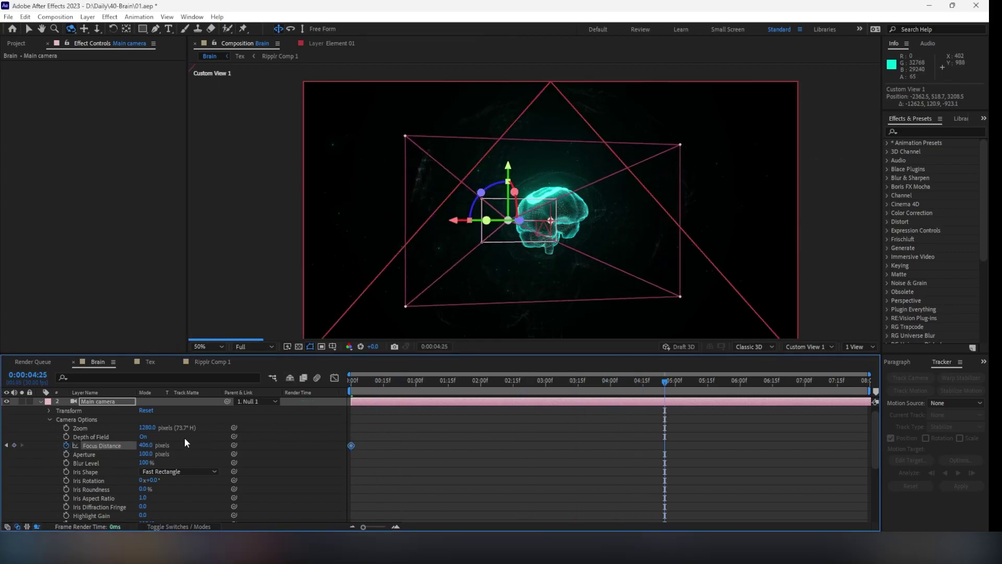
left_click_drag(487, 279, 360, 285)
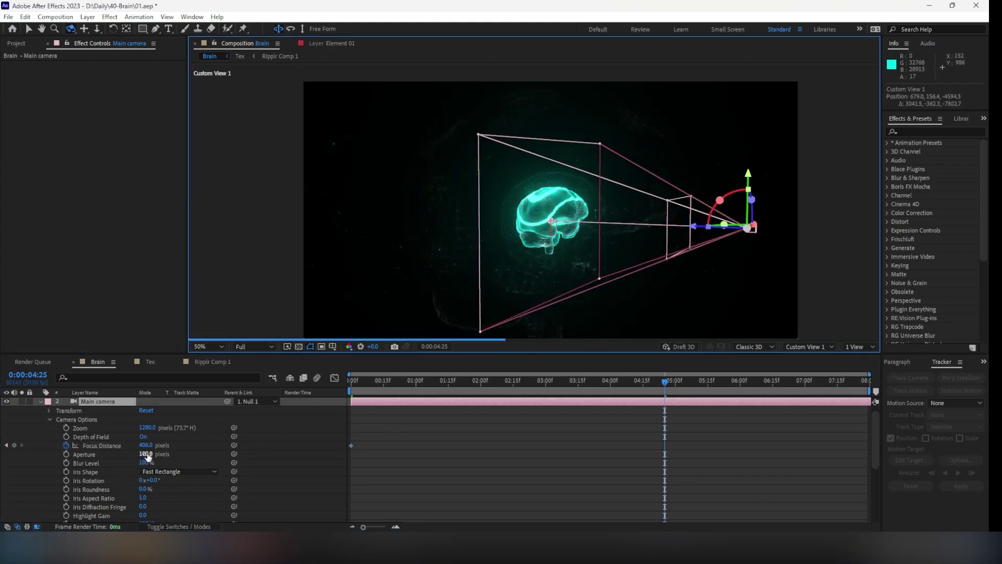
left_click_drag(149, 445, 155, 443)
left_click_drag(270, 445, 464, 440)
left_click(832, 346)
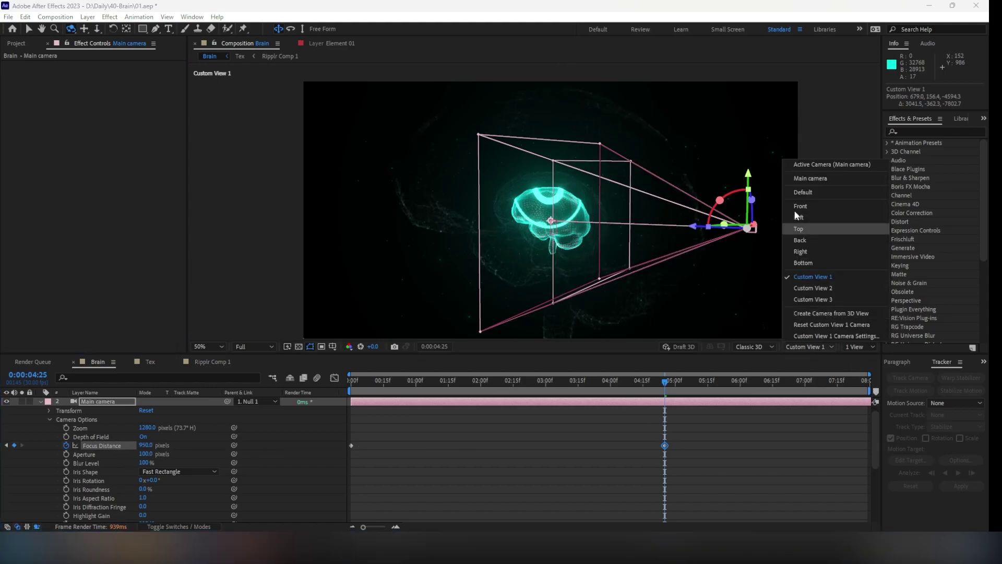
left_click(799, 165)
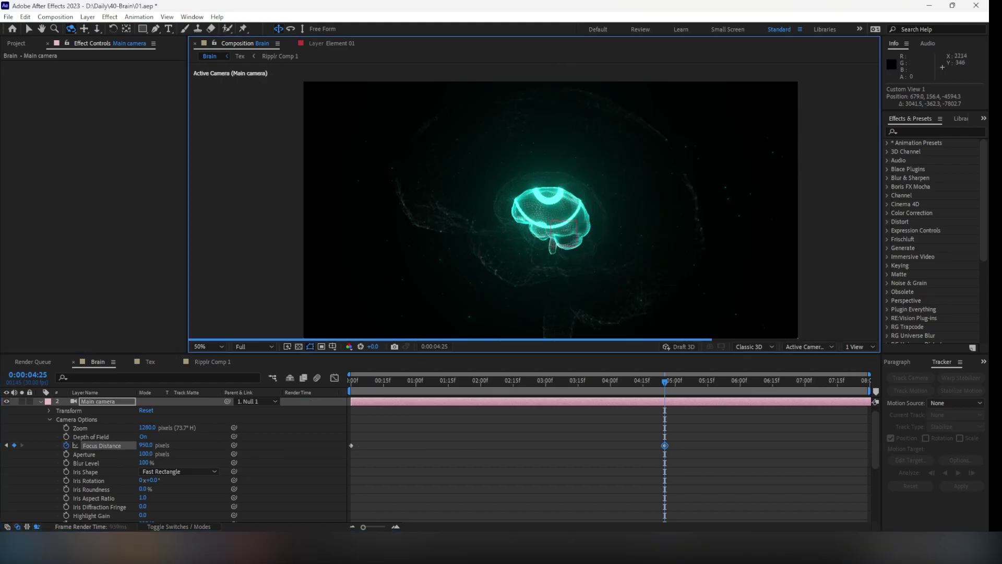